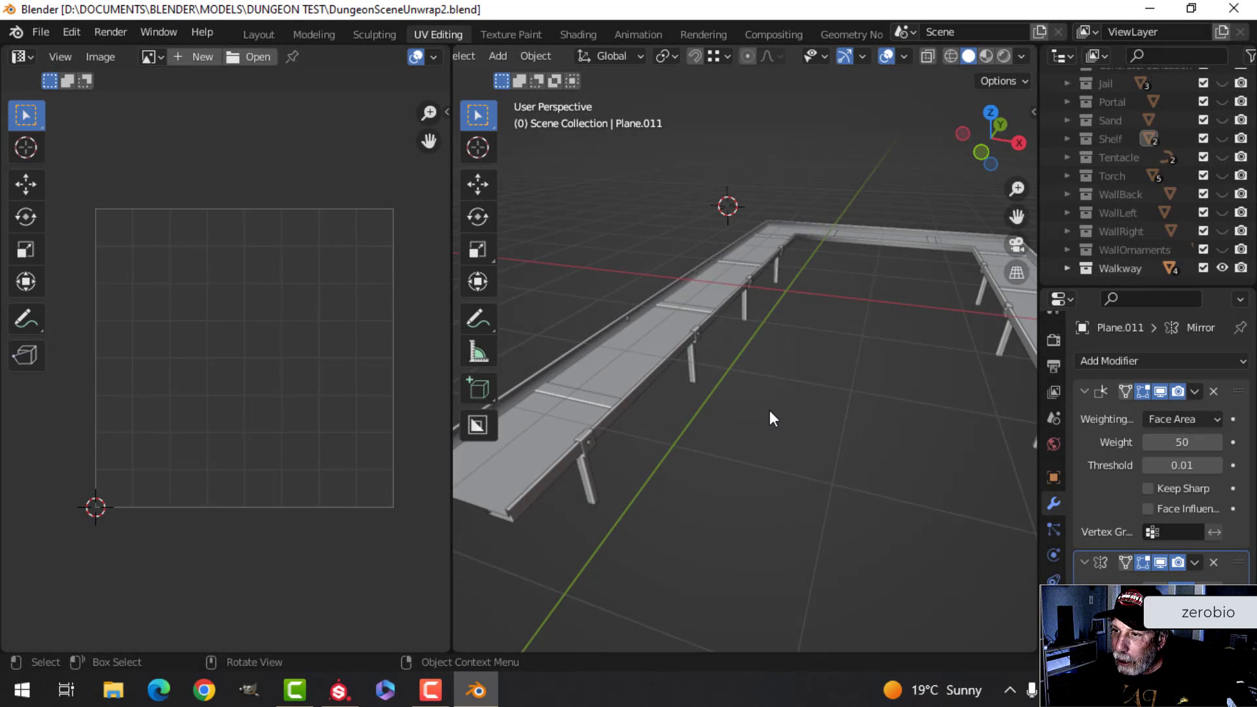
# Hide the Array and Mirror modifiers of the walkway support brackets in the viewport.
pyautogui.moveTo(769, 410); pyautogui.dragTo(724, 354, button='middle')
pyautogui.click(630, 385)
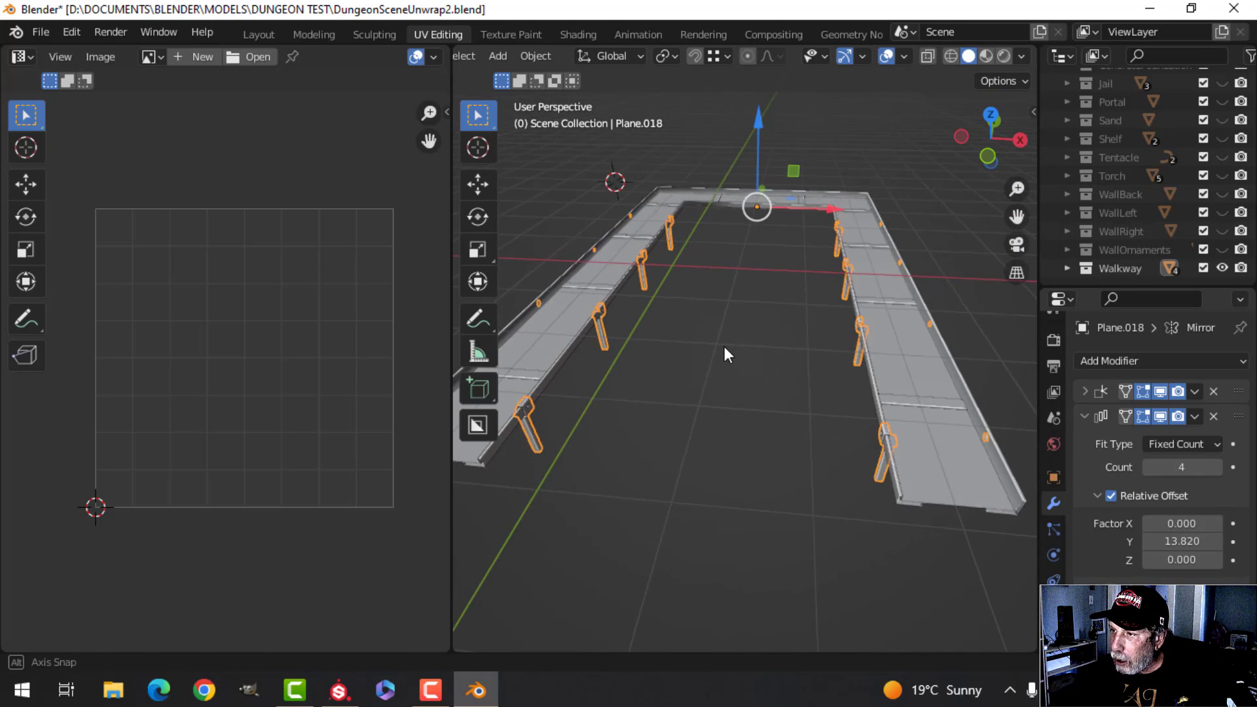
pyautogui.click(1162, 415)
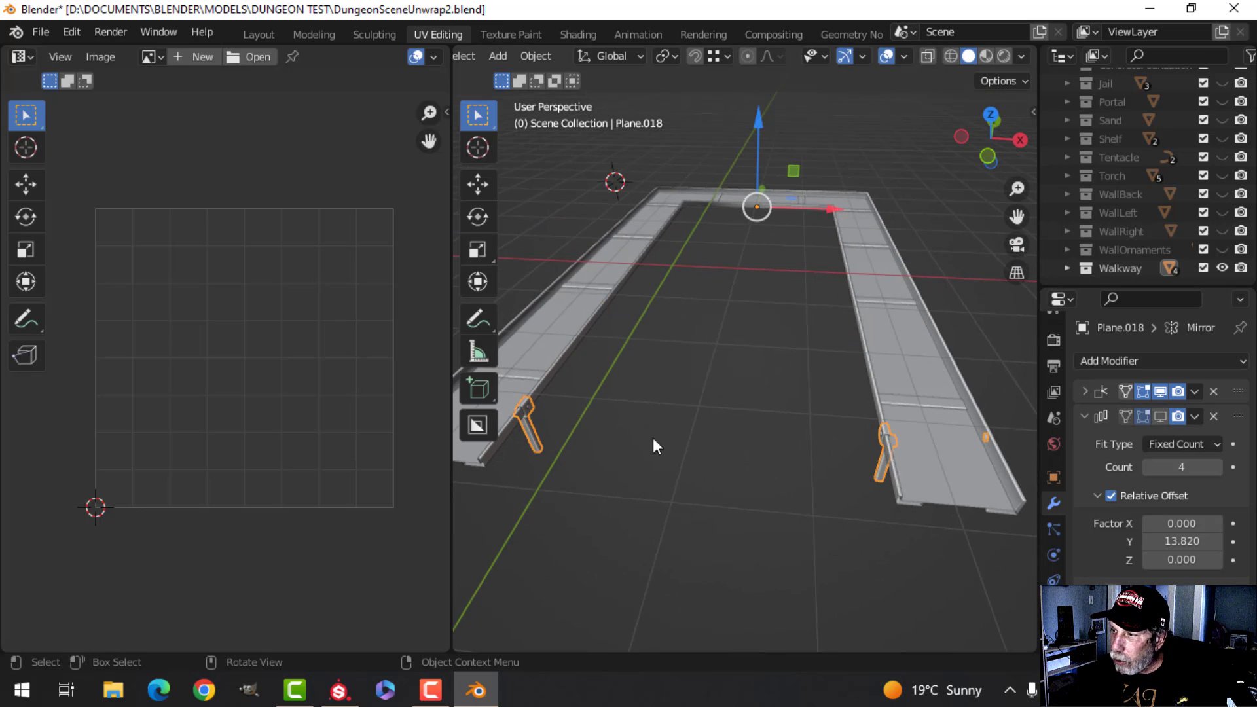
pyautogui.scroll(-5, 1129, 474)
pyautogui.scroll(5, 1128, 471)
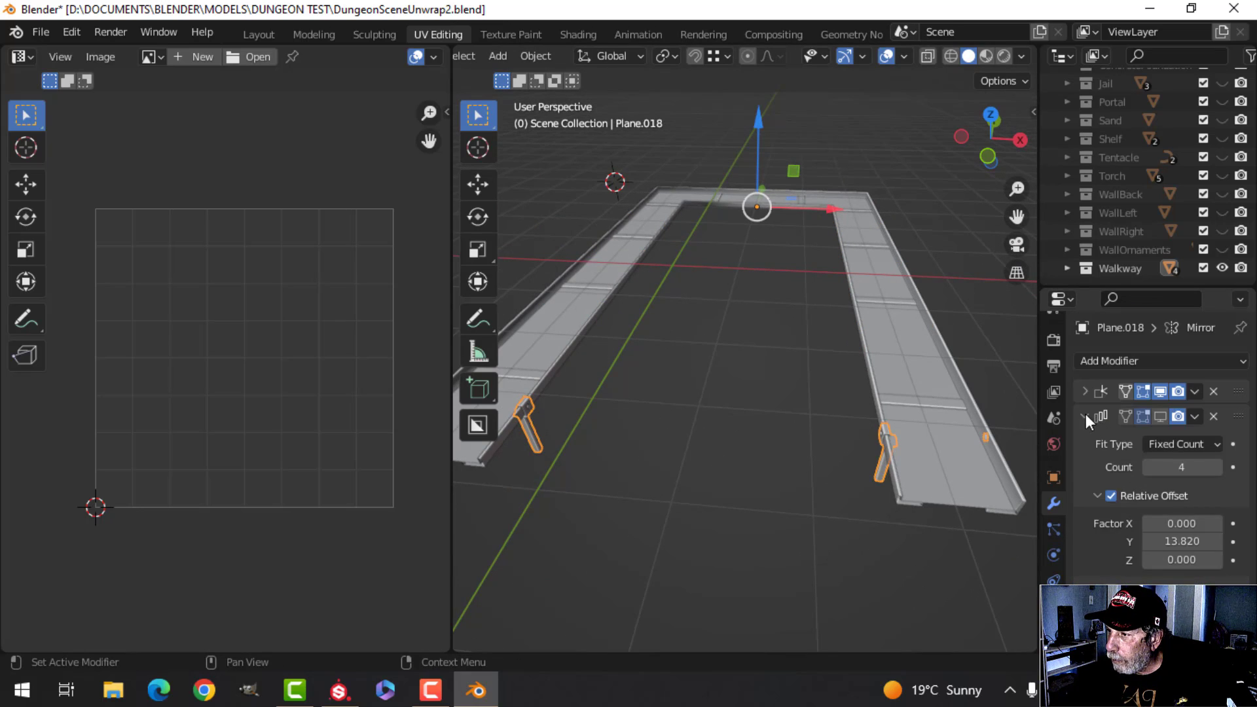
pyautogui.click(1085, 415)
pyautogui.click(1084, 442)
pyautogui.click(1160, 441)
# Check the single support bracket's UV layout in Edit Mode and restore its Array and Mirror display.
pyautogui.moveTo(713, 428); pyautogui.dragTo(717, 398, button='middle')
pyautogui.press('Tab')
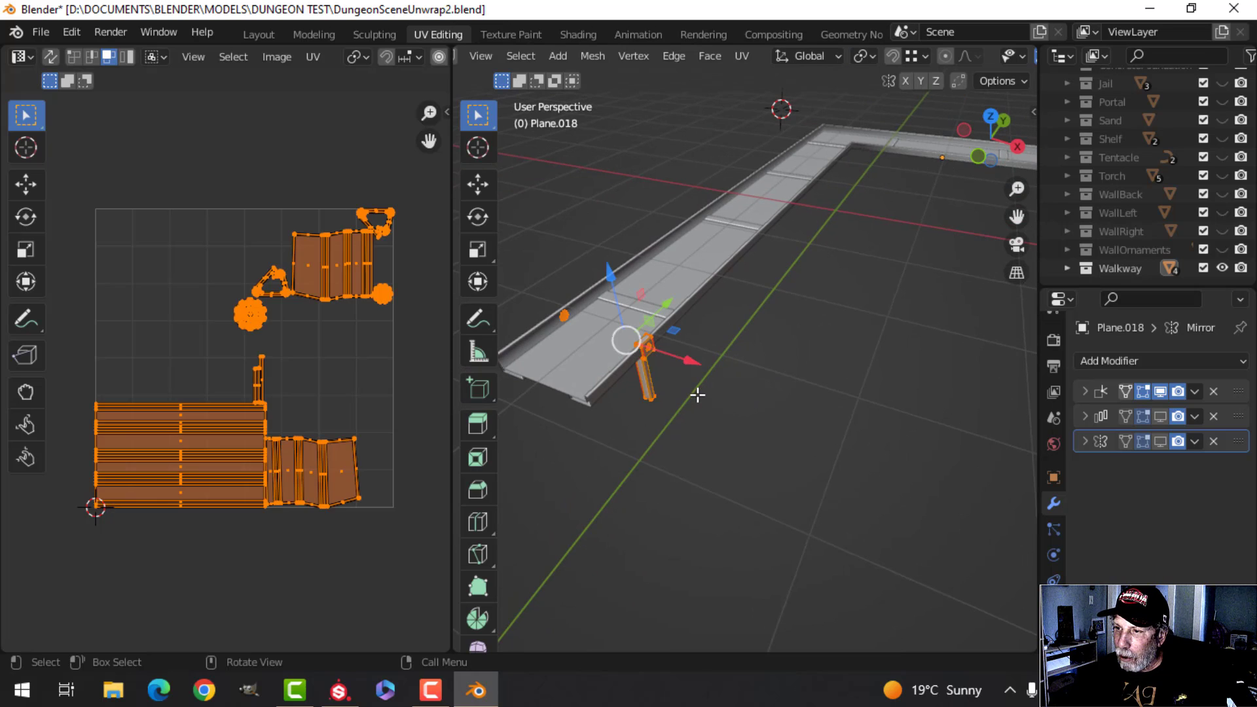
pyautogui.press('Tab')
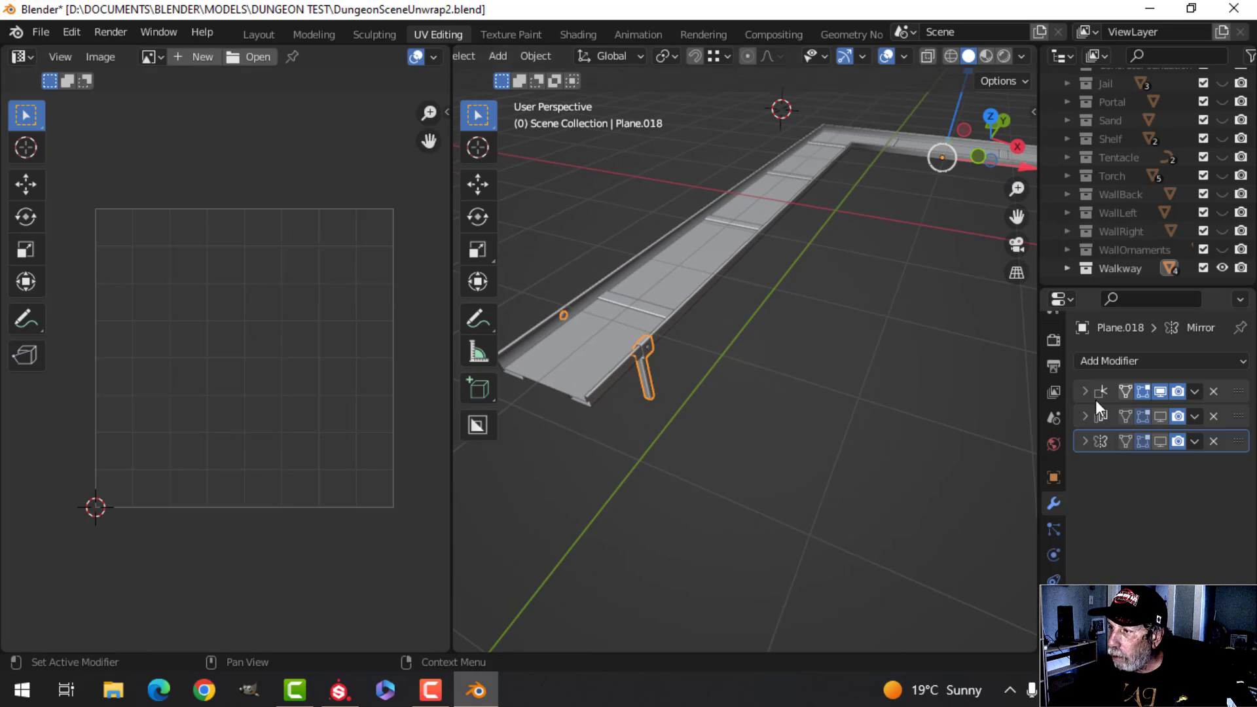
pyautogui.click(1160, 417)
pyautogui.click(1160, 441)
# Select the cross strips on the walkway floor and view their assigned material.
pyautogui.scroll(-2, 682, 371)
pyautogui.moveTo(683, 372); pyautogui.dragTo(650, 323, button='middle')
pyautogui.click(650, 323)
pyautogui.moveTo(783, 344); pyautogui.dragTo(739, 360, button='middle')
pyautogui.click(1052, 632)
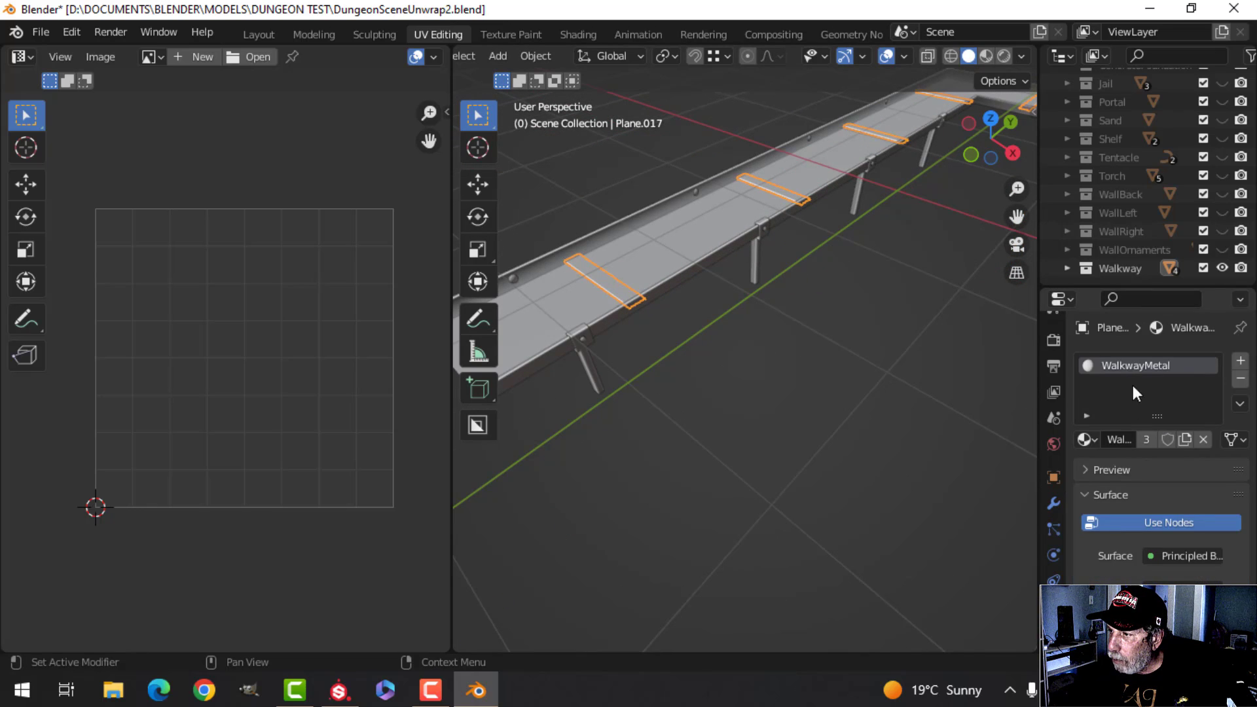
# Select the walkway support brackets and inspect their mesh and seams up close in Edit Mode.
pyautogui.click(596, 369)
pyautogui.scroll(5, 653, 367)
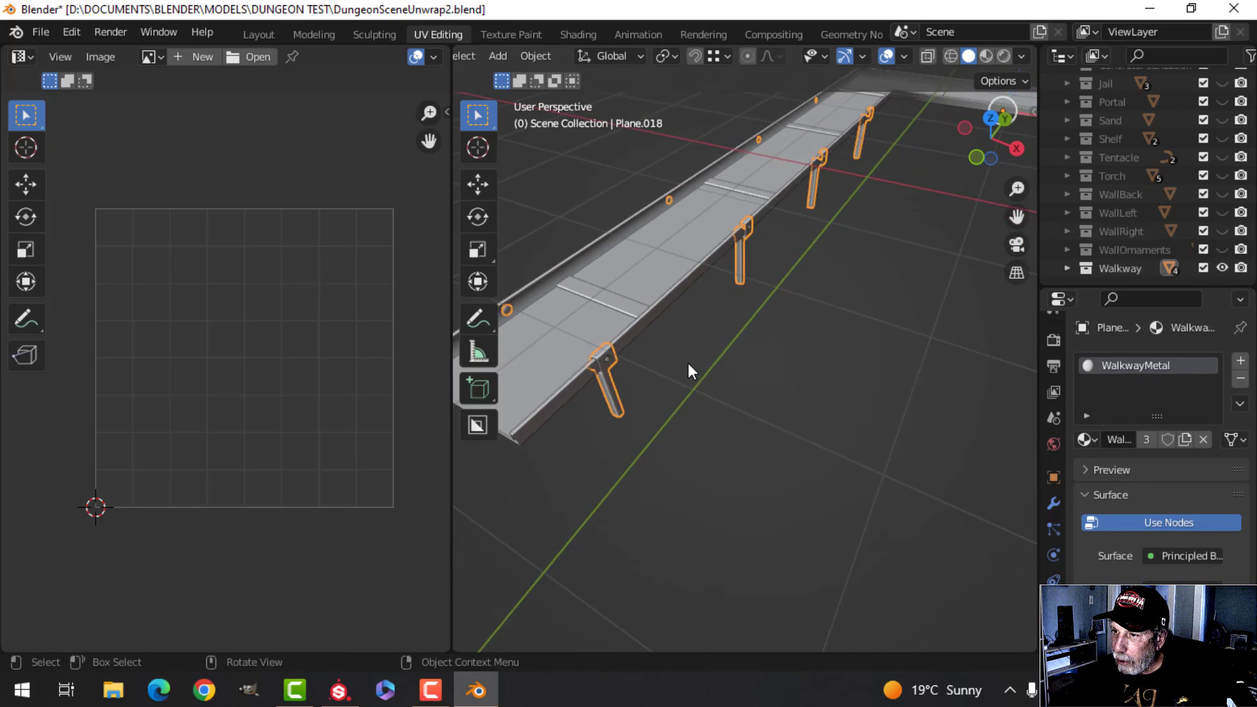
pyautogui.press('Tab')
pyautogui.scroll(5, 726, 403)
pyautogui.moveTo(713, 406); pyautogui.dragTo(858, 342, button='middle')
pyautogui.scroll(-3, 750, 399)
pyautogui.hotkey('alt', 'a')
pyautogui.scroll(2, 858, 342)
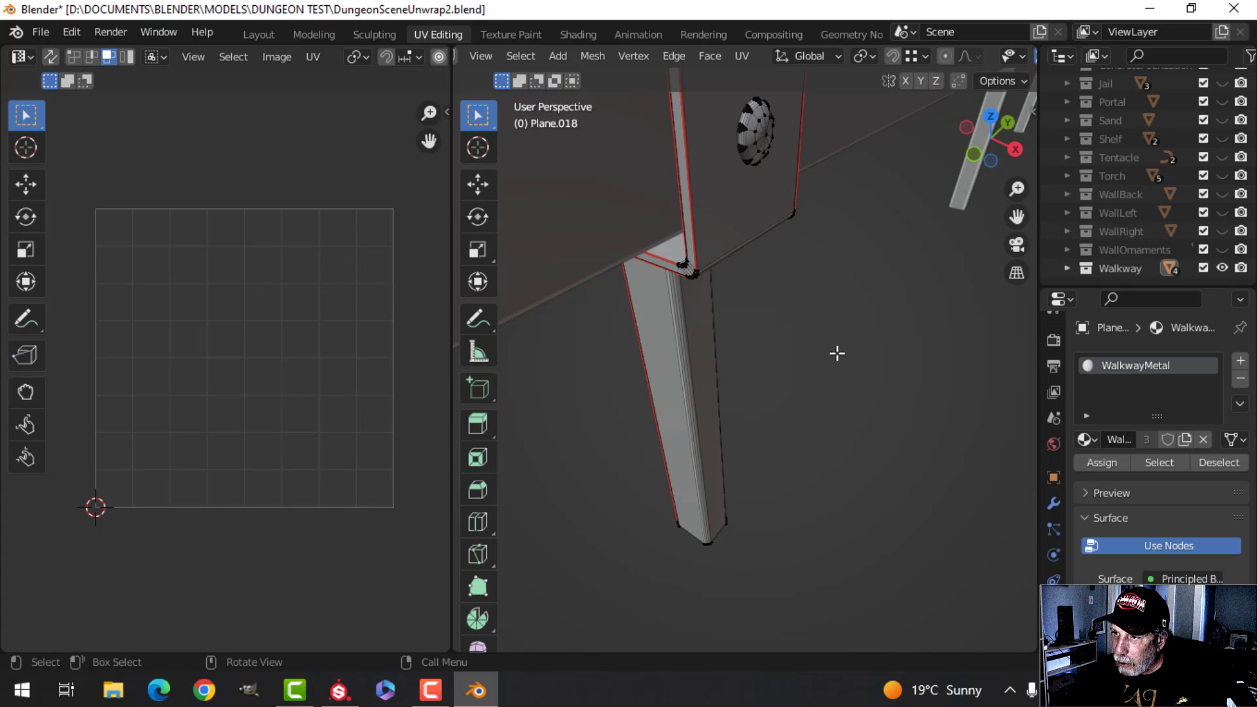
pyautogui.scroll(-5, 836, 354)
pyautogui.press('Tab')
# Select the walkway's side rails and examine their UV layout in Edit Mode.
pyautogui.click(706, 349)
pyautogui.press('Tab')
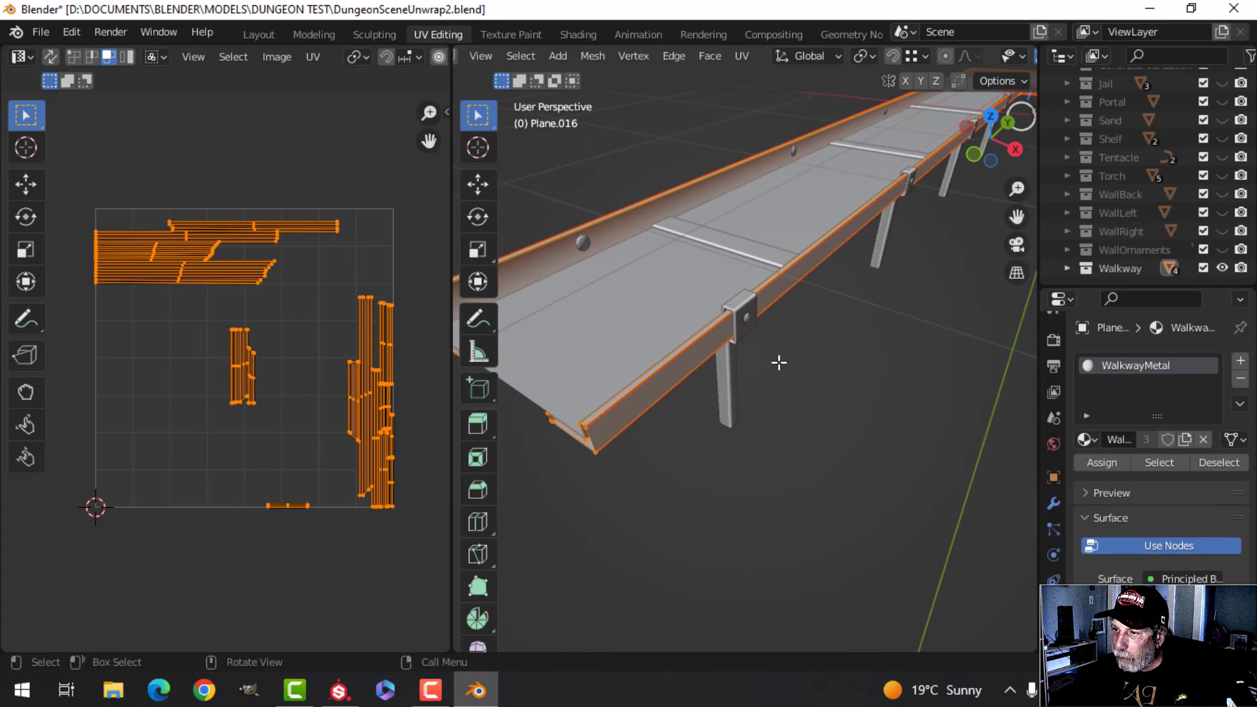
pyautogui.press('Tab')
pyautogui.scroll(-3, 805, 365)
pyautogui.keyDown('shift'); pyautogui.moveTo(818, 363); pyautogui.dragTo(765, 358, button='middle'); pyautogui.keyUp('shift')
pyautogui.keyDown('shift'); pyautogui.moveTo(880, 334); pyautogui.dragTo(820, 328, button='middle'); pyautogui.keyUp('shift')
pyautogui.scroll(-2, 791, 304)
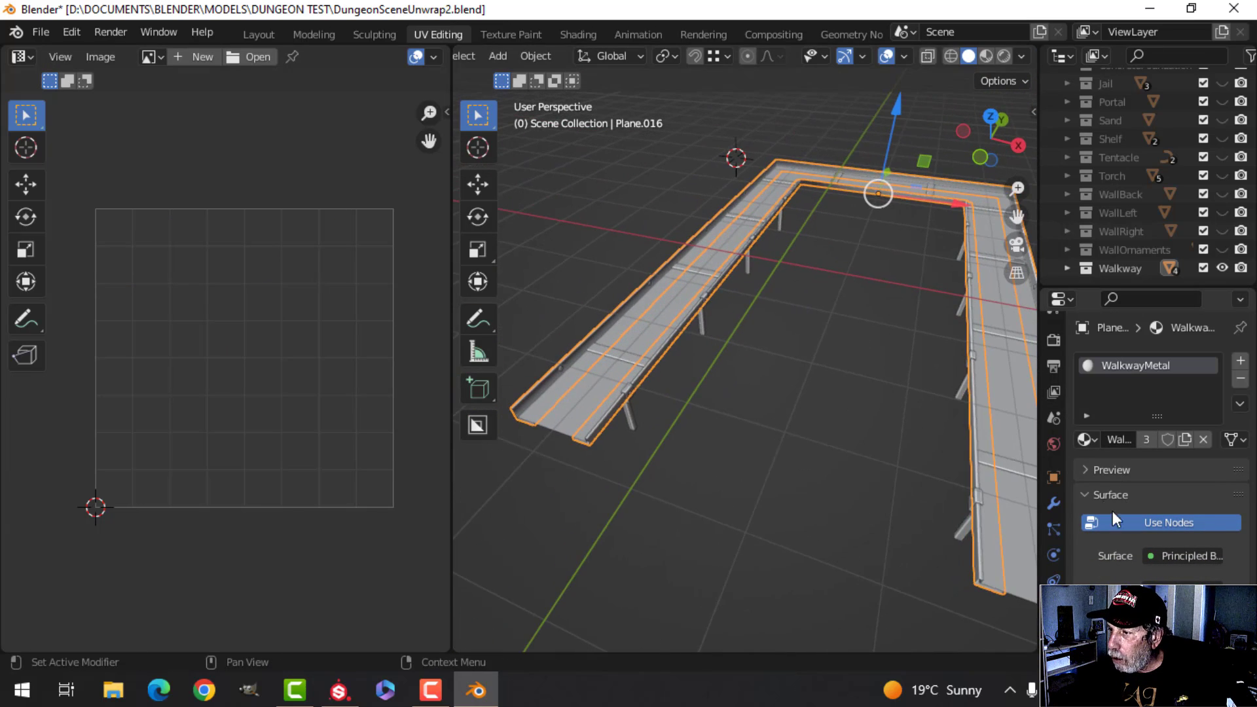
# Toggle the Mirror modifier's viewport display off and back on for the side rails and the cross strips.
pyautogui.click(1054, 504)
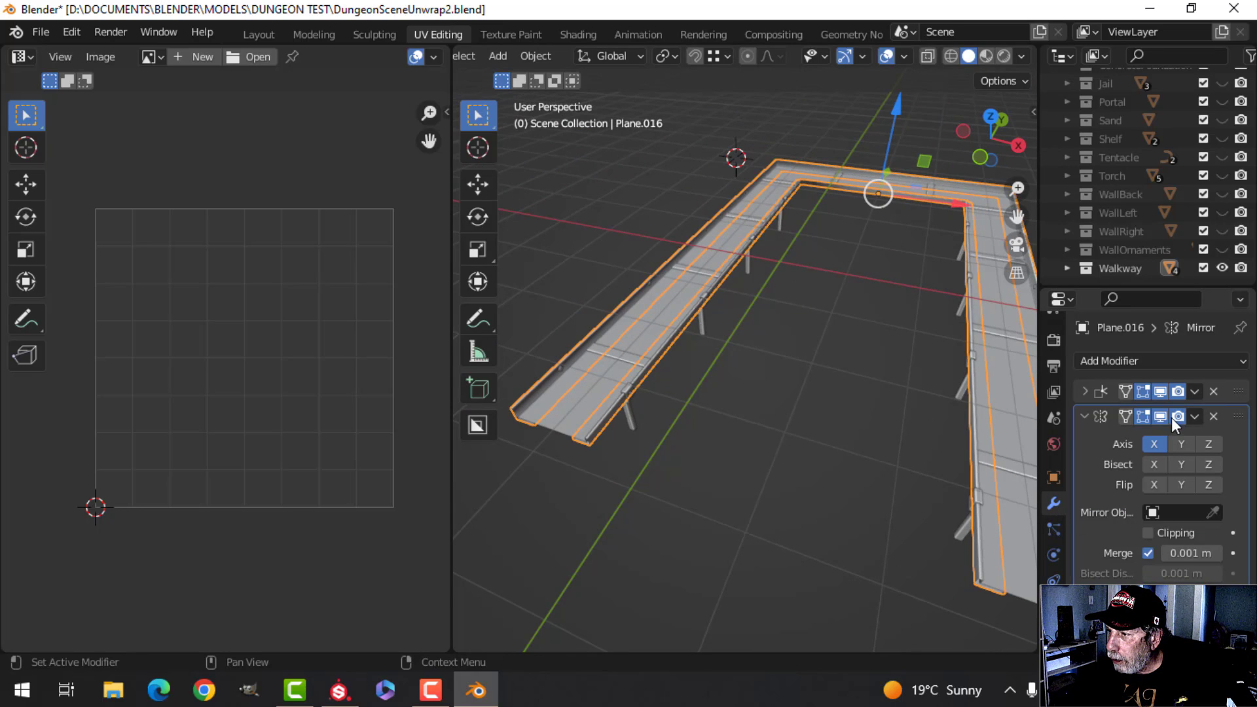
pyautogui.click(1158, 416)
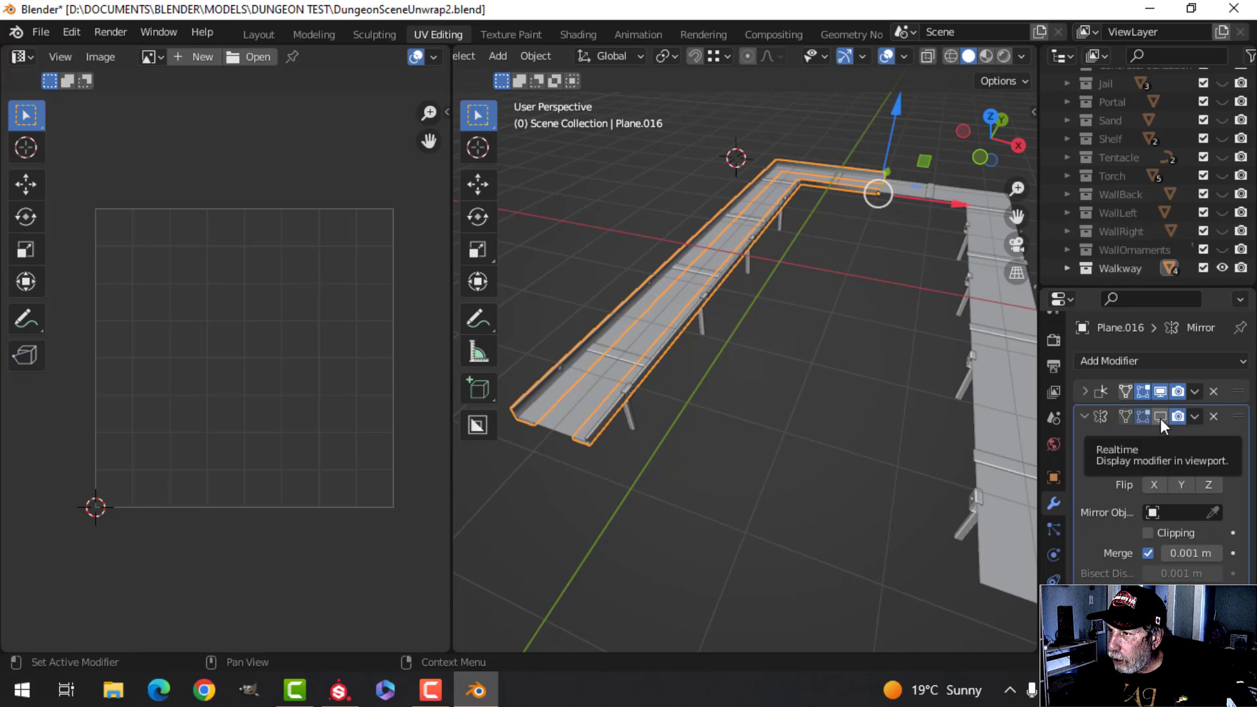
pyautogui.click(1160, 418)
pyautogui.scroll(1, 689, 410)
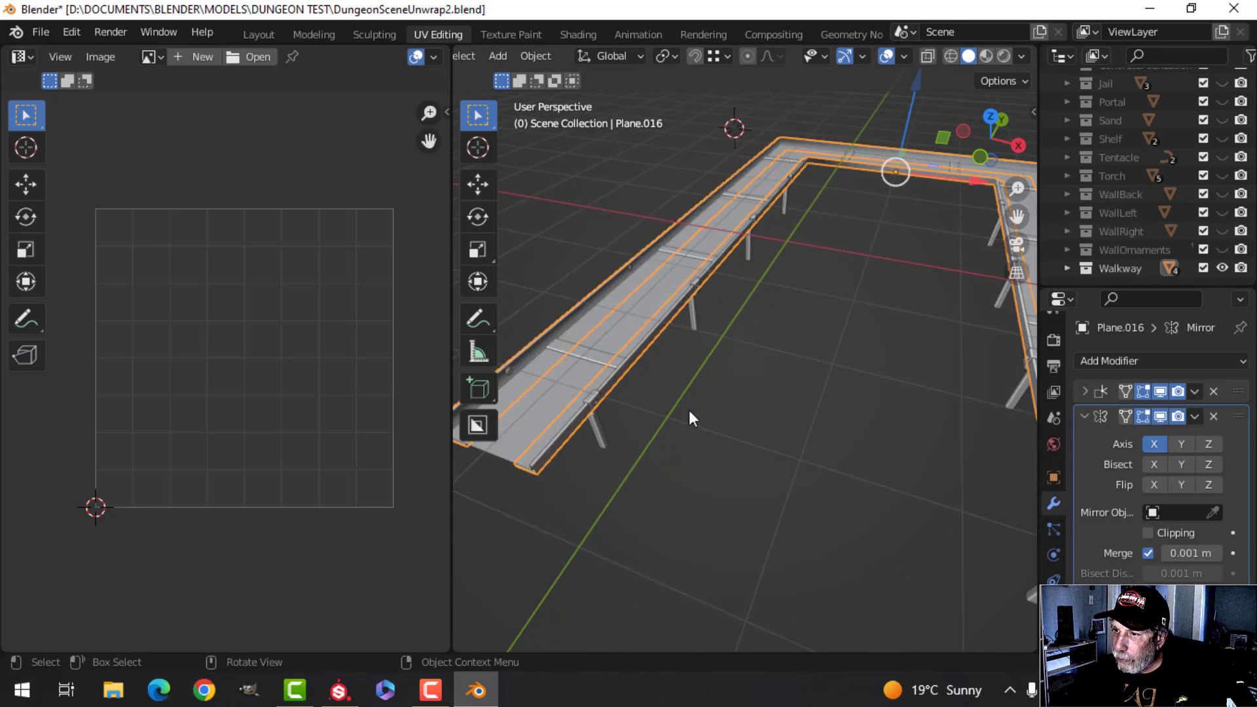
pyautogui.click(596, 358)
pyautogui.scroll(-2, 906, 411)
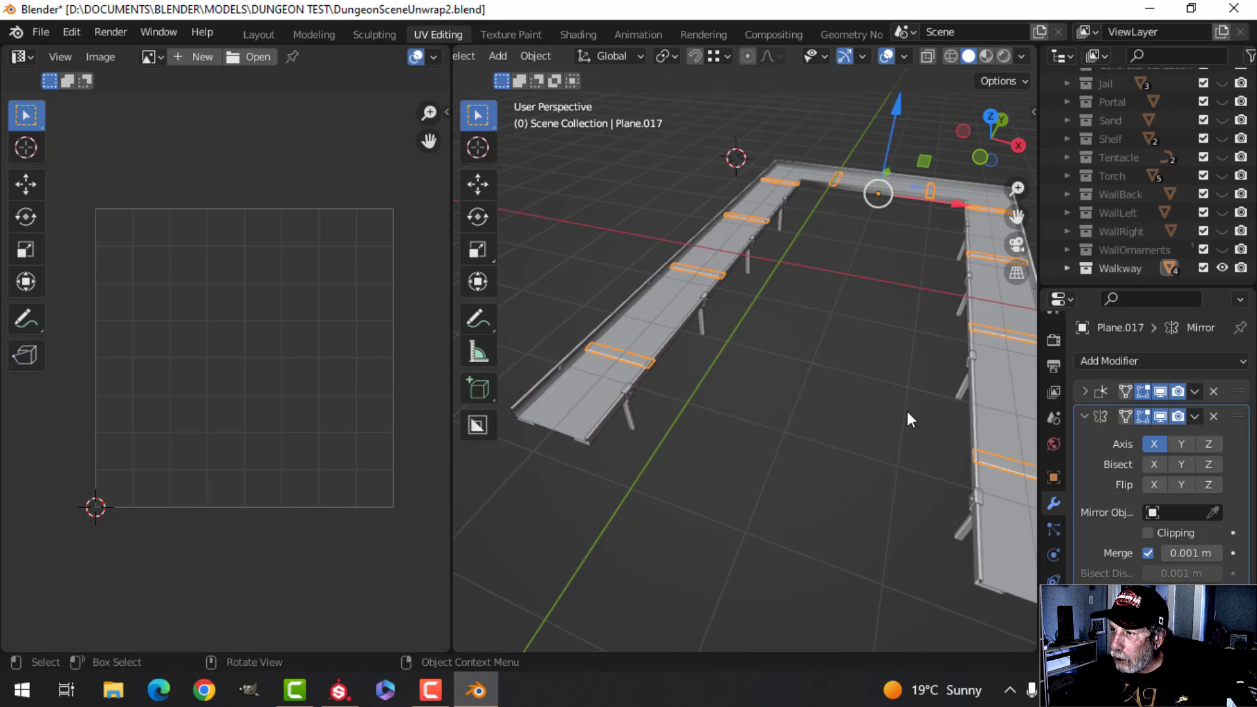
pyautogui.click(1161, 415)
pyautogui.scroll(2, 816, 414)
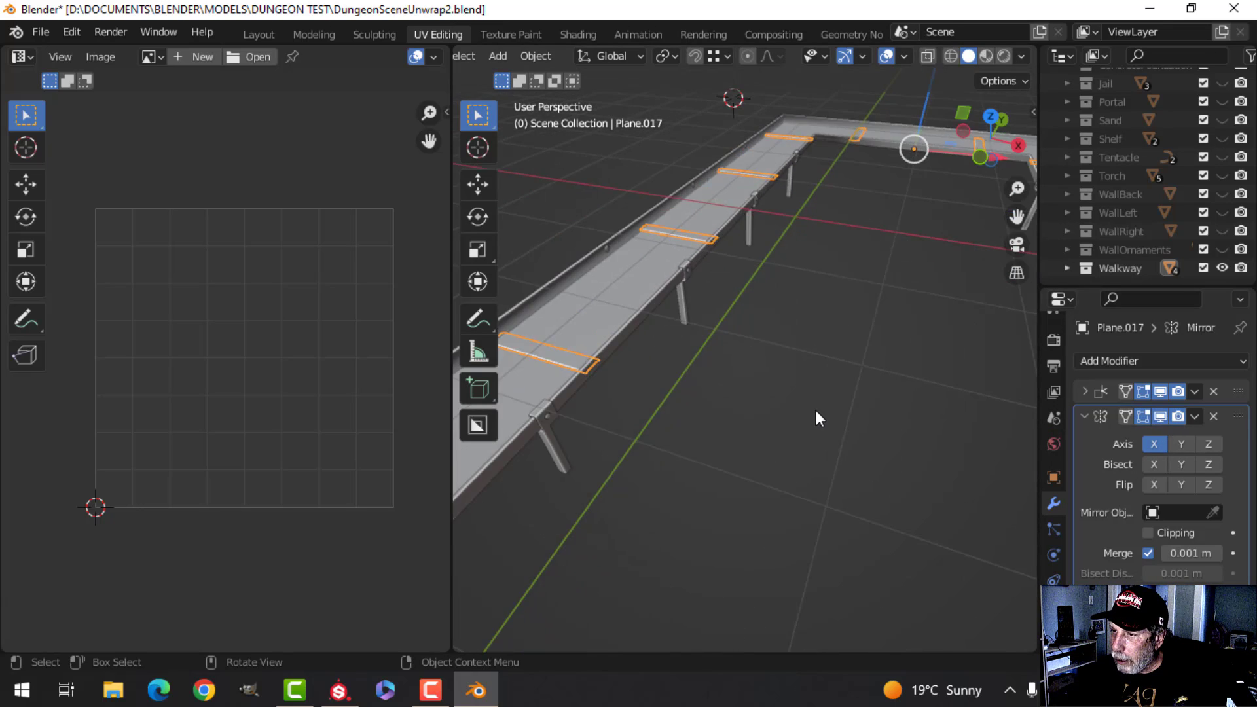
# Select the walkway's floor surface and view its assigned material.
pyautogui.press('a')
pyautogui.scroll(-3, 761, 417)
pyautogui.moveTo(761, 418); pyautogui.dragTo(775, 411, button='middle')
pyautogui.scroll(2, 743, 411)
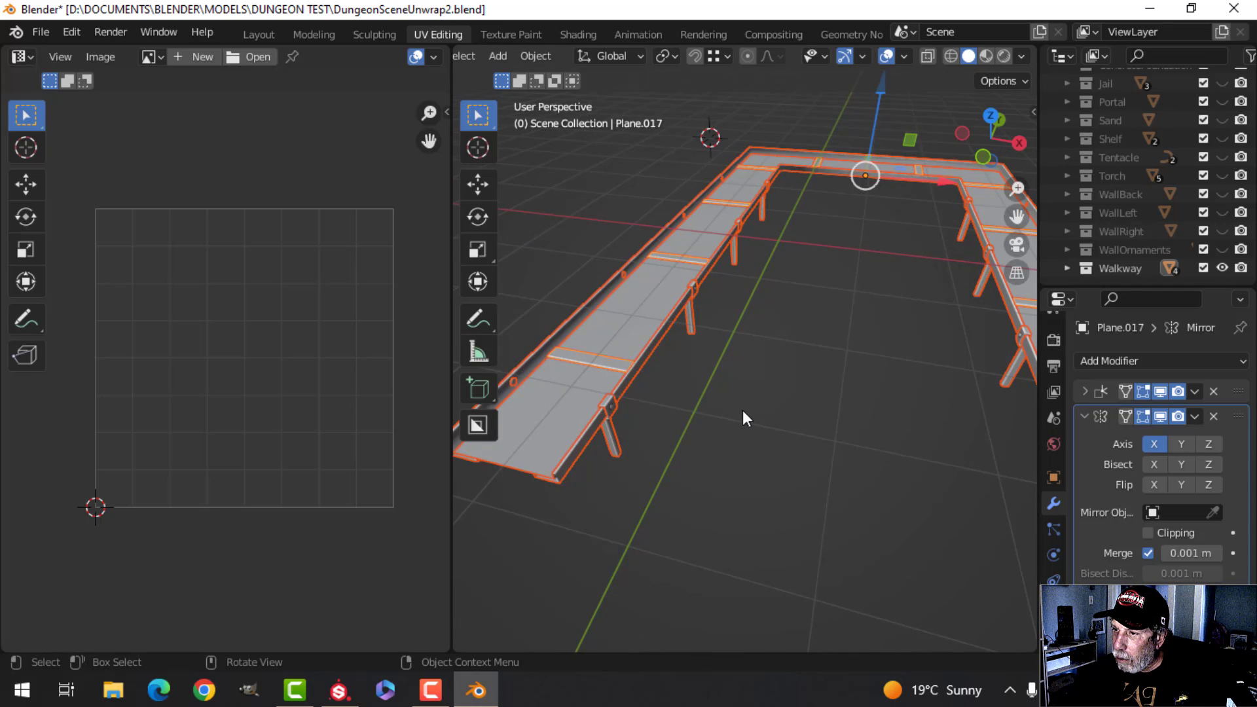
pyautogui.scroll(-1, 733, 410)
pyautogui.click(611, 398)
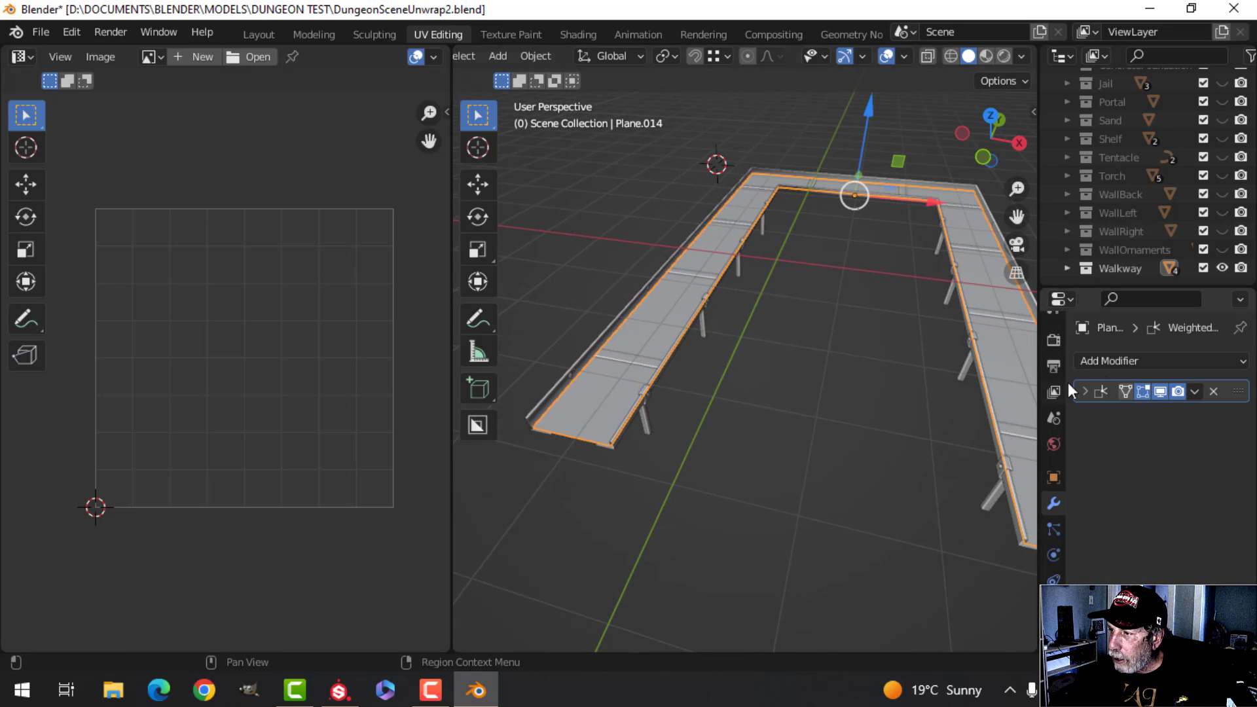
pyautogui.click(1053, 443)
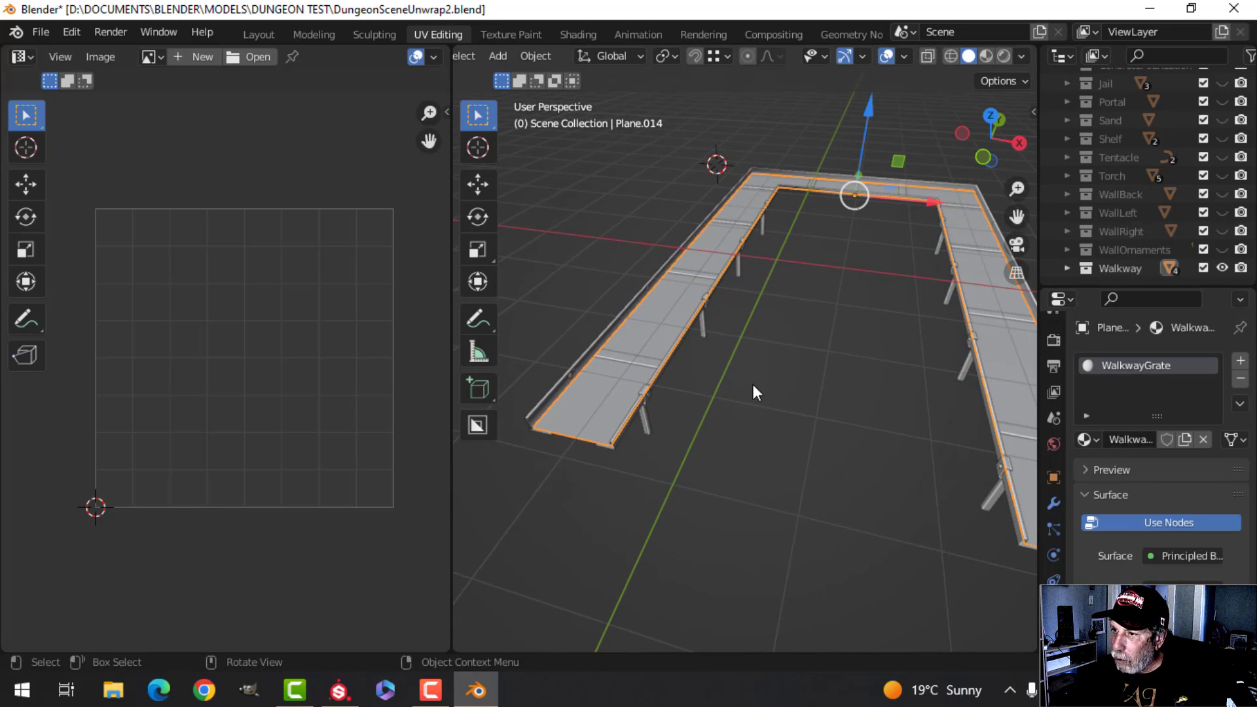
# Select the support brackets, side rails and cross strips together and examine their combined UV layout in Edit Mode.
pyautogui.click(647, 410)
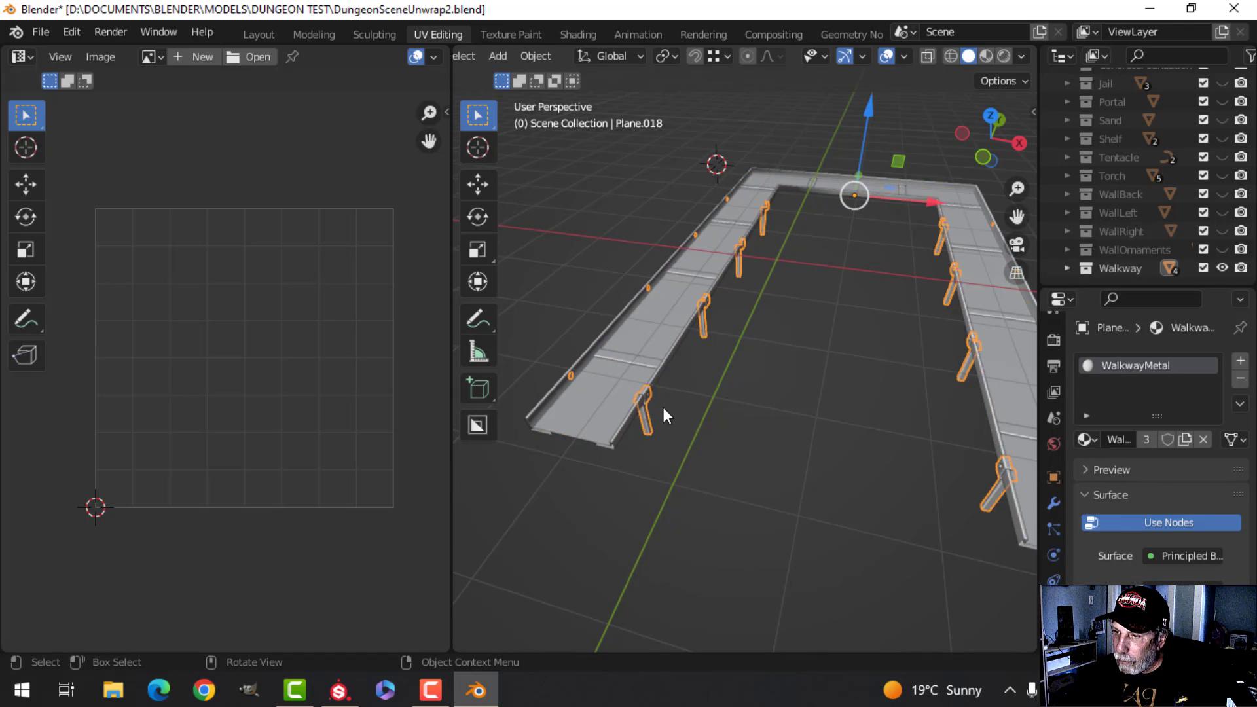
pyautogui.scroll(1, 660, 406)
pyautogui.keyDown('shift'); pyautogui.click(632, 371); pyautogui.keyUp('shift')
pyautogui.keyDown('shift'); pyautogui.click(618, 362); pyautogui.keyUp('shift')
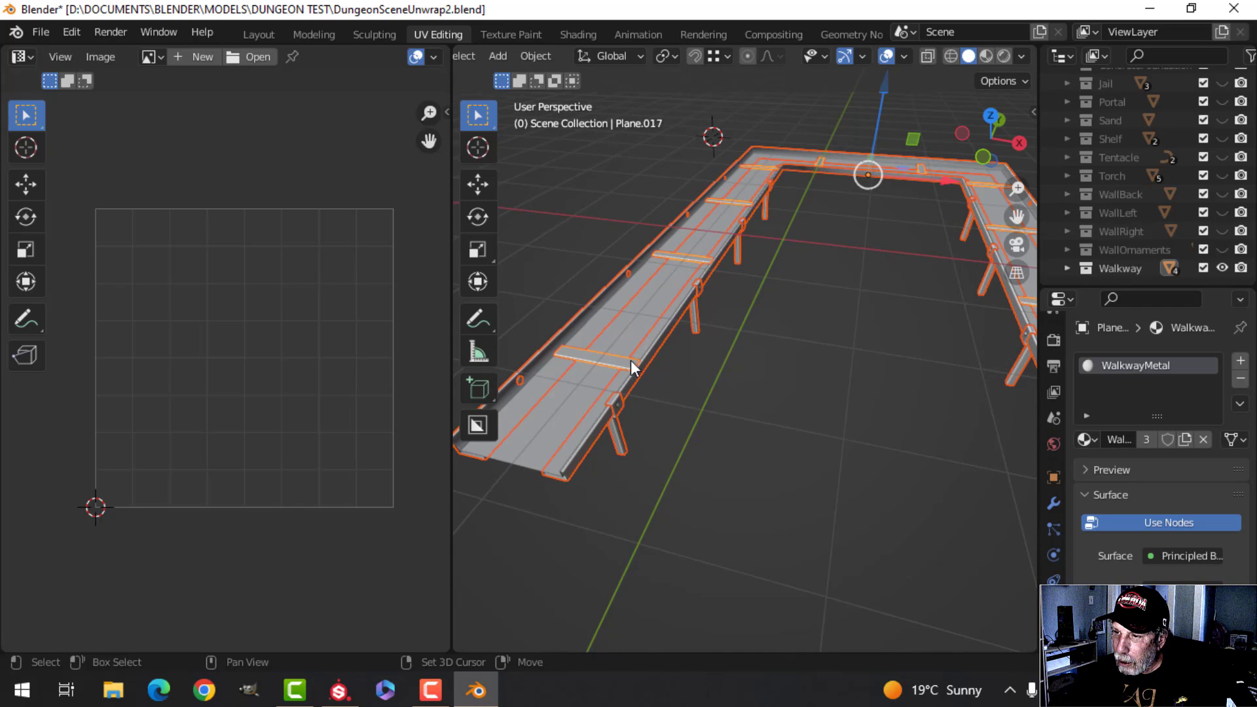
pyautogui.press('Tab')
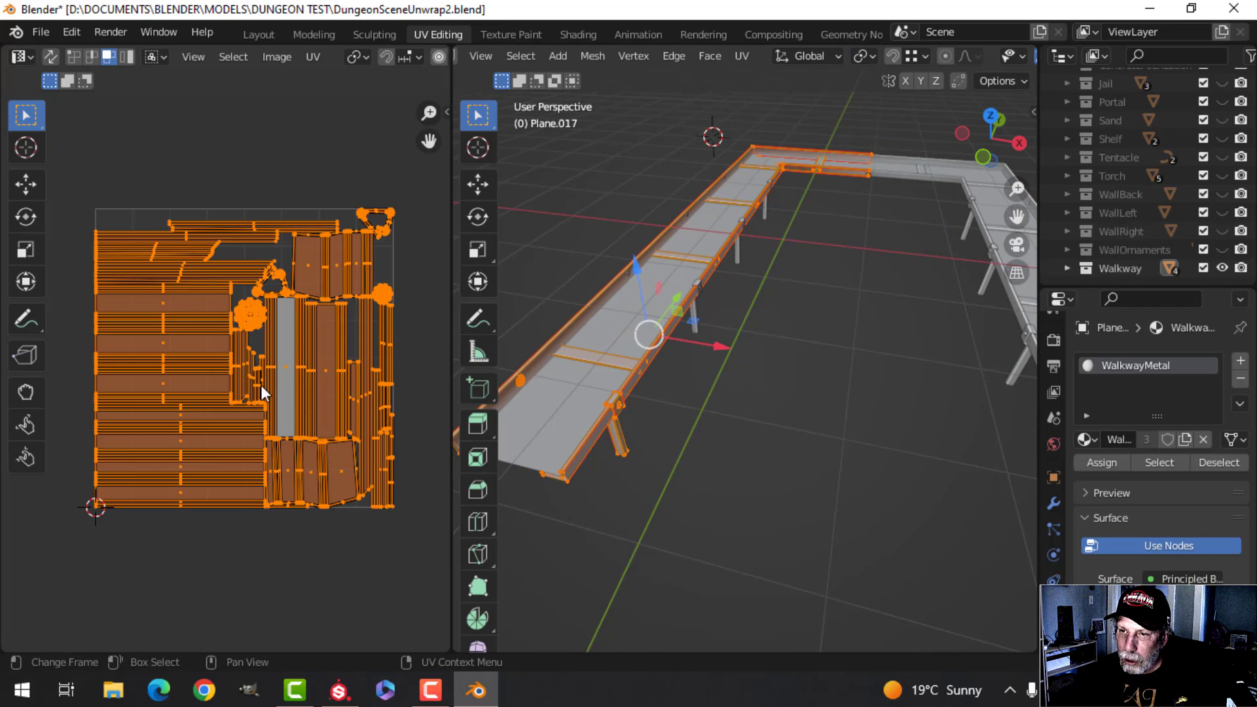
pyautogui.press('Tab')
# Select all the walkway objects in Object Mode.
pyautogui.moveTo(776, 412)
pyautogui.mouseDown(button='middle')
pyautogui.moveTo(809, 398)
pyautogui.moveTo(851, 407)
pyautogui.moveTo(788, 391)
pyautogui.moveTo(799, 369)
pyautogui.moveTo(883, 333)
pyautogui.moveTo(753, 366)
pyautogui.moveTo(756, 391)
pyautogui.moveTo(698, 382)
pyautogui.moveTo(705, 396)
pyautogui.moveTo(726, 371)
pyautogui.moveTo(780, 395)
pyautogui.moveTo(769, 399)
pyautogui.mouseUp(button='middle')
pyautogui.scroll(-2, 753, 367)
pyautogui.scroll(1, 754, 387)
pyautogui.scroll(-1, 755, 387)
pyautogui.scroll(1, 706, 395)
pyautogui.press('a')
pyautogui.scroll(-2, 725, 370)
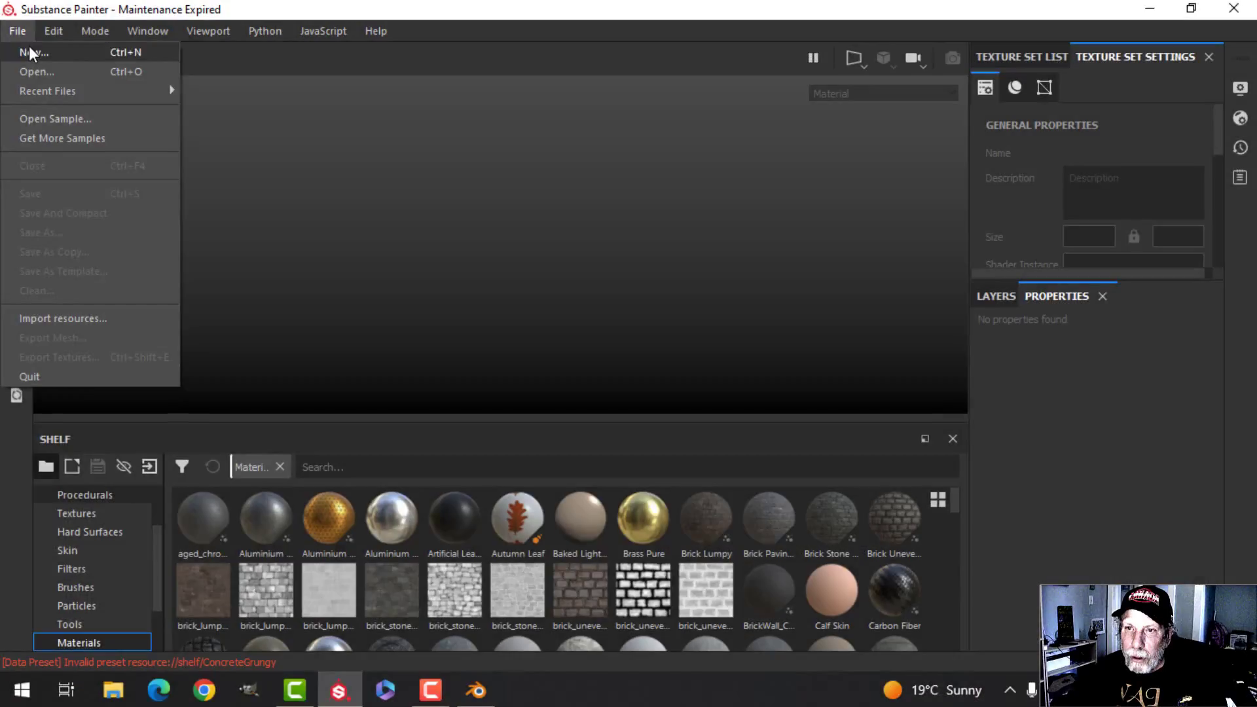
# Create a Substance Painter project from Walkway.fbx with OpenGL normal map format and Compute Tangent Space Per Fragment enabled.
pyautogui.click(39, 53)
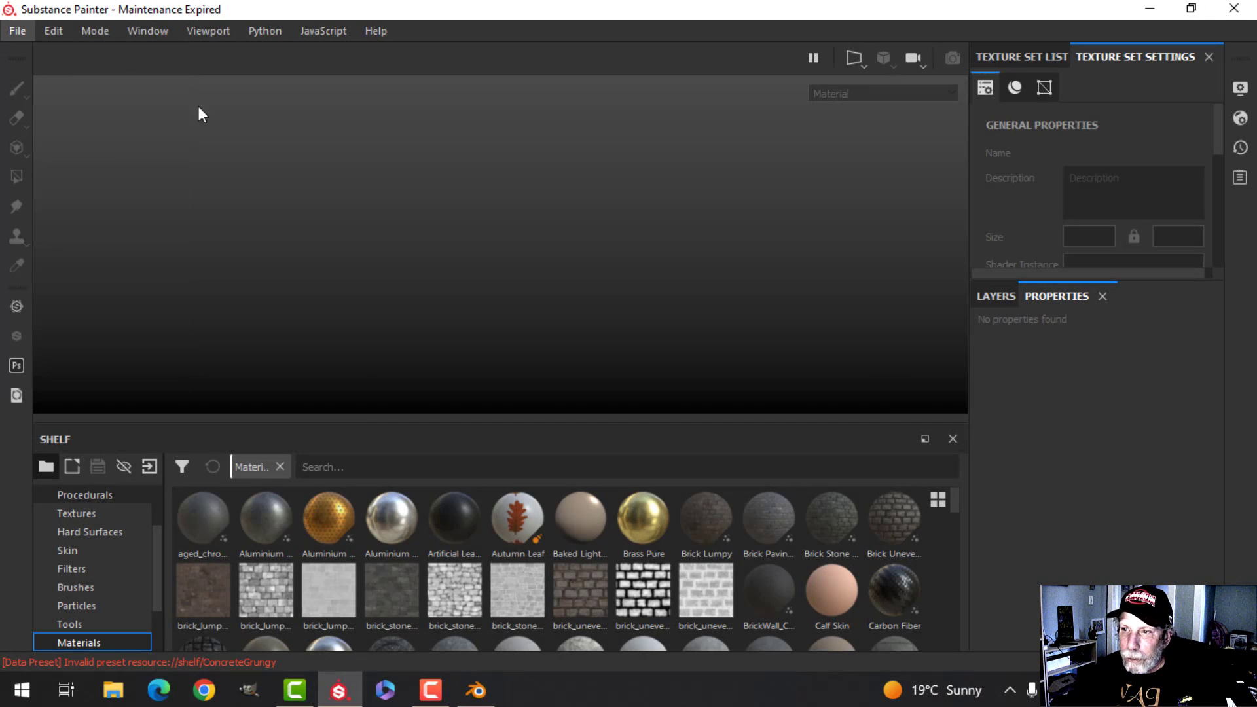
pyautogui.click(538, 169)
pyautogui.click(532, 186)
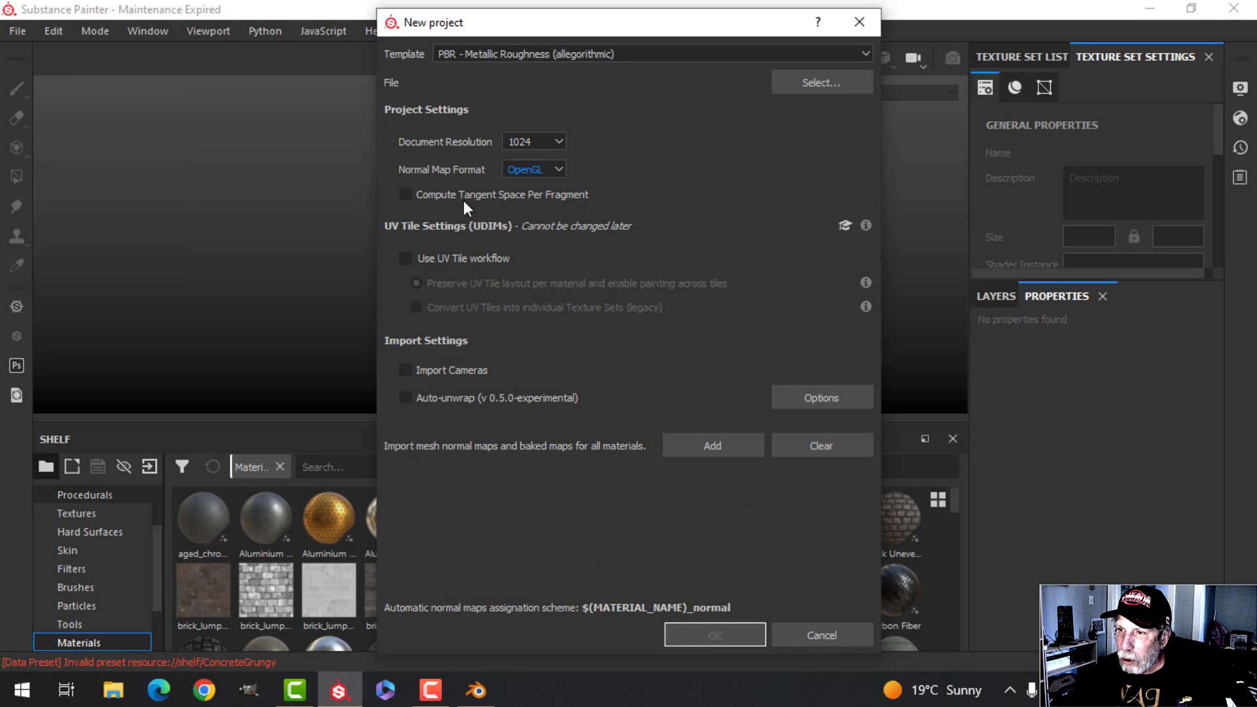
pyautogui.click(824, 82)
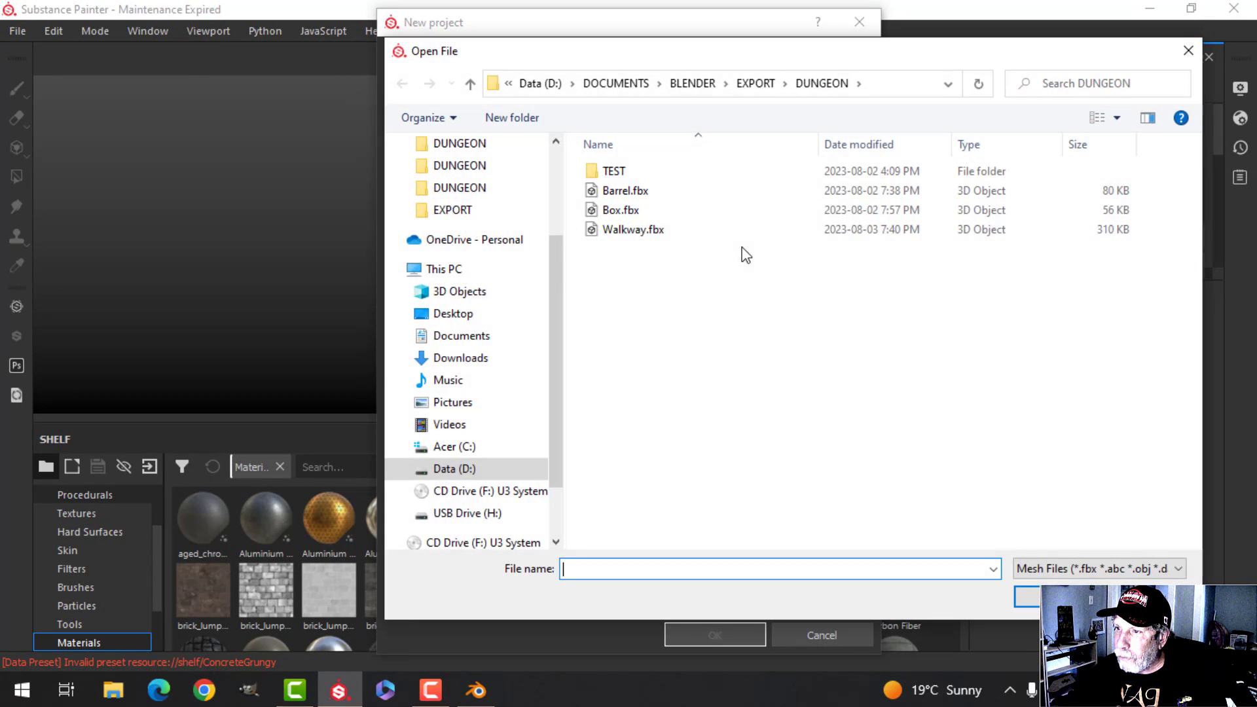
pyautogui.click(652, 233)
pyautogui.click(1034, 596)
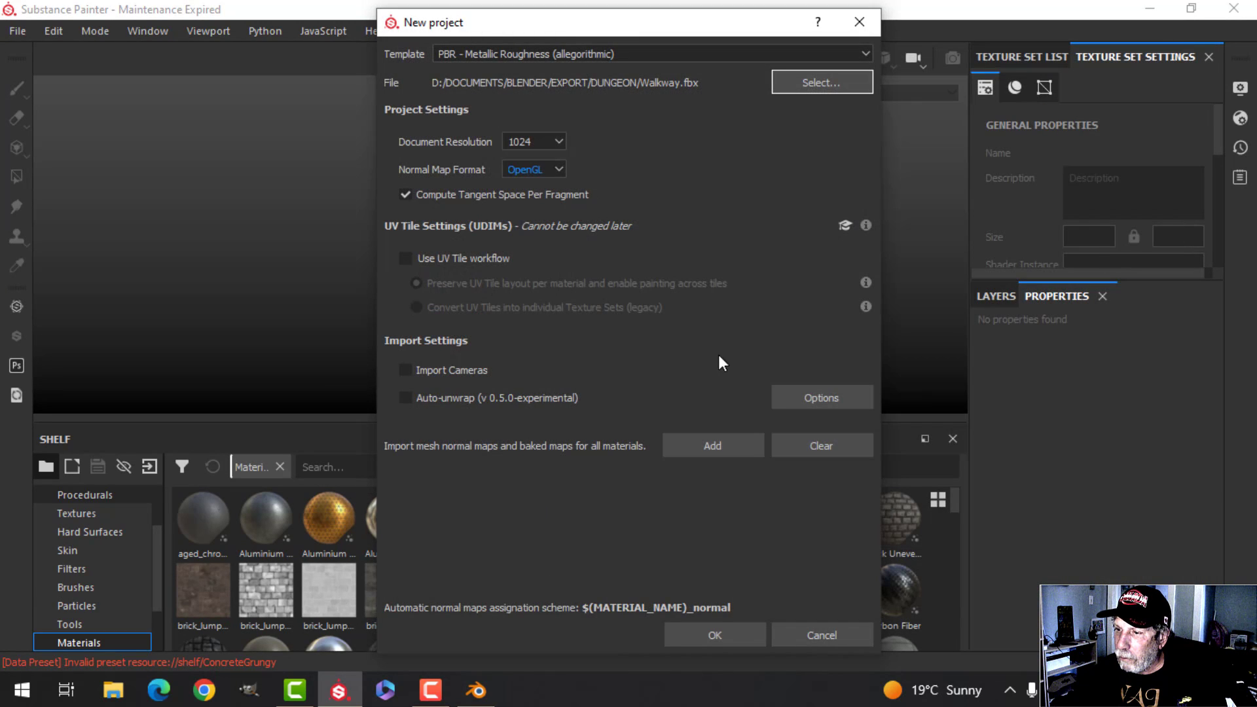
pyautogui.click(715, 635)
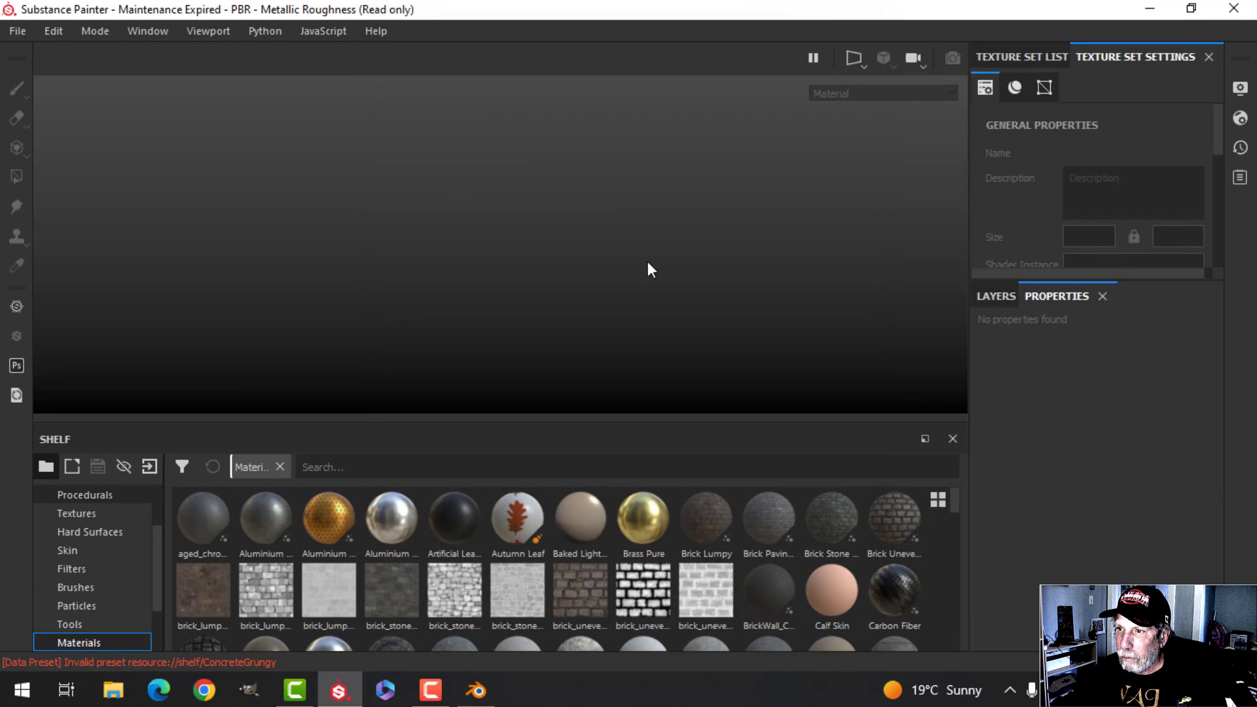
# Inspect the imported walkway model and its list of texture sets.
pyautogui.moveTo(705, 271)
pyautogui.keyDown('alt'); pyautogui.mouseDown()
pyautogui.moveTo(552, 272)
pyautogui.moveTo(564, 197)
pyautogui.moveTo(578, 211)
pyautogui.moveTo(560, 244)
pyautogui.moveTo(497, 258)
pyautogui.moveTo(532, 267)
pyautogui.moveTo(517, 275)
pyautogui.mouseUp(); pyautogui.keyUp('alt')
pyautogui.keyDown('alt'); pyautogui.moveTo(343, 334); pyautogui.dragTo(590, 262); pyautogui.keyUp('alt')
pyautogui.click(1026, 54)
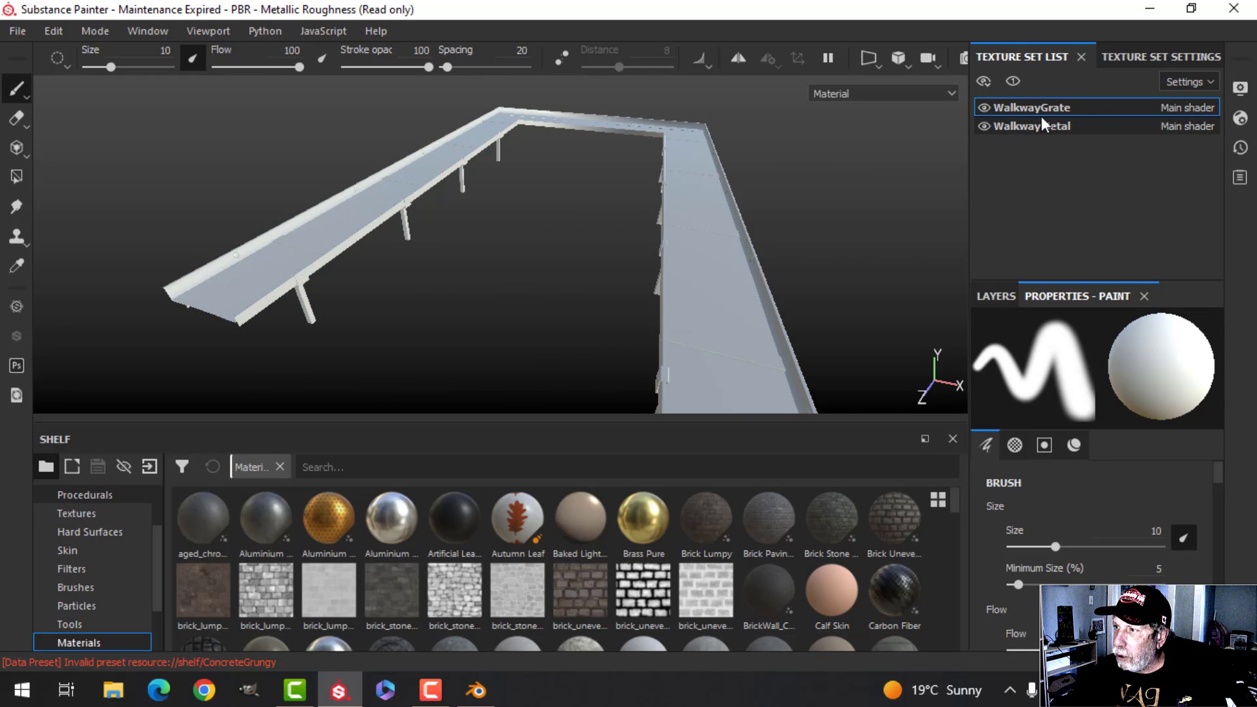
pyautogui.keyDown('alt'); pyautogui.moveTo(572, 239); pyautogui.dragTo(654, 229); pyautogui.keyUp('alt')
# Bake the mesh maps at an output size of 2048 with the ID map excluded.
pyautogui.click(1198, 60)
pyautogui.scroll(-5, 1188, 207)
pyautogui.scroll(-2, 1188, 207)
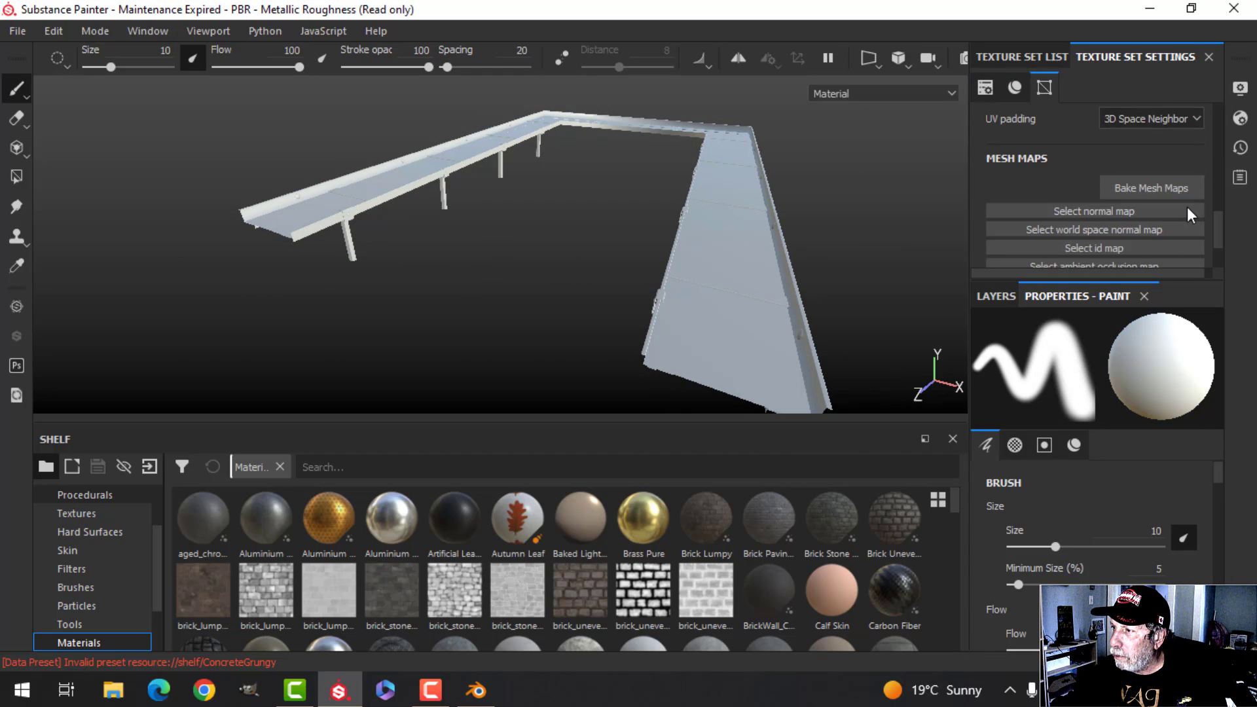
pyautogui.click(1149, 185)
pyautogui.click(616, 87)
pyautogui.click(613, 177)
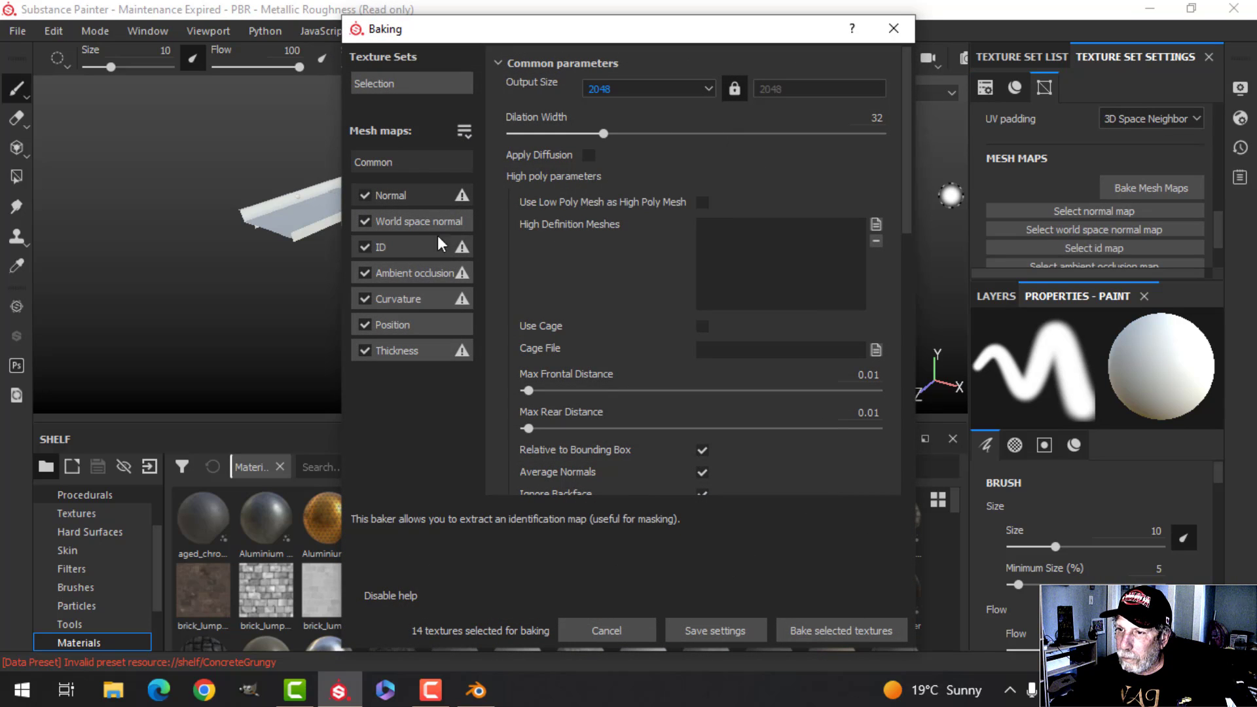
pyautogui.click(370, 246)
pyautogui.click(795, 638)
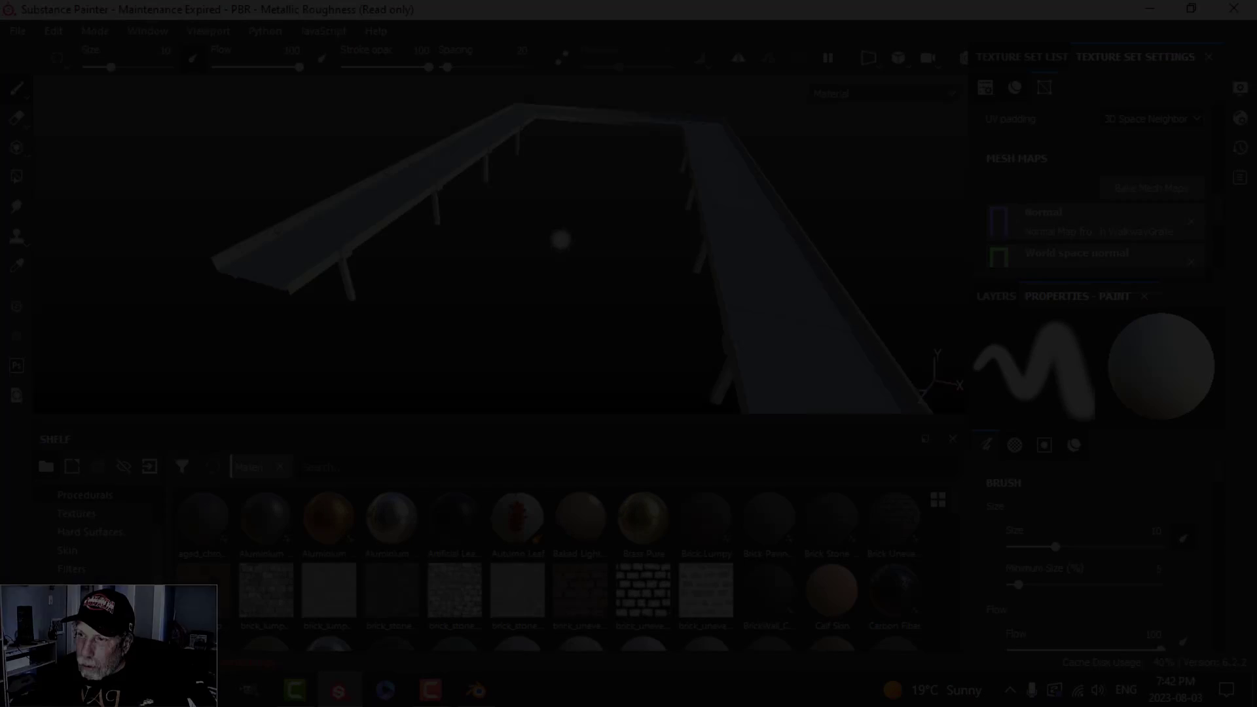
# Delete Layer 1 from the WalkwayMetal texture set.
pyautogui.keyDown('alt'); pyautogui.moveTo(618, 220); pyautogui.dragTo(542, 230); pyautogui.keyUp('alt')
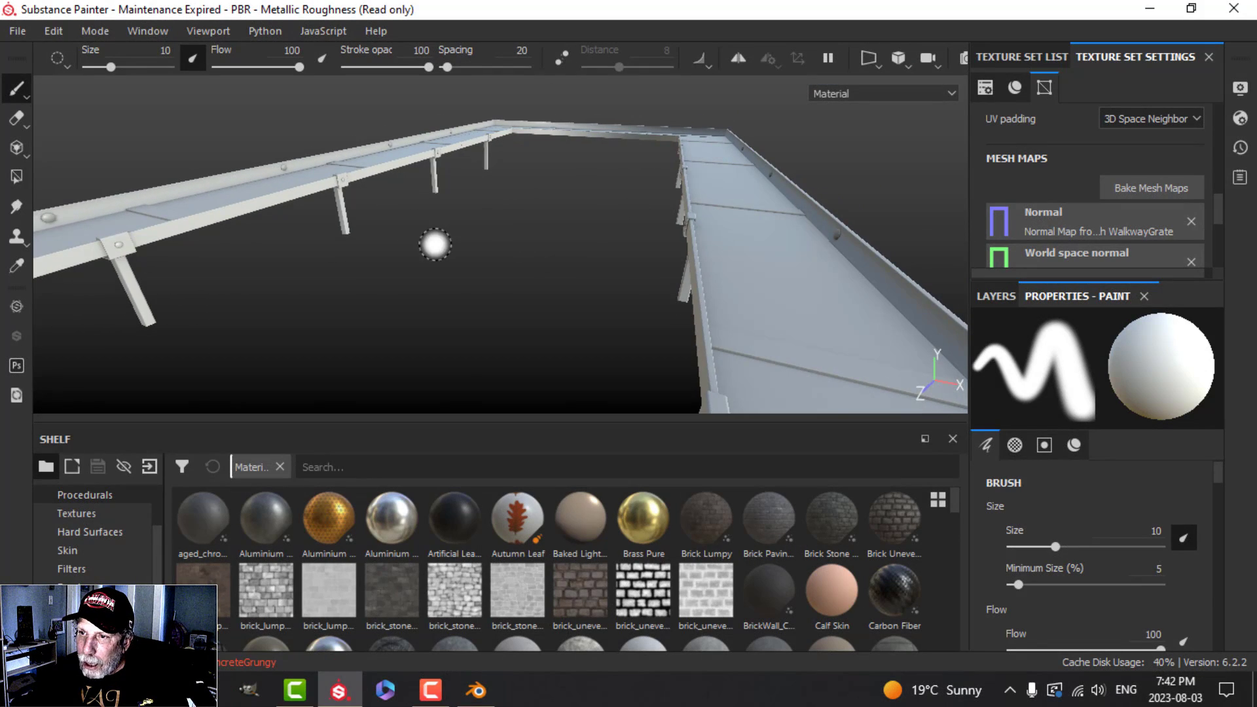
pyautogui.keyDown('alt'); pyautogui.moveTo(434, 244); pyautogui.dragTo(530, 242, button='middle'); pyautogui.keyUp('alt')
pyautogui.scroll(-2, 522, 252)
pyautogui.keyDown('alt'); pyautogui.moveTo(522, 252); pyautogui.dragTo(564, 250); pyautogui.keyUp('alt')
pyautogui.click(1035, 57)
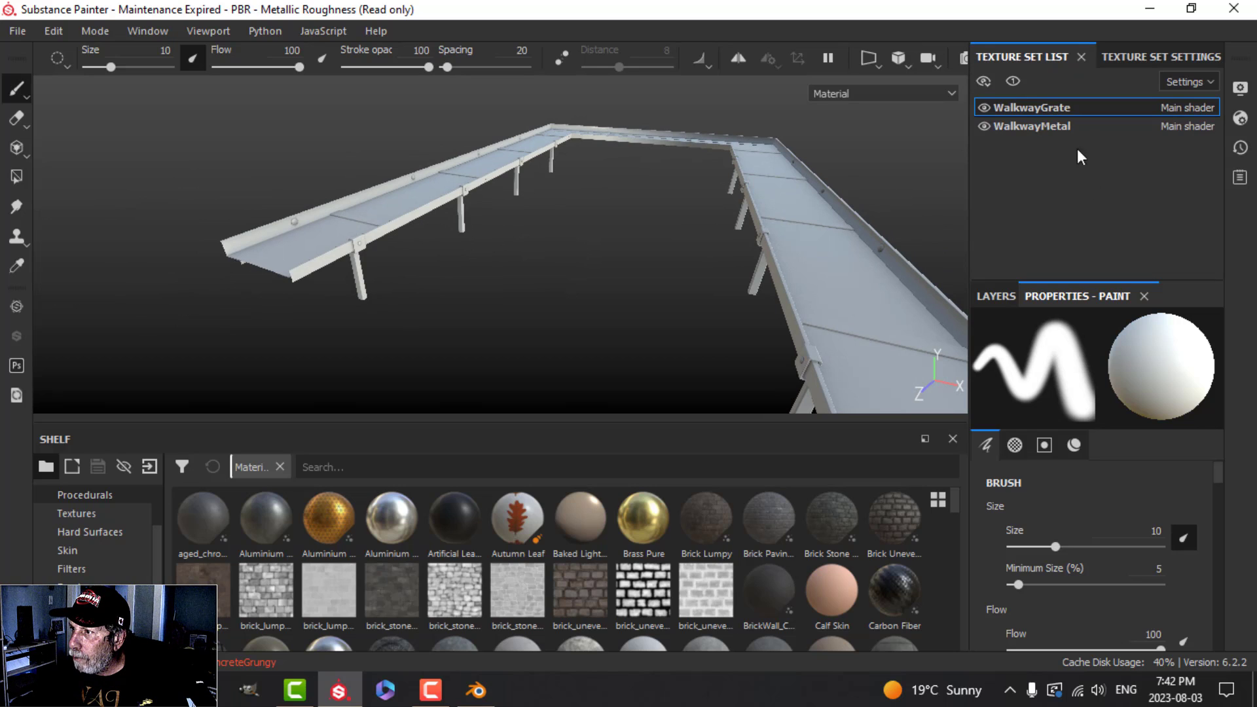
pyautogui.click(1052, 127)
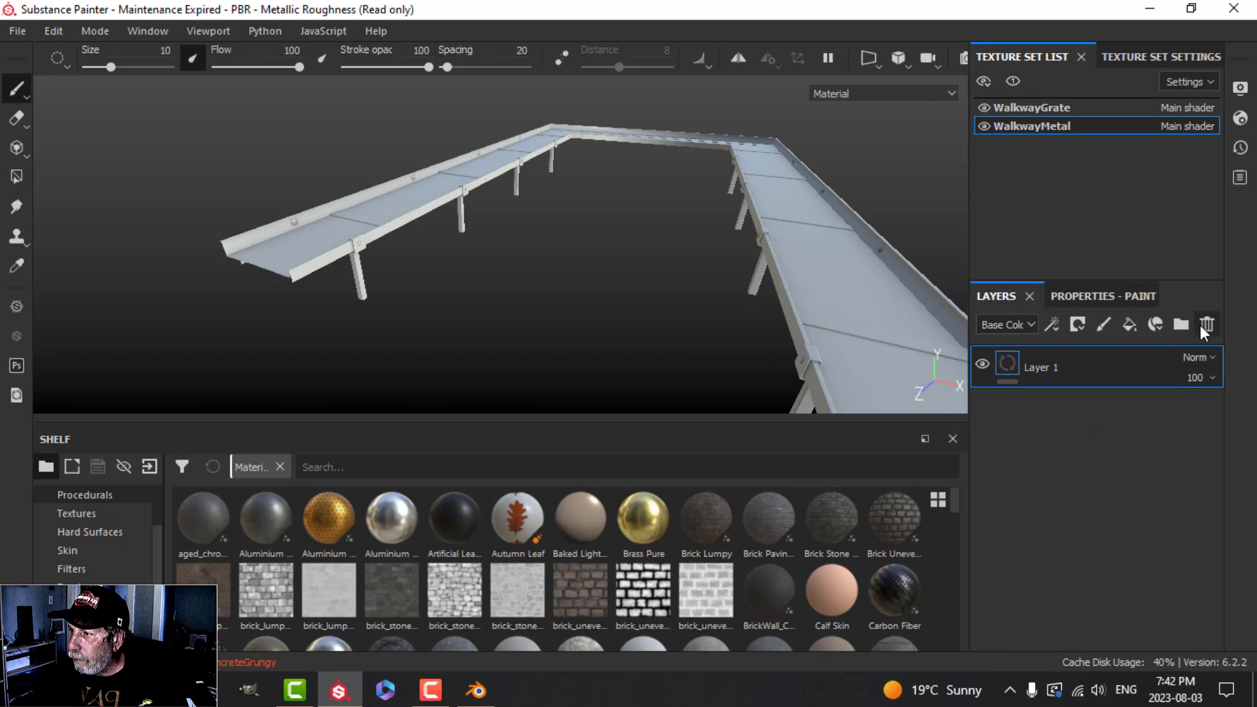
pyautogui.click(1207, 324)
pyautogui.scroll(-1, 91, 531)
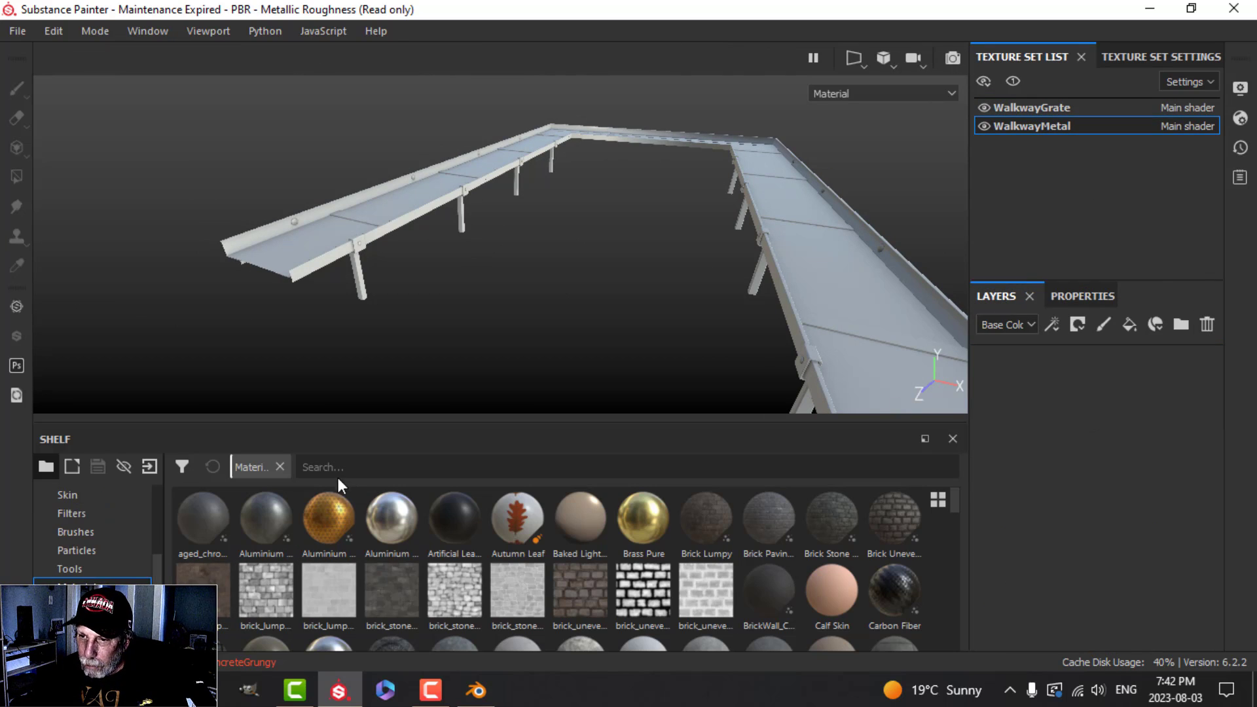
# Find the MetalDungeon smart material with the search "dun" and apply it to the WalkwayMetal texture set.
pyautogui.click(361, 464)
pyautogui.write('dun')
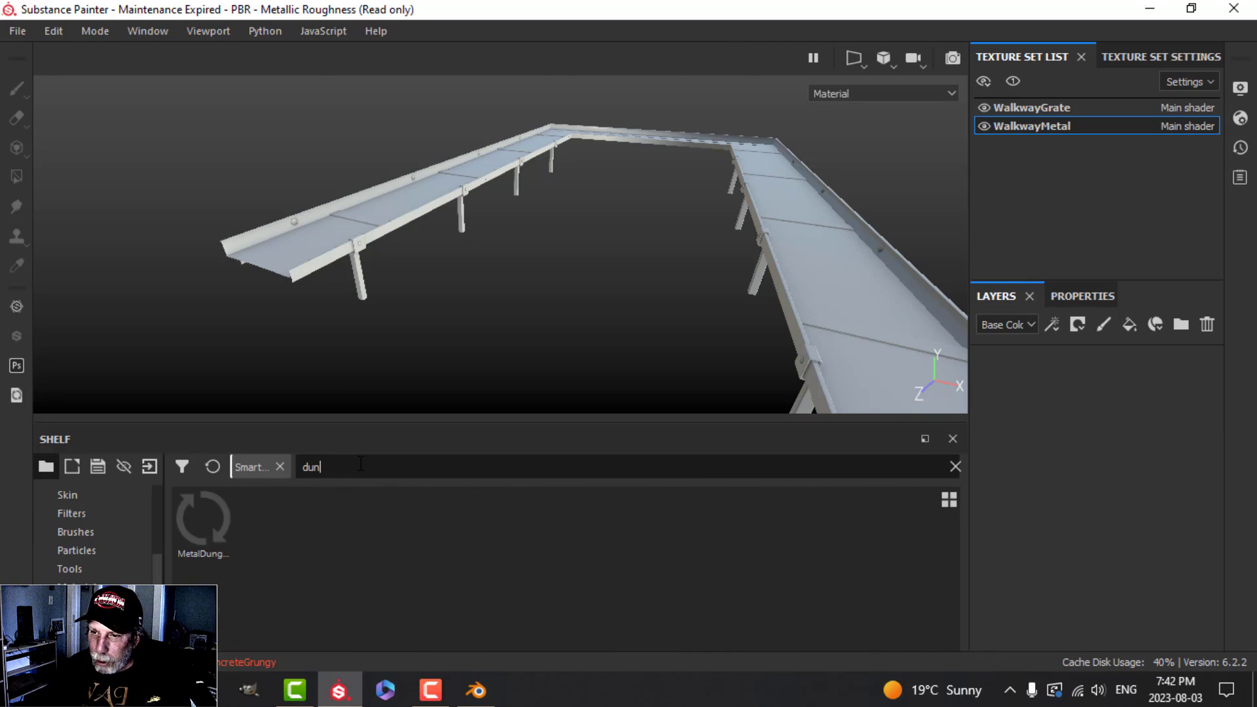
pyautogui.moveTo(198, 533); pyautogui.dragTo(1069, 446)
pyautogui.click(1002, 366)
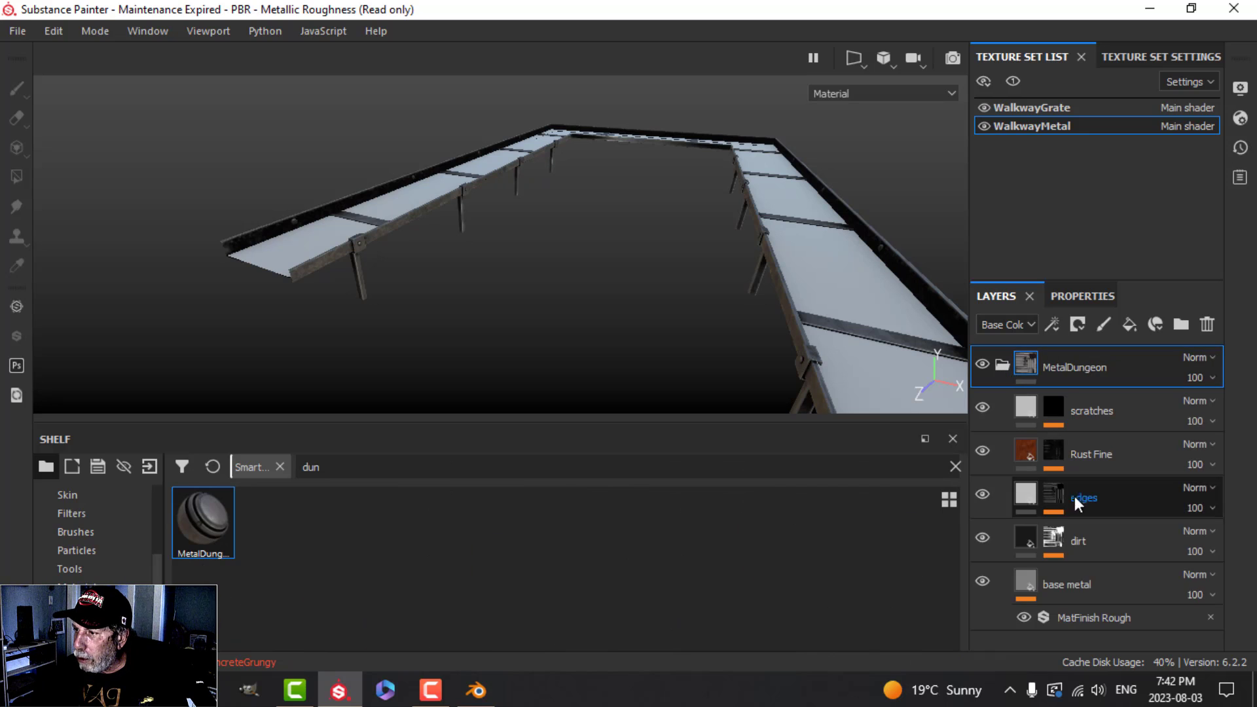
pyautogui.click(1001, 365)
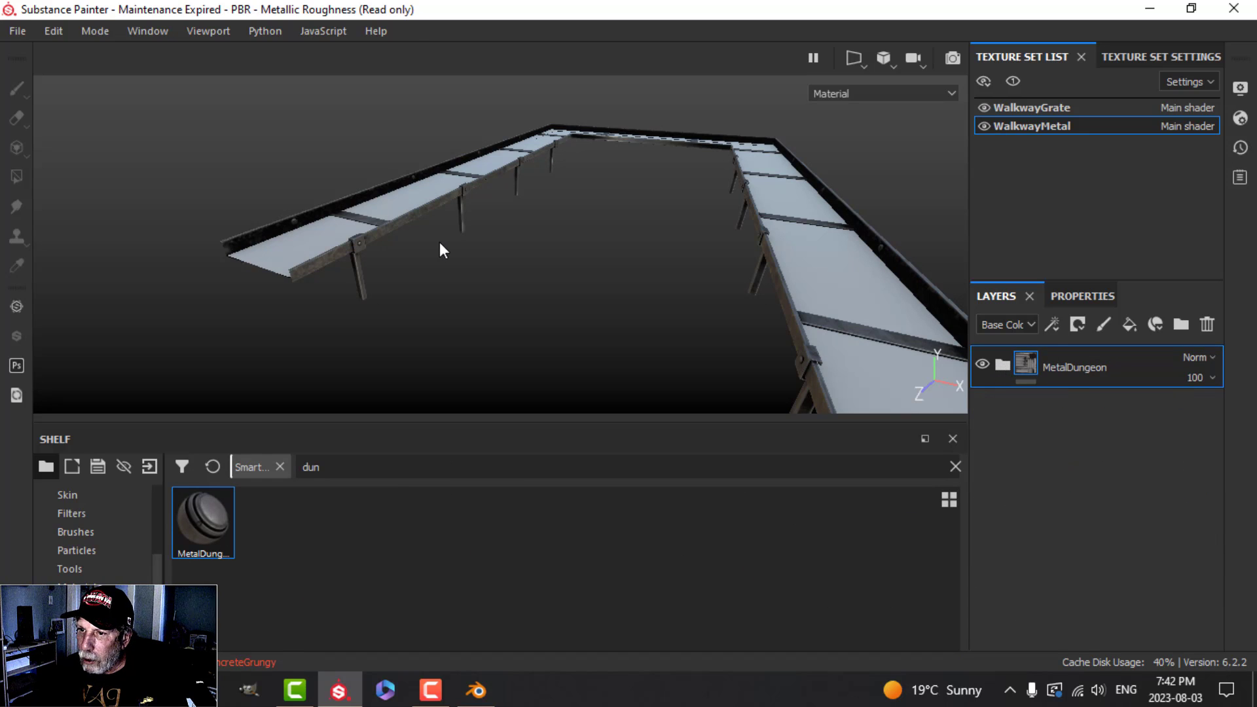
pyautogui.scroll(3, 438, 242)
pyautogui.keyDown('alt'); pyautogui.moveTo(423, 266); pyautogui.dragTo(583, 308); pyautogui.keyUp('alt')
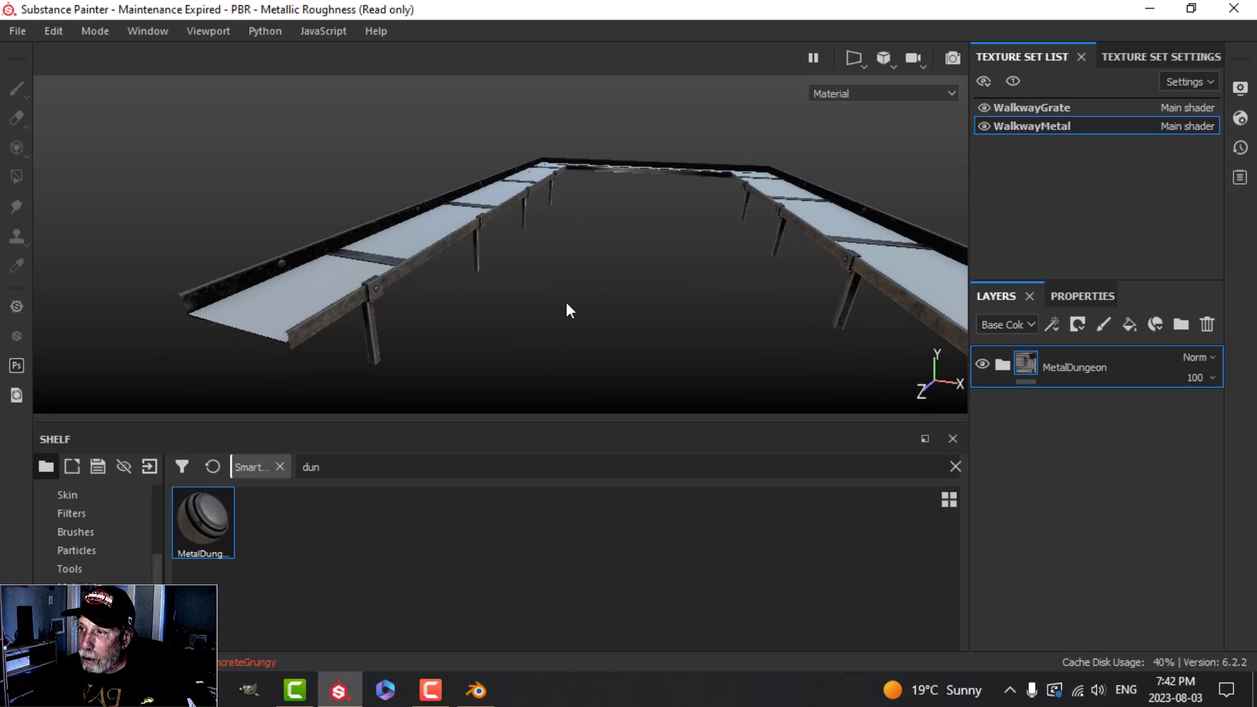
pyautogui.keyDown('alt'); pyautogui.moveTo(508, 337); pyautogui.dragTo(511, 327); pyautogui.keyUp('alt')
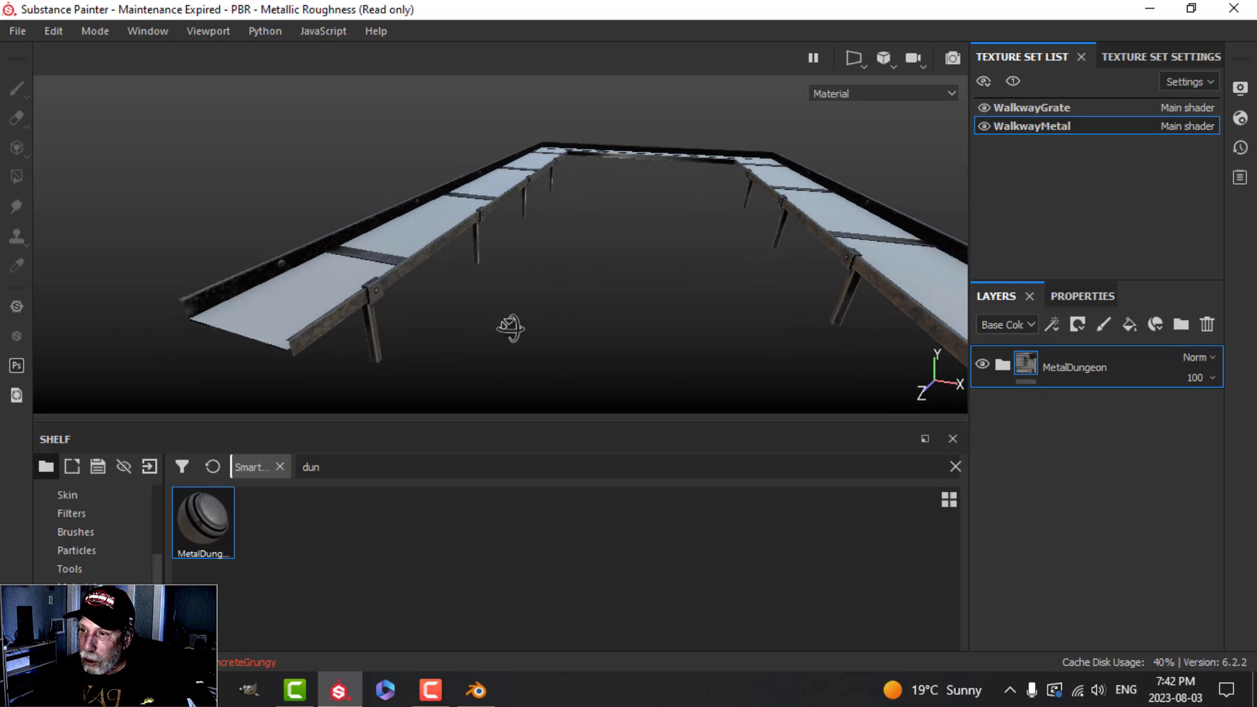
# Replace Layer 1 of the WalkwayGrate texture set with the MetalDungeon smart material.
pyautogui.click(1050, 107)
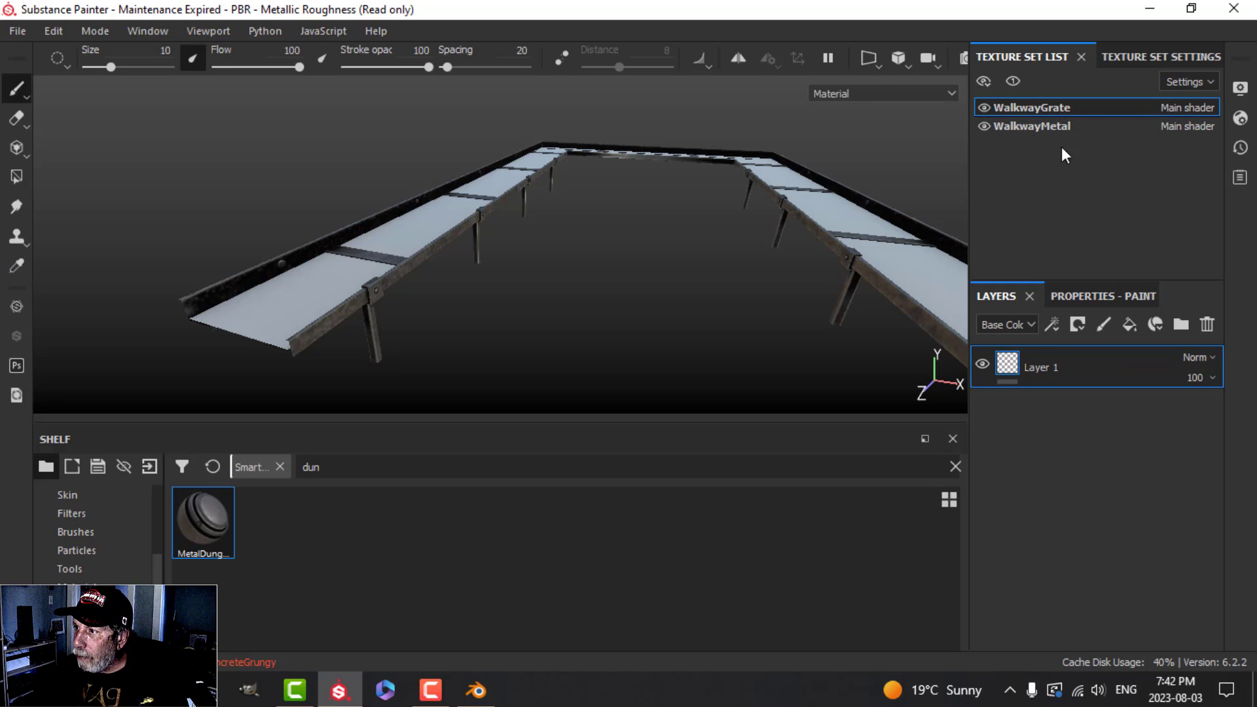
pyautogui.click(1207, 324)
pyautogui.moveTo(205, 533); pyautogui.dragTo(1021, 445)
pyautogui.keyDown('alt'); pyautogui.moveTo(481, 306); pyautogui.dragTo(504, 321); pyautogui.keyUp('alt')
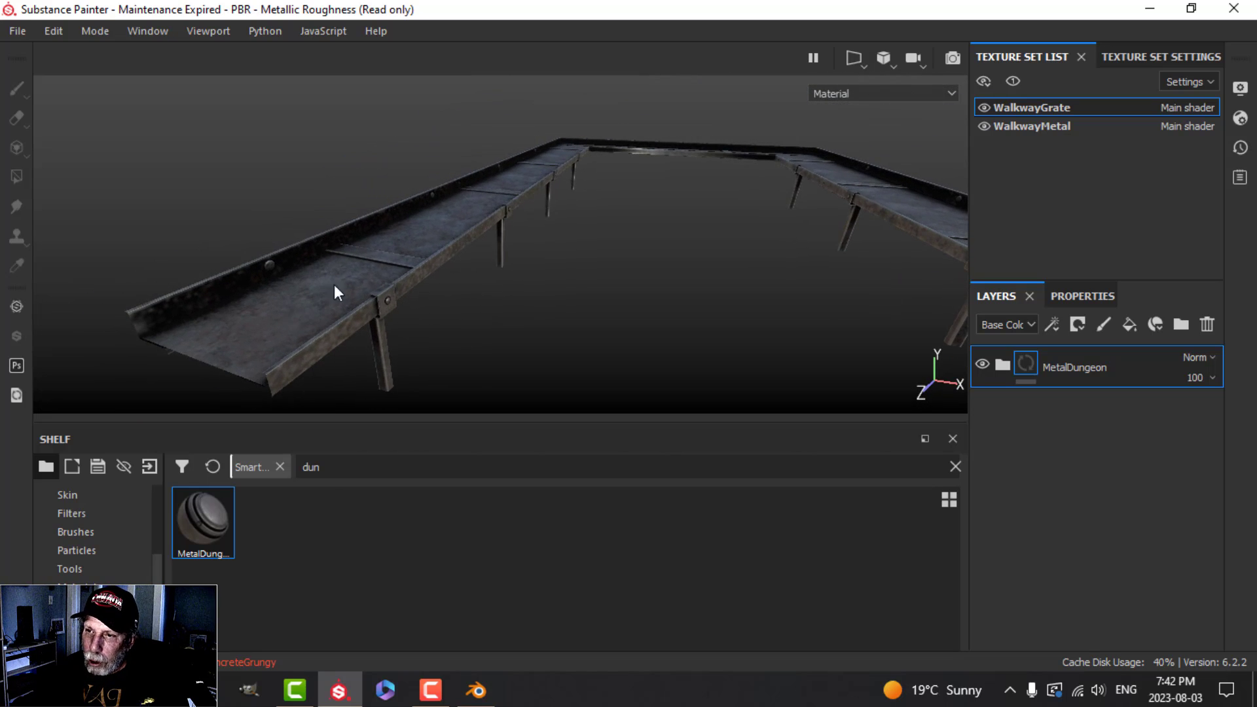
pyautogui.keyDown('alt'); pyautogui.moveTo(709, 324); pyautogui.dragTo(707, 329); pyautogui.keyUp('alt')
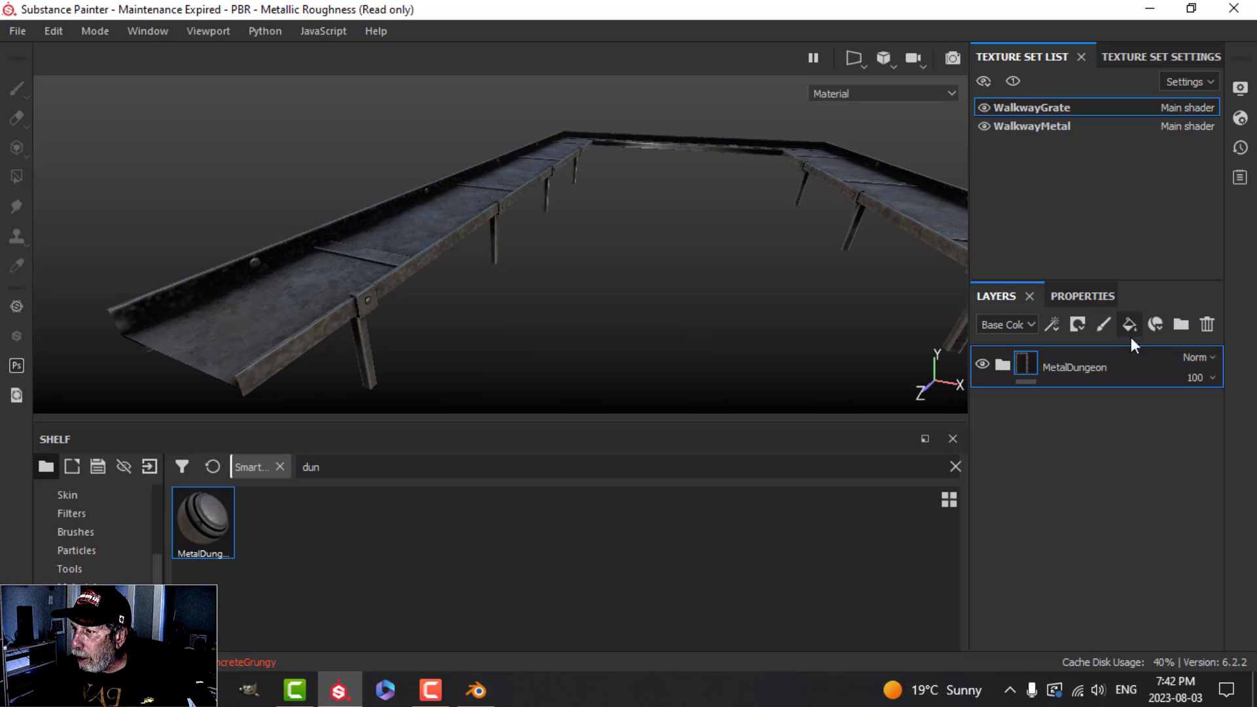
# Add a fill layer above MetalDungeon in WalkwayGrate, with a black mask containing a fill effect.
pyautogui.hotkey('ctrl', 'shift', 'f')
pyautogui.click(1079, 326)
pyautogui.click(1088, 366)
pyautogui.click(1052, 324)
pyautogui.click(1082, 395)
pyautogui.click(1082, 396)
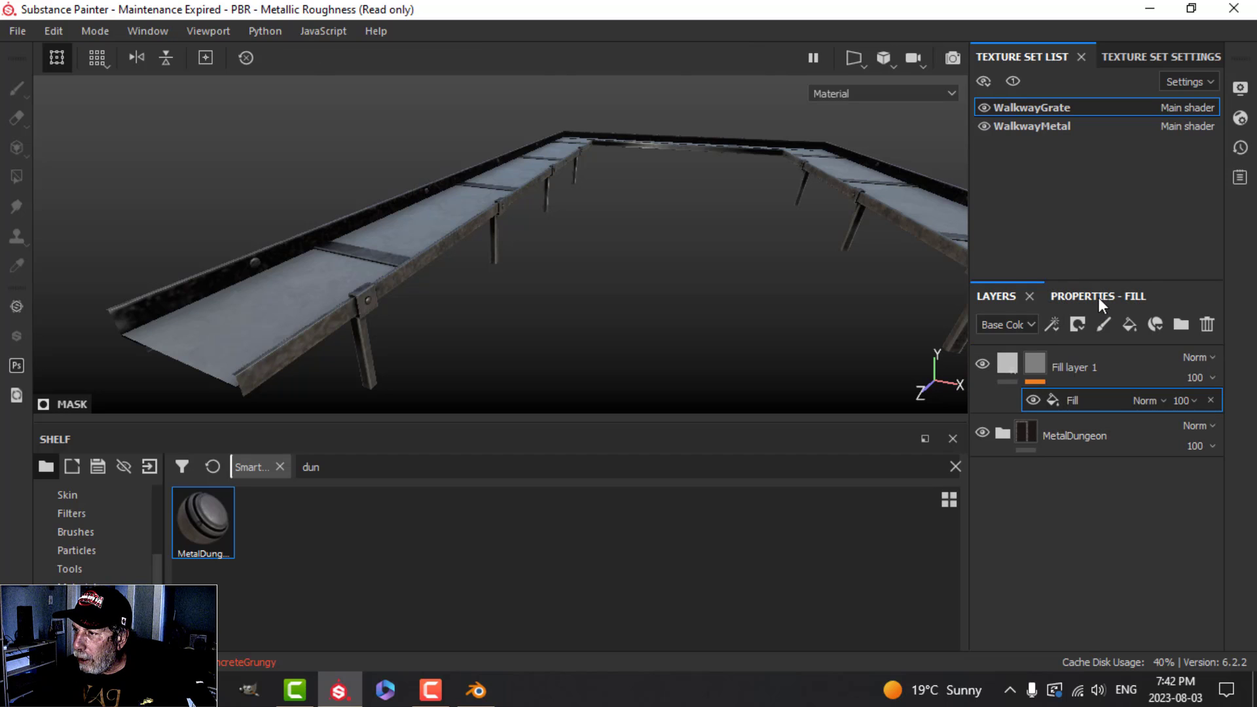
# Search the procedurals for "grate" and use Metallic Grate Simple as the mask fill's grayscale.
pyautogui.click(1099, 298)
pyautogui.scroll(-3, 1118, 521)
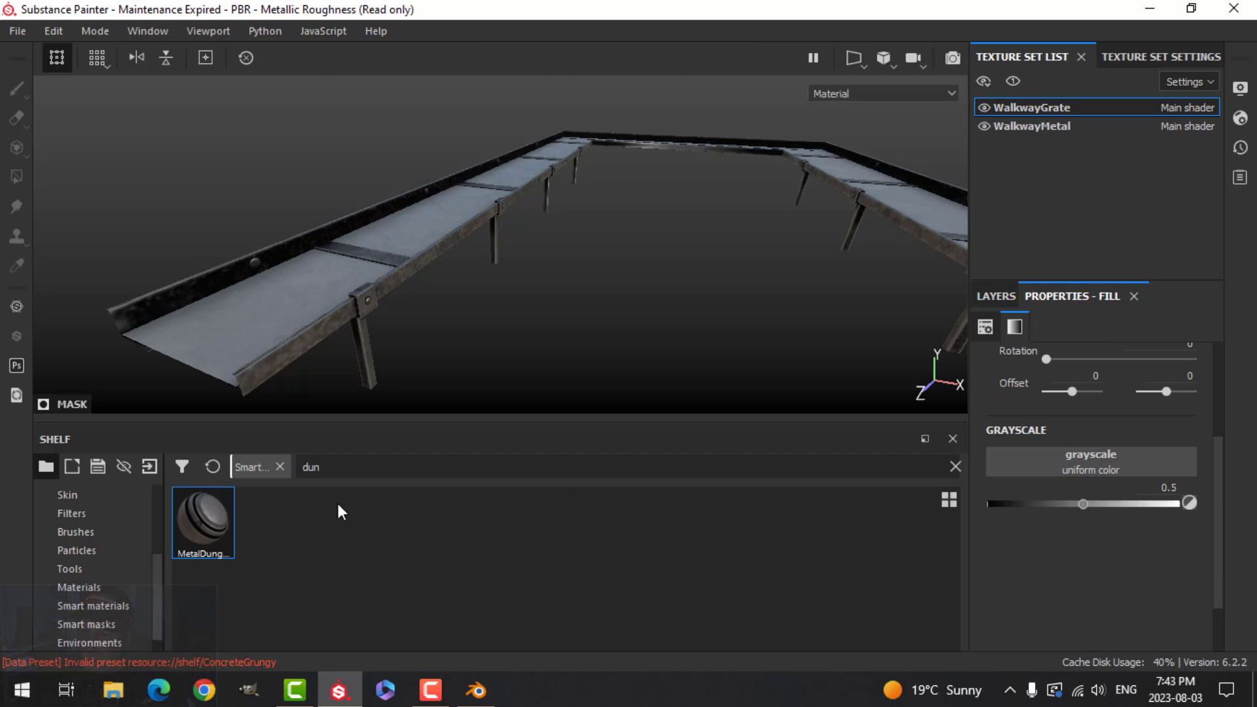
pyautogui.scroll(4, 81, 555)
pyautogui.click(84, 567)
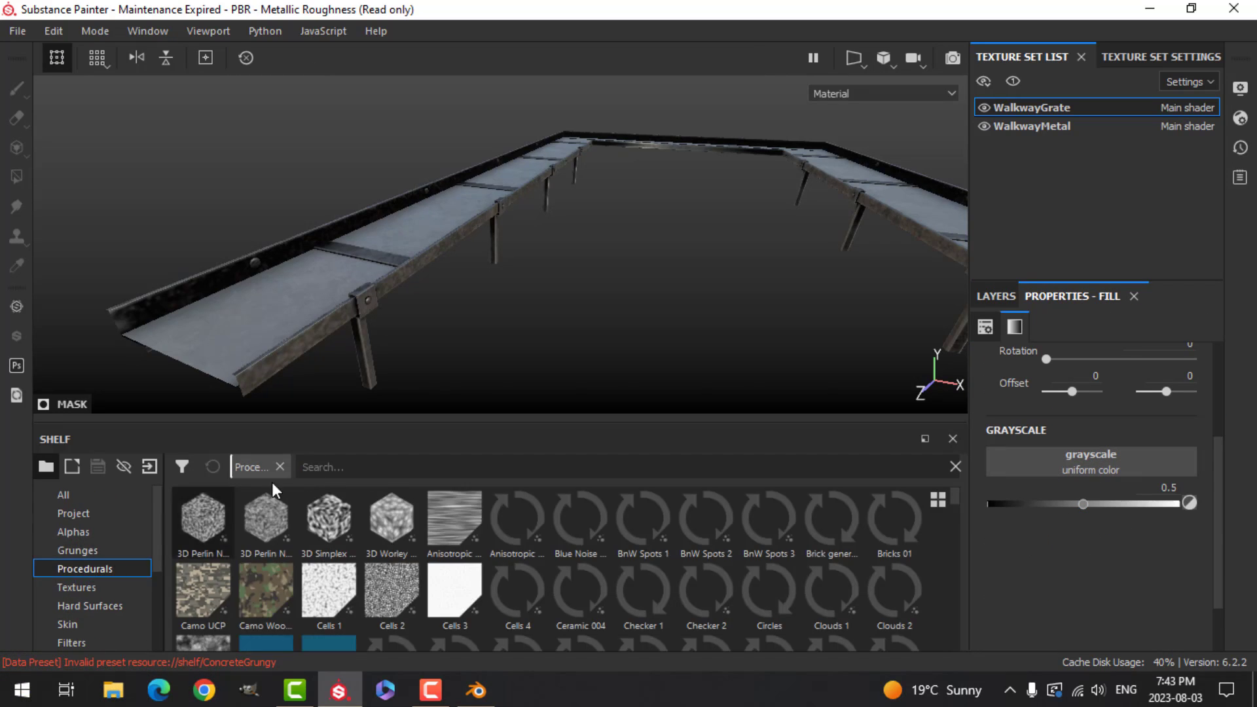
pyautogui.write('grate')
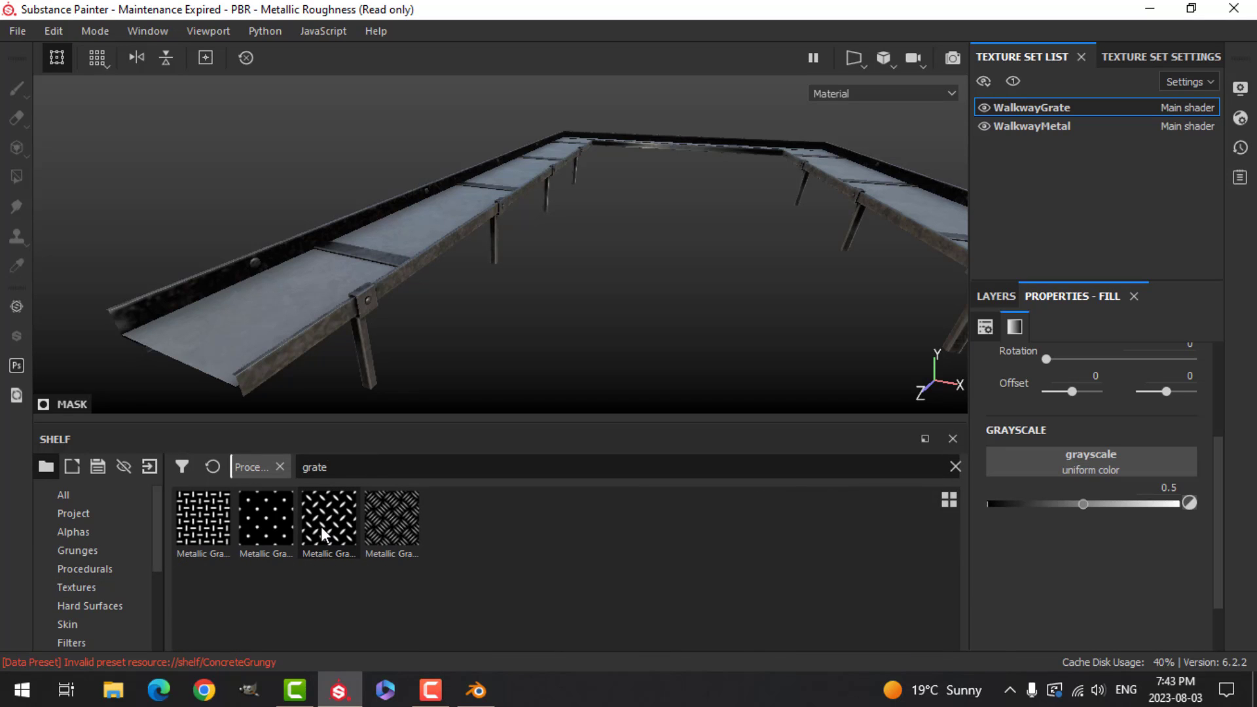
pyautogui.click(323, 534)
pyautogui.moveTo(323, 534); pyautogui.dragTo(1028, 462)
# Set the grate pattern's tiling to 16, its UV scale to 8 and its position to 0.54.
pyautogui.scroll(-2, 1054, 520)
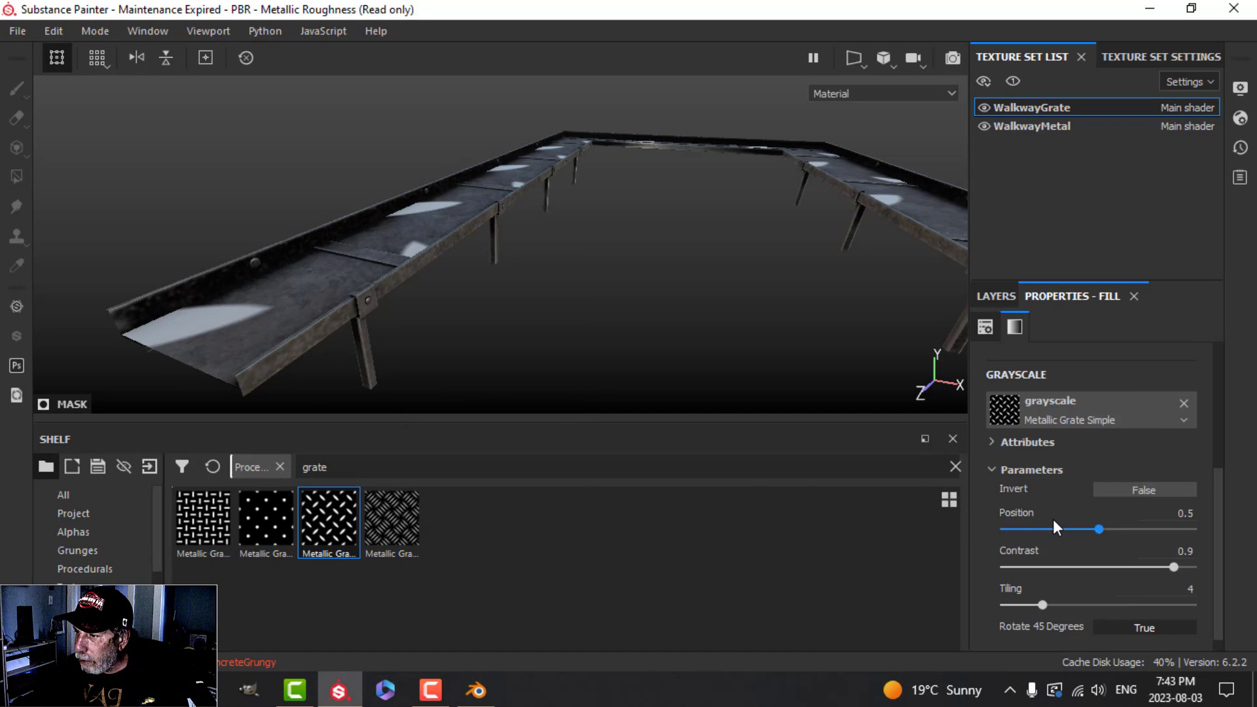
pyautogui.moveTo(1137, 587); pyautogui.dragTo(1223, 578)
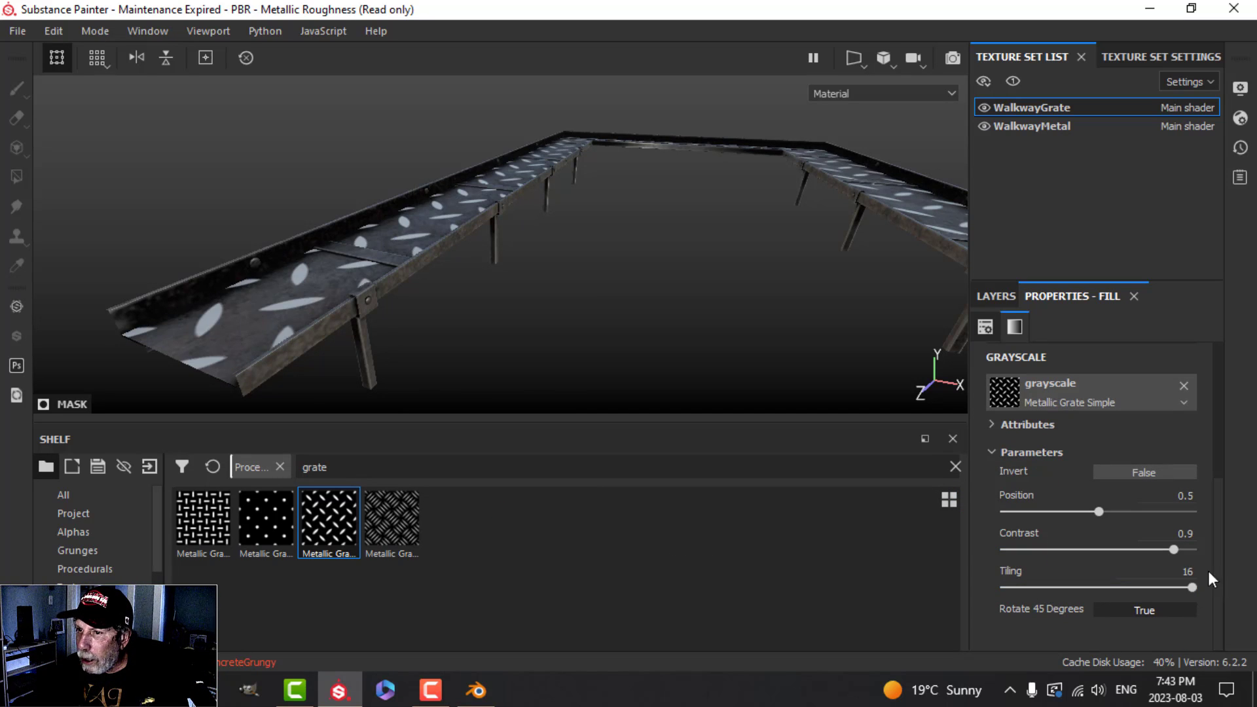
pyautogui.scroll(5, 1102, 519)
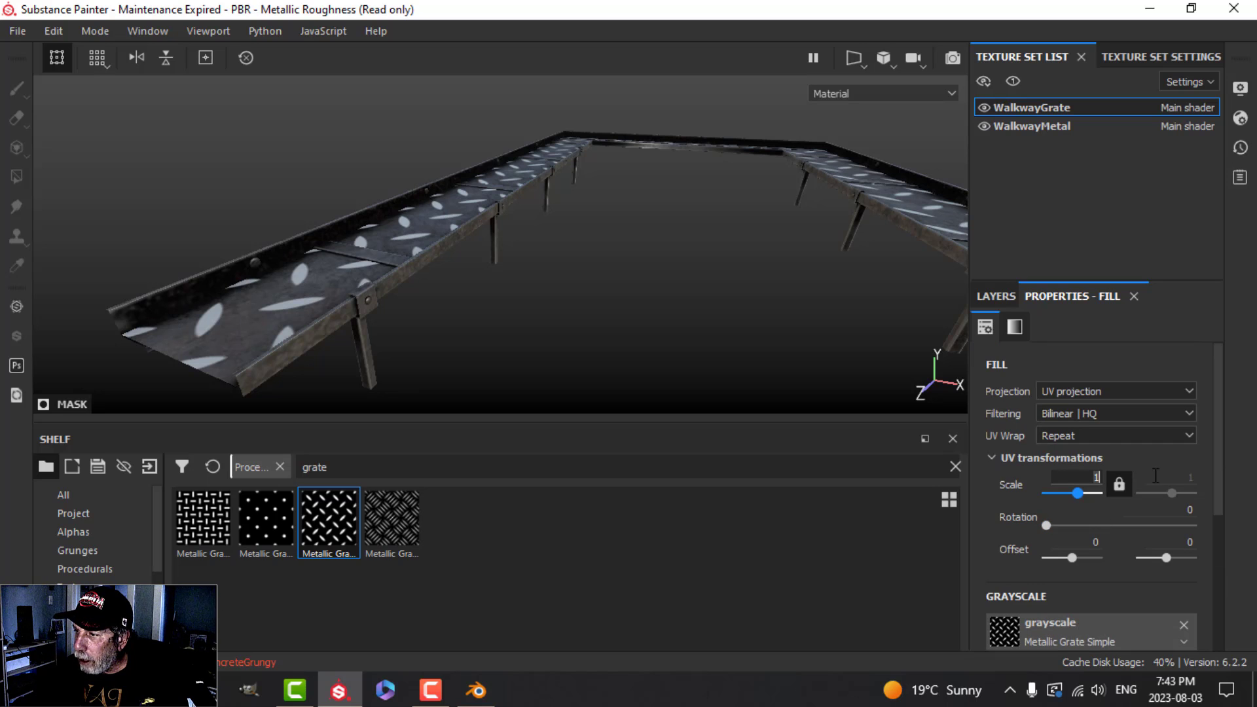
pyautogui.write('8')
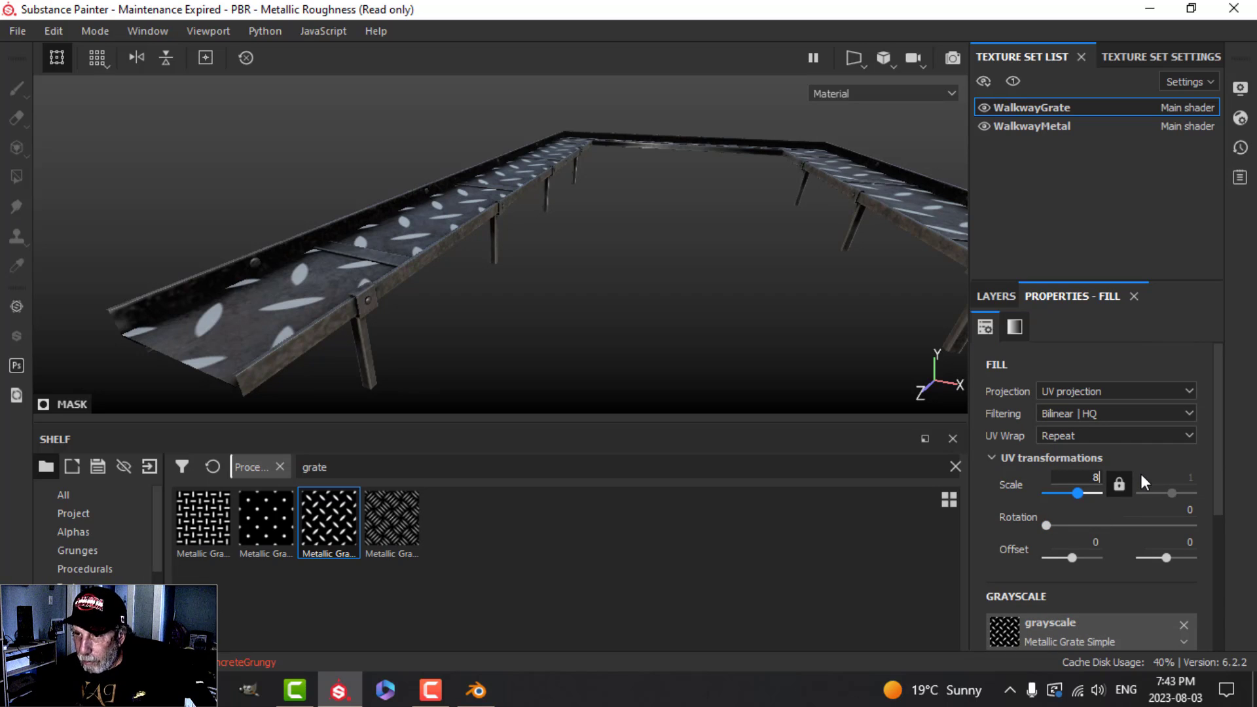
pyautogui.press('Return')
pyautogui.scroll(-2, 452, 320)
pyautogui.scroll(3, 457, 300)
pyautogui.keyDown('alt'); pyautogui.moveTo(456, 299); pyautogui.dragTo(452, 328); pyautogui.keyUp('alt')
pyautogui.keyDown('alt'); pyautogui.moveTo(432, 346); pyautogui.dragTo(525, 296, button='middle'); pyautogui.keyUp('alt')
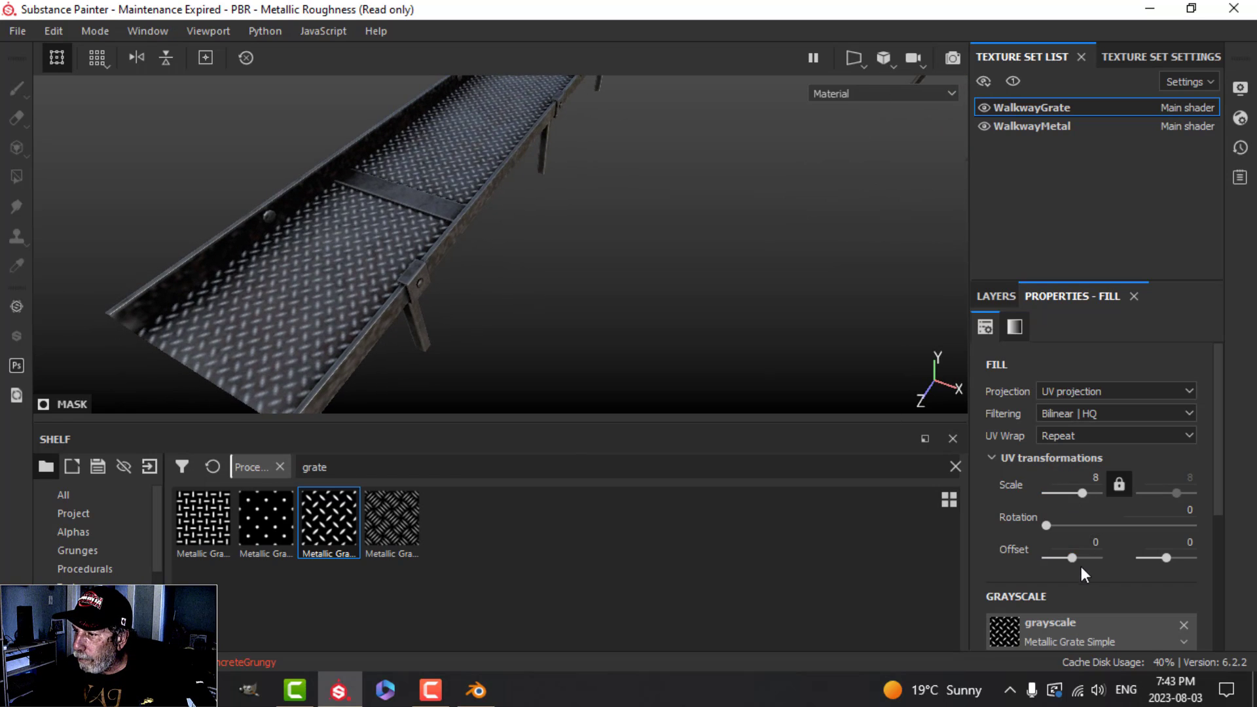
pyautogui.scroll(-4, 1082, 564)
pyautogui.moveTo(1100, 512)
pyautogui.mouseDown()
pyautogui.moveTo(1162, 512)
pyautogui.moveTo(1117, 512)
pyautogui.mouseUp()
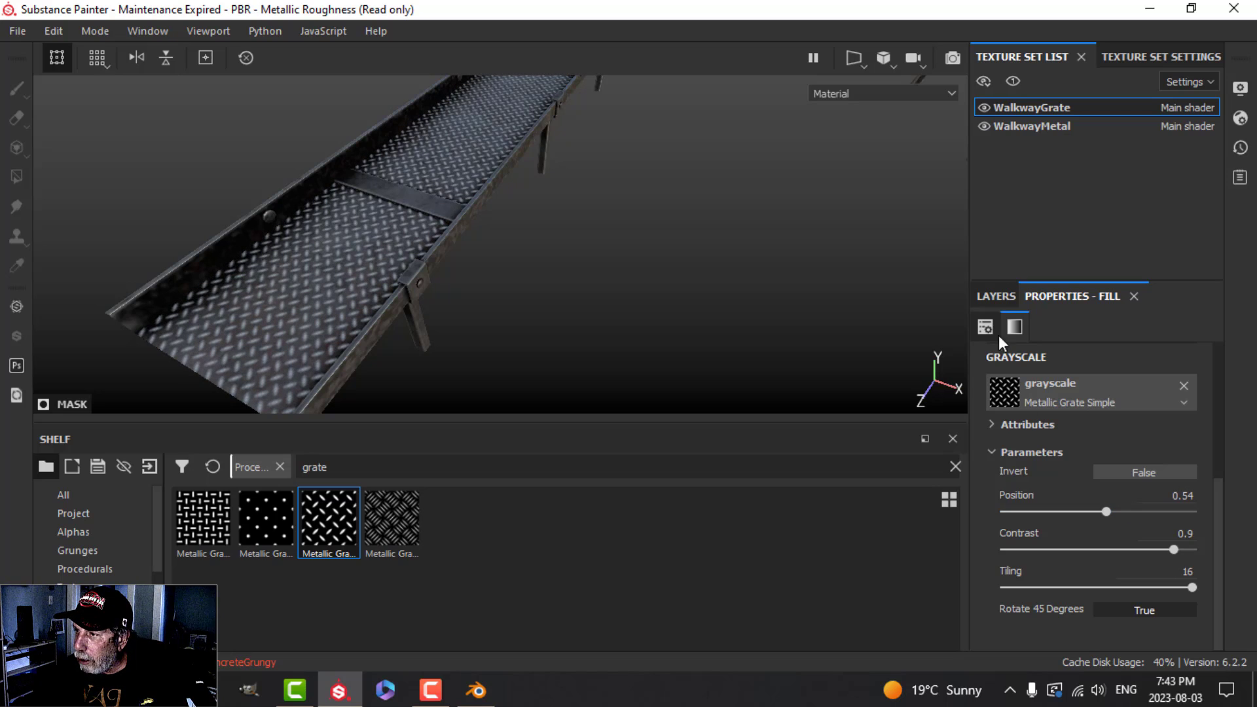
# Darken the base color of the grate fill layer to a medium grey.
pyautogui.click(995, 296)
pyautogui.click(1078, 298)
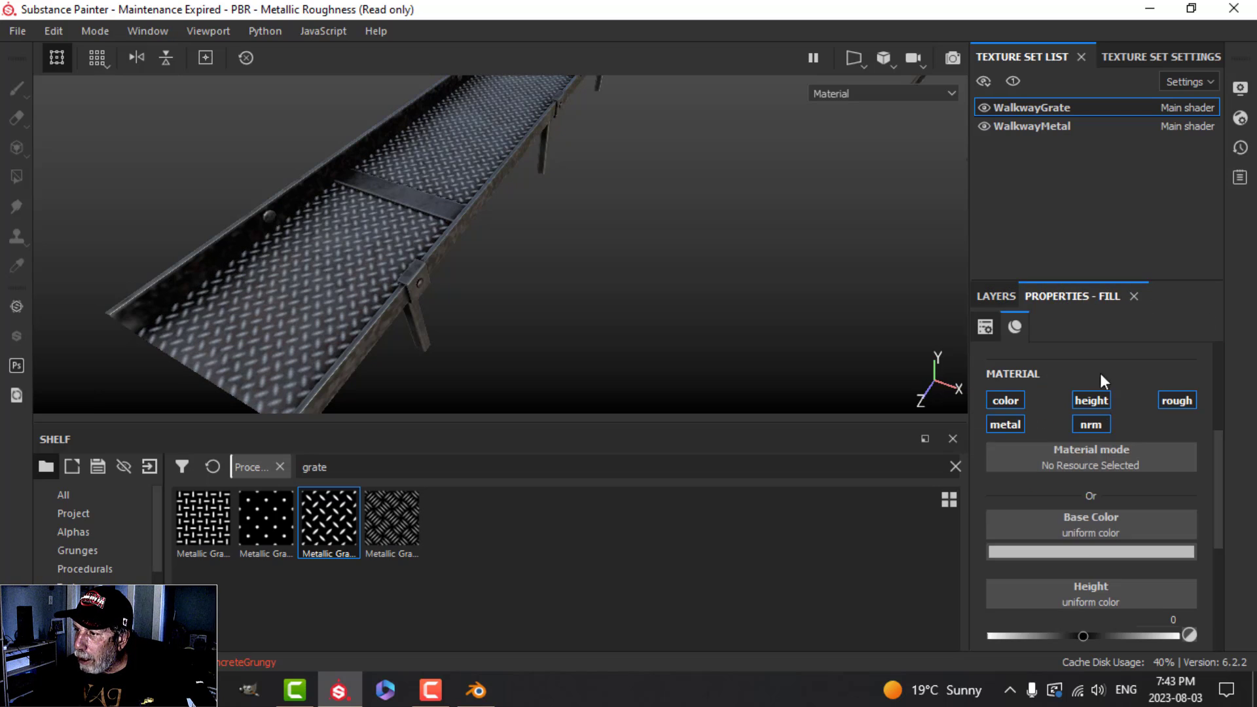
pyautogui.click(1079, 548)
pyautogui.moveTo(1018, 419); pyautogui.dragTo(999, 421)
pyautogui.click(1239, 269)
# Set the grate fill layer's height to about 0.81, roughness to about 0.24 and metallic to 1.
pyautogui.scroll(-3, 1079, 528)
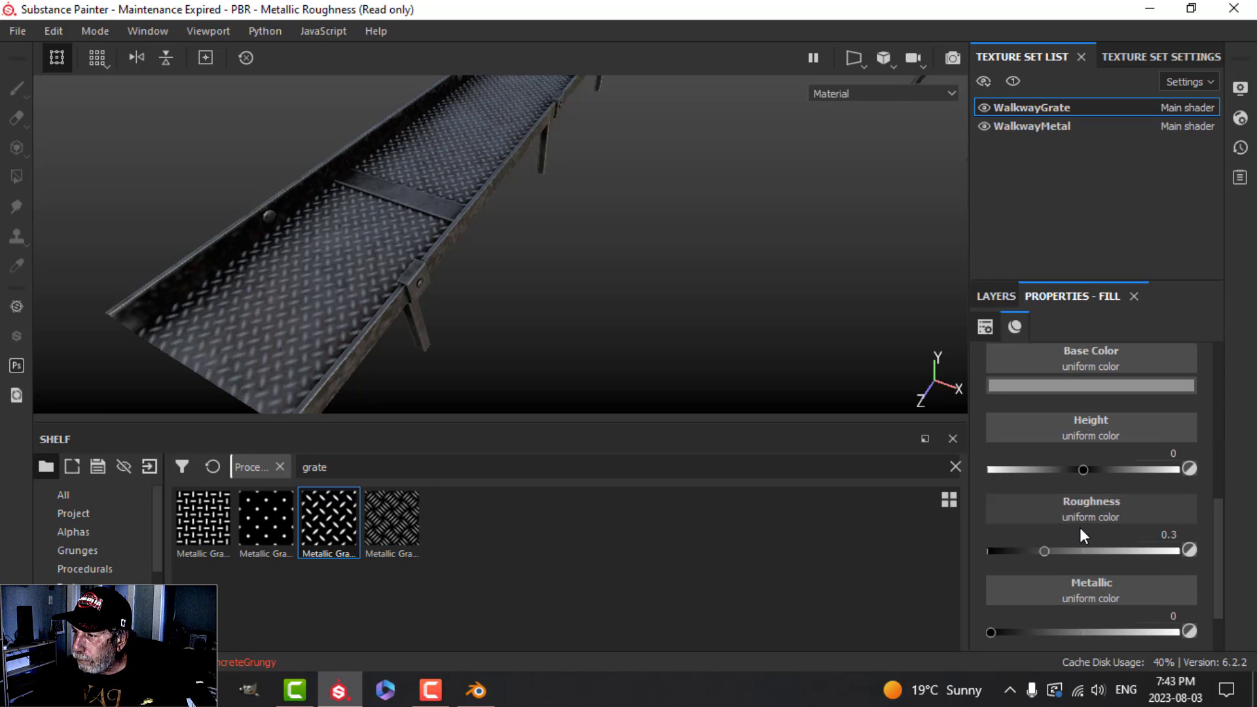
pyautogui.moveTo(1084, 470); pyautogui.dragTo(1136, 470)
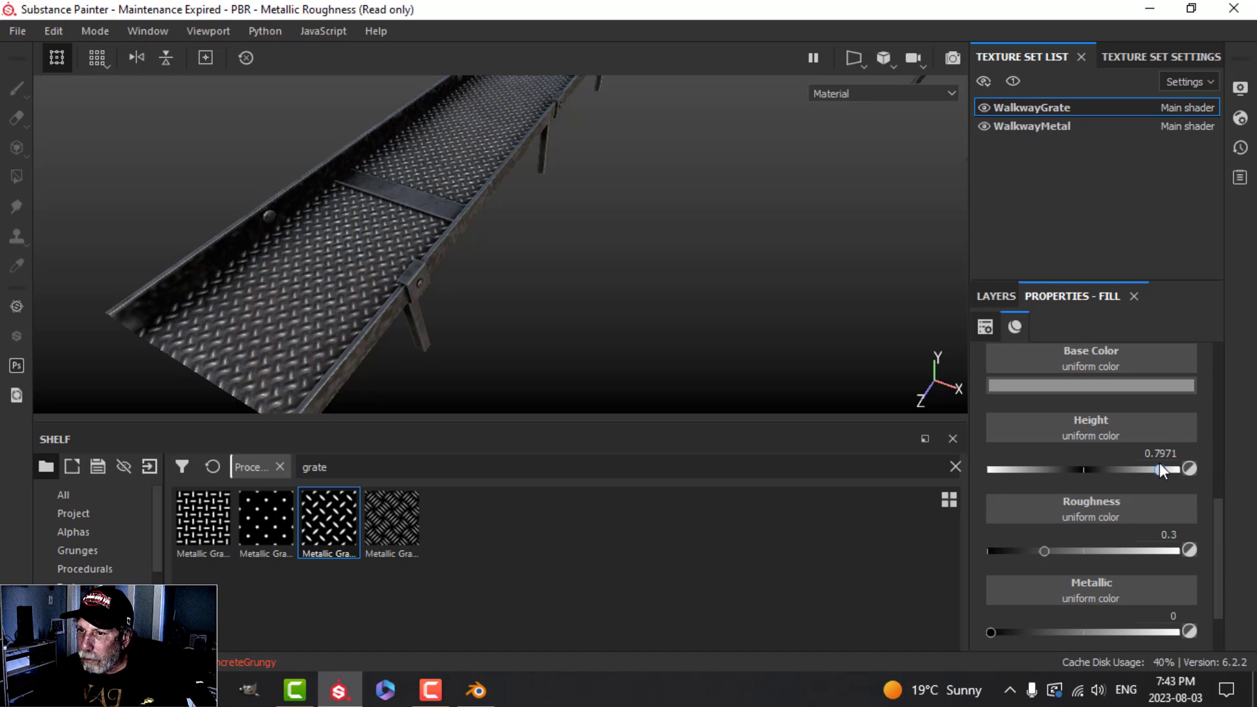
pyautogui.moveTo(1042, 551); pyautogui.dragTo(1034, 550)
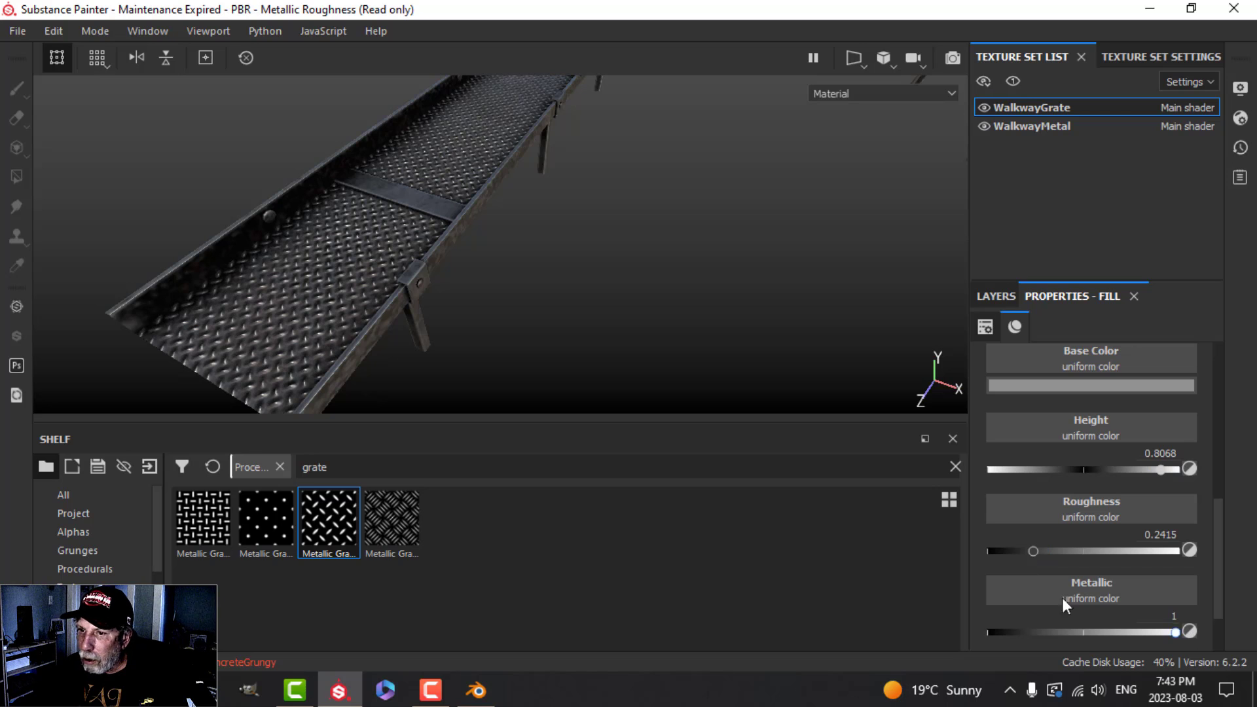
pyautogui.keyDown('alt'); pyautogui.moveTo(473, 337); pyautogui.dragTo(463, 347); pyautogui.keyUp('alt')
pyautogui.scroll(2, 461, 356)
pyautogui.keyDown('alt'); pyautogui.moveTo(463, 345); pyautogui.dragTo(484, 331, button='middle'); pyautogui.keyUp('alt')
pyautogui.keyDown('alt'); pyautogui.moveTo(484, 332); pyautogui.dragTo(518, 317); pyautogui.keyUp('alt')
# Set the position of the Metallic Grate Simple fill in the layer's mask to 0.73.
pyautogui.click(995, 296)
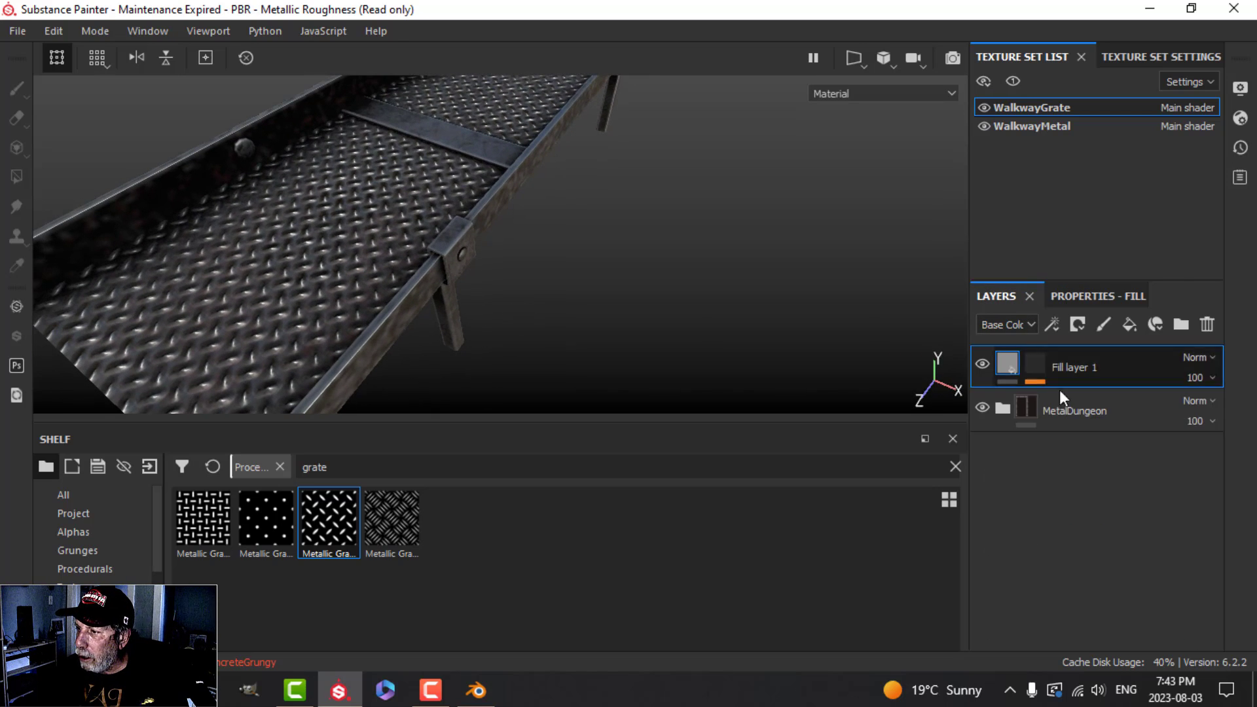
pyautogui.click(1039, 361)
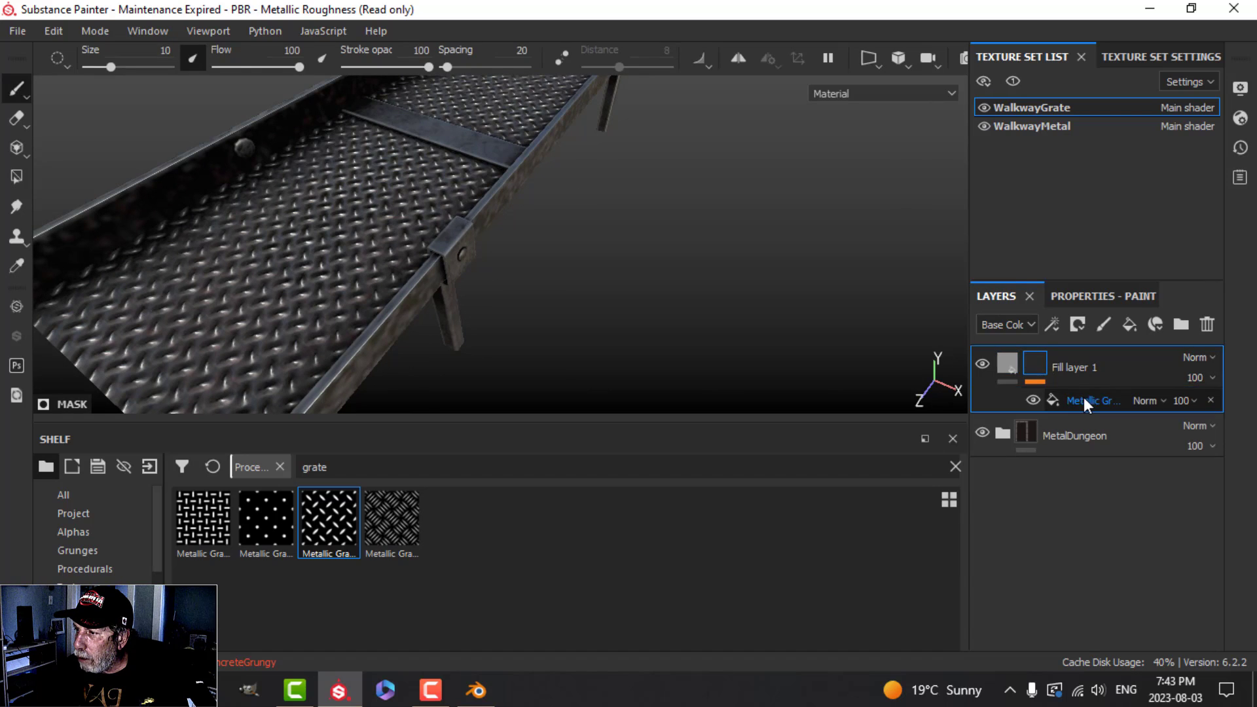
pyautogui.click(1083, 400)
pyautogui.moveTo(1109, 525); pyautogui.dragTo(1142, 528)
pyautogui.keyDown('alt'); pyautogui.moveTo(603, 331); pyautogui.dragTo(600, 303); pyautogui.keyUp('alt')
# Set the WalkwayGrate texture set size to 2048.
pyautogui.click(1115, 57)
pyautogui.scroll(3, 1097, 228)
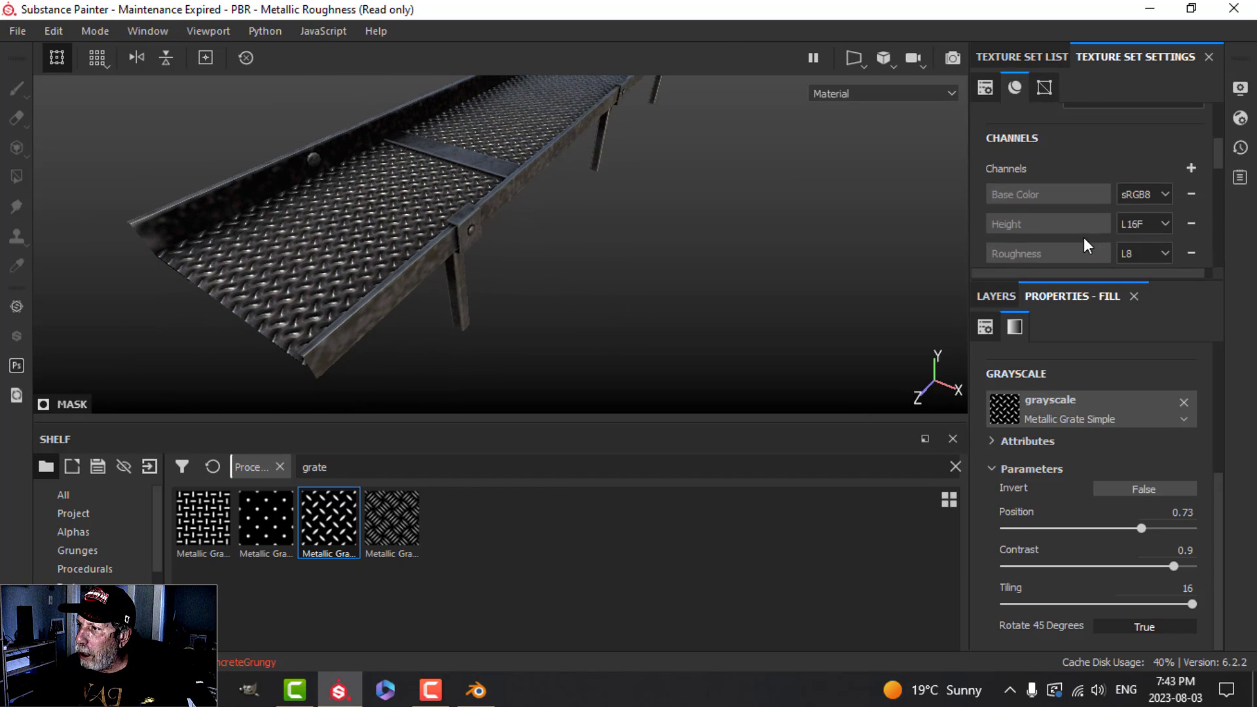
pyautogui.scroll(3, 1084, 239)
pyautogui.click(1087, 235)
pyautogui.click(1073, 297)
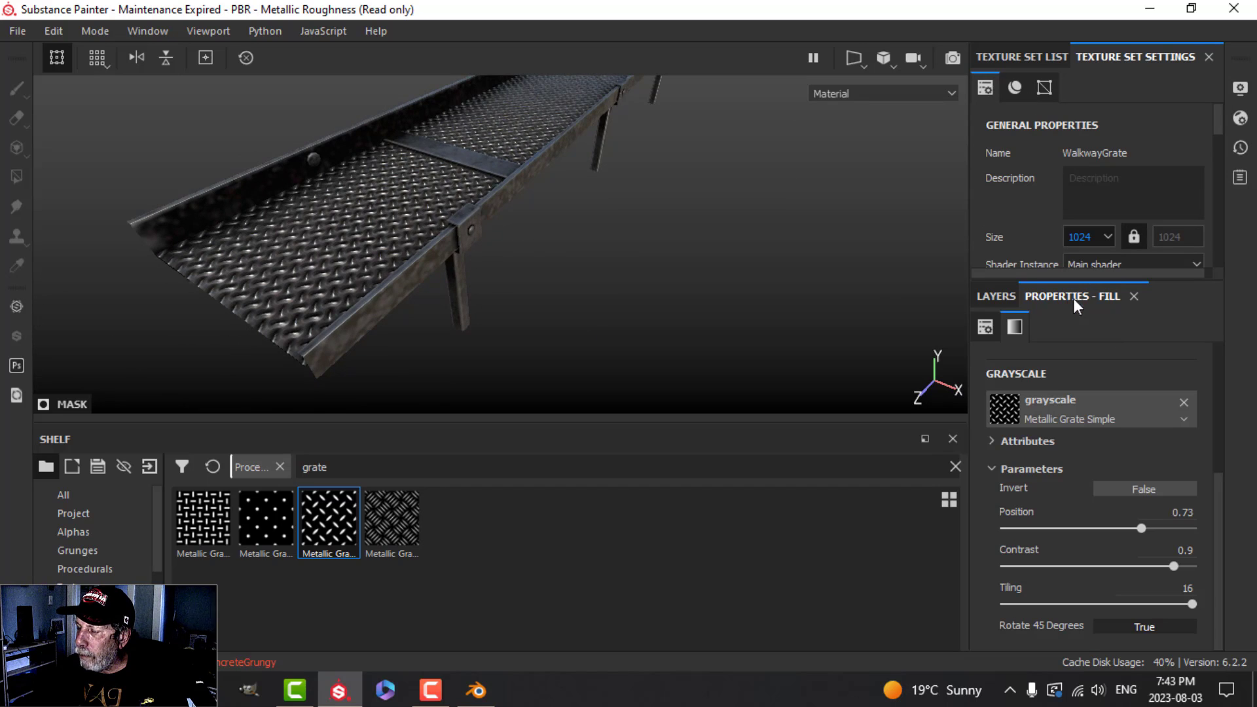
pyautogui.keyDown('alt'); pyautogui.moveTo(497, 294); pyautogui.dragTo(581, 304); pyautogui.keyUp('alt')
# Rename the grate fill layer to "pattern".
pyautogui.click(995, 296)
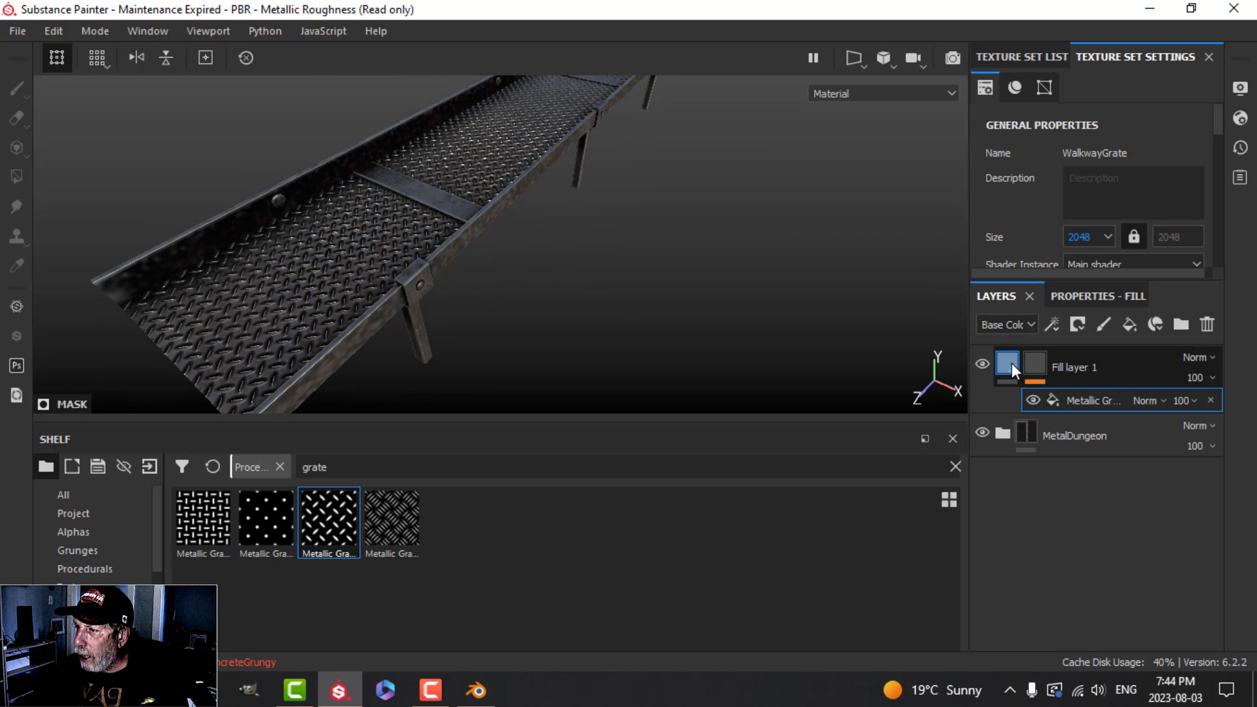
pyautogui.doubleClick(1074, 367)
pyautogui.write('pattern')
pyautogui.press('Return')
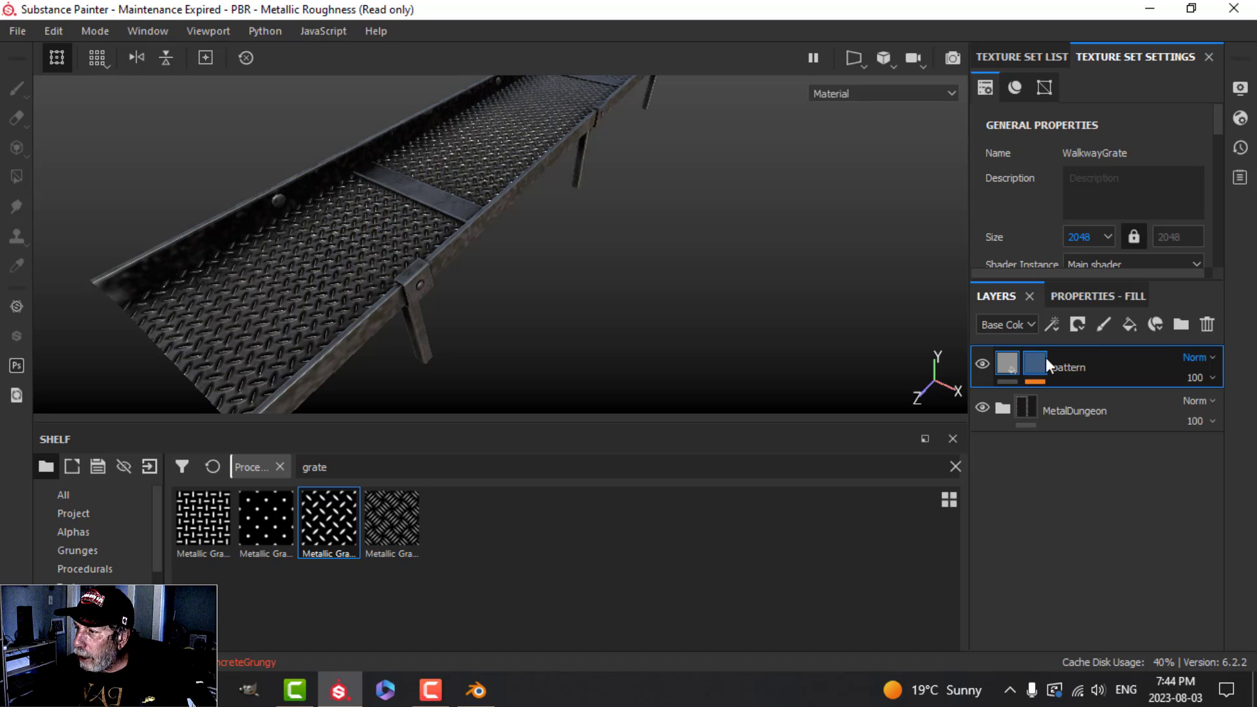
# Add a fill layer above the pattern layer and restrict it to the color and roughness channels.
pyautogui.click(1097, 297)
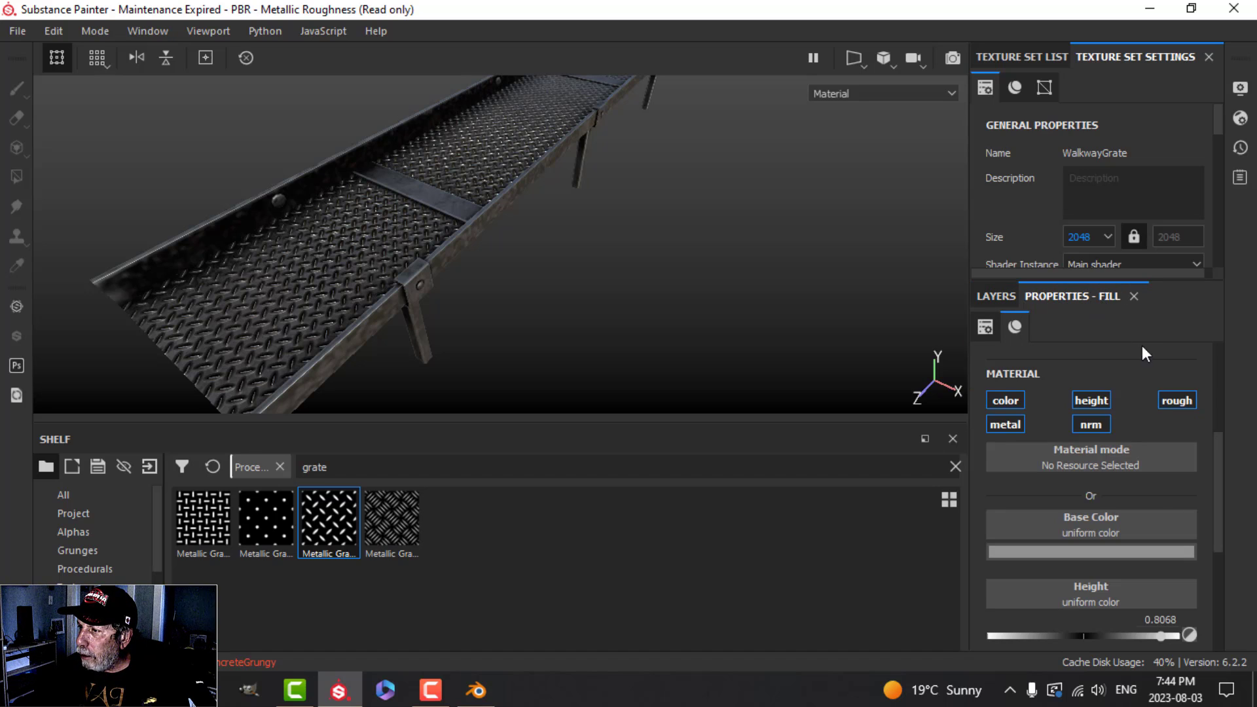
pyautogui.click(992, 298)
pyautogui.click(1130, 321)
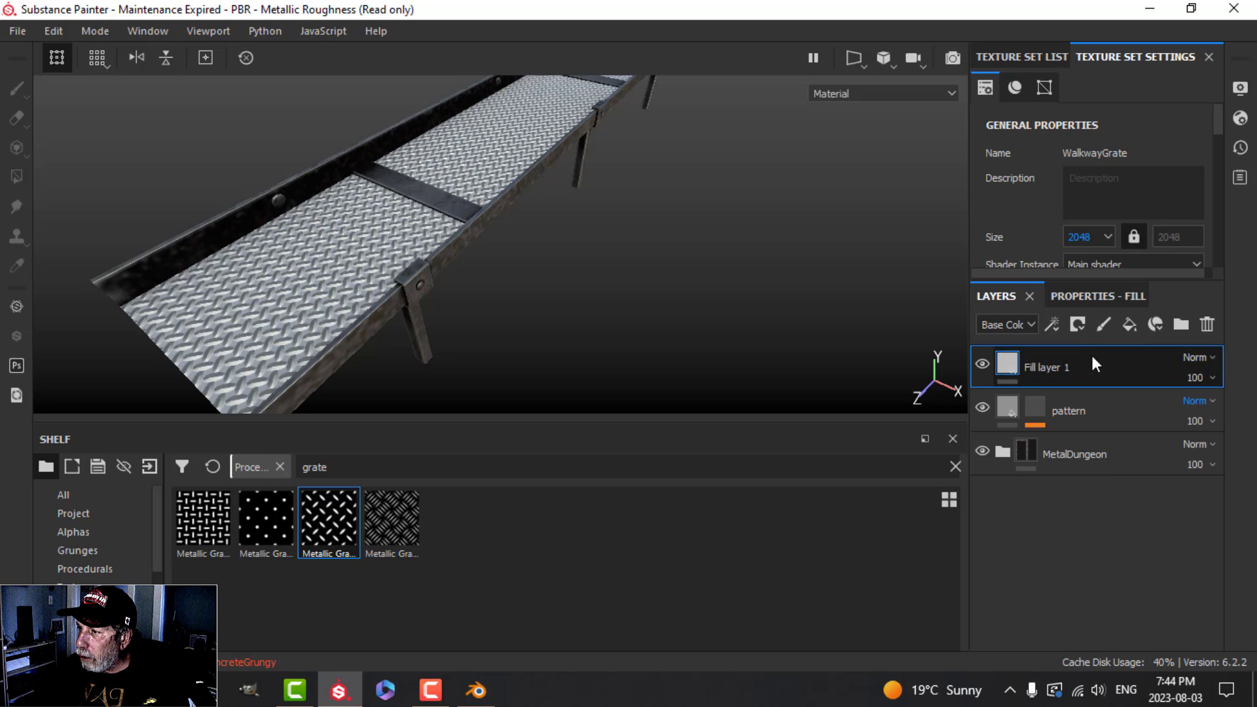
pyautogui.click(1097, 298)
pyautogui.keyDown('alt'); pyautogui.click(1010, 400); pyautogui.keyUp('alt')
pyautogui.click(1173, 399)
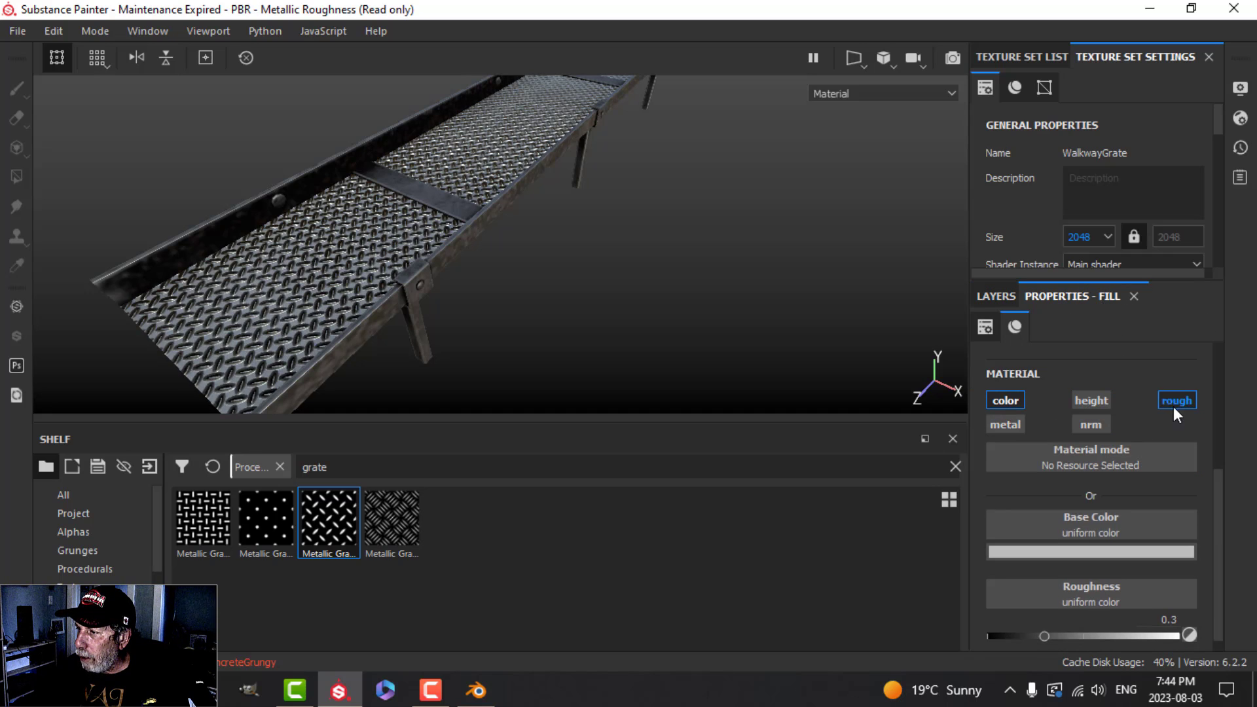
# Set the new fill layer's roughness to 1 and its base color to a near-black brown.
pyautogui.moveTo(1045, 635); pyautogui.dragTo(1178, 635)
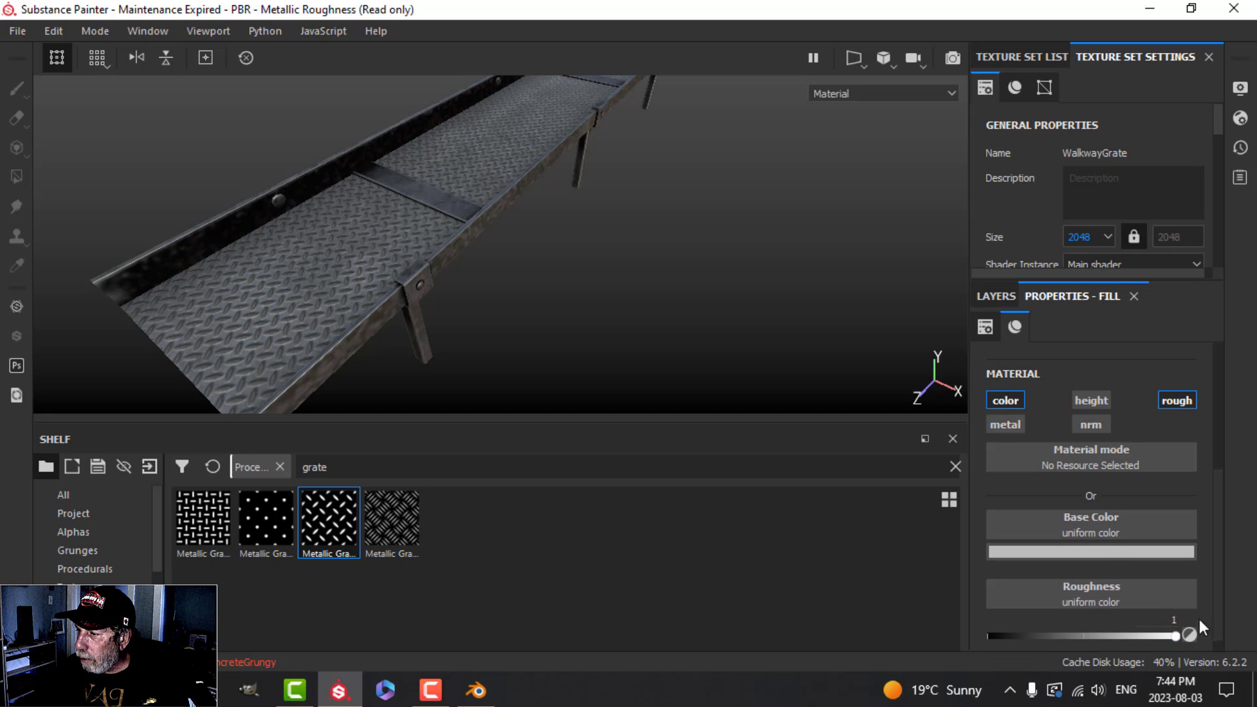
pyautogui.click(1102, 552)
pyautogui.moveTo(1021, 481); pyautogui.dragTo(1002, 498)
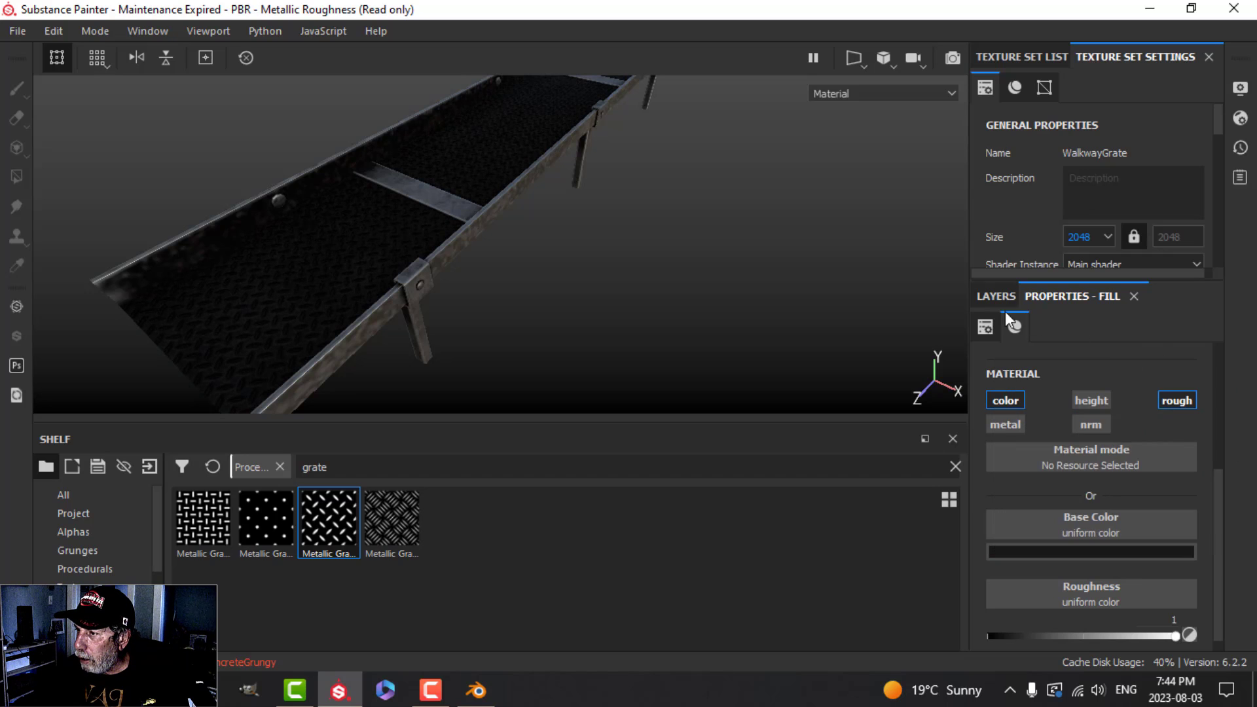
# Add a black mask with a generator effect to the dark fill layer and open the generator's properties.
pyautogui.click(996, 296)
pyautogui.click(1078, 324)
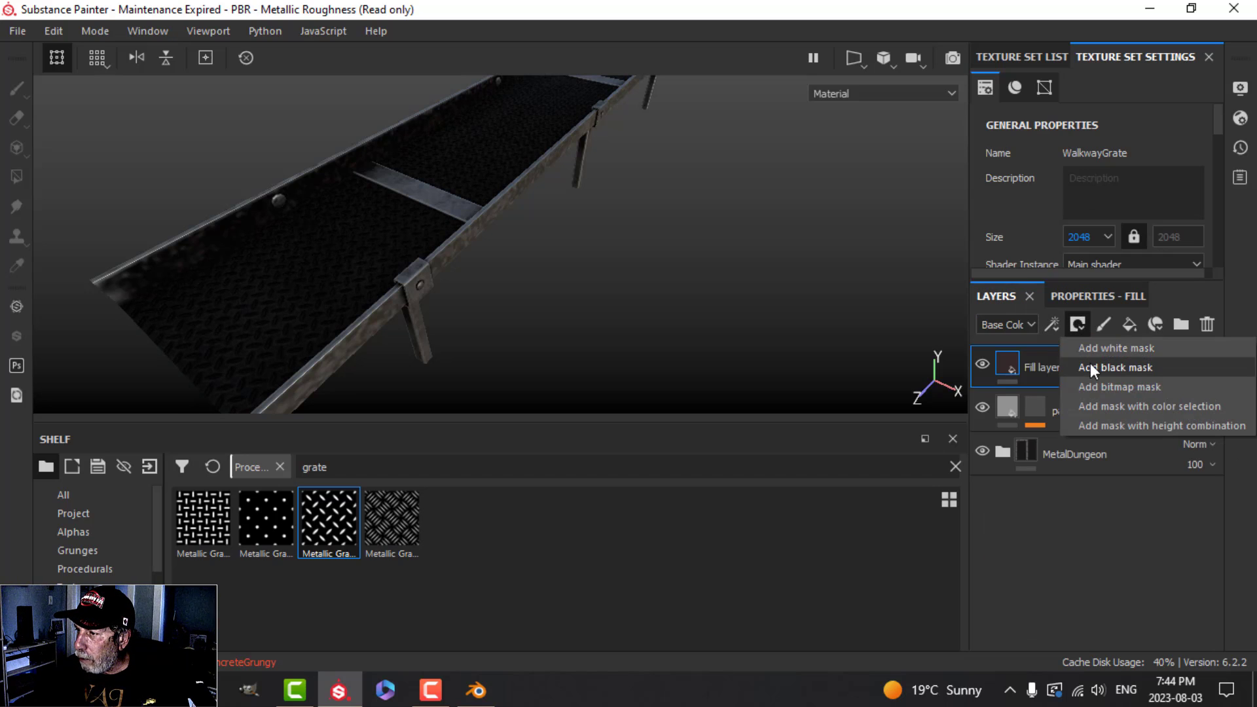
pyautogui.click(1090, 365)
pyautogui.click(1078, 324)
pyautogui.click(1093, 343)
pyautogui.click(1090, 300)
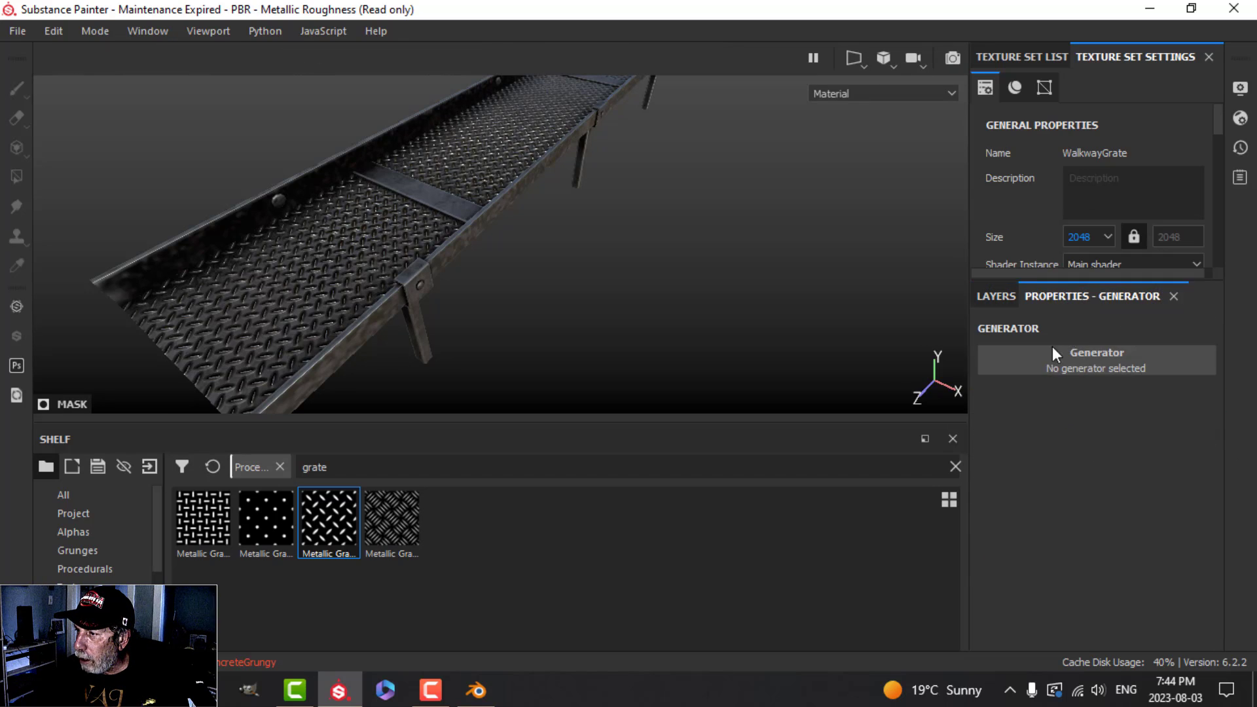
# Assign the Dirt generator to the dark layer's mask and set its Dirt Level to 0.65.
pyautogui.click(1046, 357)
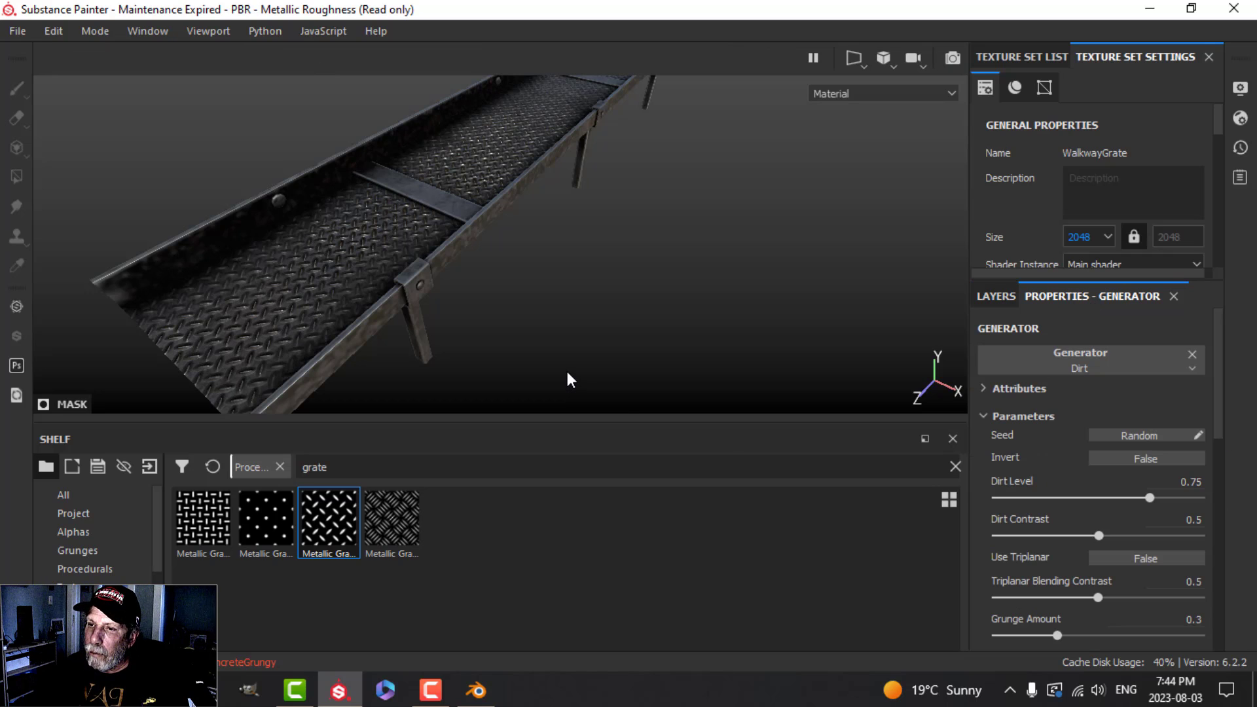
pyautogui.moveTo(1151, 498); pyautogui.dragTo(1130, 499)
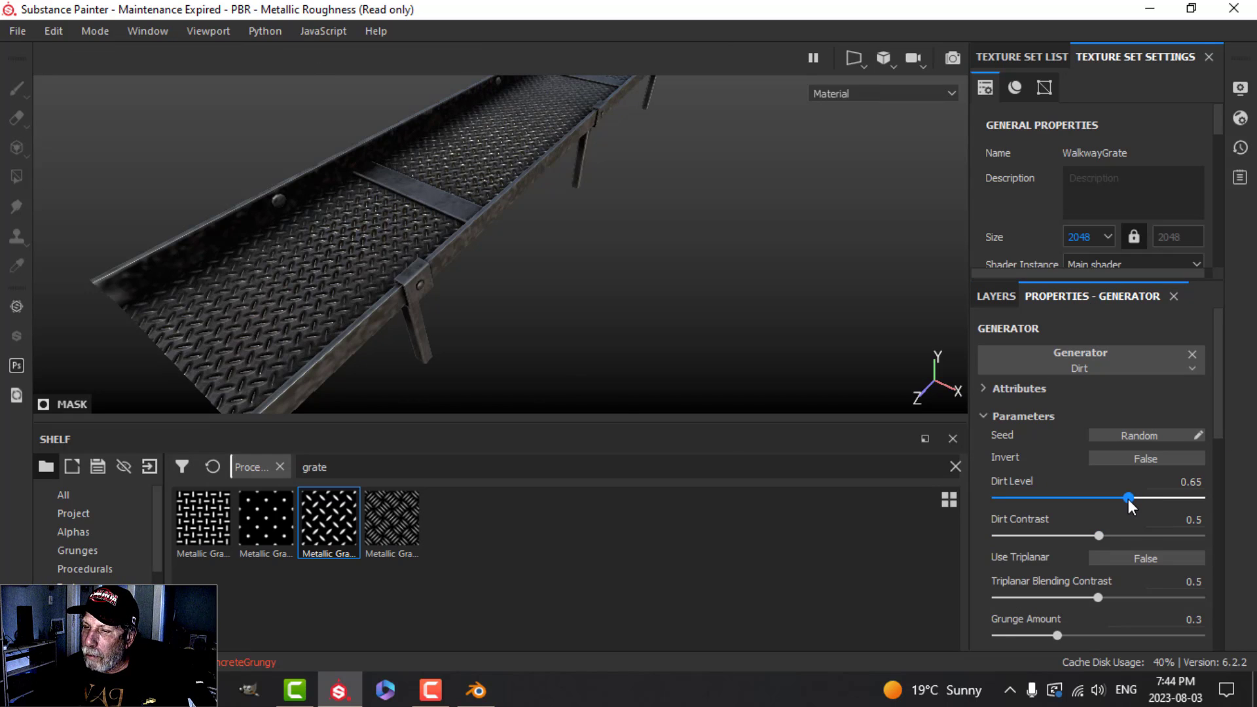
pyautogui.keyDown('alt'); pyautogui.moveTo(567, 316); pyautogui.dragTo(301, 268); pyautogui.keyUp('alt')
pyautogui.keyDown('alt'); pyautogui.moveTo(563, 284); pyautogui.dragTo(528, 269); pyautogui.keyUp('alt')
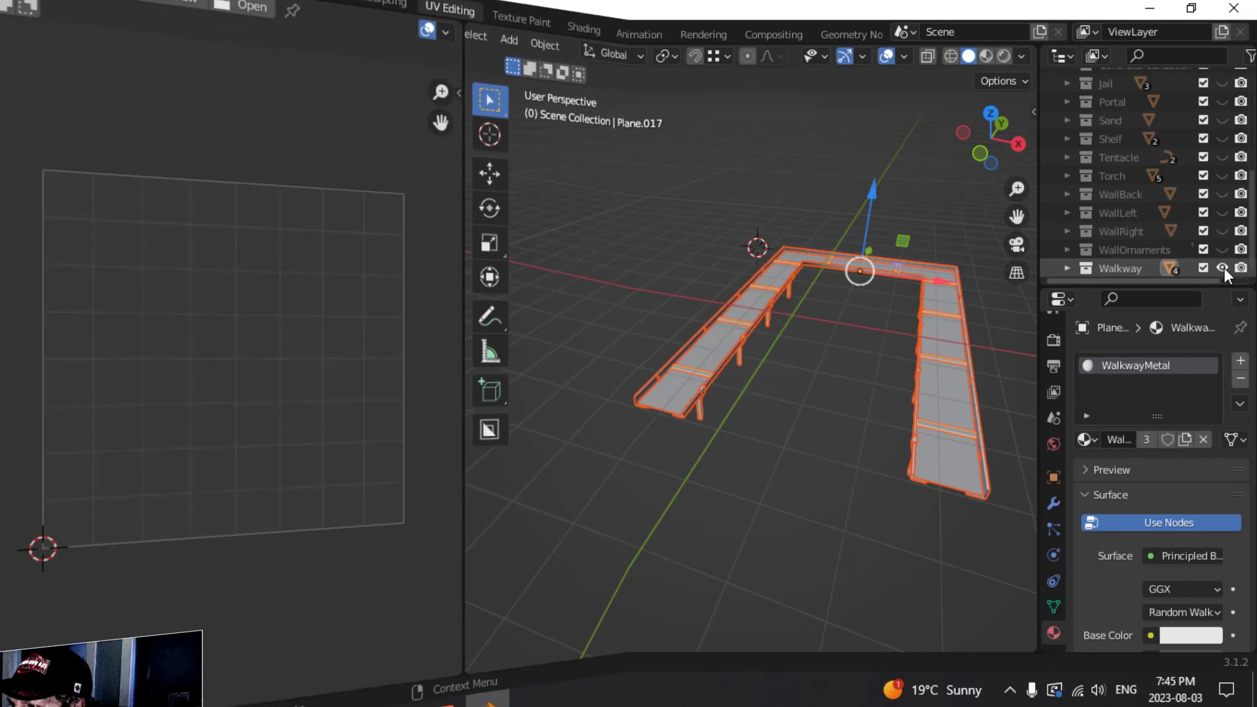
# In Blender, hide the Walkway collection, then show the Shelf collection and frame all of its objects.
pyautogui.click(1222, 268)
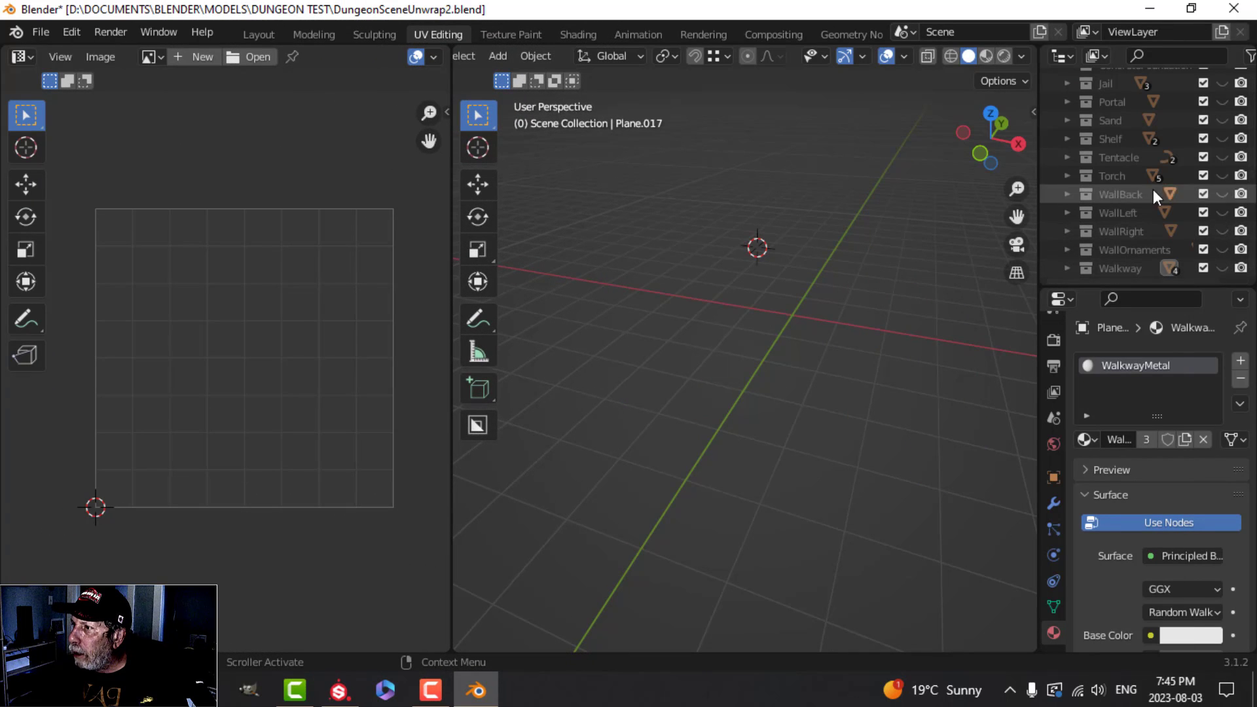
pyautogui.click(1221, 139)
pyautogui.moveTo(832, 256); pyautogui.dragTo(804, 270, button='middle')
pyautogui.press('a')
pyautogui.press('KP_Decimal')
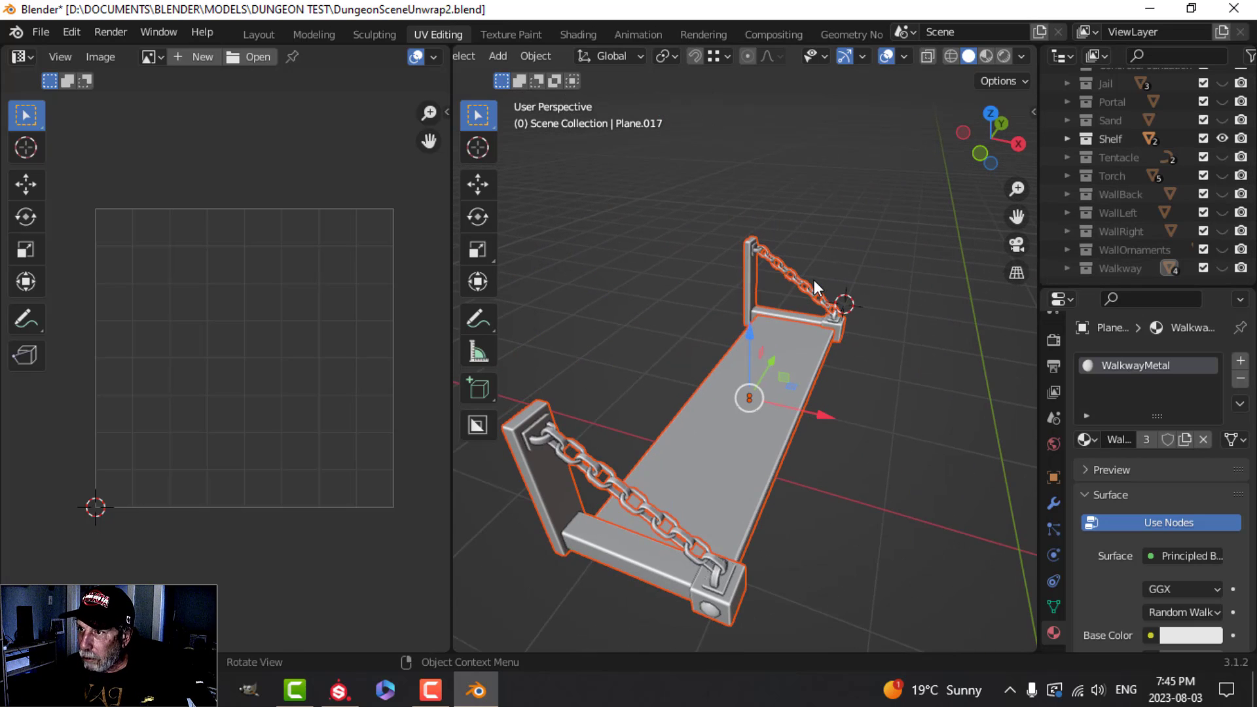
# Select the shelf board and examine its mesh in Edit Mode.
pyautogui.click(806, 456)
pyautogui.moveTo(805, 455); pyautogui.dragTo(767, 312, button='middle')
pyautogui.click(767, 313)
pyautogui.moveTo(812, 364); pyautogui.dragTo(841, 355, button='middle')
pyautogui.press('Tab')
pyautogui.scroll(2, 784, 345)
pyautogui.hotkey('alt', 'a')
pyautogui.scroll(-5, 842, 355)
pyautogui.moveTo(937, 275); pyautogui.dragTo(735, 340, button='middle')
pyautogui.press('Tab')
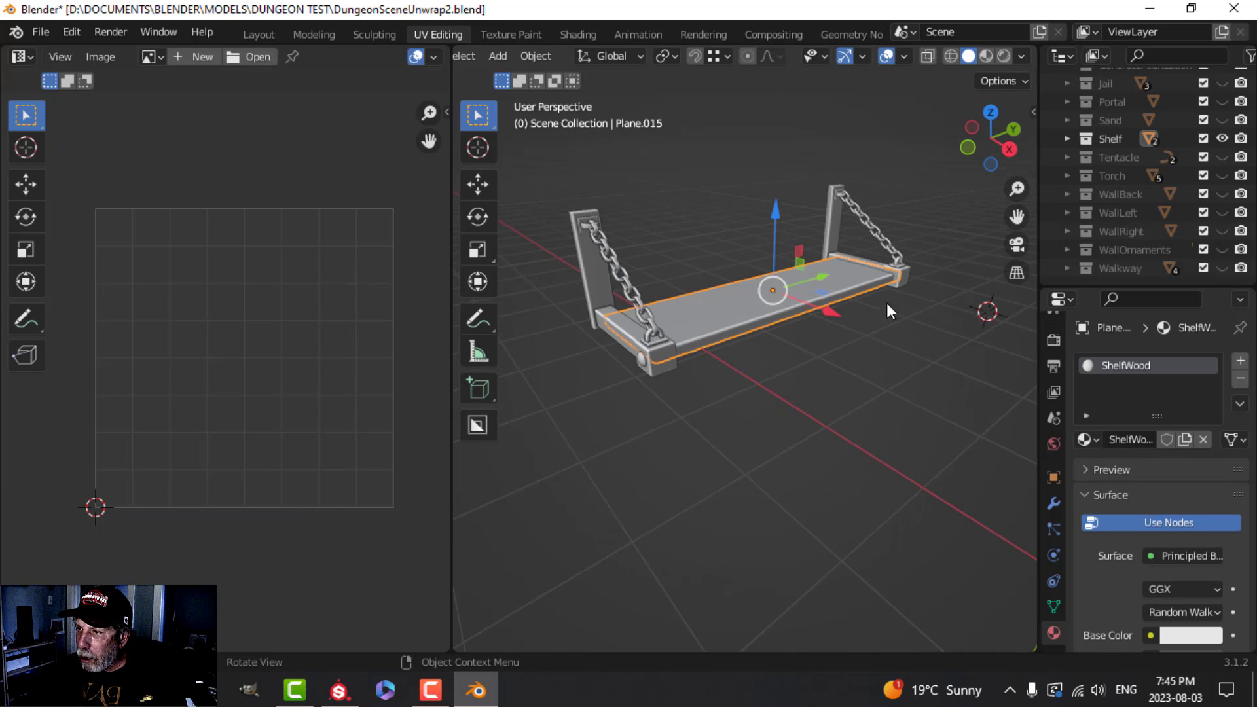
# Select the shelf's metal bracket with its chain and turn off its Mirror modifier's viewport display.
pyautogui.moveTo(712, 393); pyautogui.dragTo(744, 392, button='middle')
pyautogui.scroll(2, 627, 343)
pyautogui.scroll(-2, 639, 362)
pyautogui.keyDown('shift'); pyautogui.moveTo(639, 363); pyautogui.dragTo(674, 345, button='middle'); pyautogui.keyUp('shift')
pyautogui.click(673, 344)
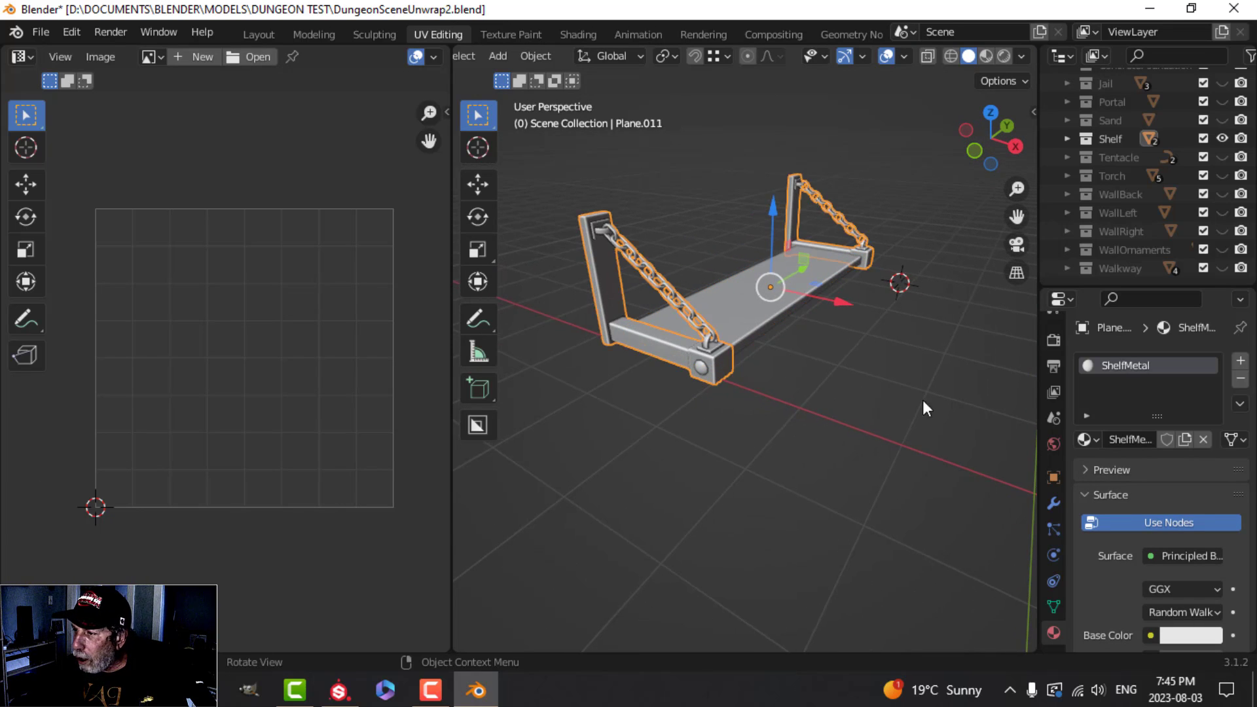
pyautogui.click(1054, 504)
pyautogui.click(1161, 561)
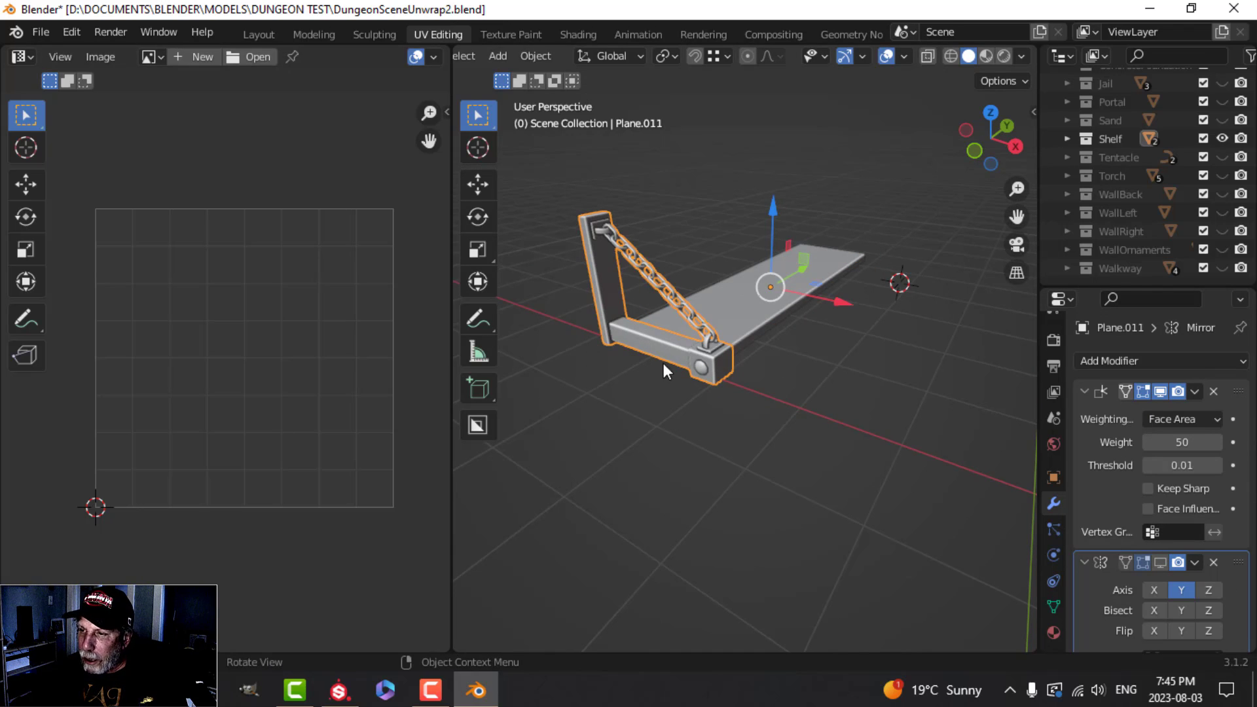
# Examine the bracket and chain mesh and its seams in Edit Mode, and turn the Mirror modifier's viewport display back on.
pyautogui.press('Tab')
pyautogui.press('Tab')
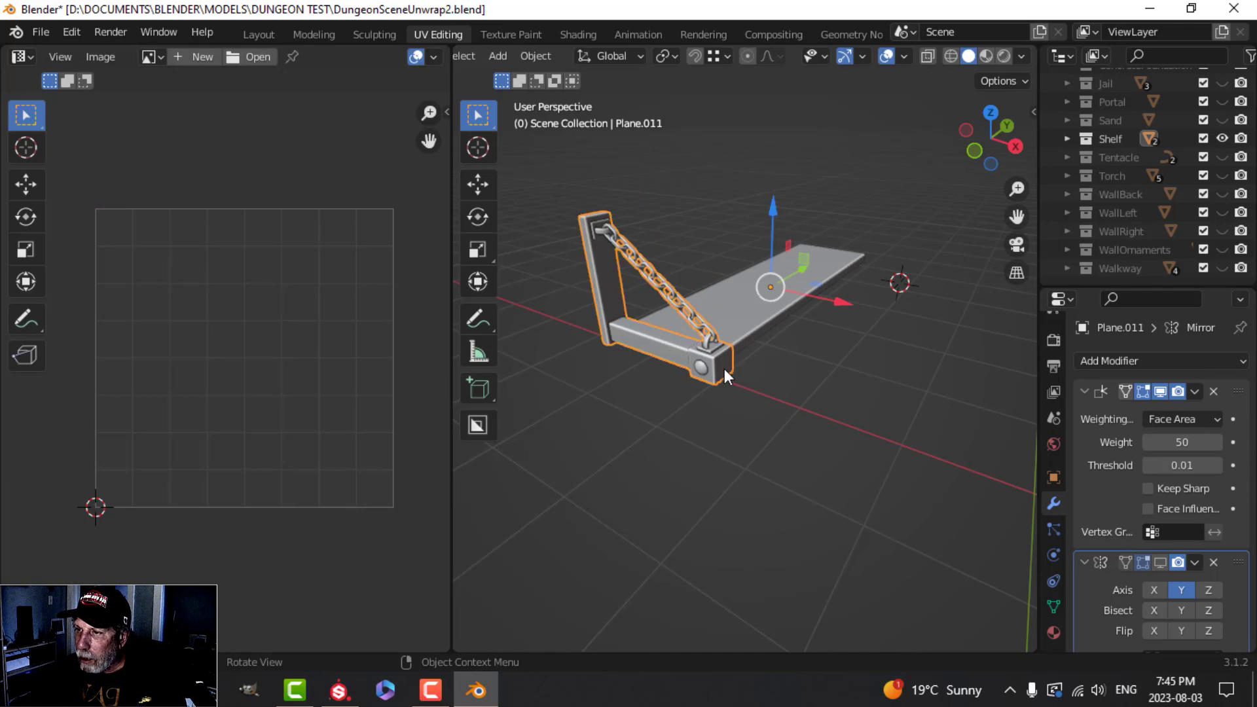
pyautogui.scroll(1, 664, 292)
pyautogui.click(594, 285)
pyautogui.click(601, 321)
pyautogui.press('Tab')
pyautogui.scroll(2, 628, 355)
pyautogui.hotkey('alt', 'a')
pyautogui.moveTo(733, 393); pyautogui.dragTo(812, 363, button='middle')
pyautogui.scroll(3, 698, 383)
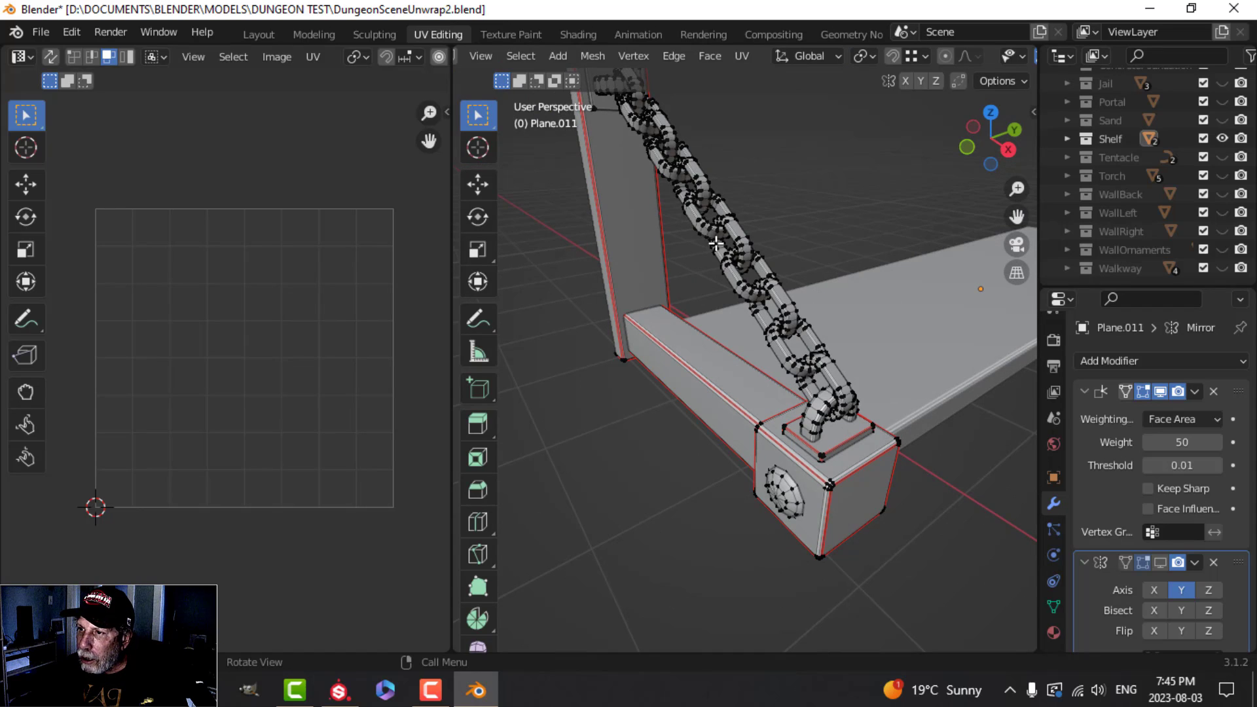
pyautogui.moveTo(743, 295); pyautogui.dragTo(779, 328, button='middle')
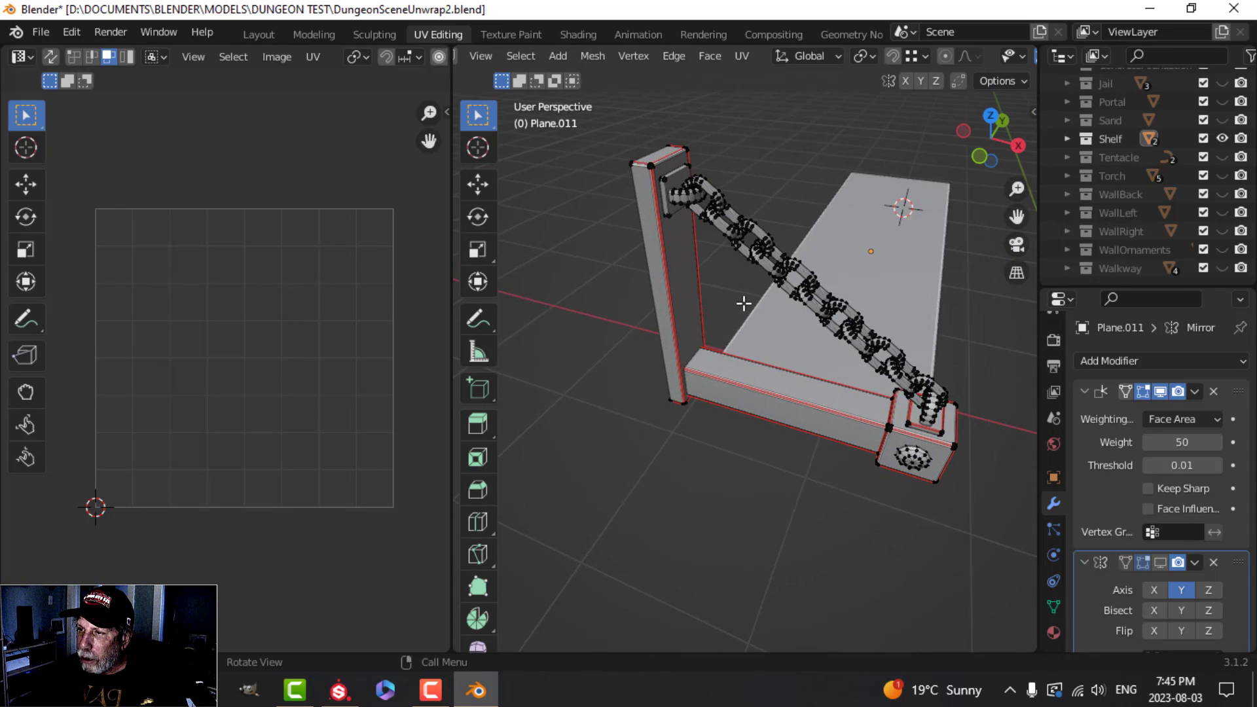
pyautogui.scroll(2, 695, 207)
pyautogui.scroll(-5, 695, 207)
pyautogui.press('Tab')
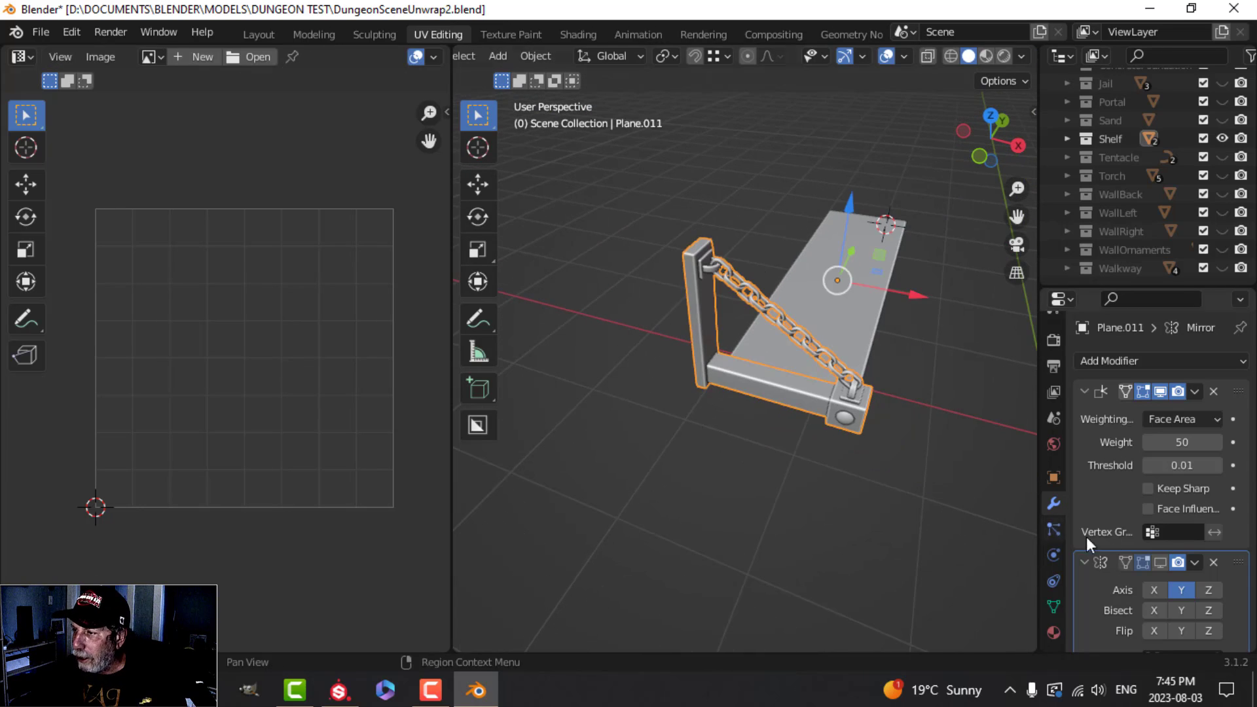
pyautogui.click(1160, 562)
pyautogui.moveTo(757, 317); pyautogui.dragTo(796, 371, button='middle')
# Select both the metal bracket object and the shelf board and export them as Shelf.fbx.
pyautogui.click(748, 357)
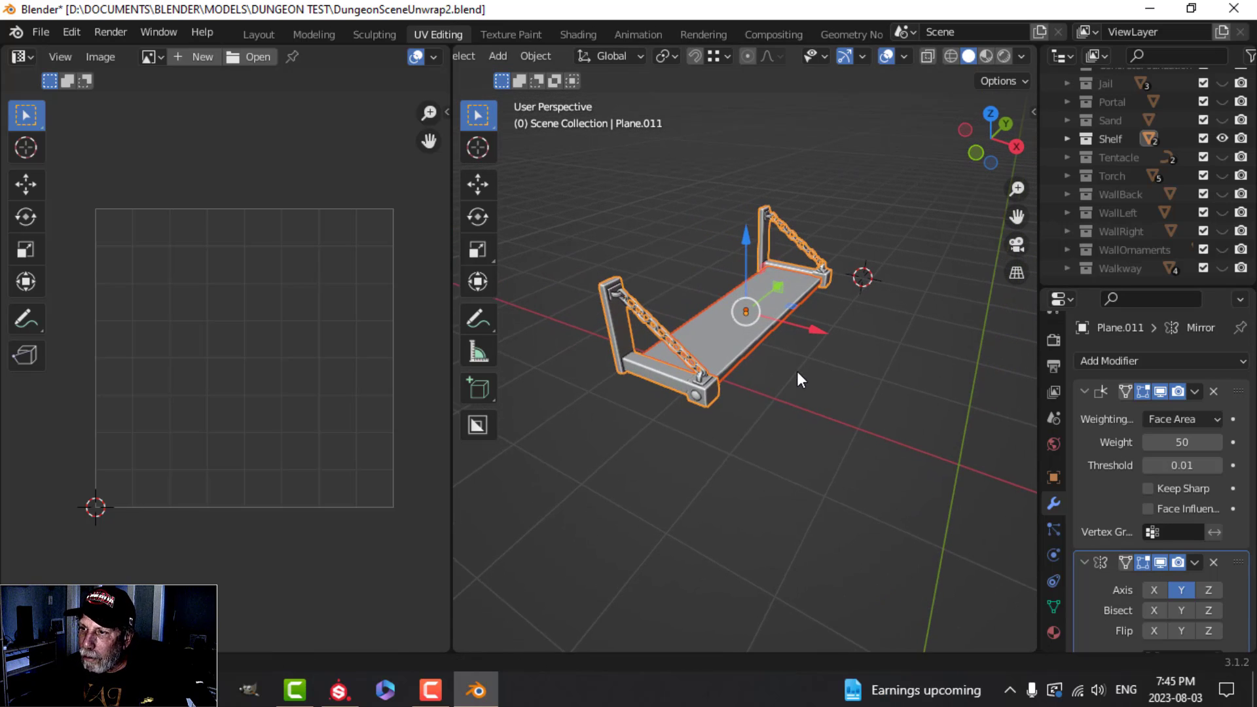
pyautogui.click(40, 33)
pyautogui.moveTo(104, 301)
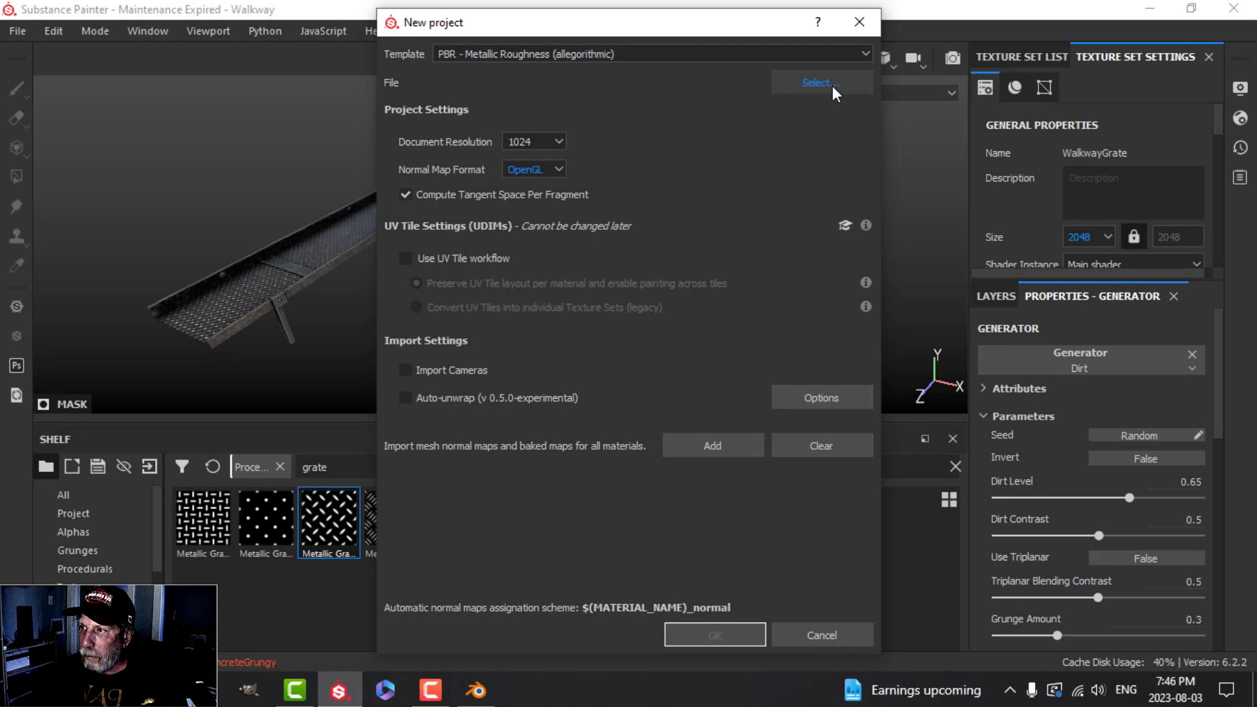
# Switch to Substance Painter and create a new project from the Shelf.fbx mesh.
pyautogui.click(821, 83)
pyautogui.click(707, 229)
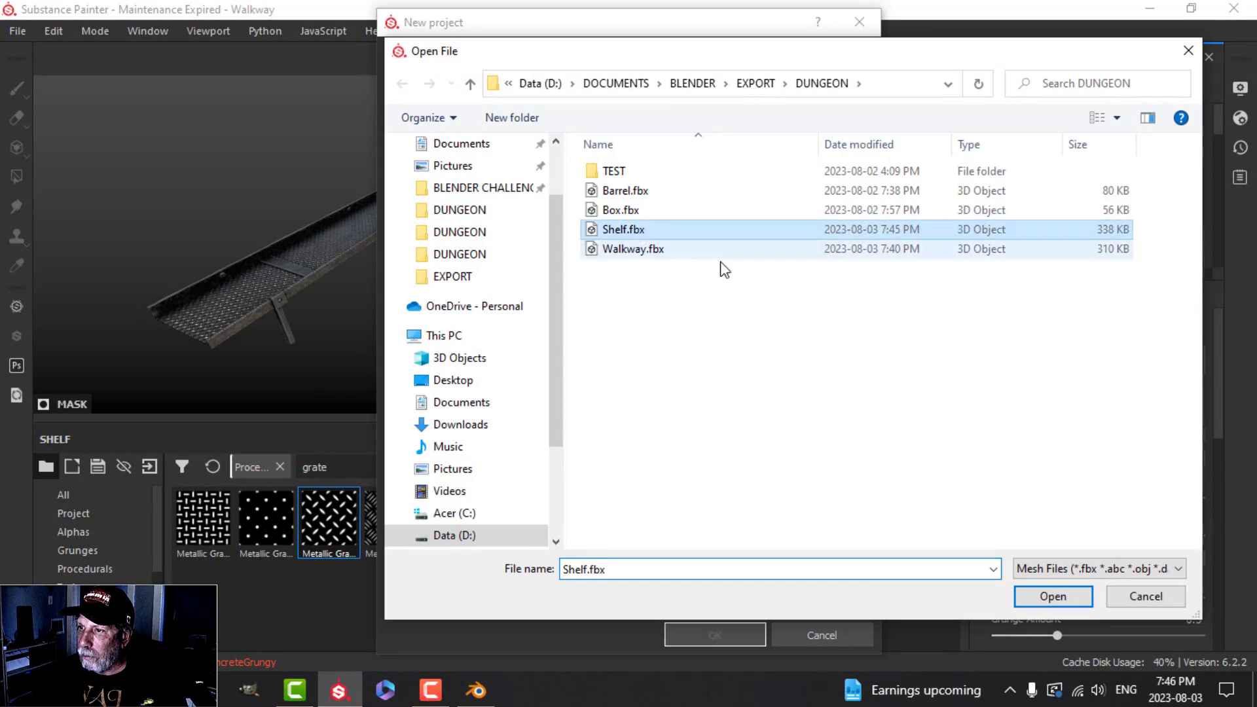
pyautogui.click(1047, 605)
pyautogui.click(747, 630)
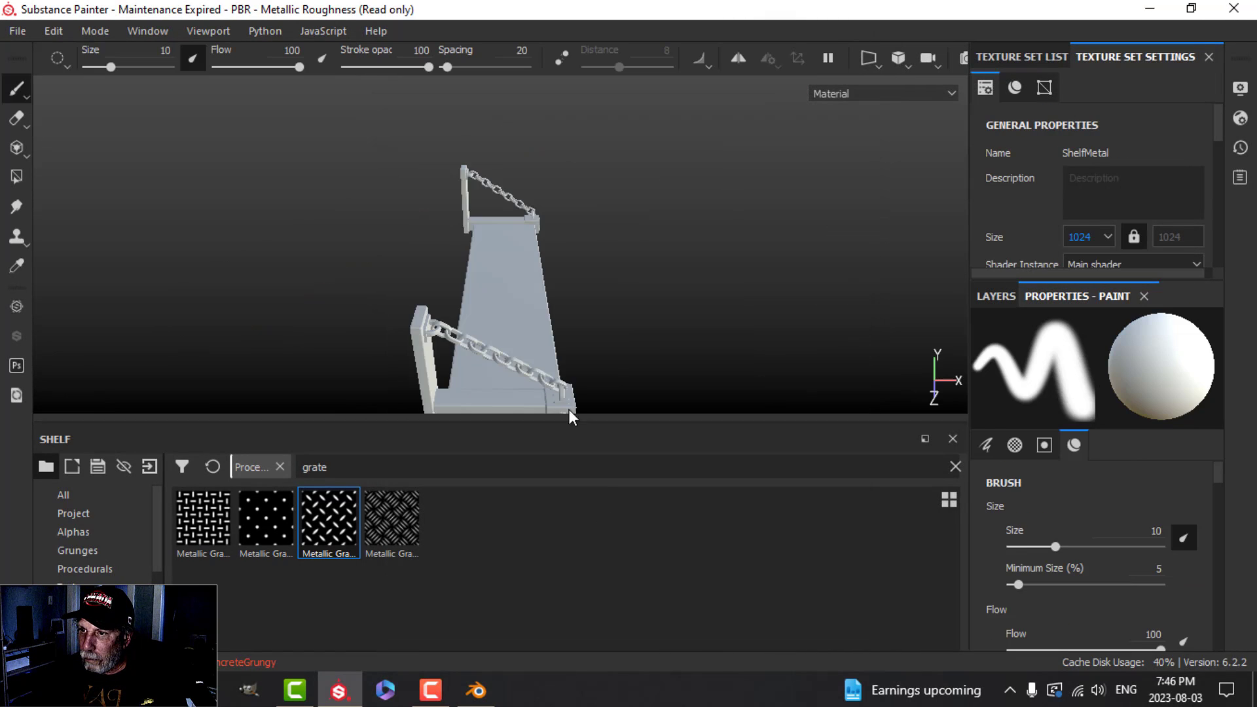
pyautogui.keyDown('alt'); pyautogui.moveTo(707, 351); pyautogui.dragTo(611, 329); pyautogui.keyUp('alt')
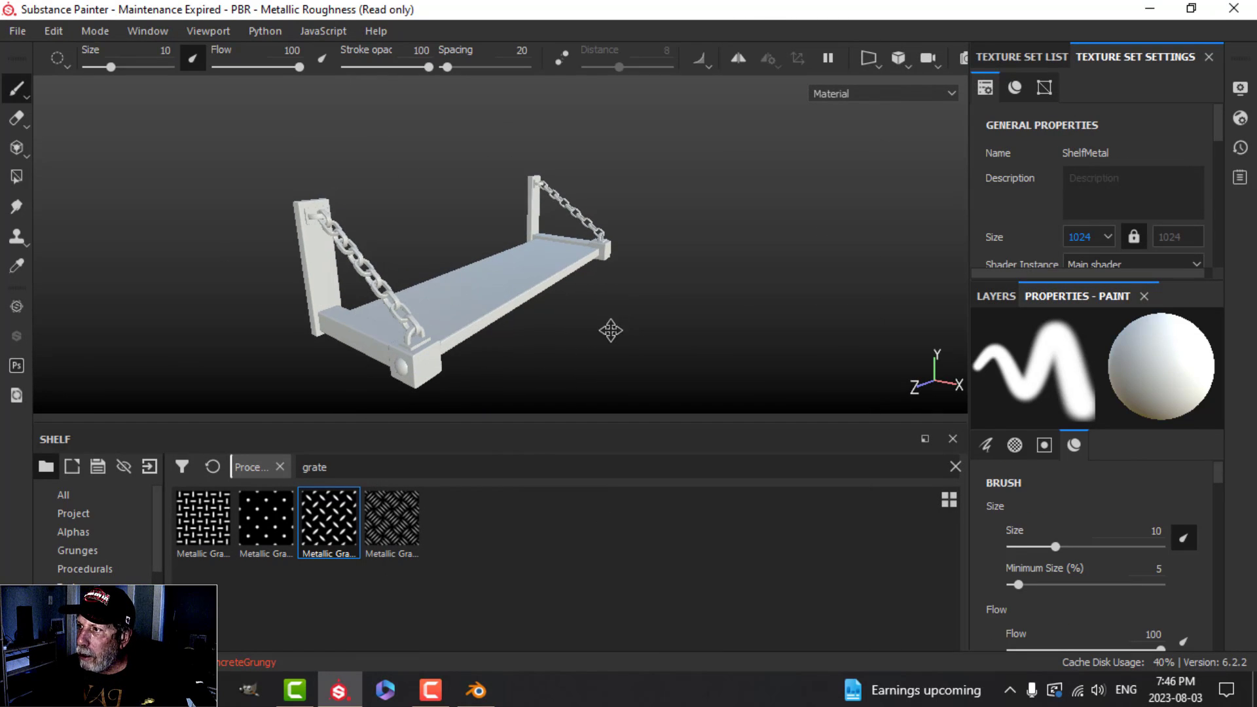
# Bake the shelf's mesh maps at an output size of 2048 with the ID map excluded.
pyautogui.click(1032, 54)
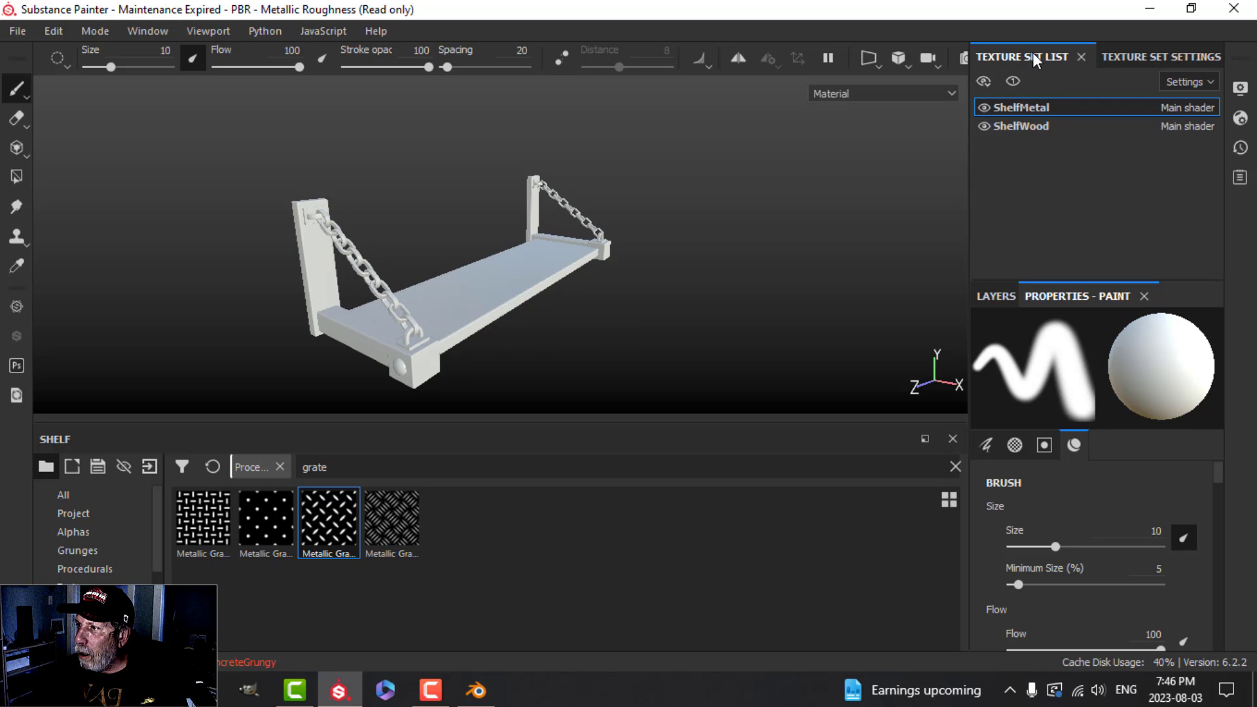
pyautogui.click(1171, 55)
pyautogui.moveTo(1218, 123); pyautogui.dragTo(1214, 222)
pyautogui.click(1168, 194)
pyautogui.click(622, 90)
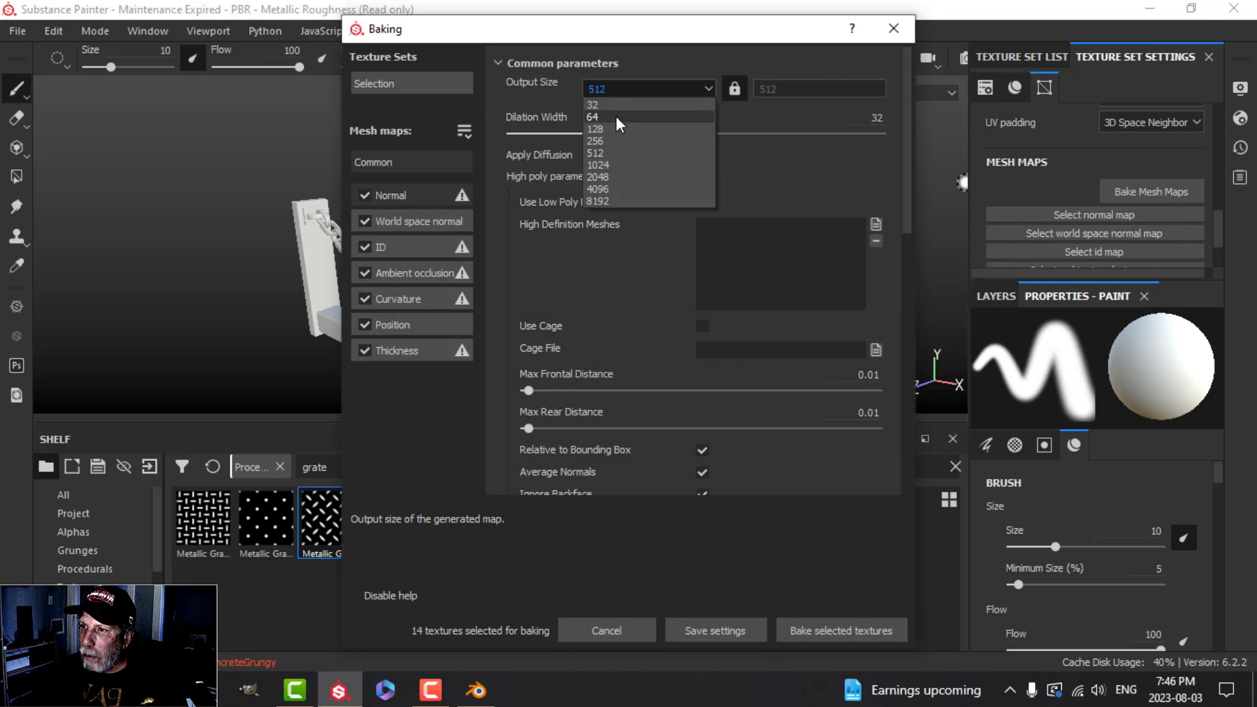
pyautogui.click(603, 176)
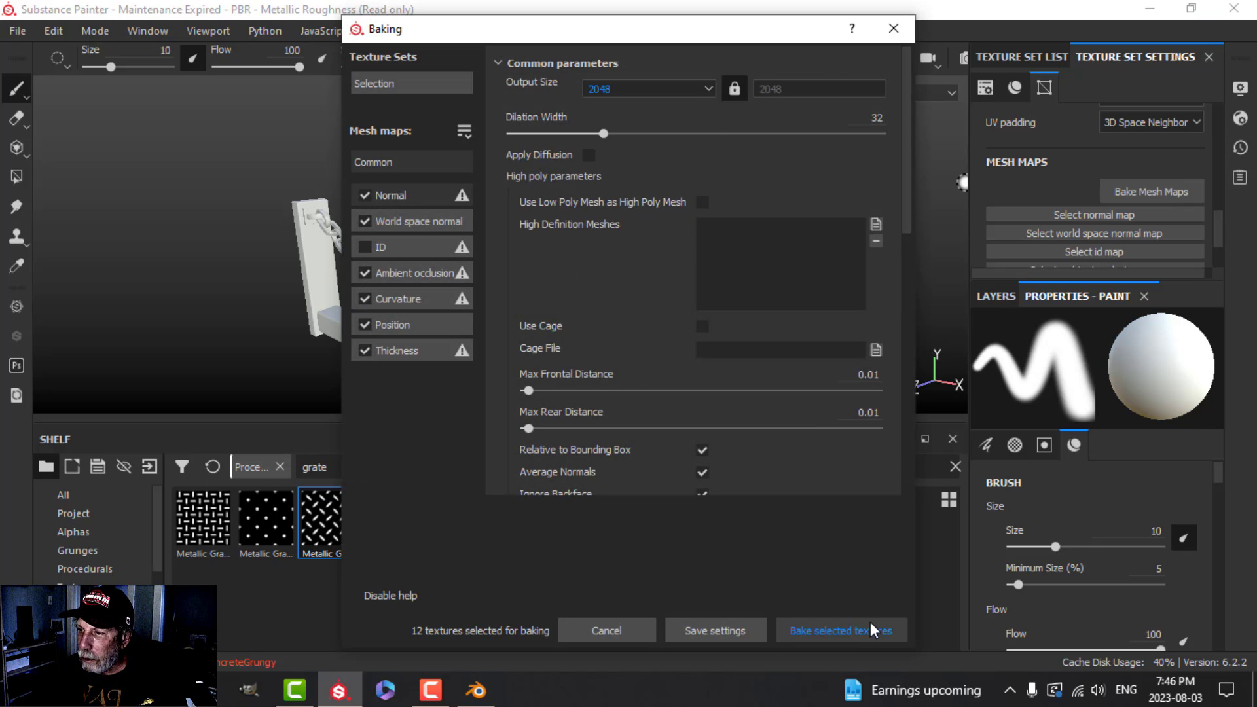
pyautogui.click(870, 629)
# Delete ShelfMetal's default layer and apply the MetalDungeon smart material to the texture set.
pyautogui.click(1206, 323)
pyautogui.scroll(-2, 117, 576)
pyautogui.click(90, 624)
pyautogui.click(325, 467)
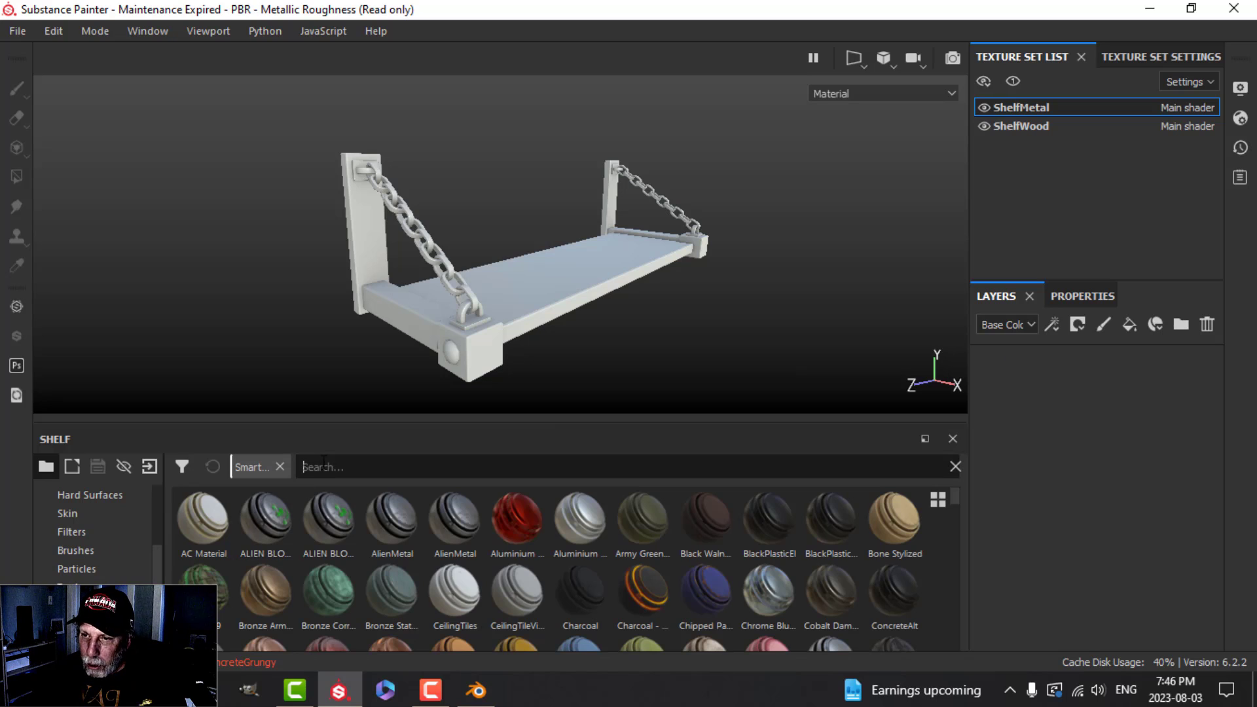
pyautogui.write('dung')
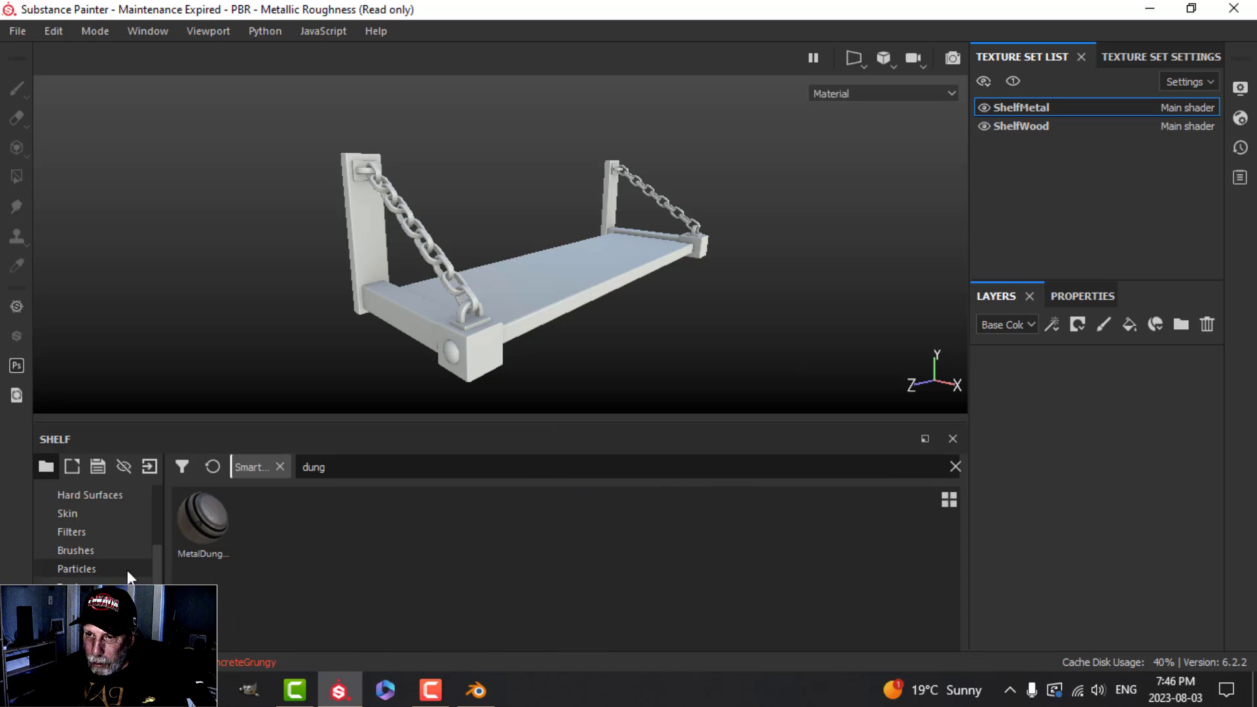
pyautogui.moveTo(206, 526); pyautogui.dragTo(569, 277)
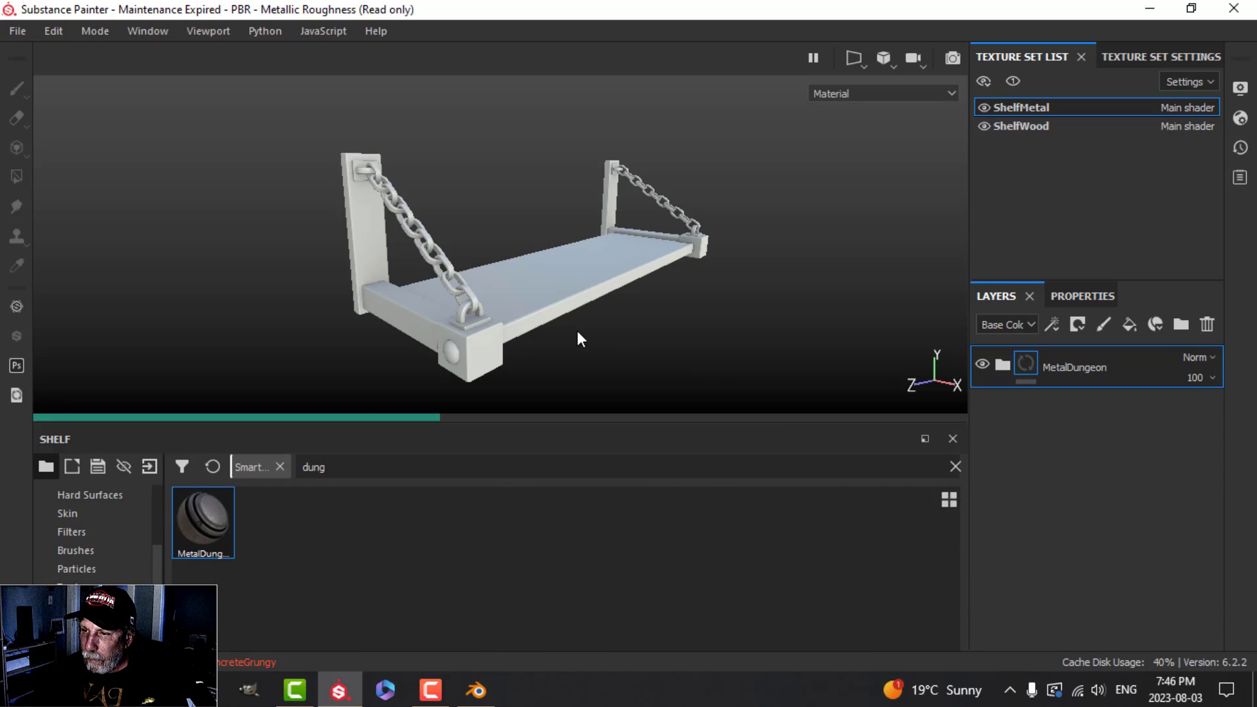
pyautogui.keyDown('alt'); pyautogui.moveTo(576, 332); pyautogui.dragTo(498, 334); pyautogui.keyUp('alt')
pyautogui.scroll(-1, 498, 338)
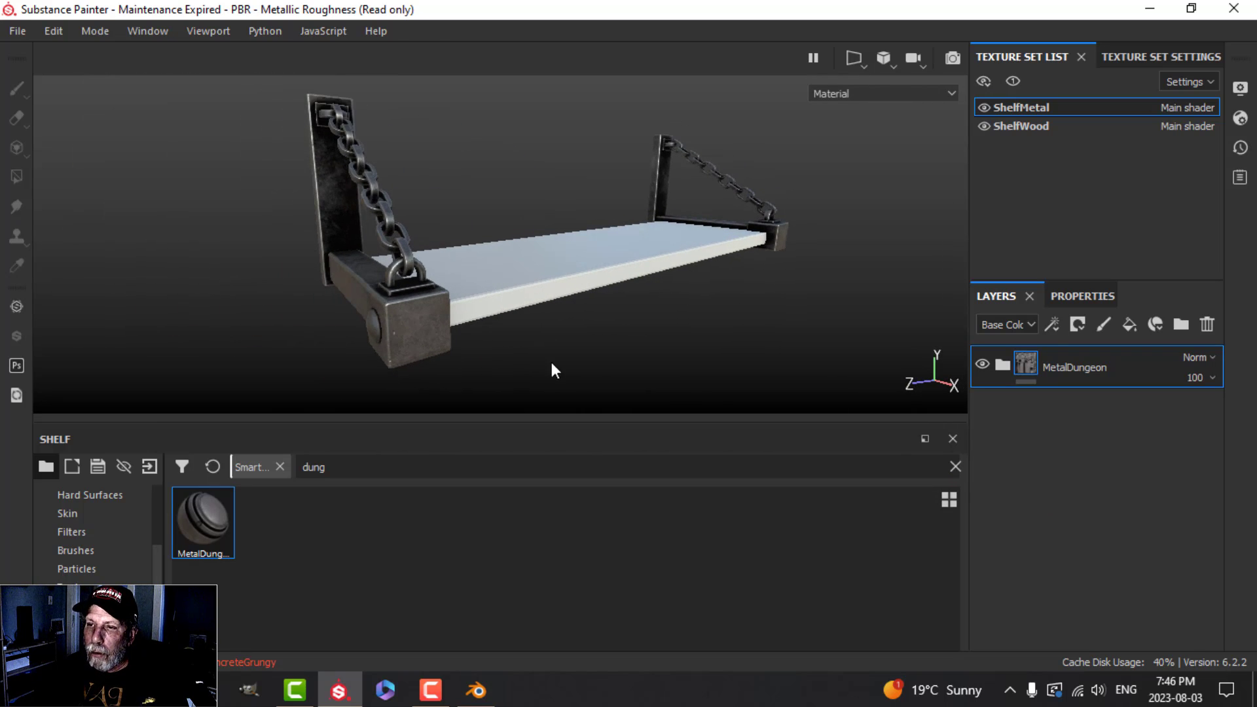
pyautogui.scroll(-1, 550, 362)
pyautogui.scroll(2, 556, 351)
pyautogui.keyDown('alt'); pyautogui.moveTo(557, 358); pyautogui.dragTo(589, 337); pyautogui.keyUp('alt')
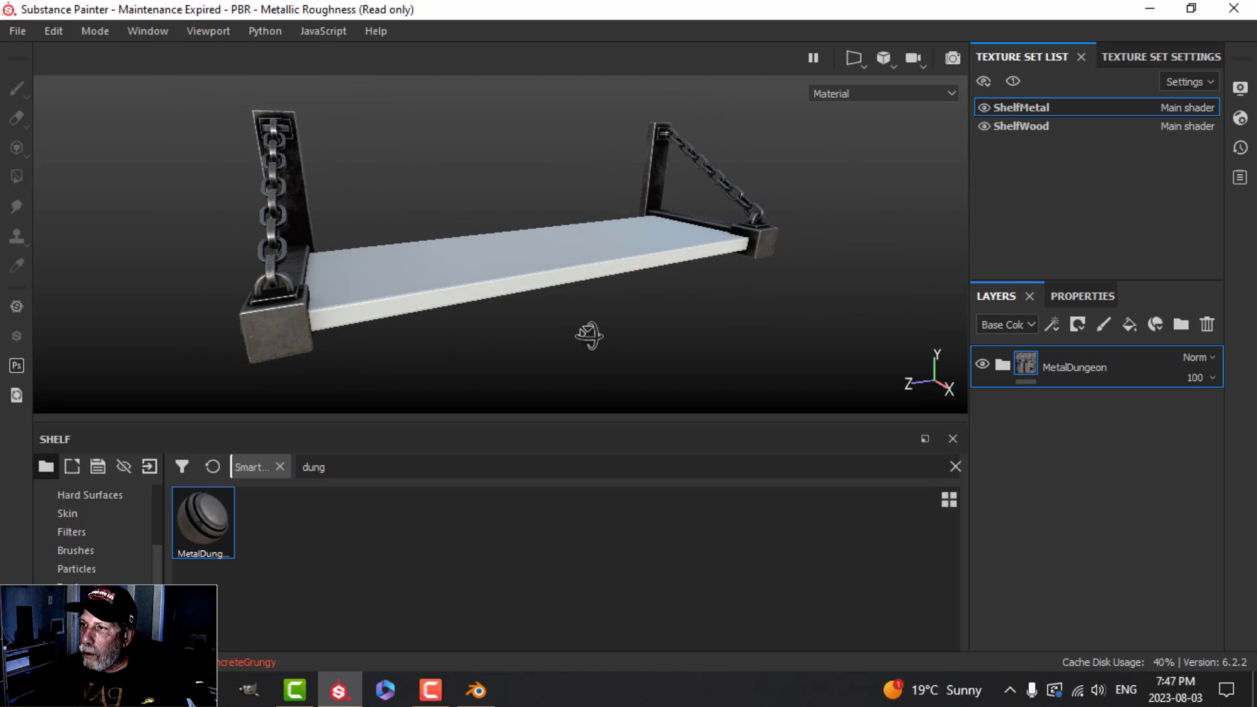
# Delete ShelfWood's default layer and apply the Wood Chest Stylized smart material to that texture set.
pyautogui.click(1018, 126)
pyautogui.click(1207, 324)
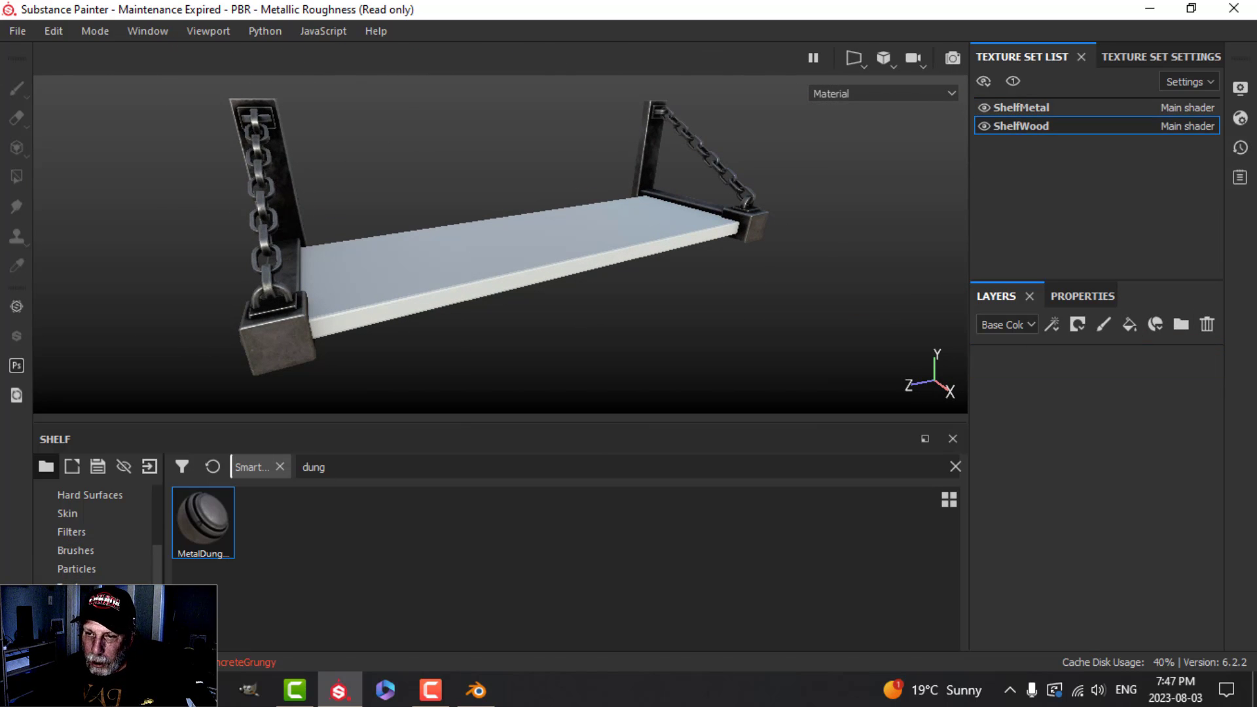
pyautogui.click(212, 466)
pyautogui.write('wood')
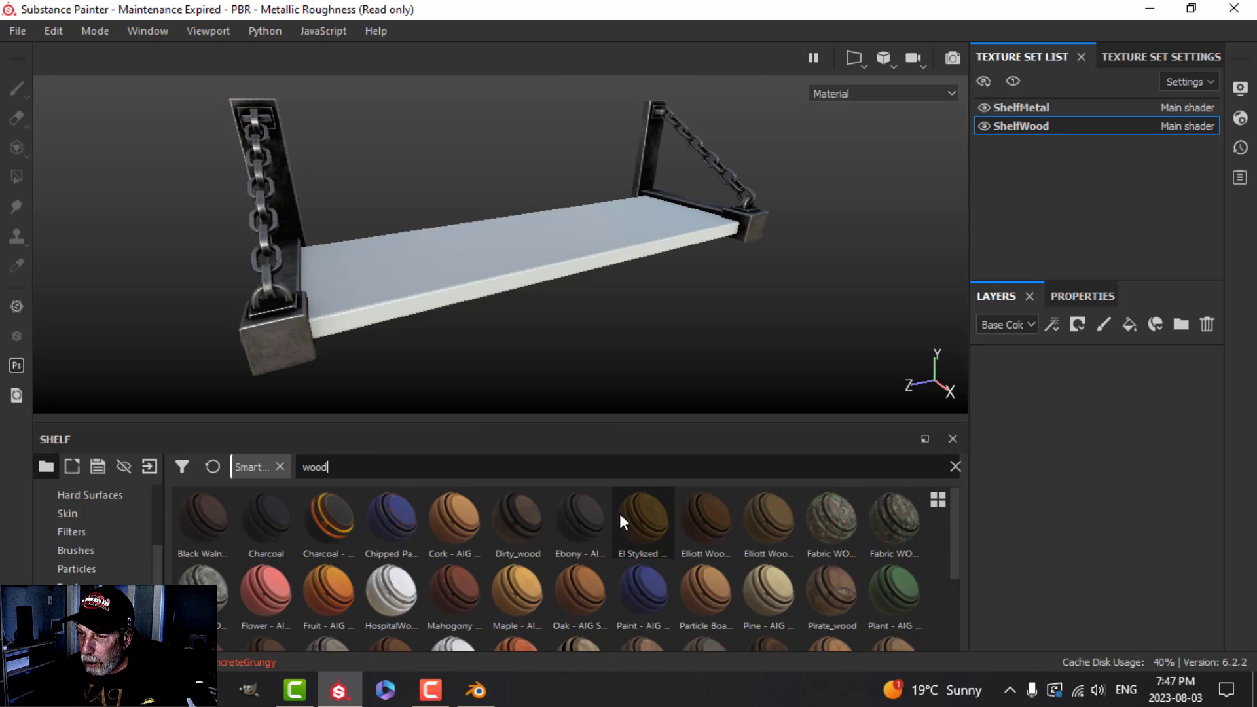
pyautogui.scroll(-3, 619, 513)
pyautogui.moveTo(641, 545); pyautogui.dragTo(1100, 377)
pyautogui.keyDown('alt'); pyautogui.moveTo(680, 334); pyautogui.dragTo(612, 354); pyautogui.keyUp('alt')
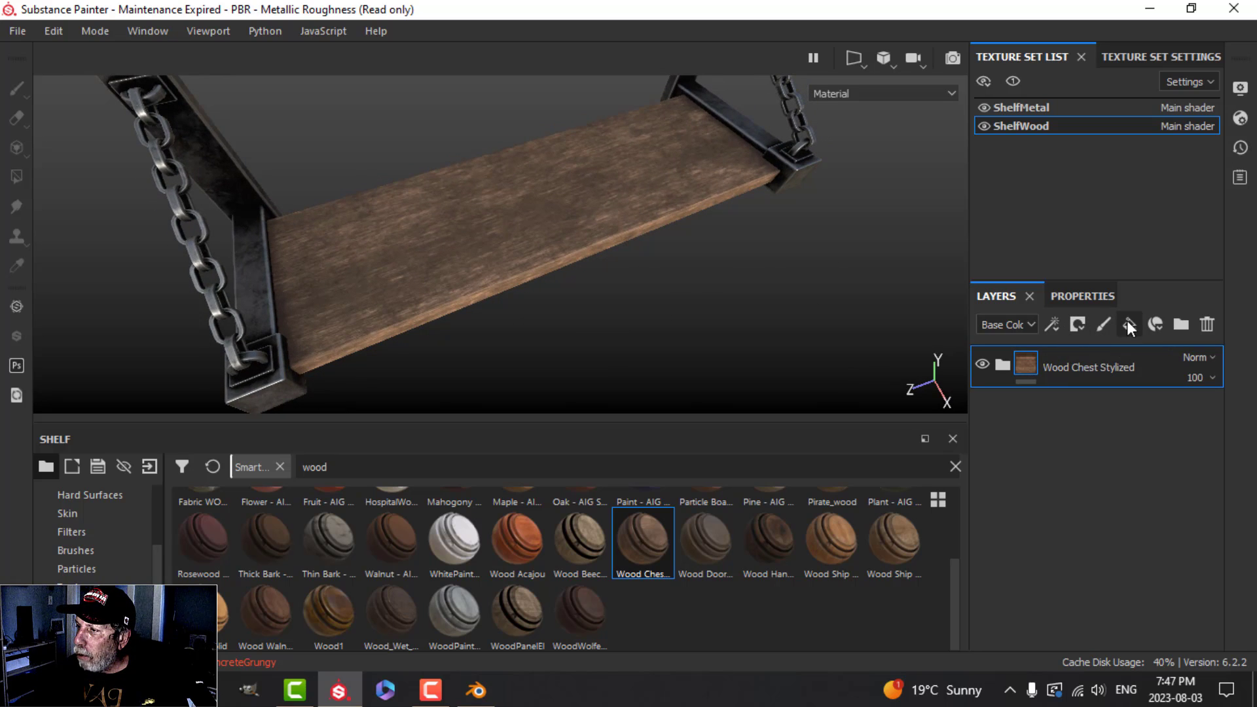
# Add a fill layer above Wood Chest Stylized, give it a black mask and add a fill effect to the mask.
pyautogui.click(1074, 296)
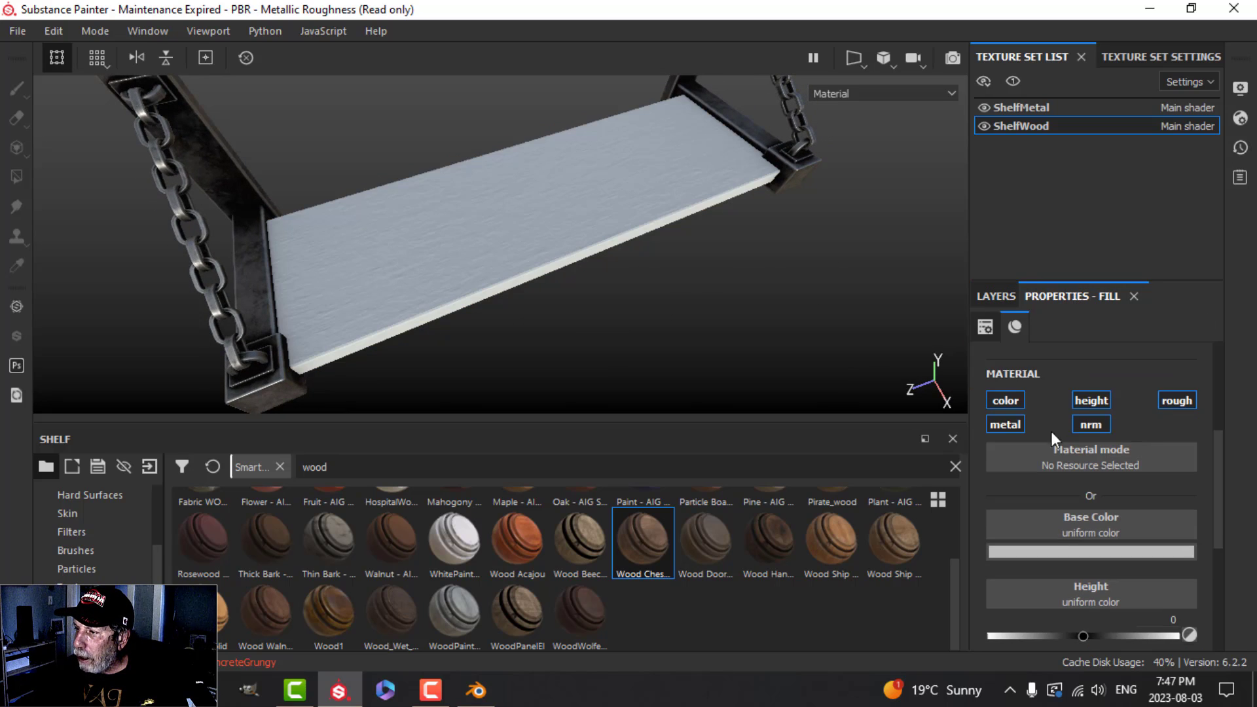
pyautogui.click(1083, 553)
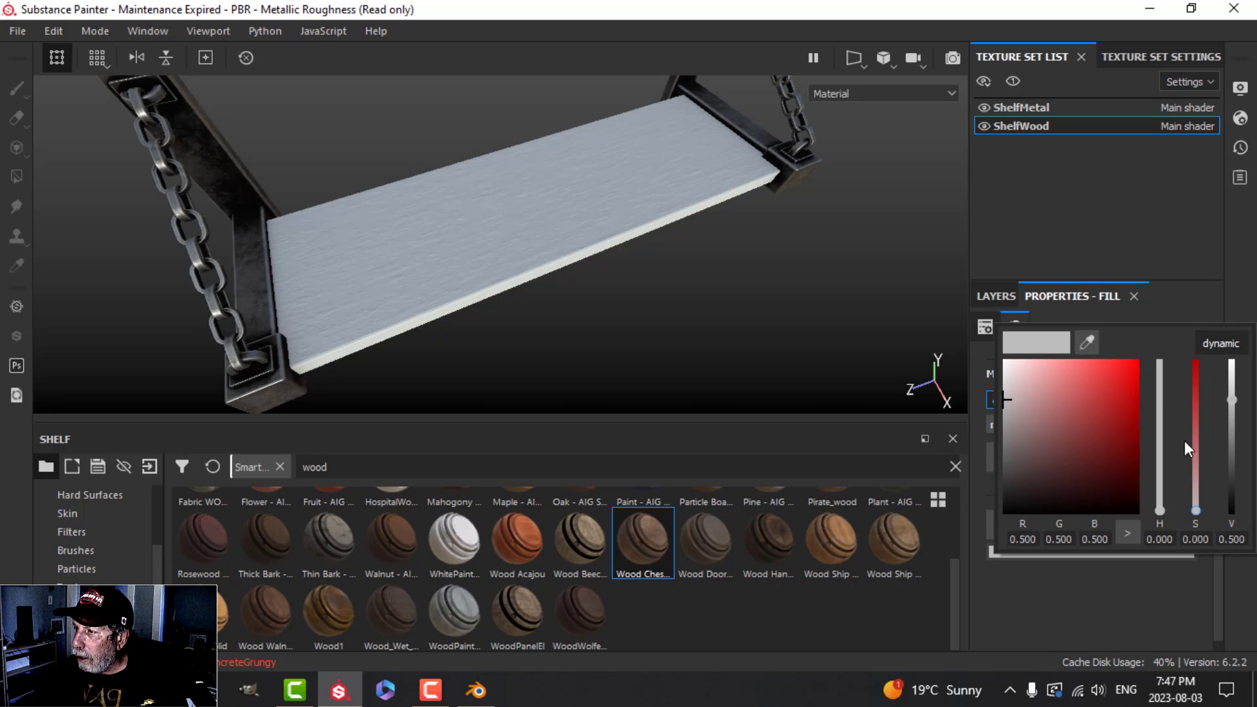
pyautogui.click(994, 296)
pyautogui.click(1078, 325)
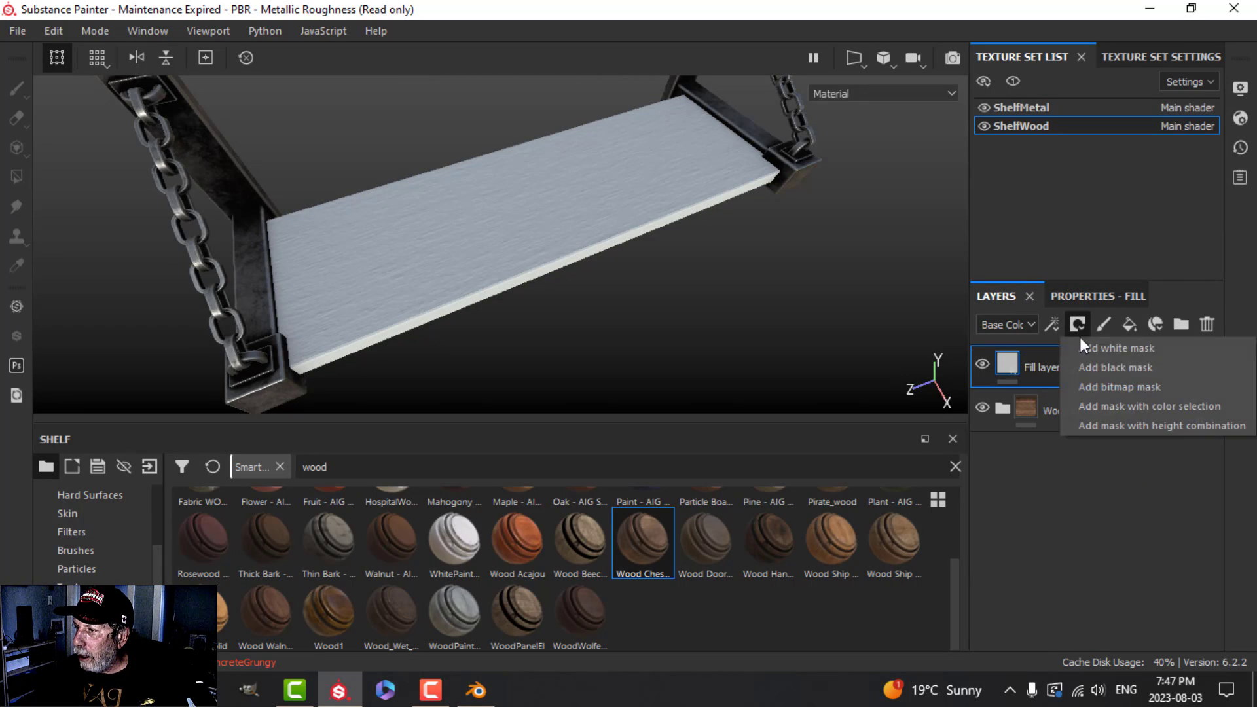
pyautogui.click(1092, 367)
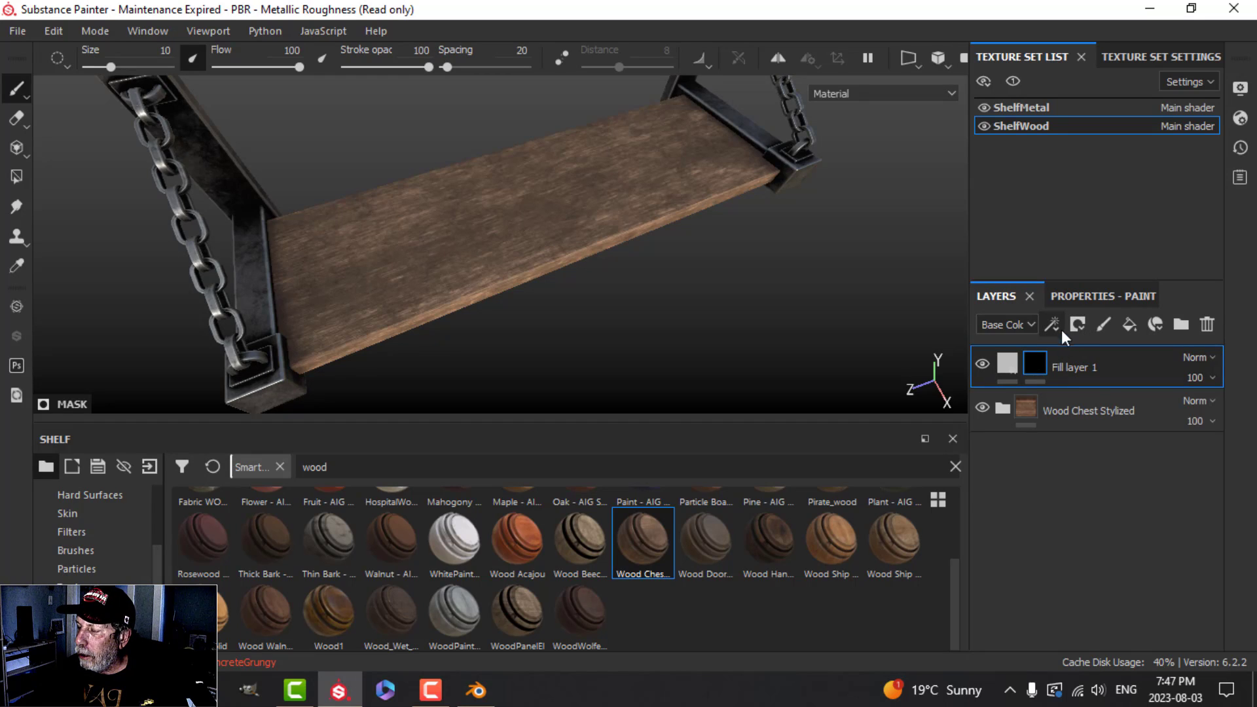
pyautogui.click(1056, 326)
pyautogui.click(1078, 390)
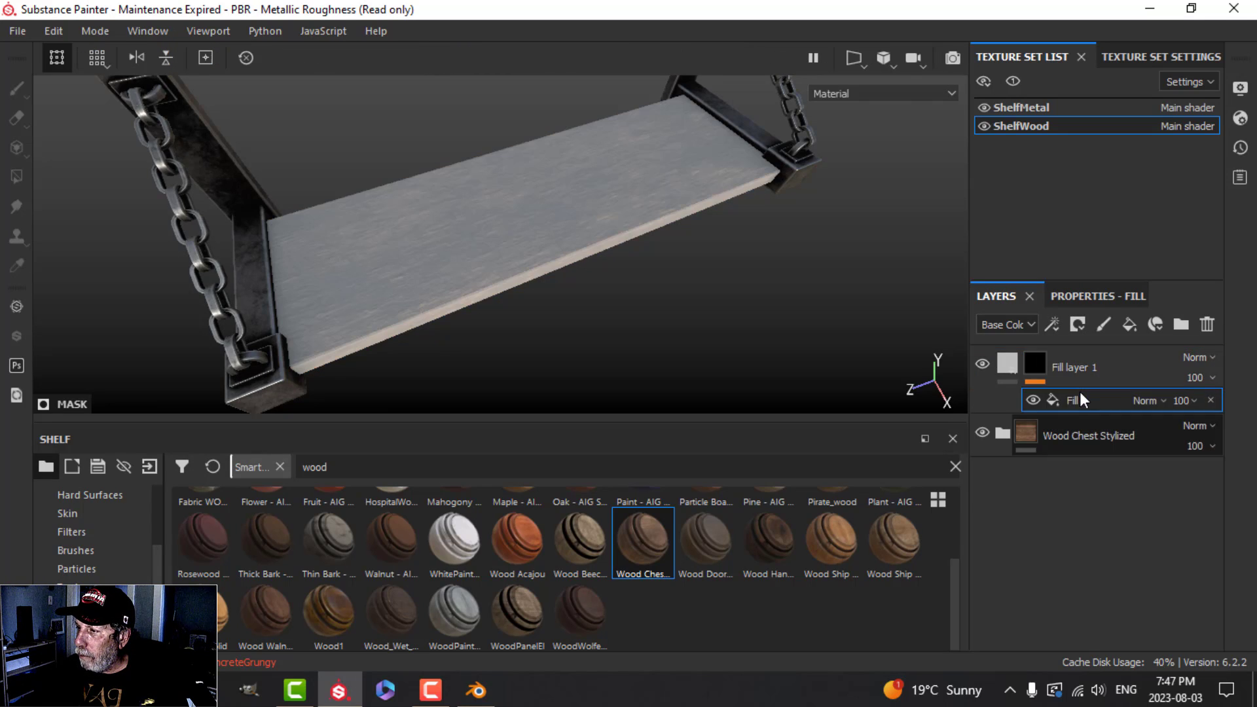
# Search the grayscale resources for grunge textures and apply Grunge Map 013 to the fill effect in Fill layer 1's mask.
pyautogui.click(1012, 367)
pyautogui.click(1037, 367)
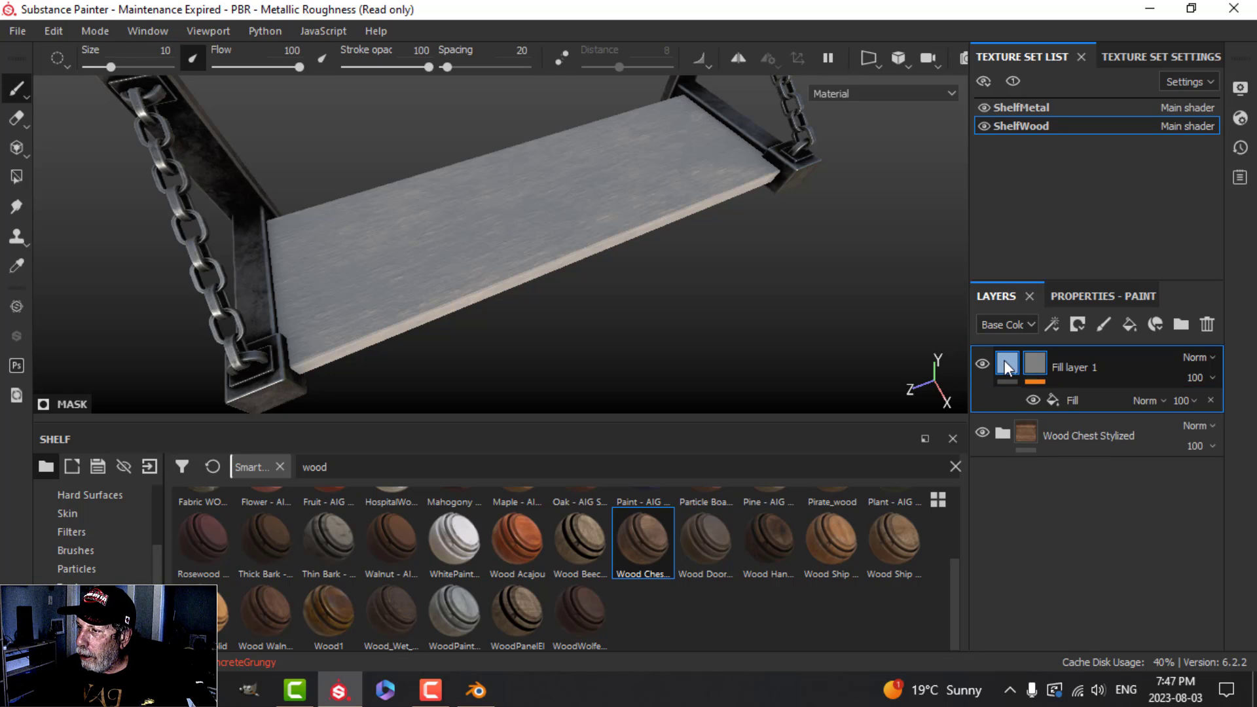
pyautogui.click(1007, 365)
pyautogui.click(1038, 364)
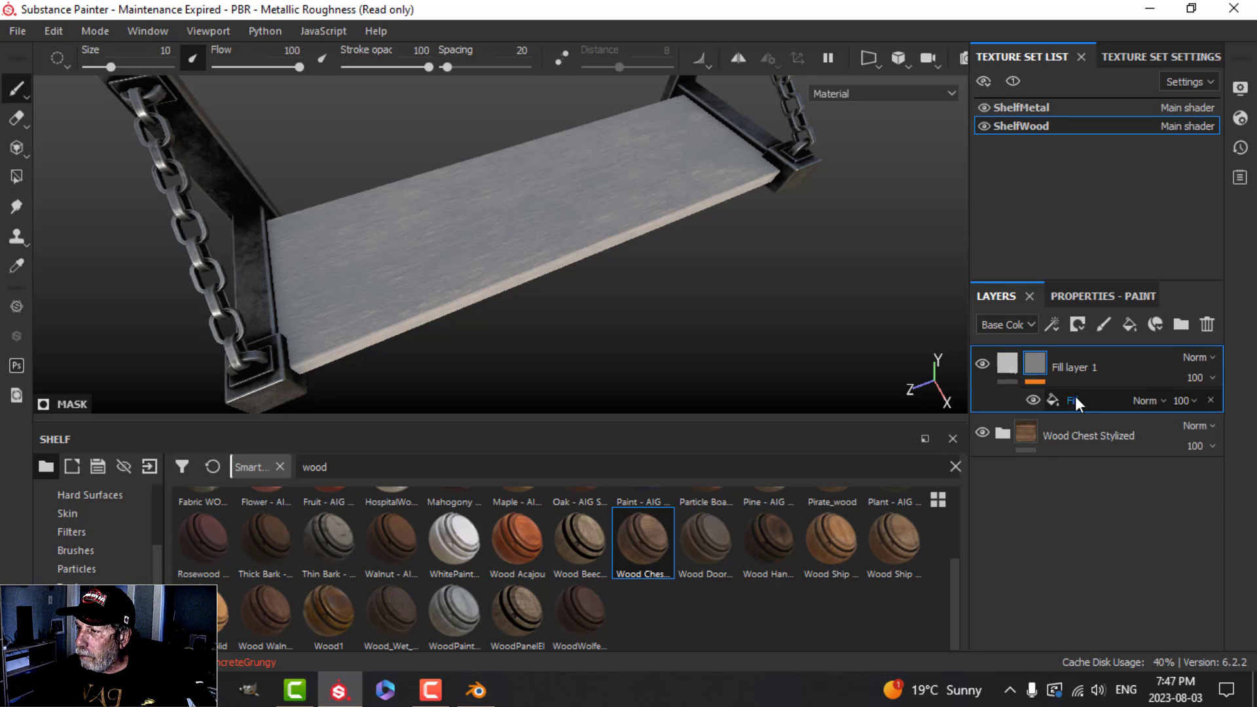
pyautogui.click(1075, 396)
pyautogui.click(1086, 296)
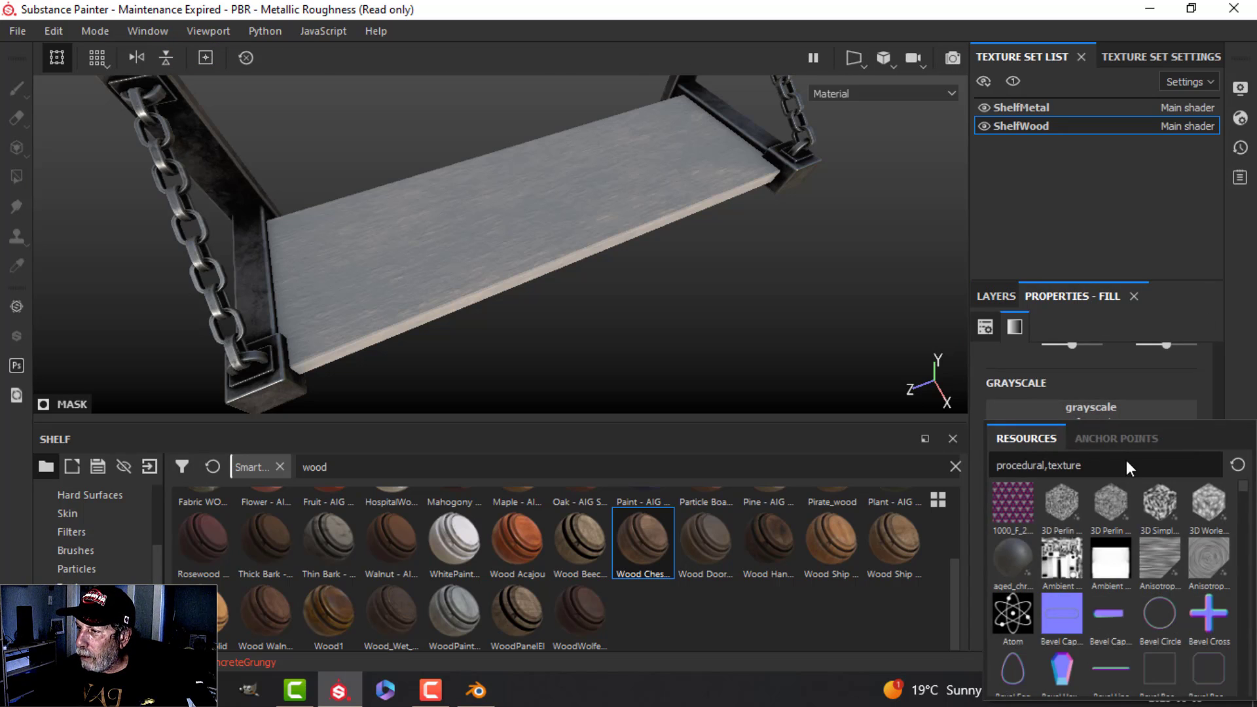
pyautogui.write('grun')
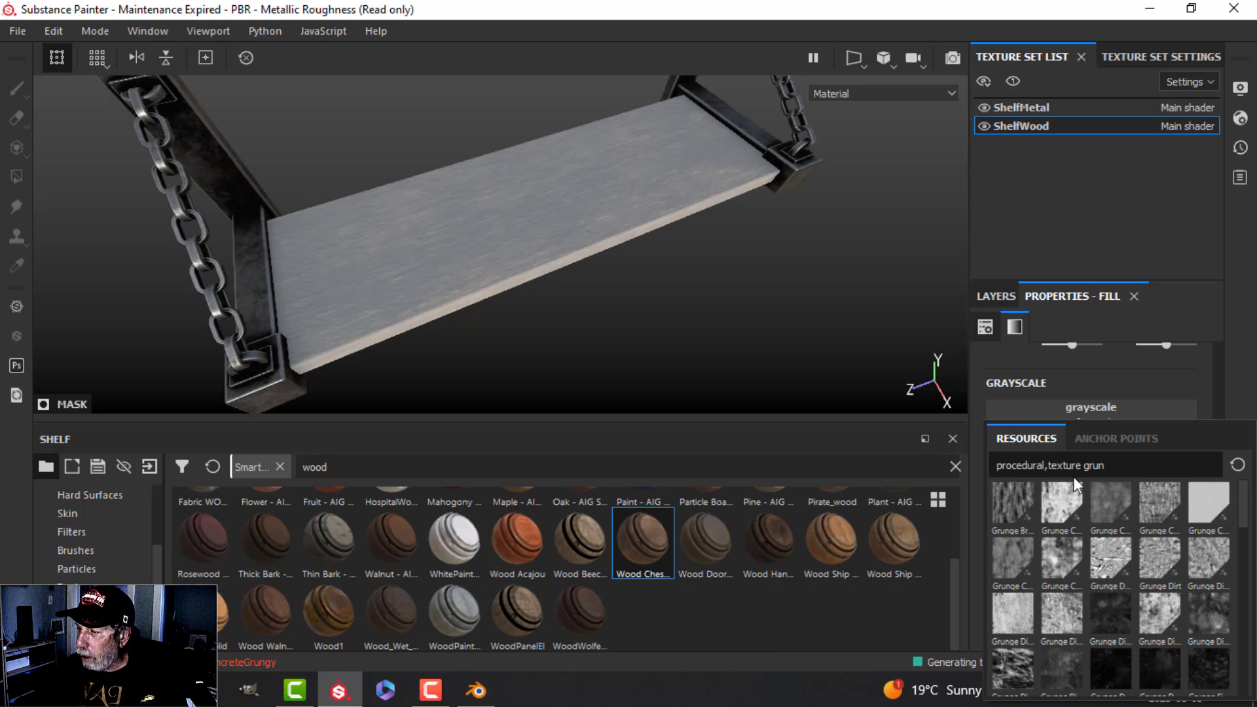
pyautogui.scroll(-3, 1124, 605)
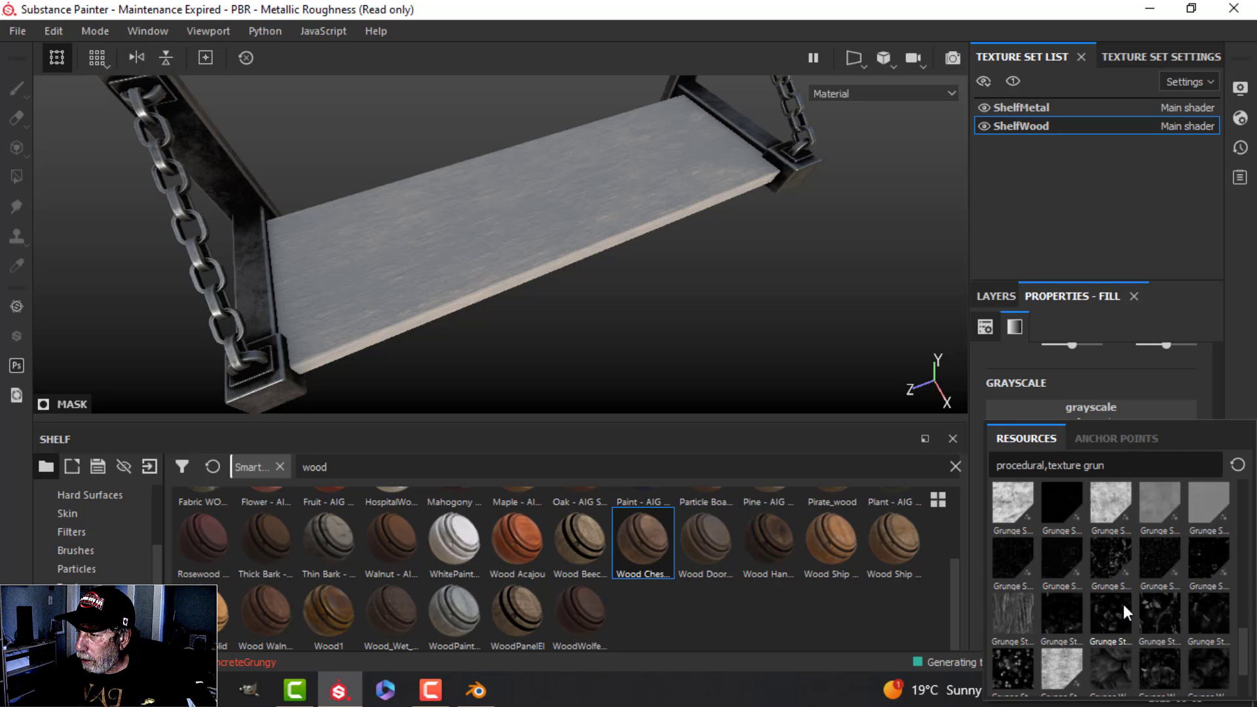
pyautogui.scroll(-2, 1123, 607)
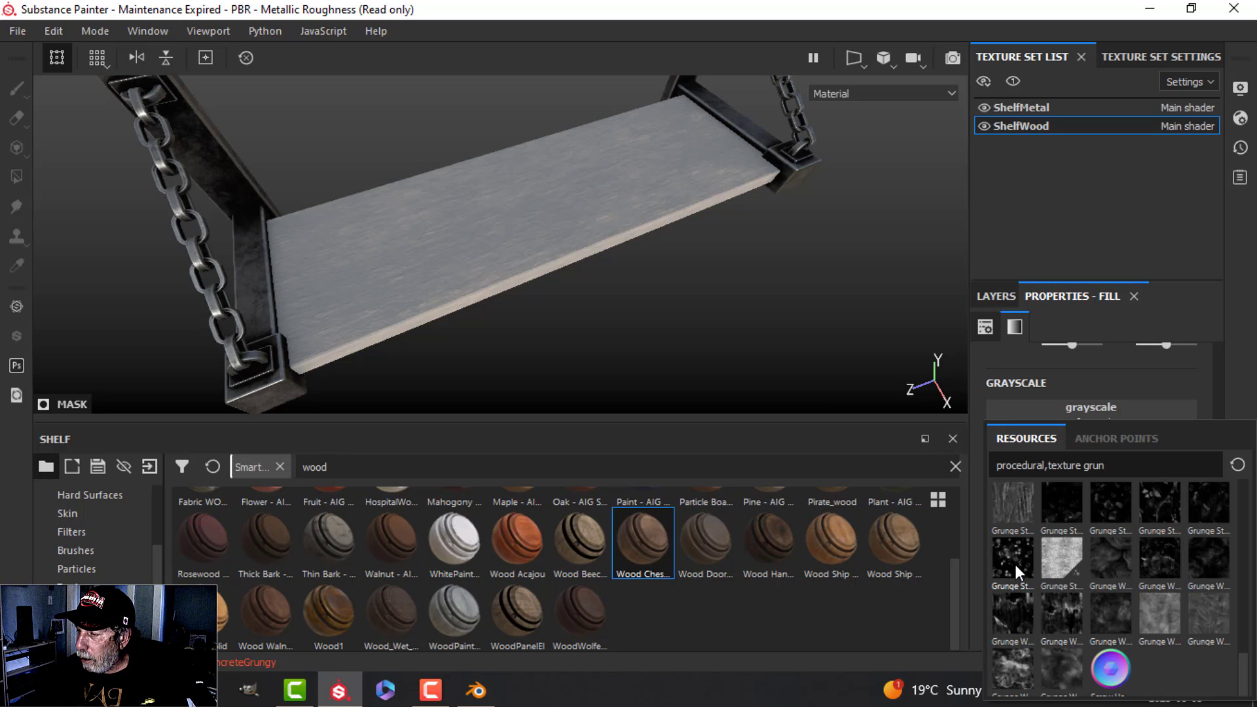
pyautogui.moveTo(1101, 560)
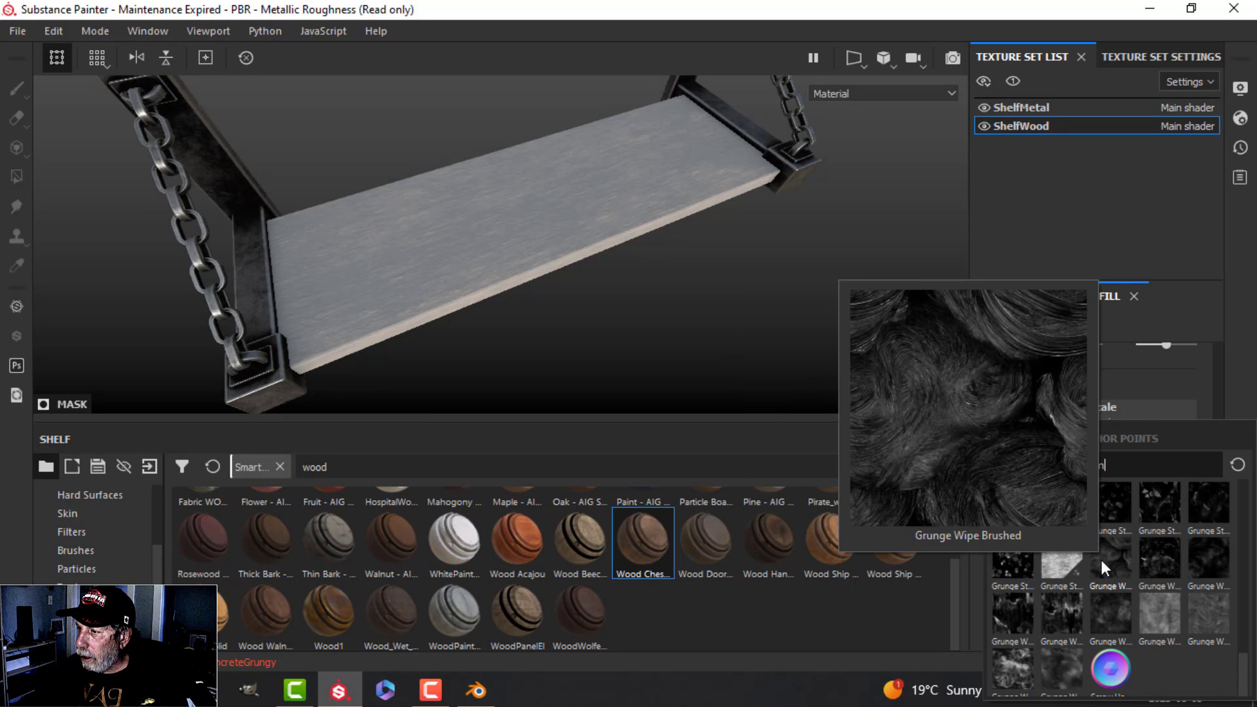
pyautogui.scroll(3, 1147, 537)
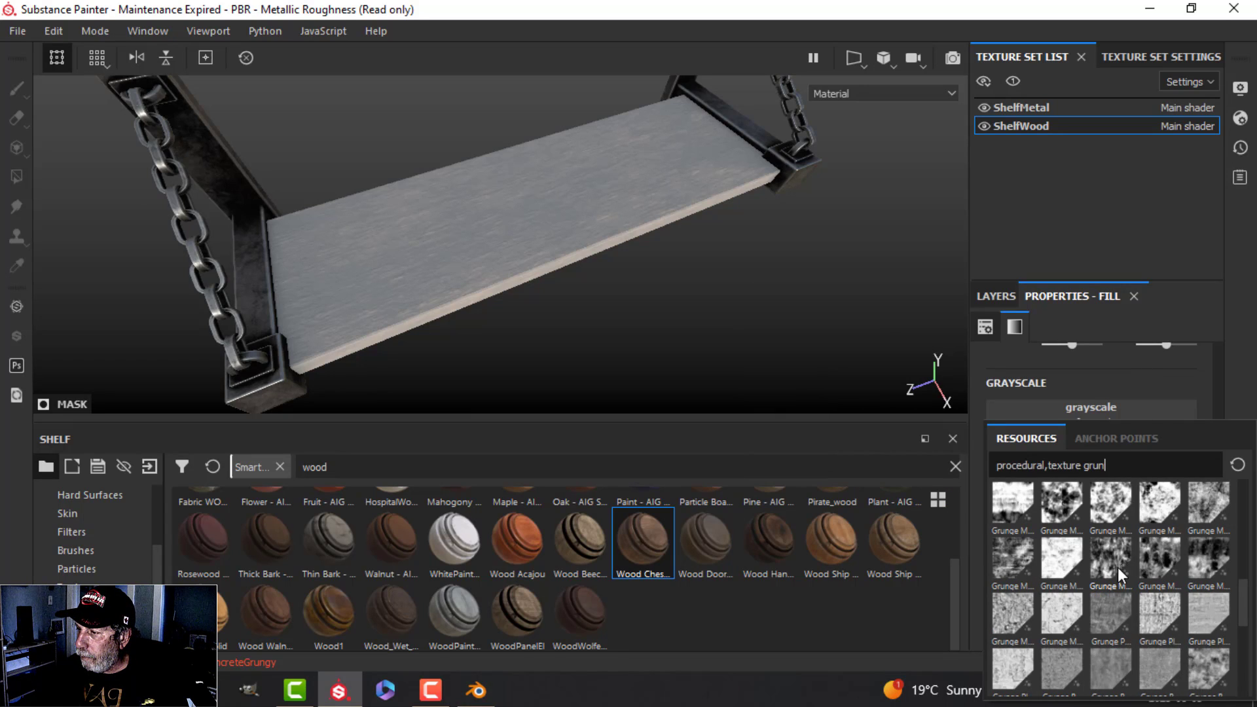
pyautogui.click(1113, 563)
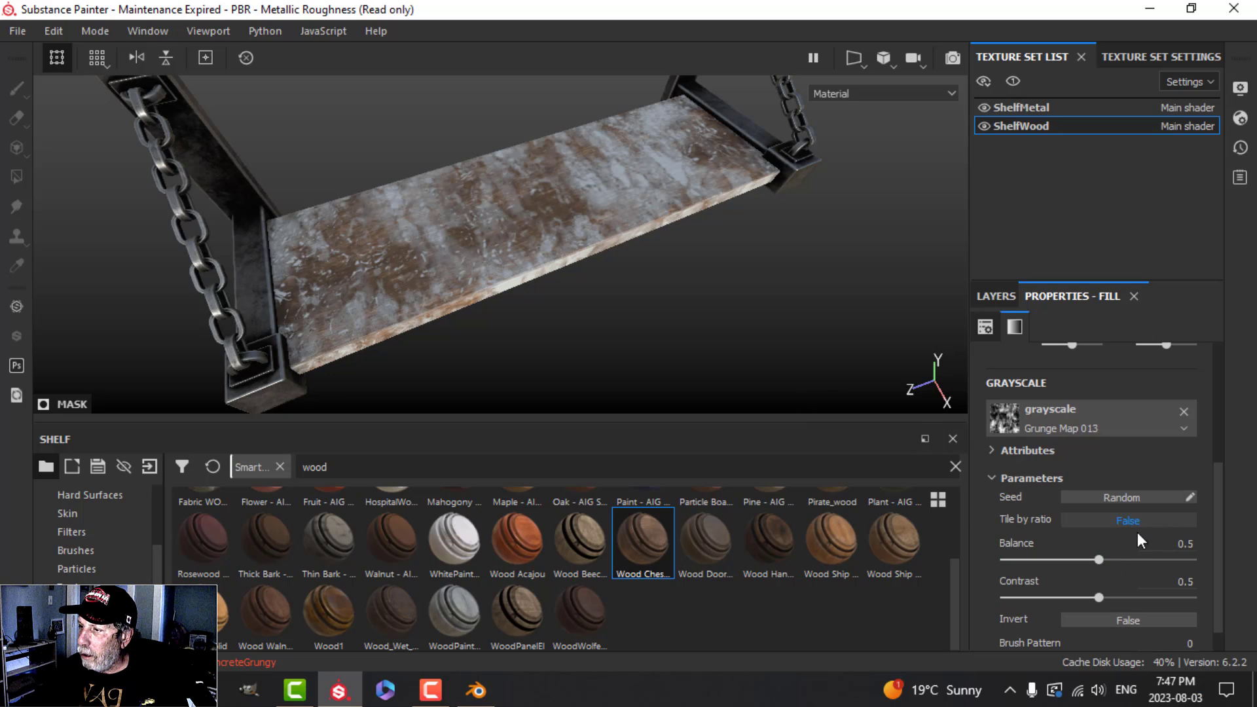
# Set the Grunge Map 013 balance to 0.33 and switch its projection to Tri-planar projection.
pyautogui.moveTo(1099, 560); pyautogui.dragTo(1067, 560)
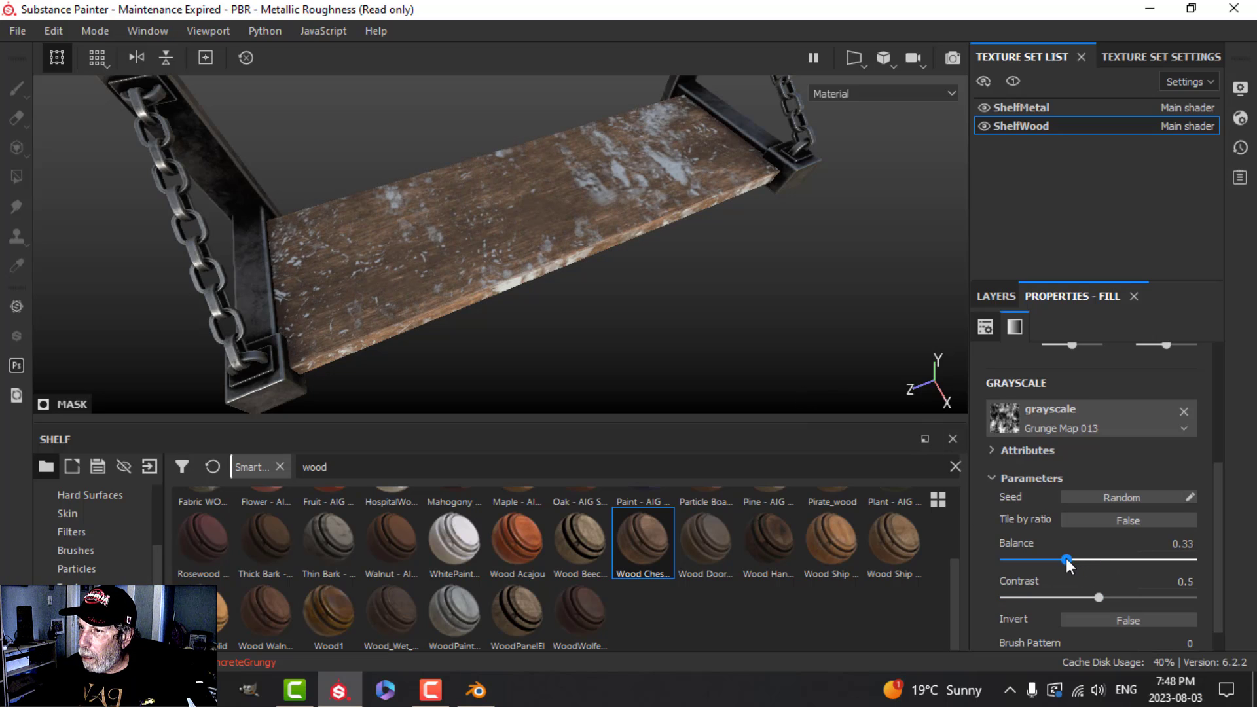
pyautogui.scroll(3, 1061, 445)
pyautogui.click(1077, 392)
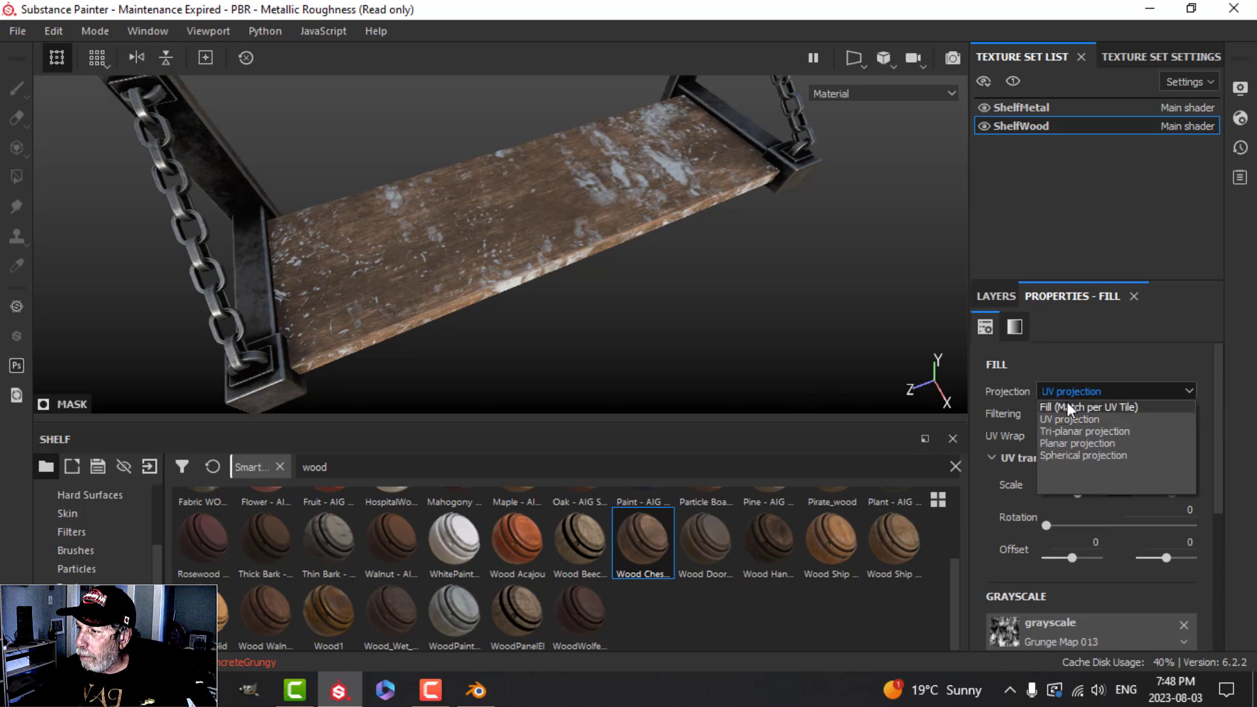
pyautogui.click(1067, 431)
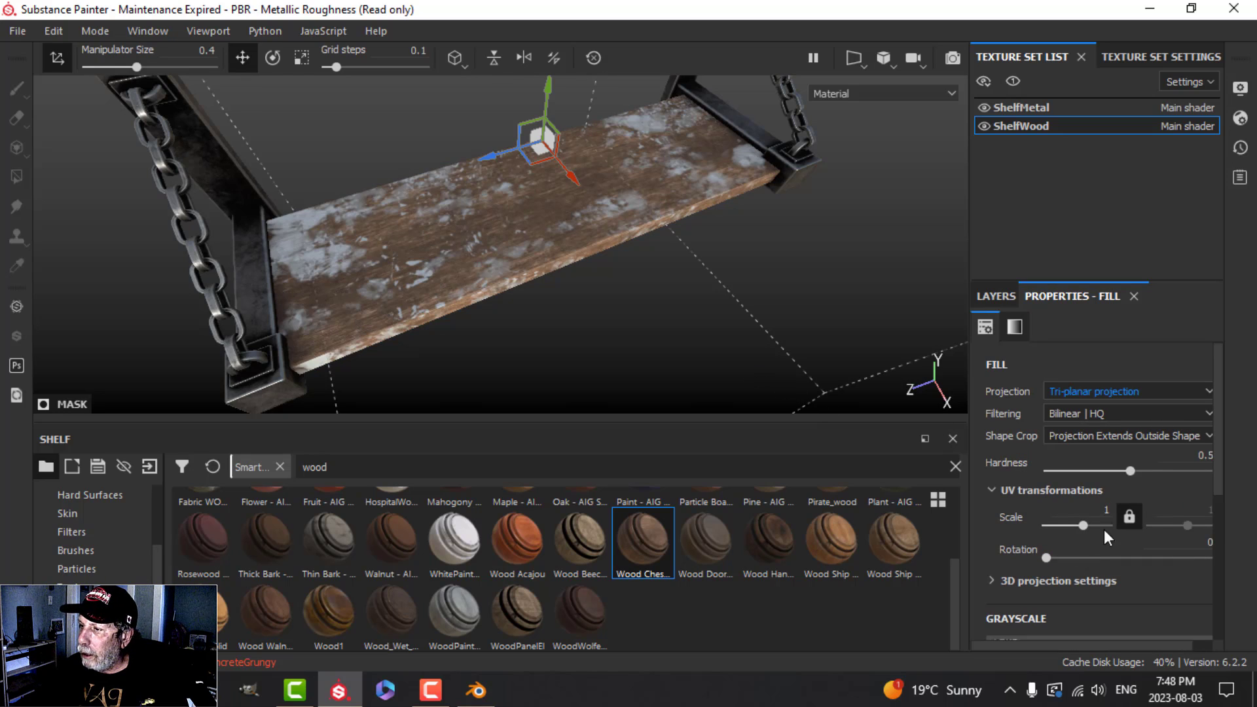
# Set the UV scale of the mask's grunge fill to 2.
pyautogui.scroll(-1, 1087, 580)
pyautogui.click(1101, 455)
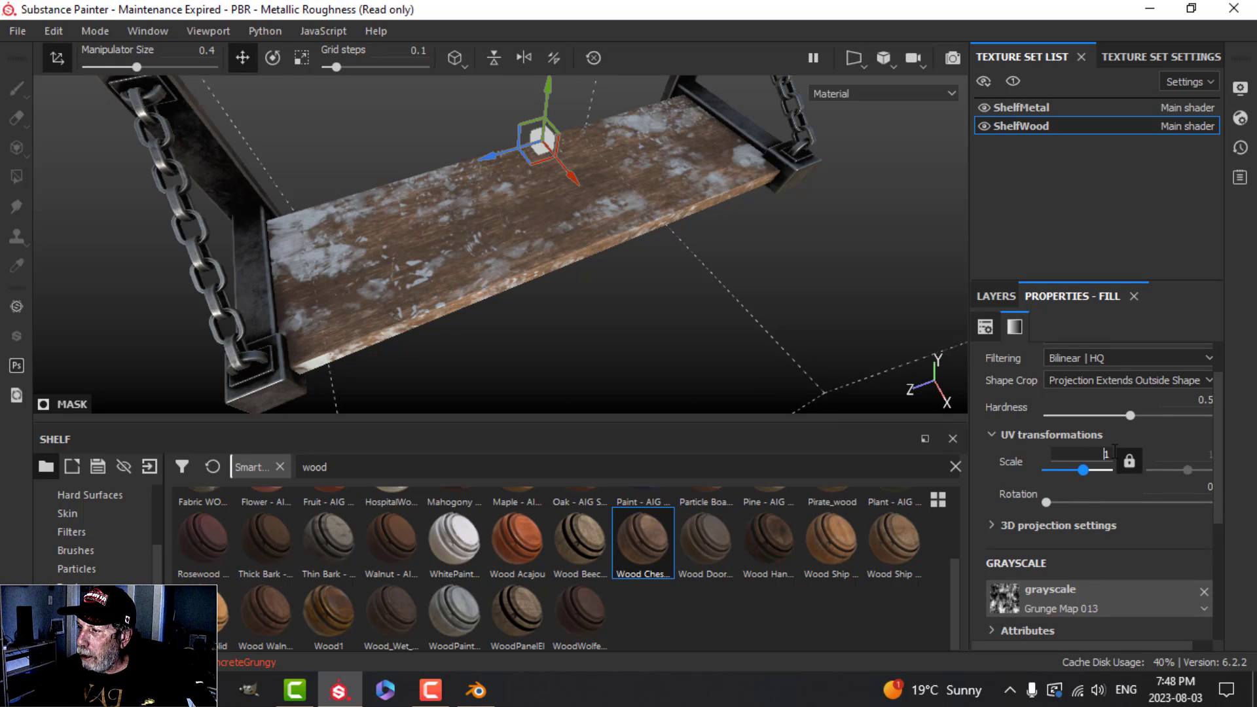
pyautogui.write('2')
pyautogui.press('Return')
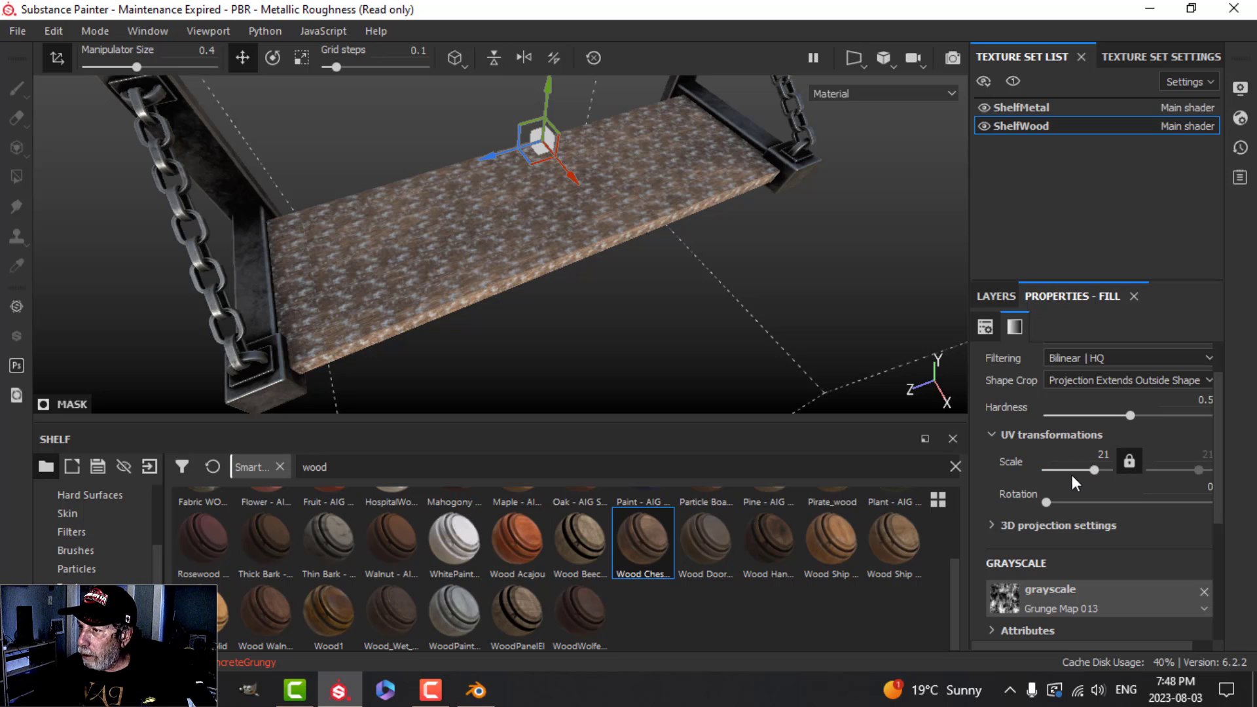
pyautogui.click(1105, 455)
pyautogui.write('2')
pyautogui.press('Return')
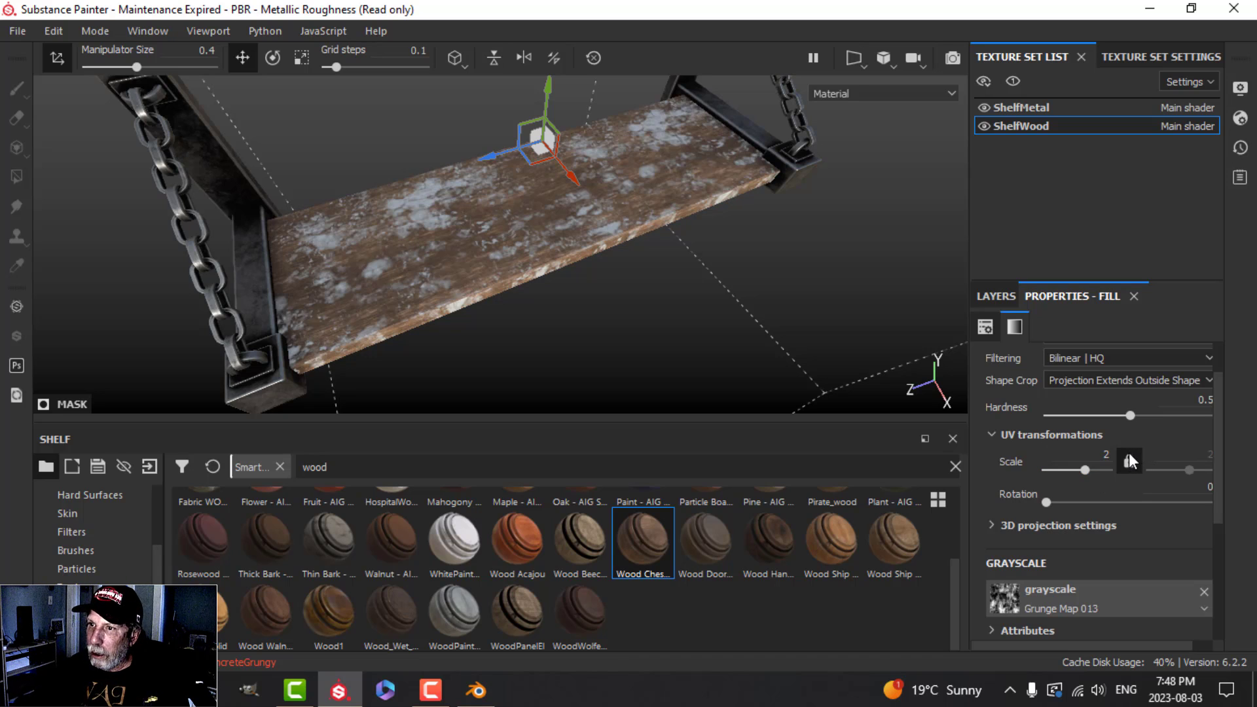
# Sample a dark tone from the board as Fill layer 1's base color and adjust it to brown, RGB 0.082, 0.031, 0.007.
pyautogui.click(998, 294)
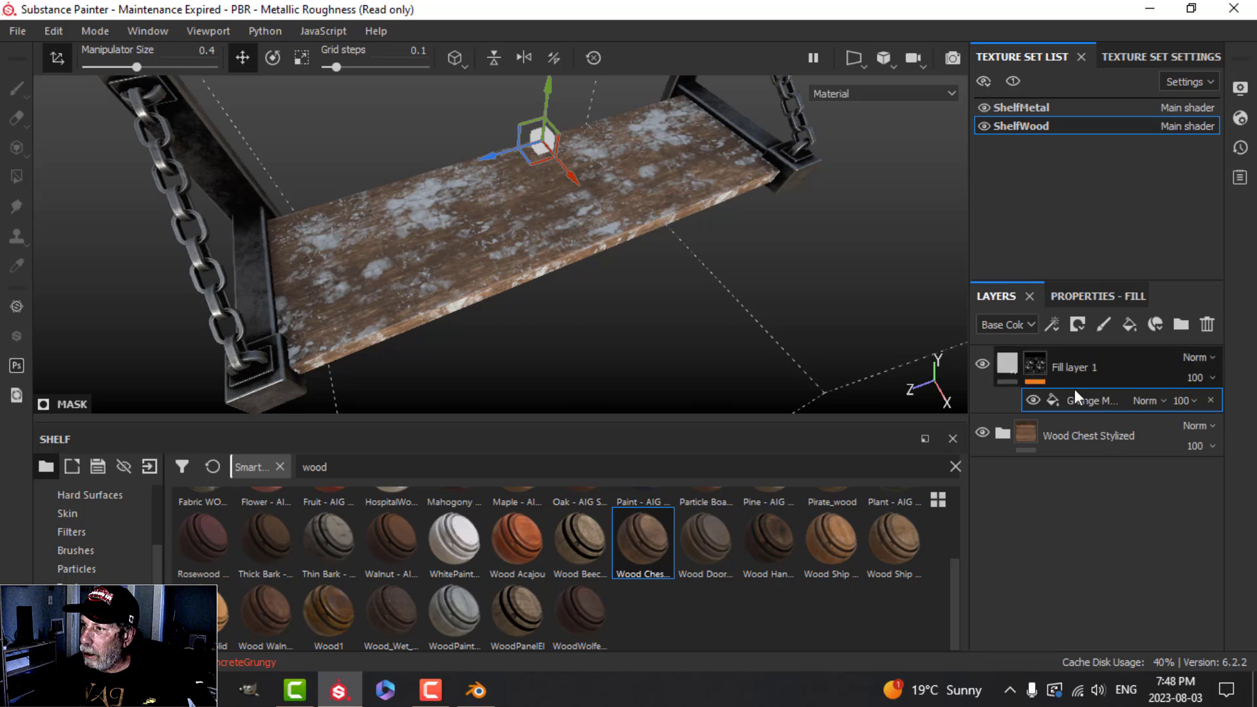
pyautogui.click(1015, 365)
pyautogui.click(1081, 296)
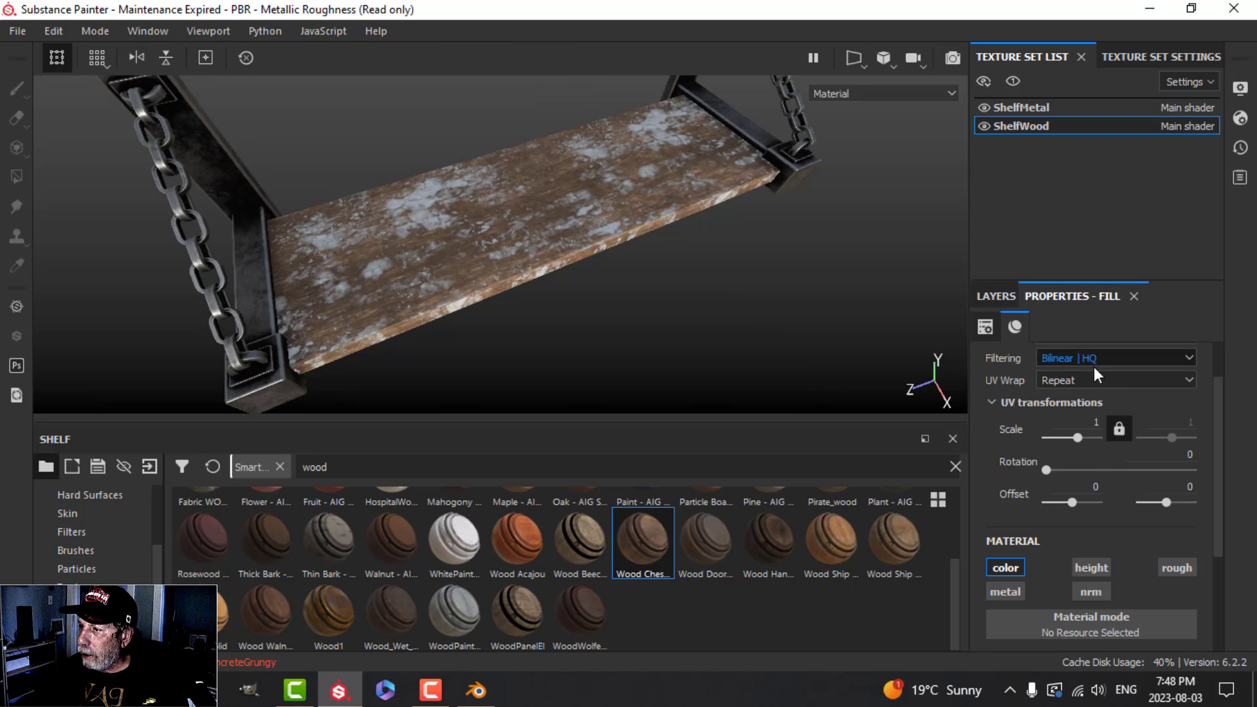
pyautogui.scroll(-3, 1089, 548)
pyautogui.click(1085, 560)
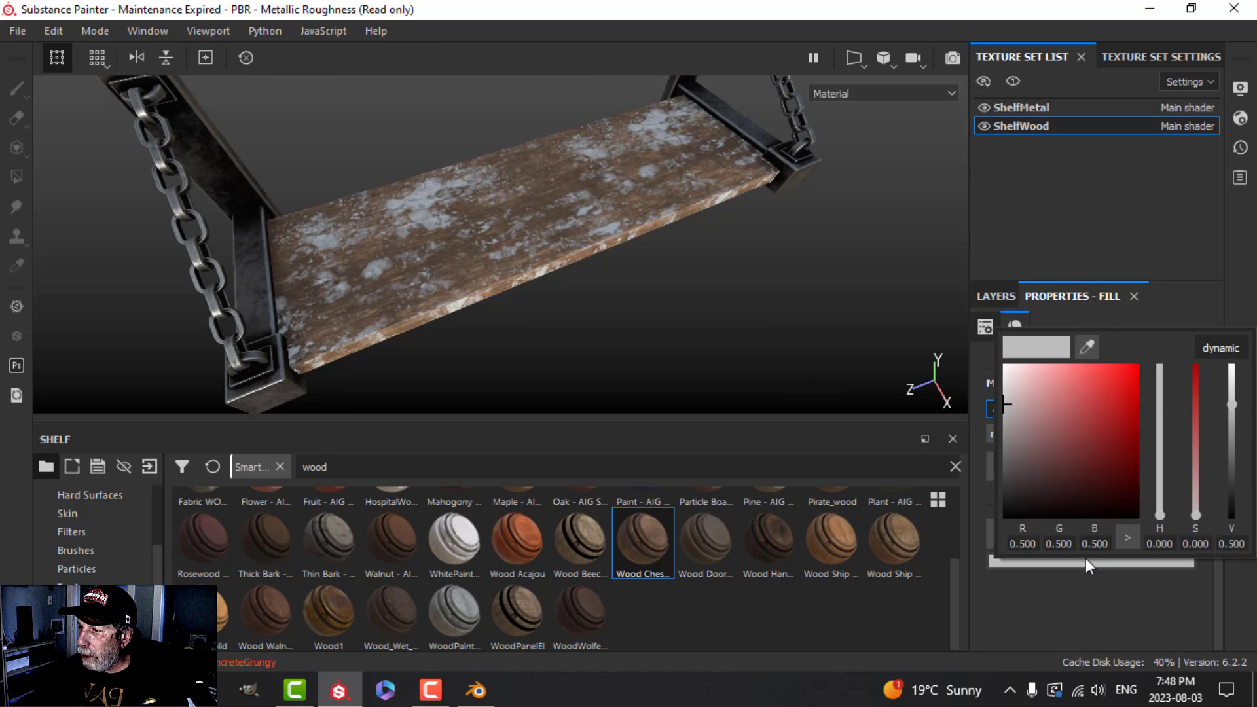
pyautogui.click(1087, 347)
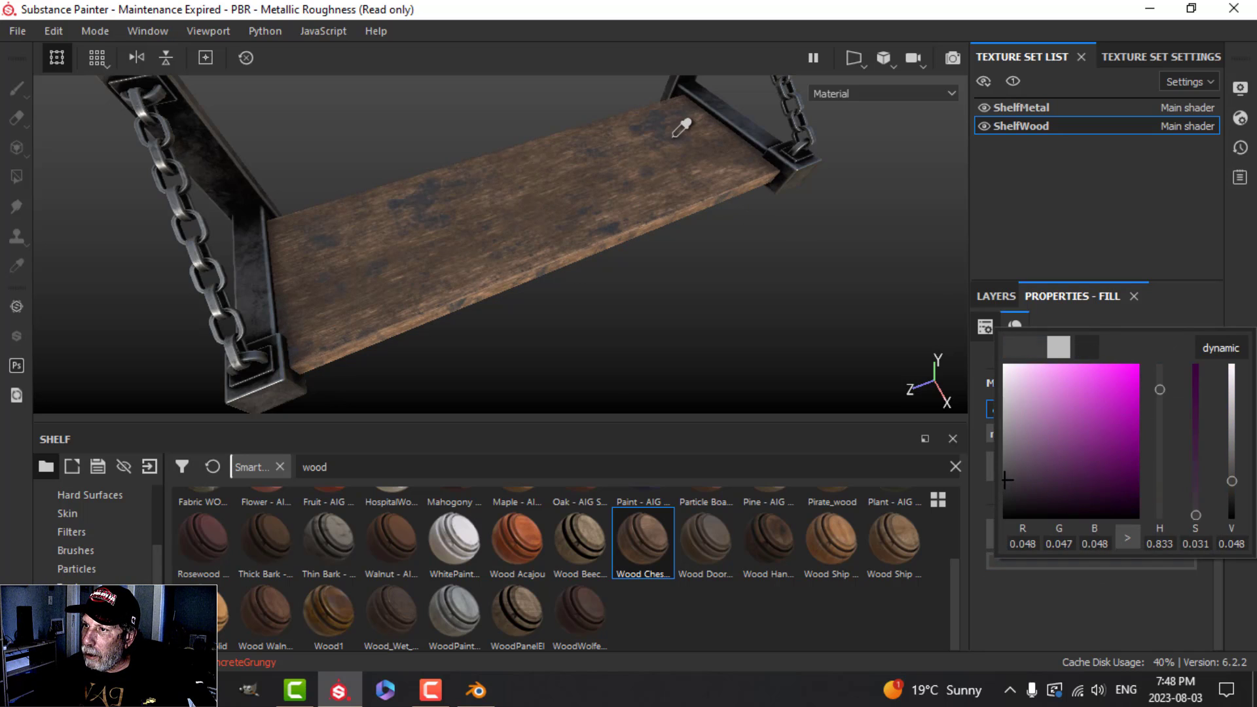
pyautogui.click(707, 139)
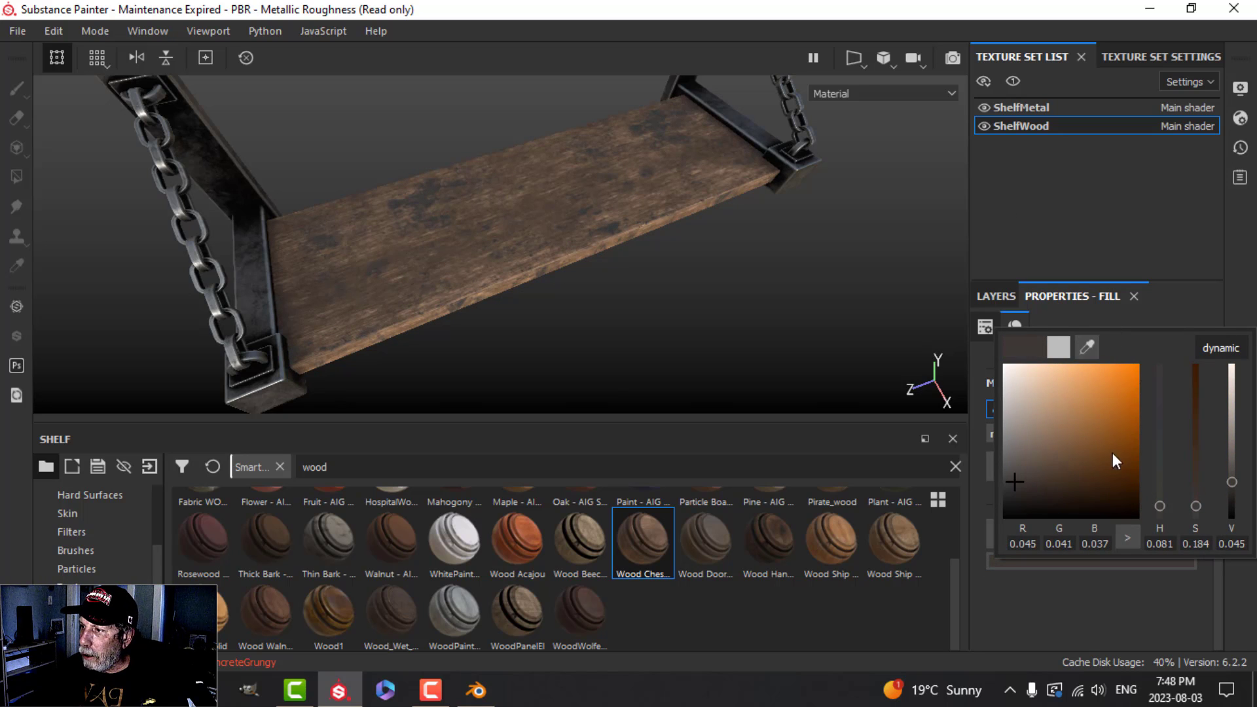
pyautogui.click(1090, 469)
pyautogui.moveTo(1090, 469); pyautogui.dragTo(1094, 469)
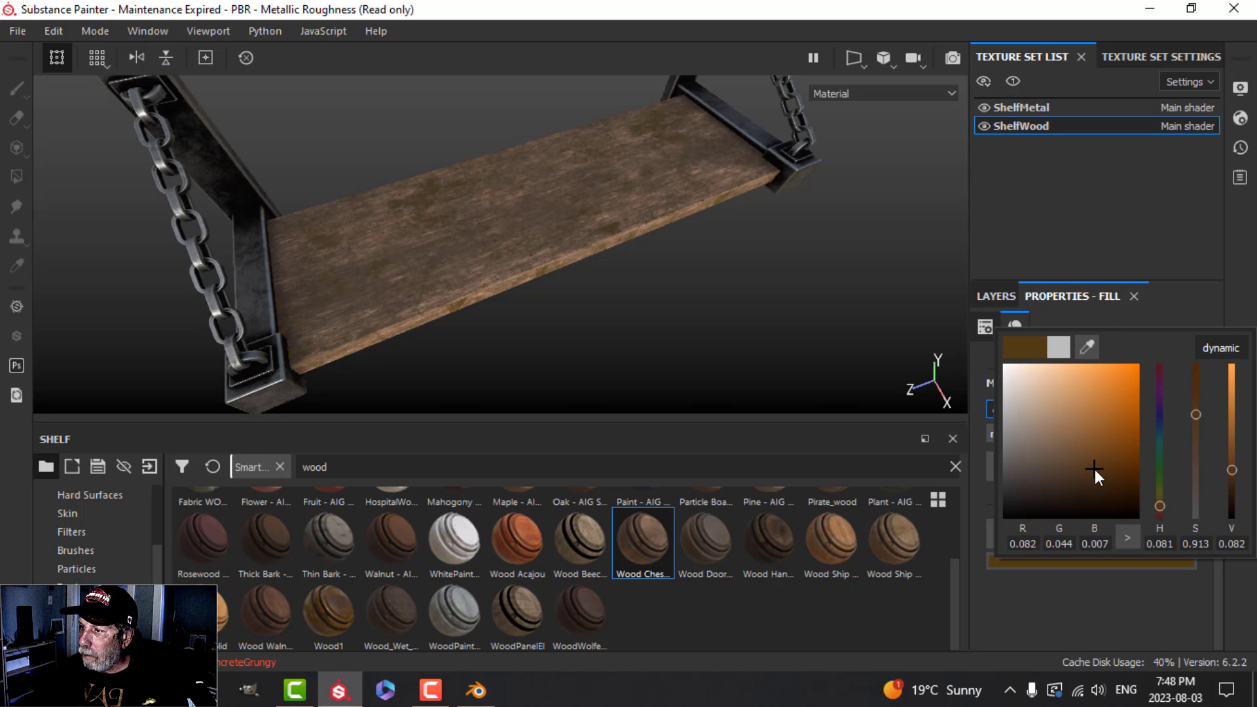
pyautogui.moveTo(1156, 508); pyautogui.dragTo(1160, 510)
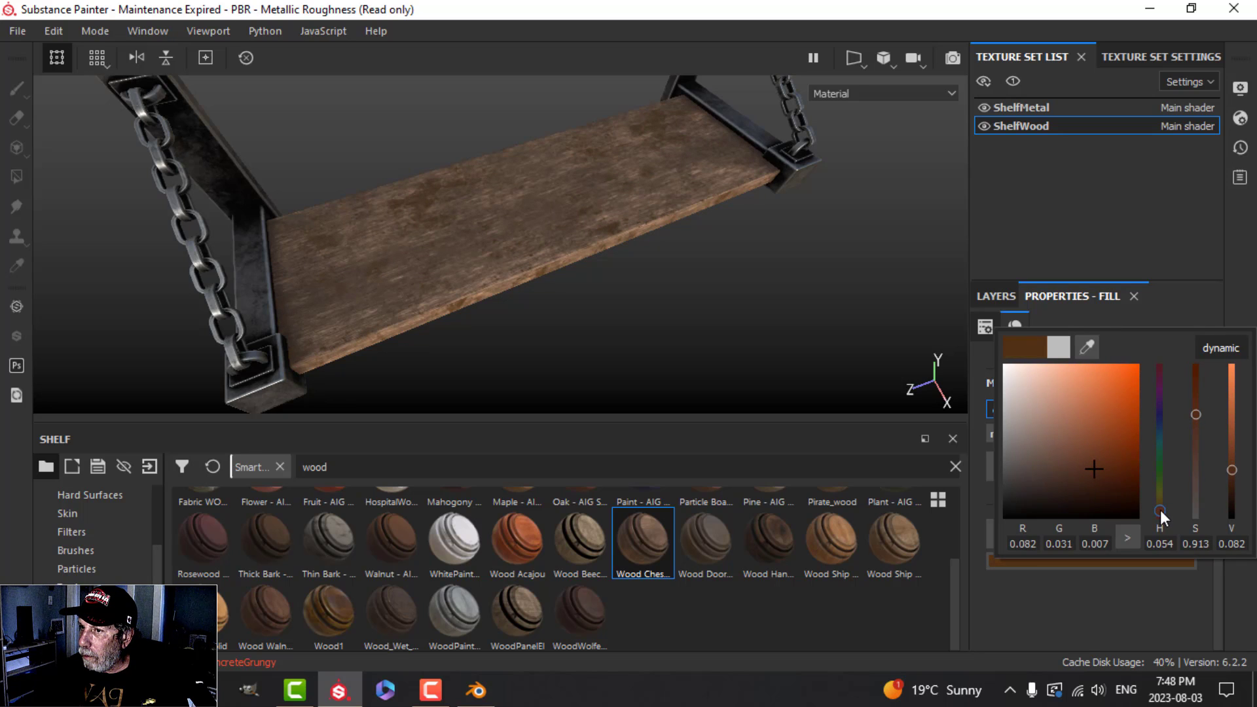
# Lower Fill layer 1's base color opacity to 47 and check the effect on the shelf board.
pyautogui.click(995, 296)
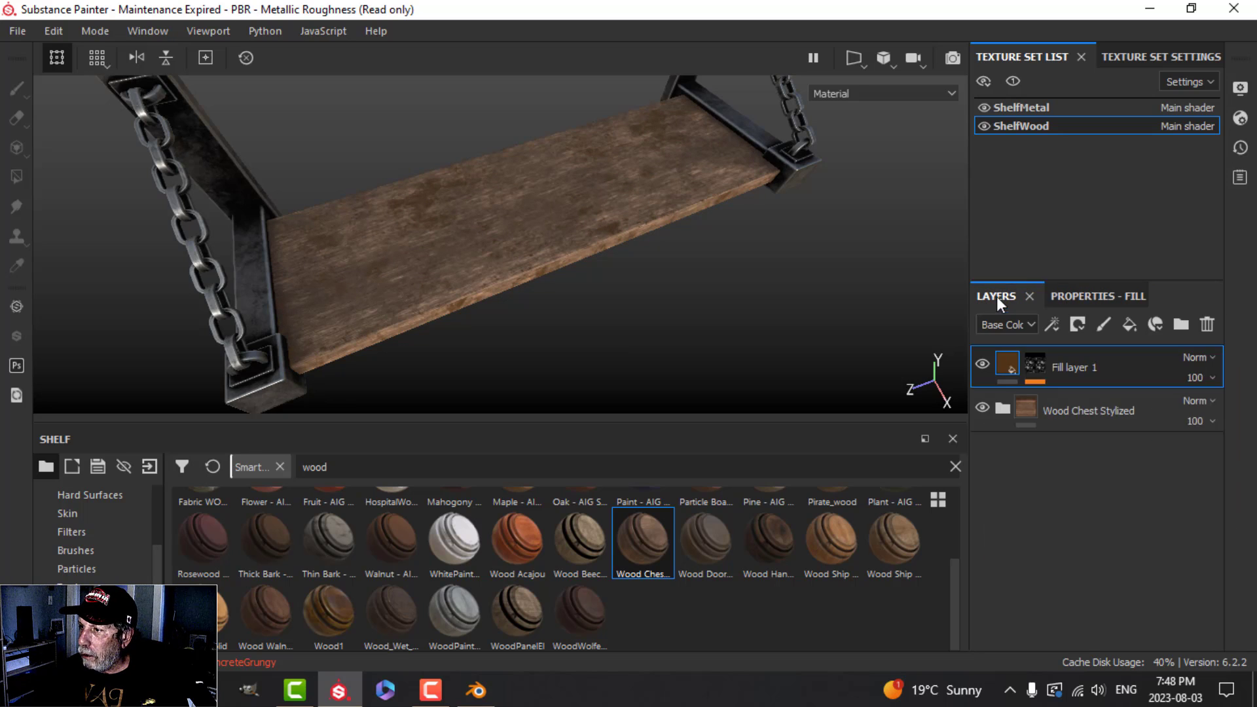
pyautogui.click(1213, 378)
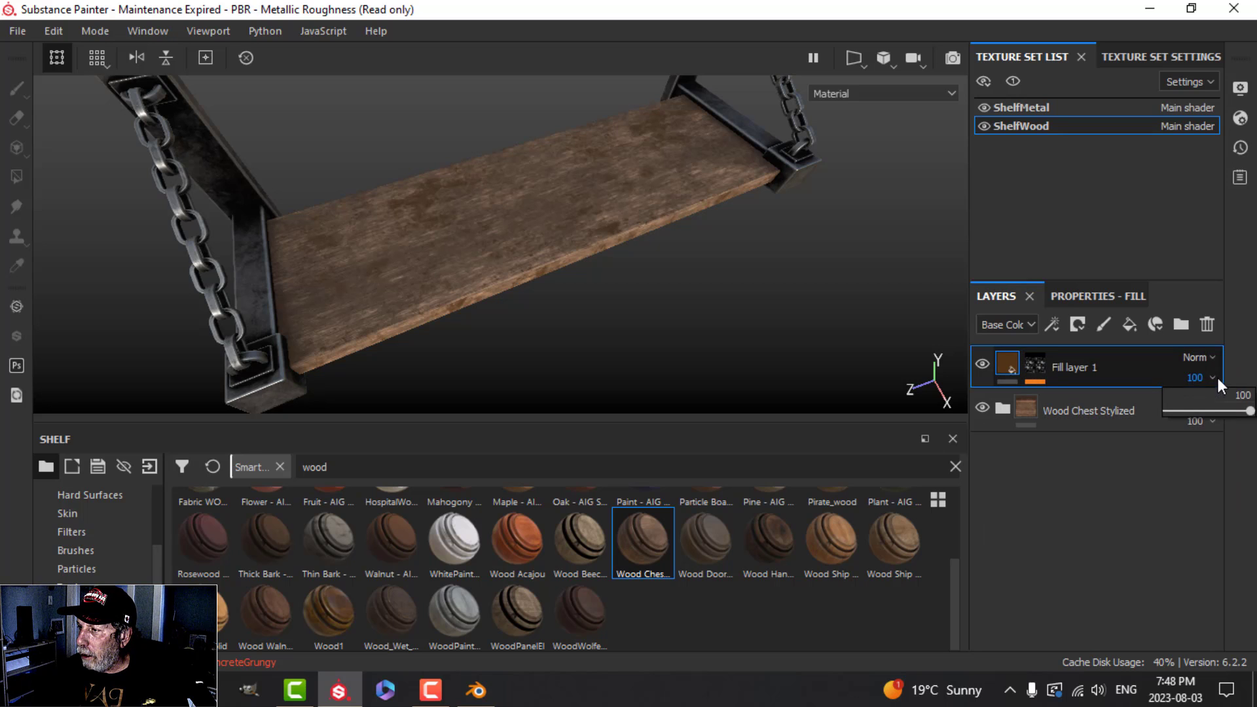
pyautogui.moveTo(1249, 411); pyautogui.dragTo(1205, 410)
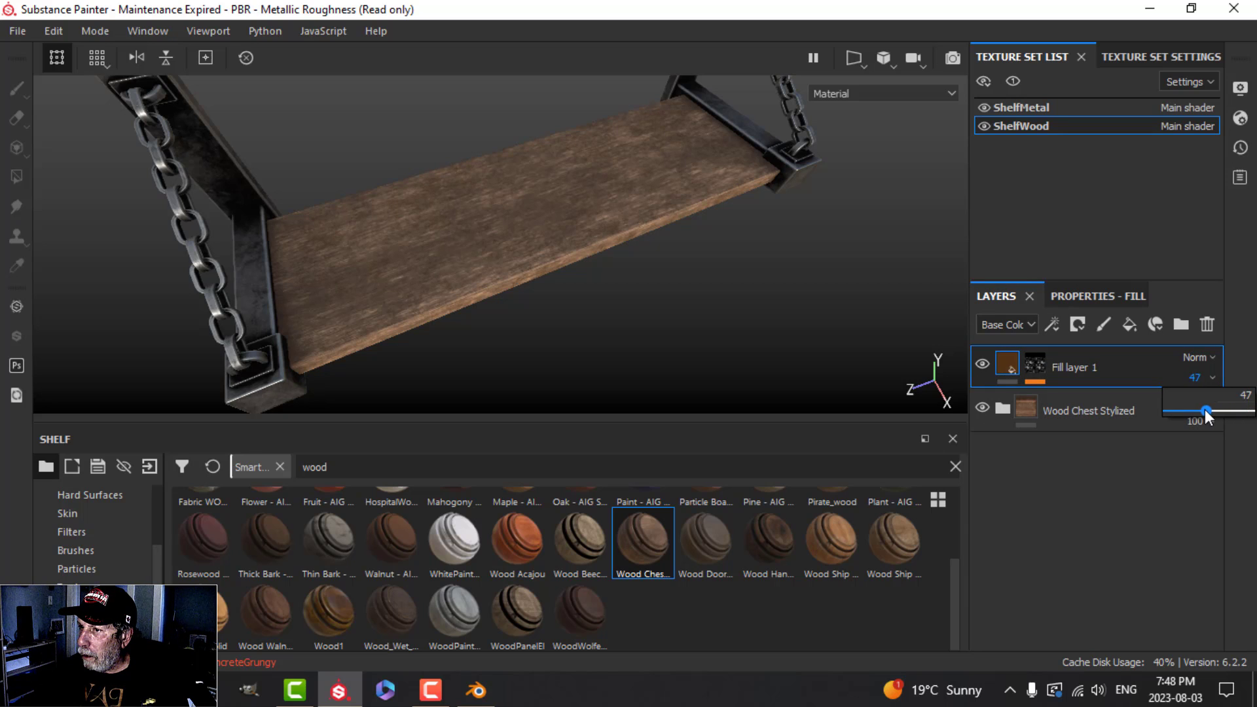
pyautogui.moveTo(662, 278)
pyautogui.keyDown('alt'); pyautogui.mouseDown()
pyautogui.moveTo(632, 314)
pyautogui.moveTo(649, 283)
pyautogui.mouseUp(); pyautogui.keyUp('alt')
pyautogui.scroll(2, 630, 312)
pyautogui.scroll(-2, 627, 311)
# Rename Fill layer 1 as Col Var1.
pyautogui.click(1028, 365)
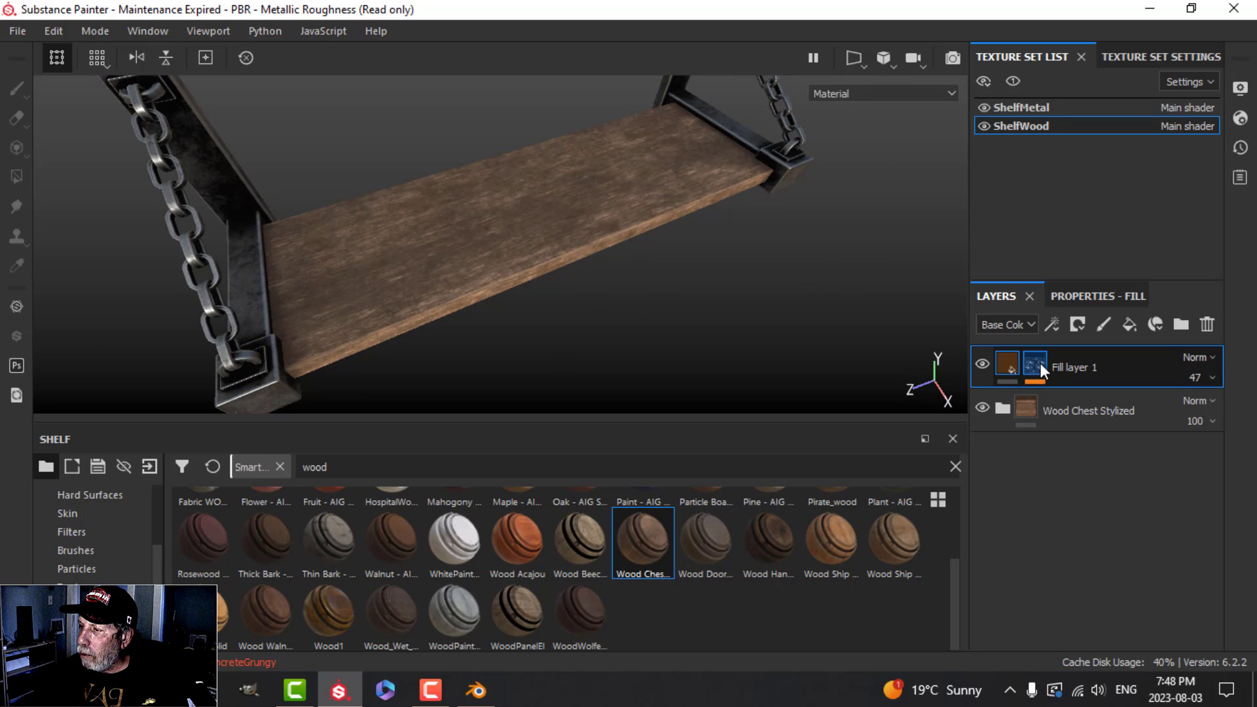
pyautogui.rightClick(1086, 368)
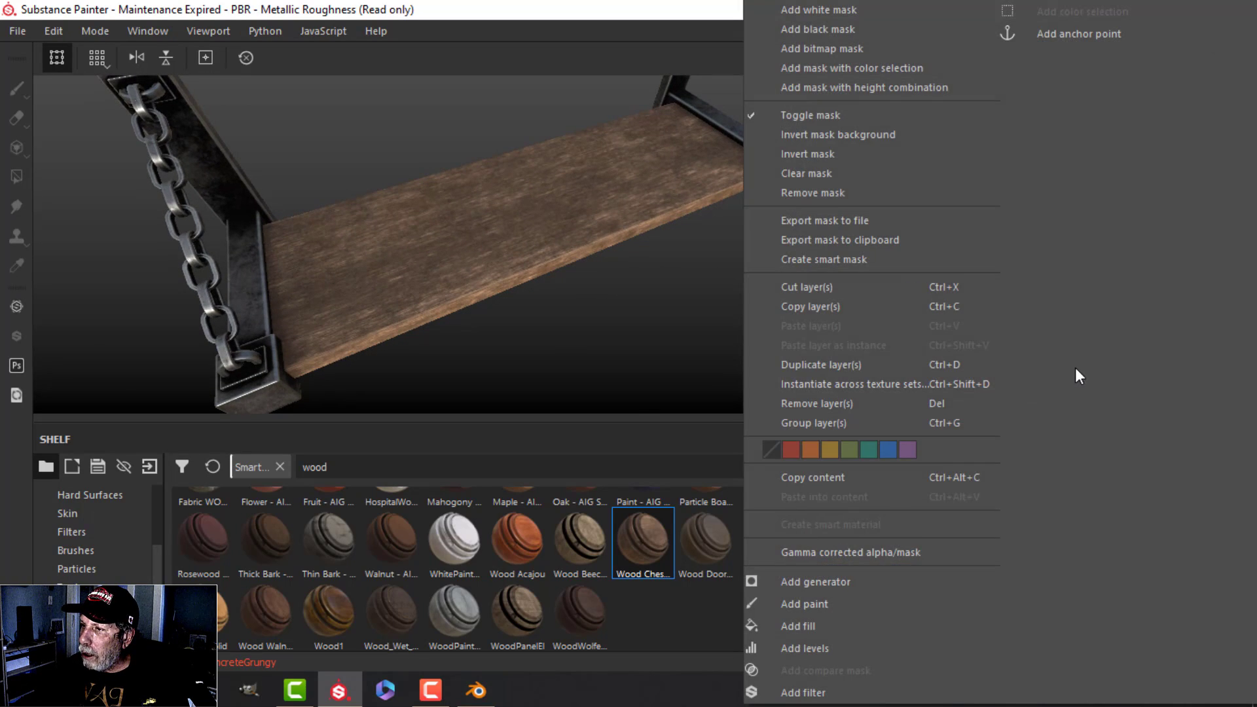
pyautogui.click(1075, 367)
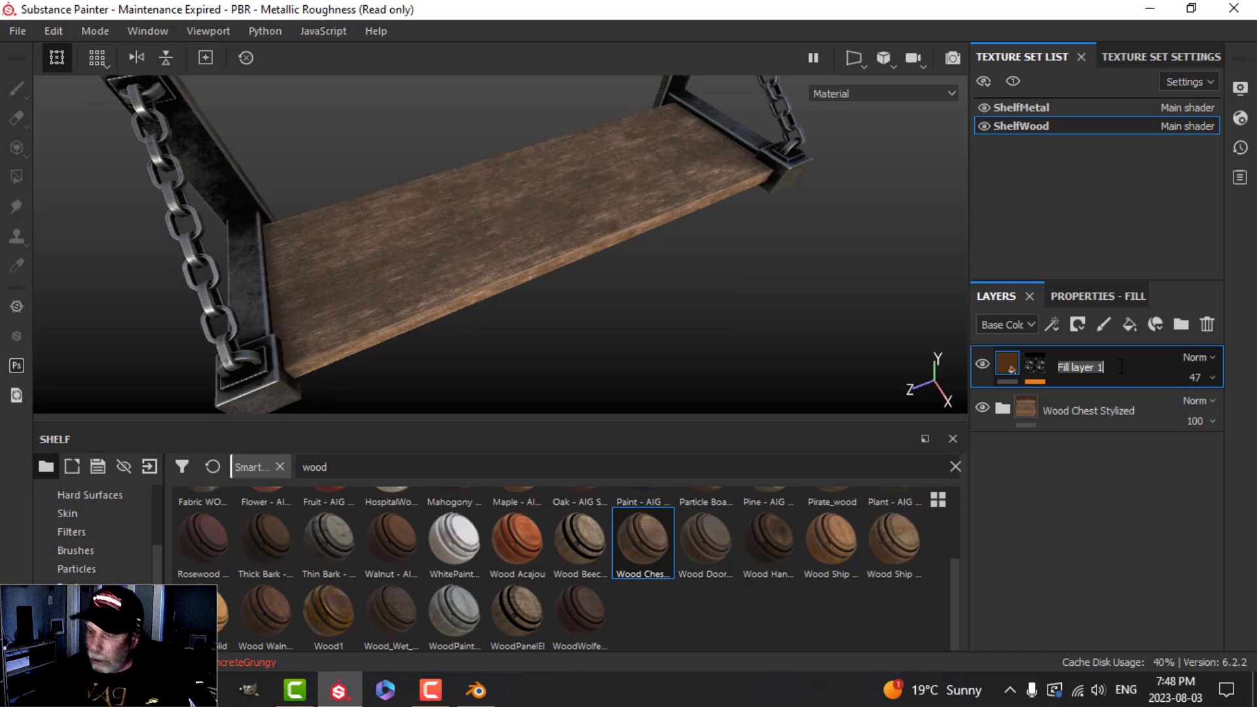
pyautogui.write('Col Var1')
pyautogui.press('Return')
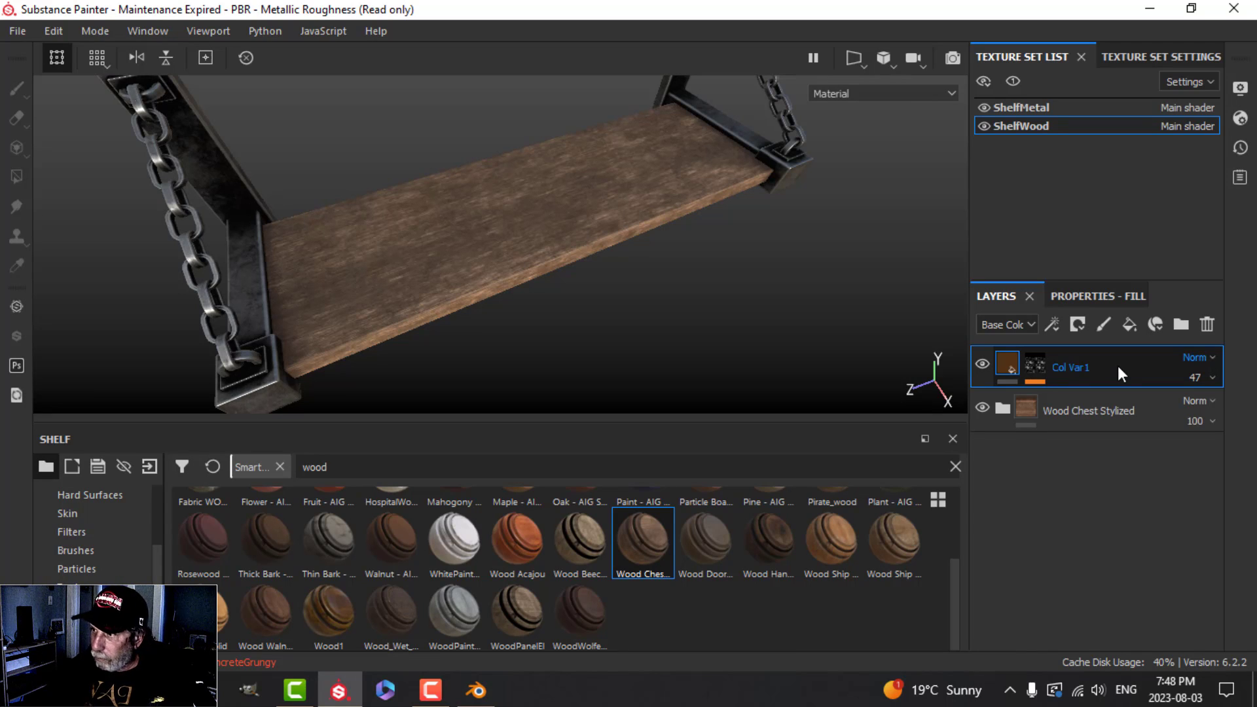
# Add a color-only fill layer above Col Var1 with a fill effect in its black mask.
pyautogui.click(1129, 323)
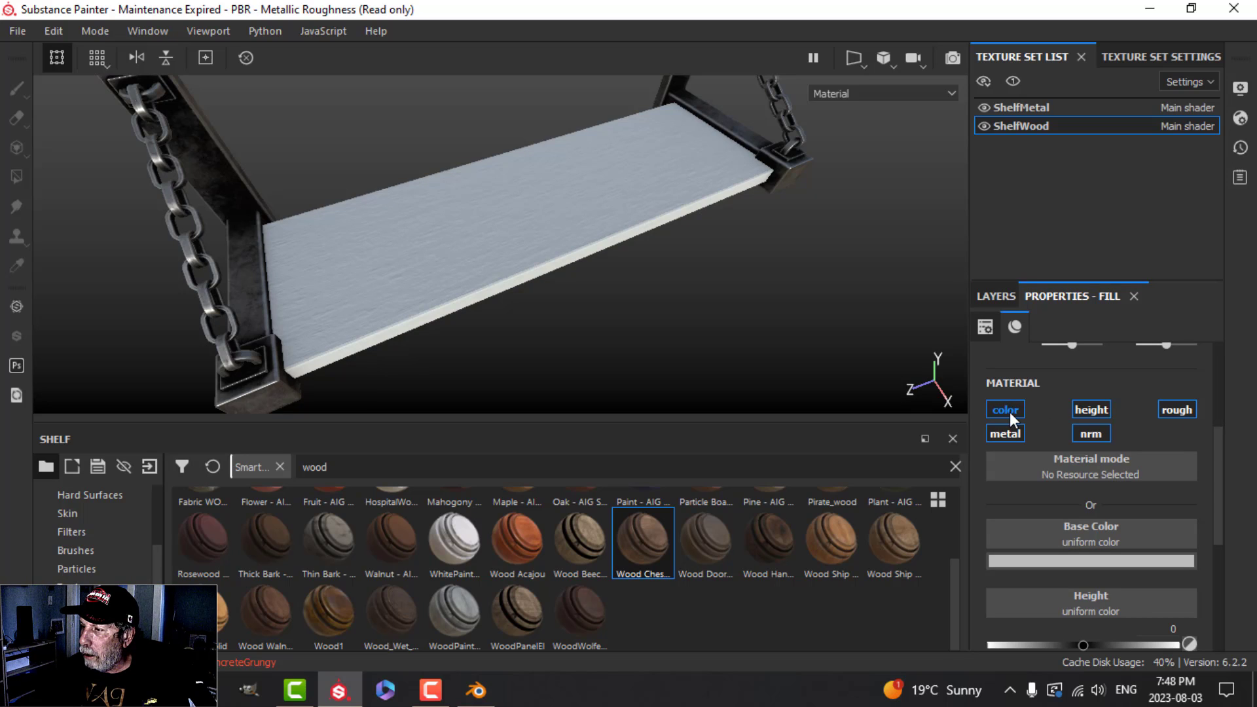
pyautogui.keyDown('alt'); pyautogui.click(1009, 411); pyautogui.keyUp('alt')
pyautogui.click(995, 296)
pyautogui.click(1077, 324)
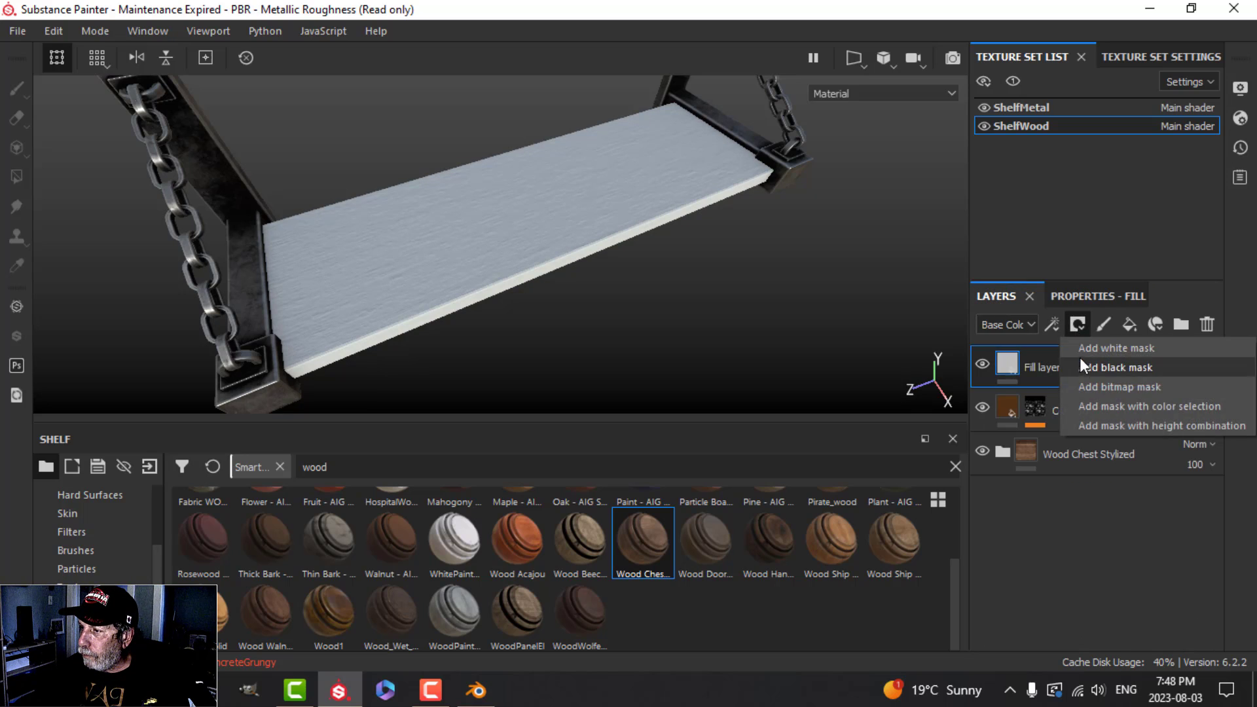
pyautogui.click(1080, 366)
pyautogui.click(1051, 324)
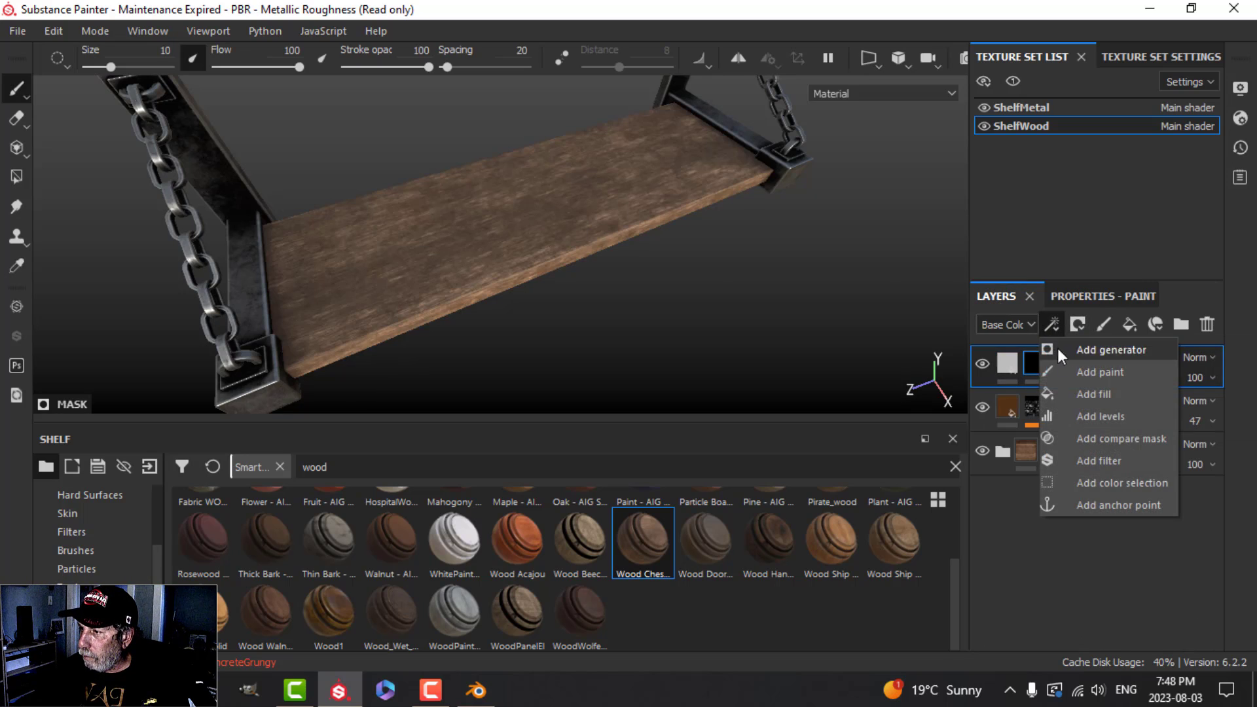
pyautogui.click(1079, 393)
# Apply Grunge Map 007 as the grayscale source of the new mask's fill effect.
pyautogui.click(1097, 419)
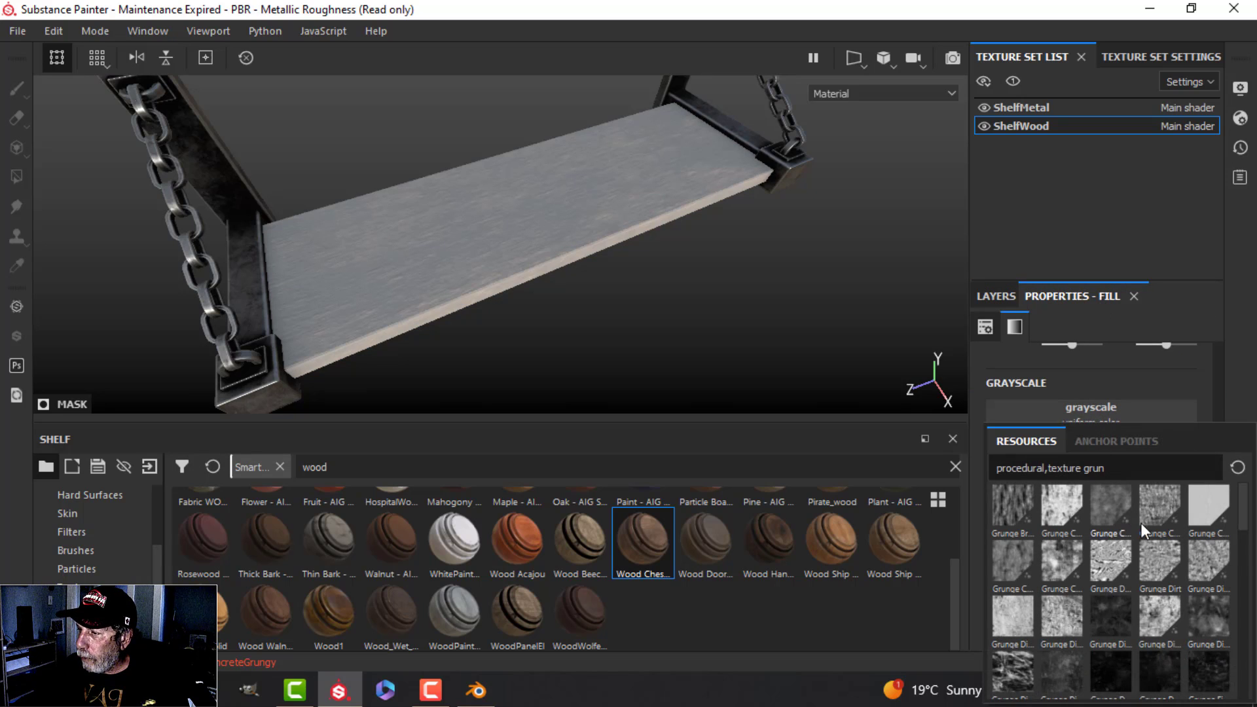
pyautogui.scroll(-5, 1131, 540)
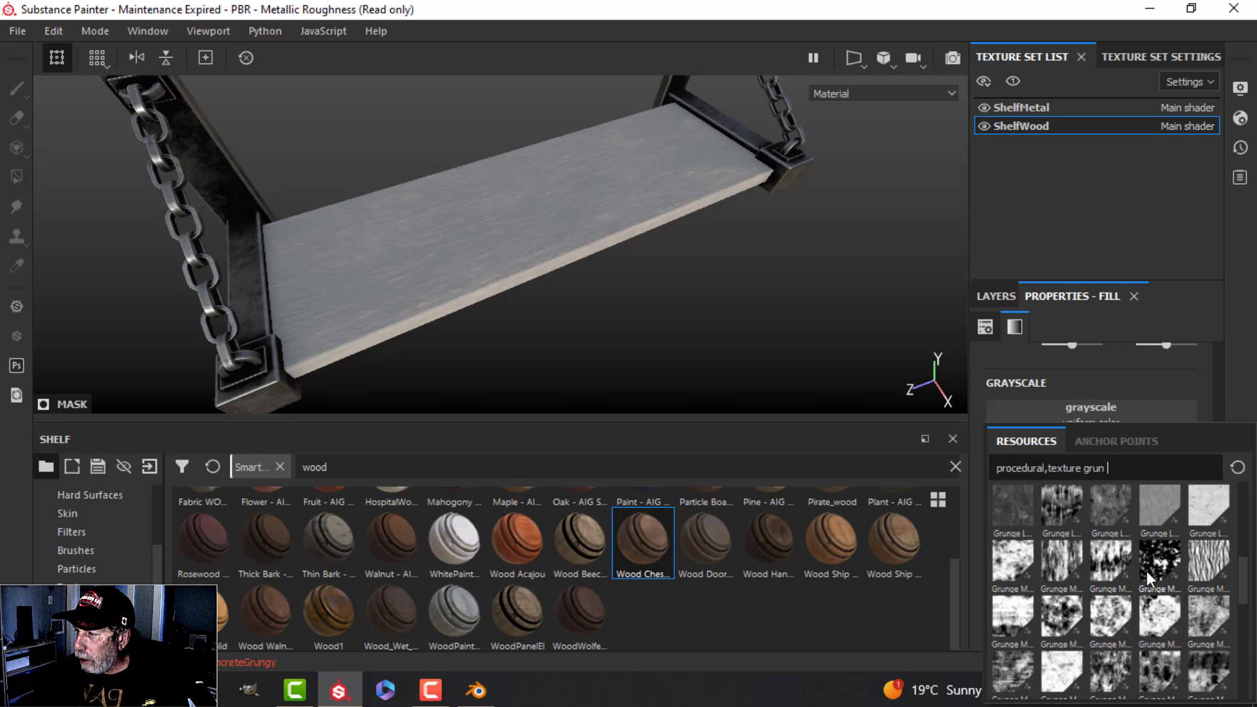
pyautogui.click(1068, 621)
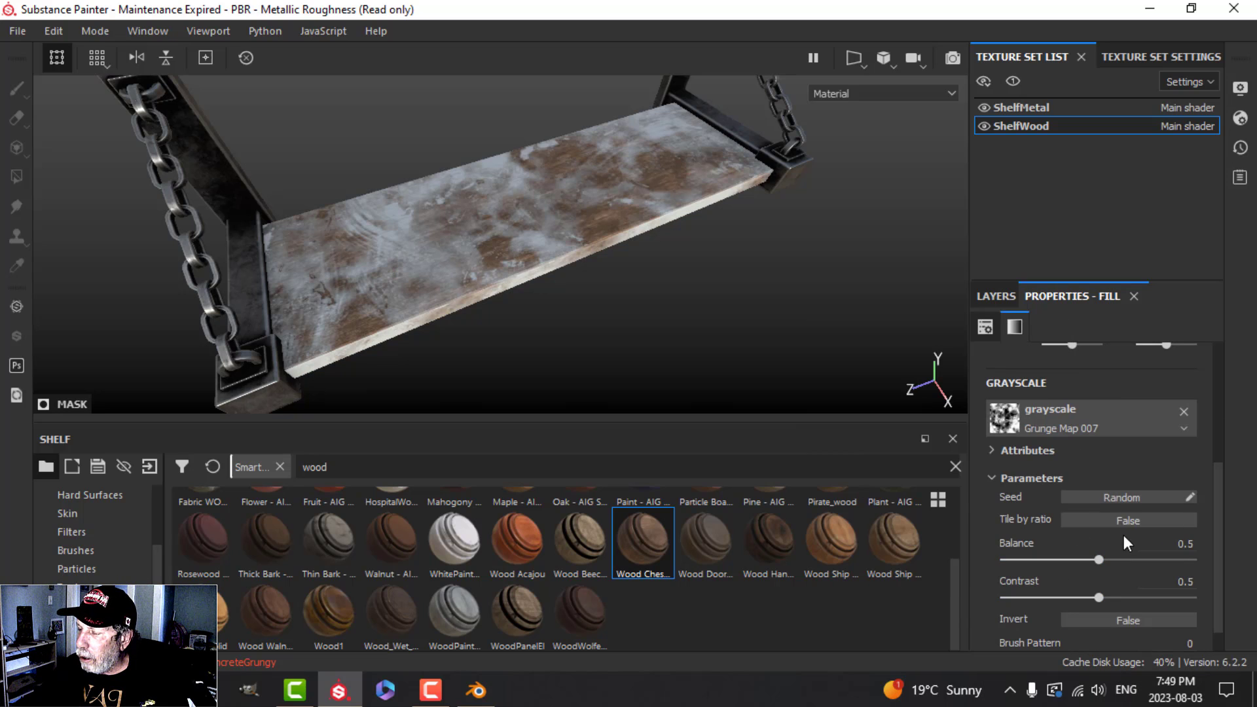
# Switch the mask's Grunge Map 007 fill to tri-planar projection with a hardness of 0.38.
pyautogui.scroll(3, 1071, 356)
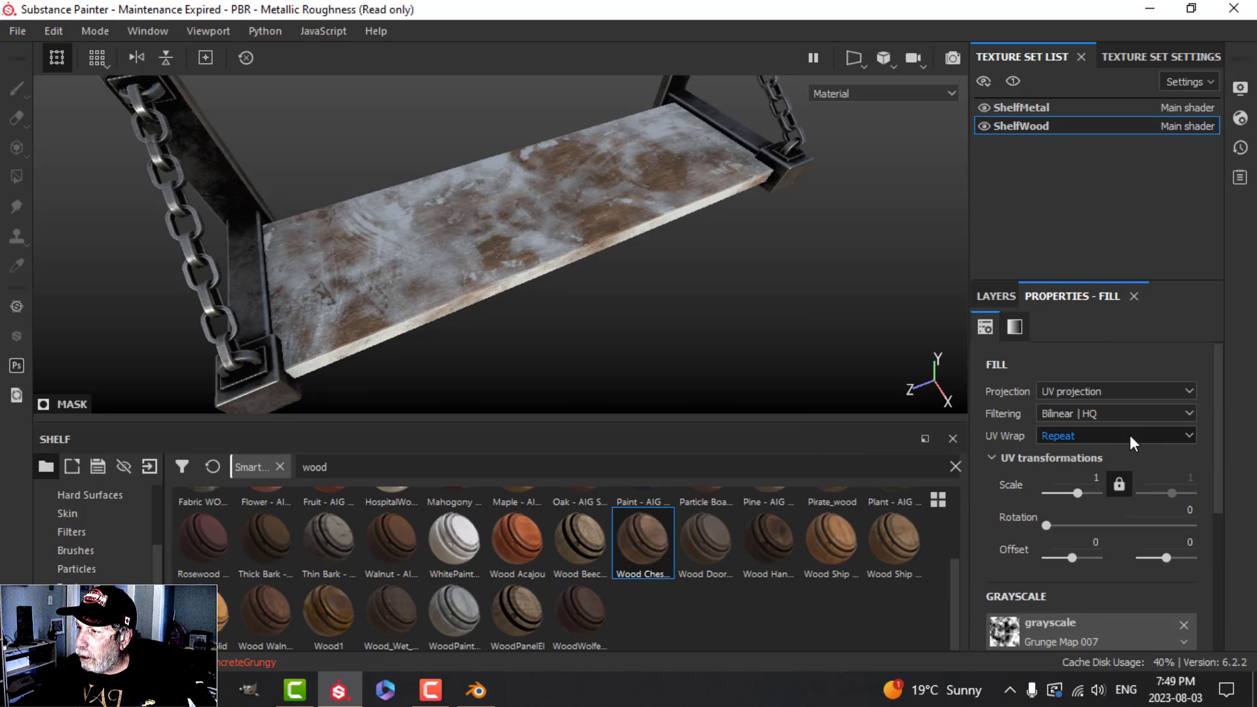
pyautogui.click(1097, 393)
pyautogui.click(1078, 432)
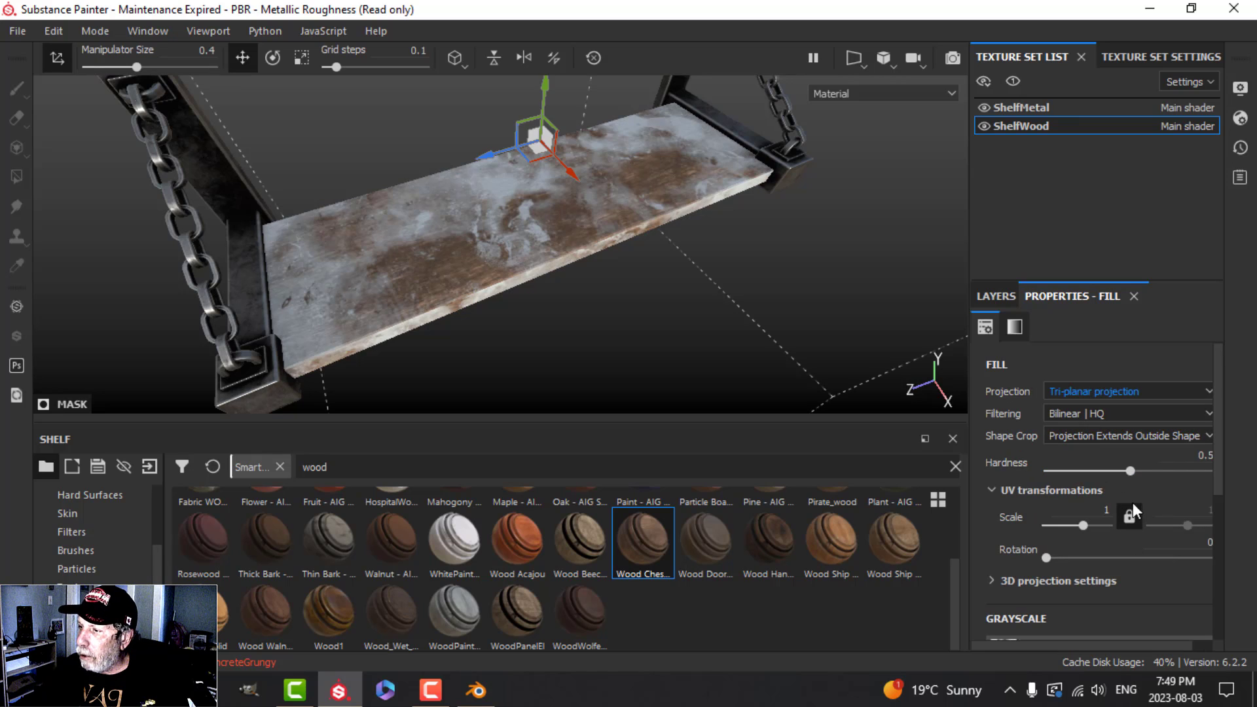
pyautogui.moveTo(1130, 471); pyautogui.dragTo(1110, 474)
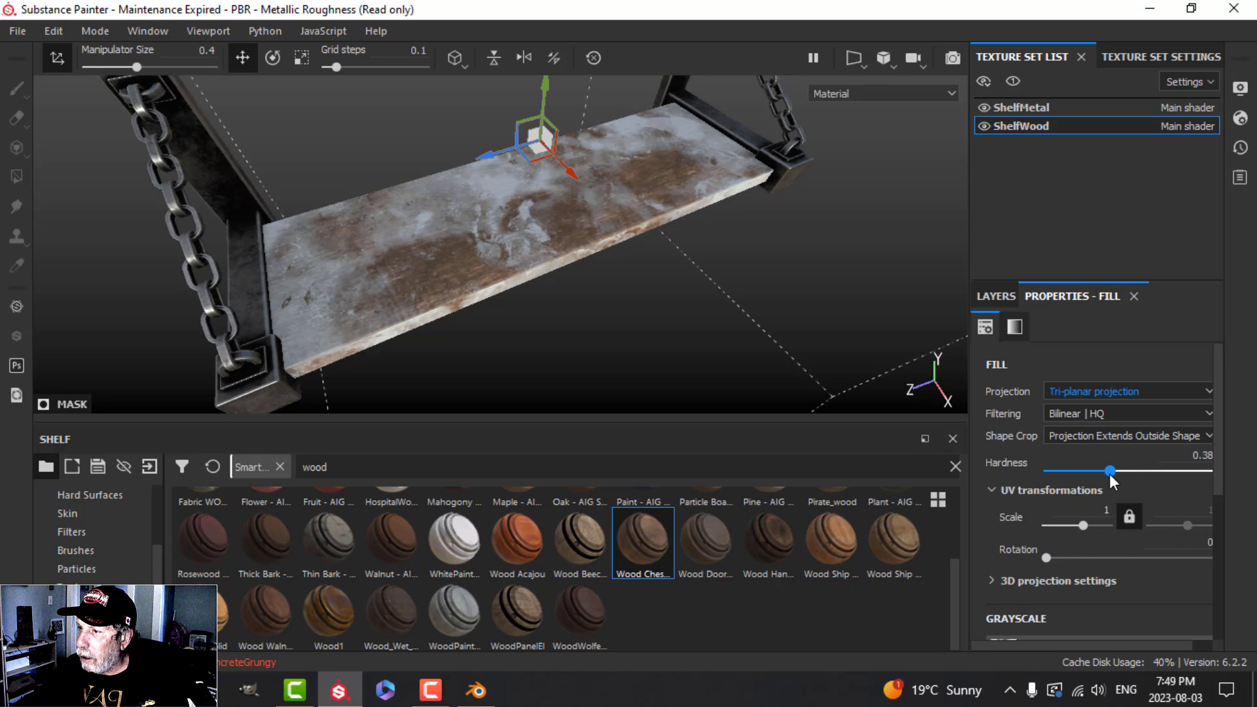
# Lower the Grunge Map 007 balance to about 0.26 in Fill layer 1's mask.
pyautogui.scroll(-2, 1130, 564)
pyautogui.scroll(-2, 1126, 558)
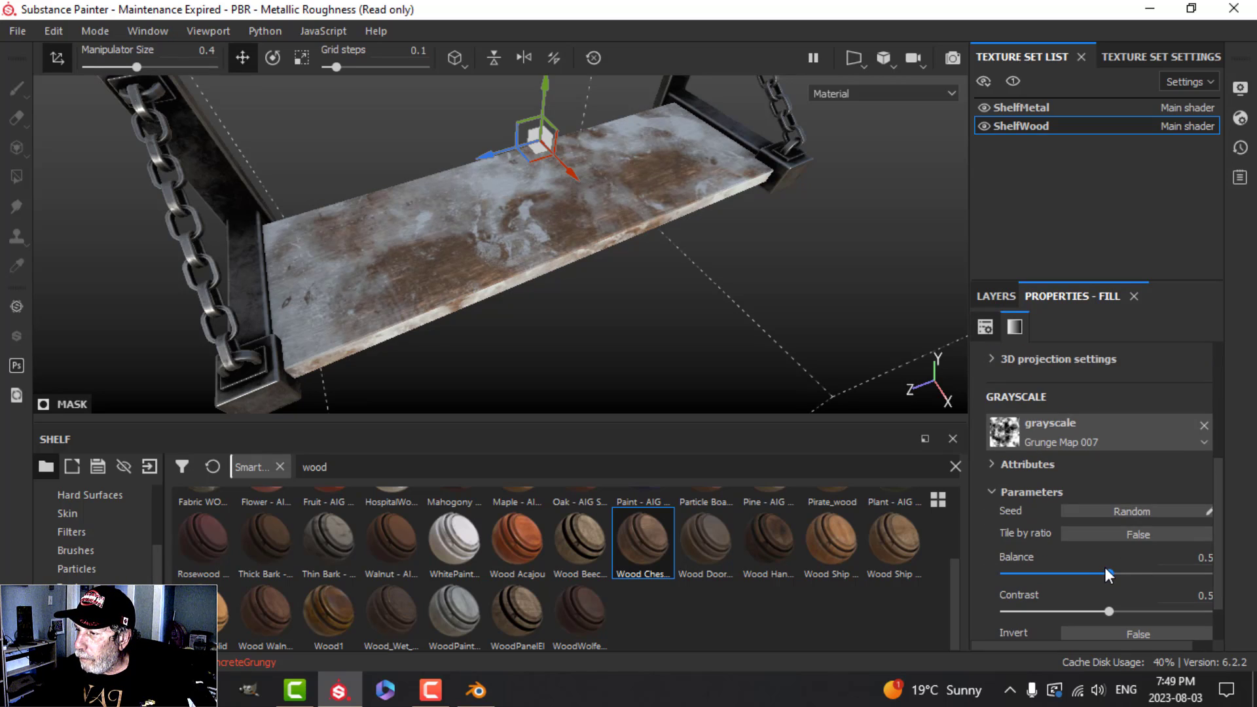
pyautogui.moveTo(1109, 572); pyautogui.dragTo(1056, 574)
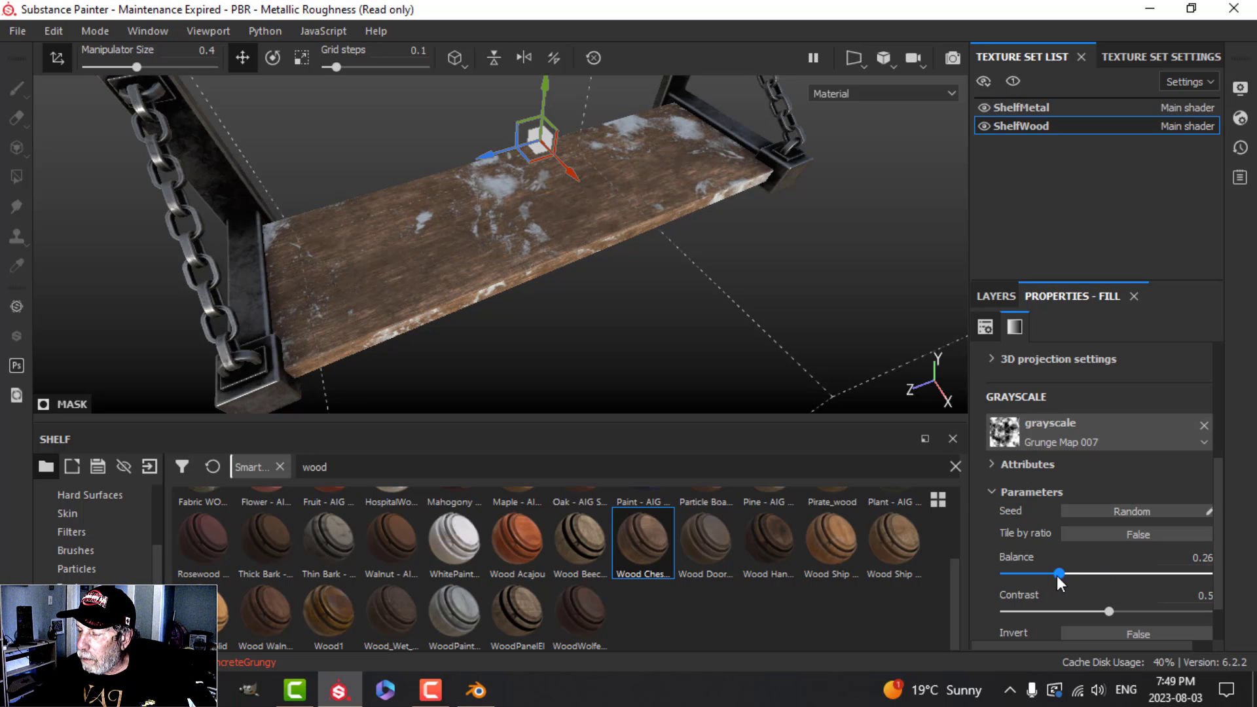
# Try a dark red base color on Fill layer 1, about RGB 0.117, 0.006, 0.006.
pyautogui.click(996, 296)
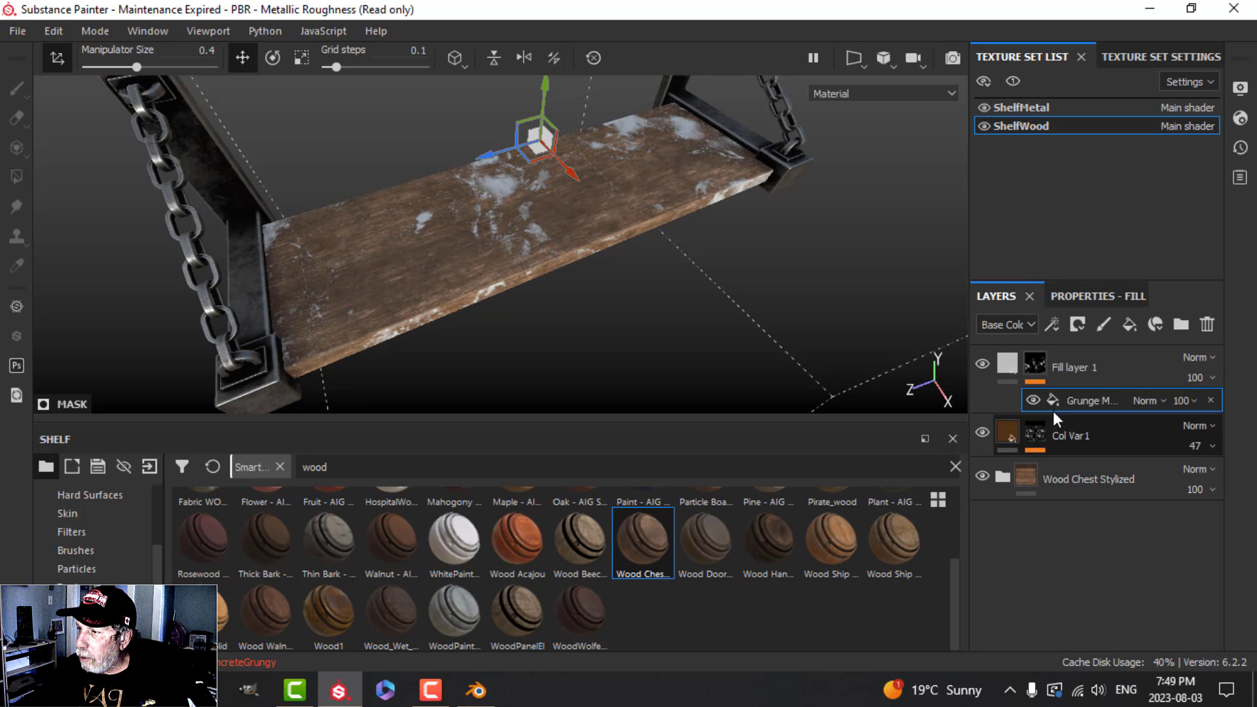
pyautogui.click(1008, 360)
pyautogui.click(1070, 296)
pyautogui.click(1082, 563)
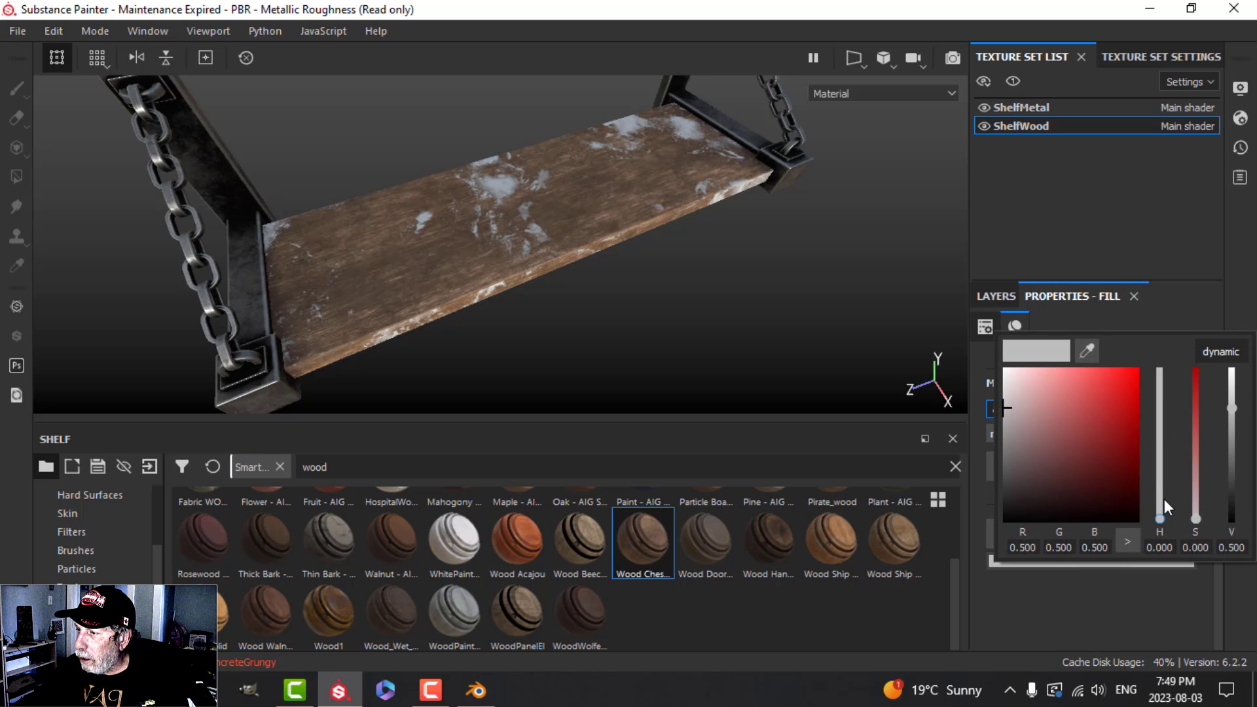
pyautogui.click(1110, 463)
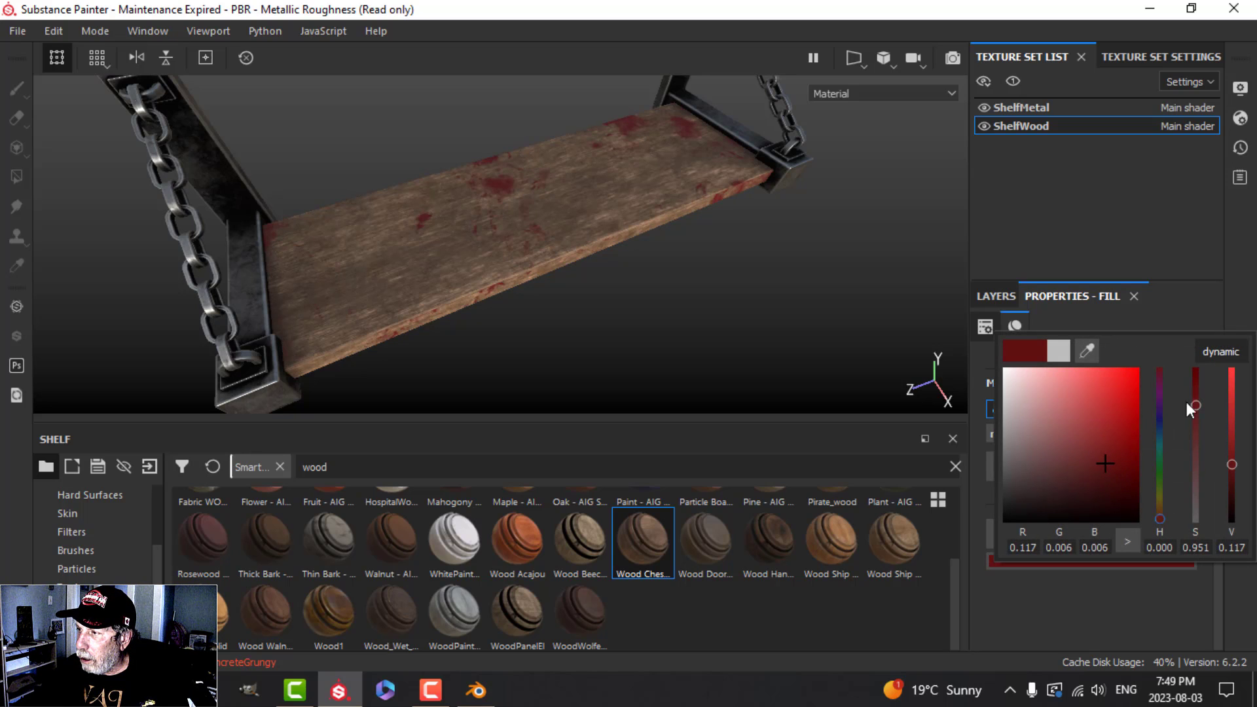
# Lower Fill layer 1's base color opacity to 35 and check the board.
pyautogui.click(996, 296)
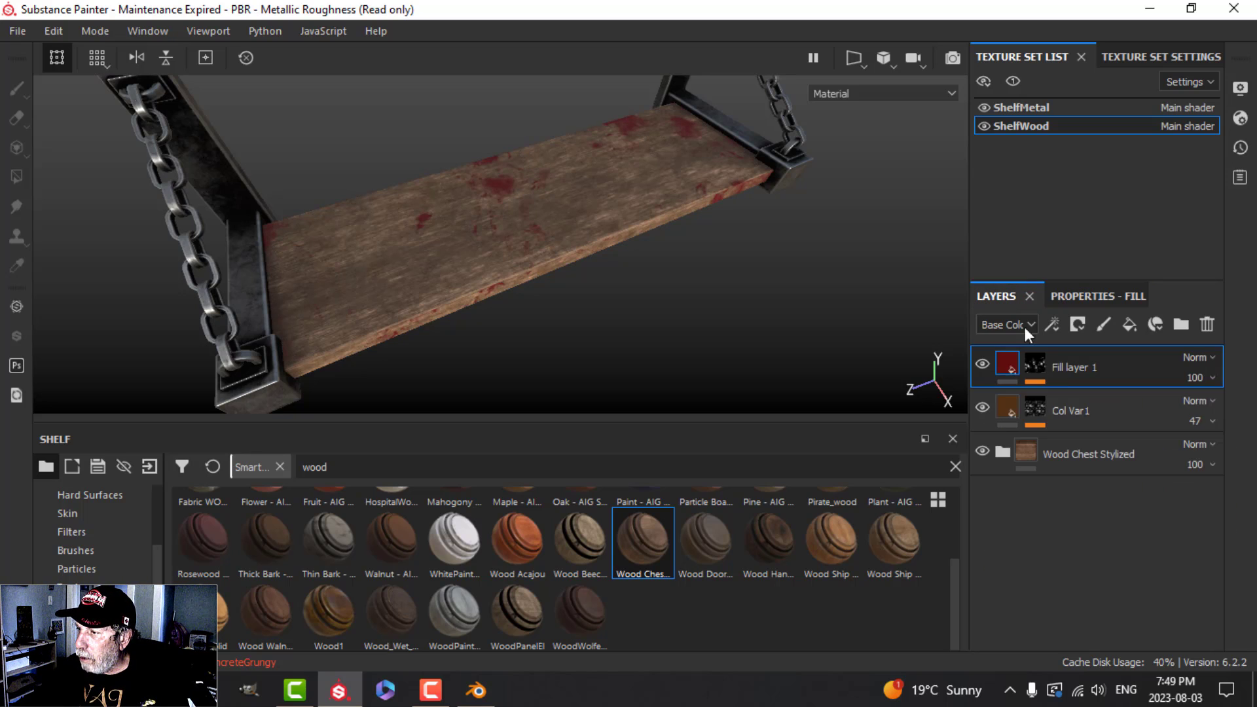
pyautogui.click(1211, 378)
pyautogui.moveTo(1249, 411); pyautogui.dragTo(1197, 414)
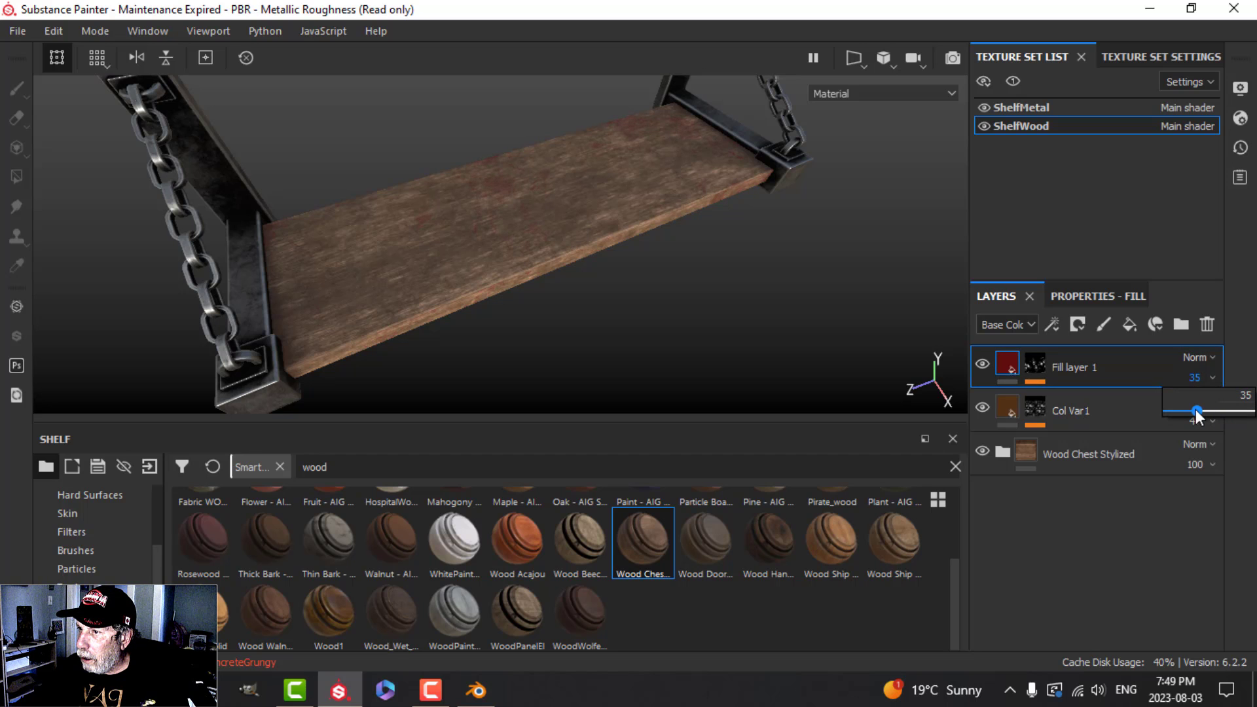
pyautogui.keyDown('alt'); pyautogui.moveTo(535, 274); pyautogui.dragTo(822, 303); pyautogui.keyUp('alt')
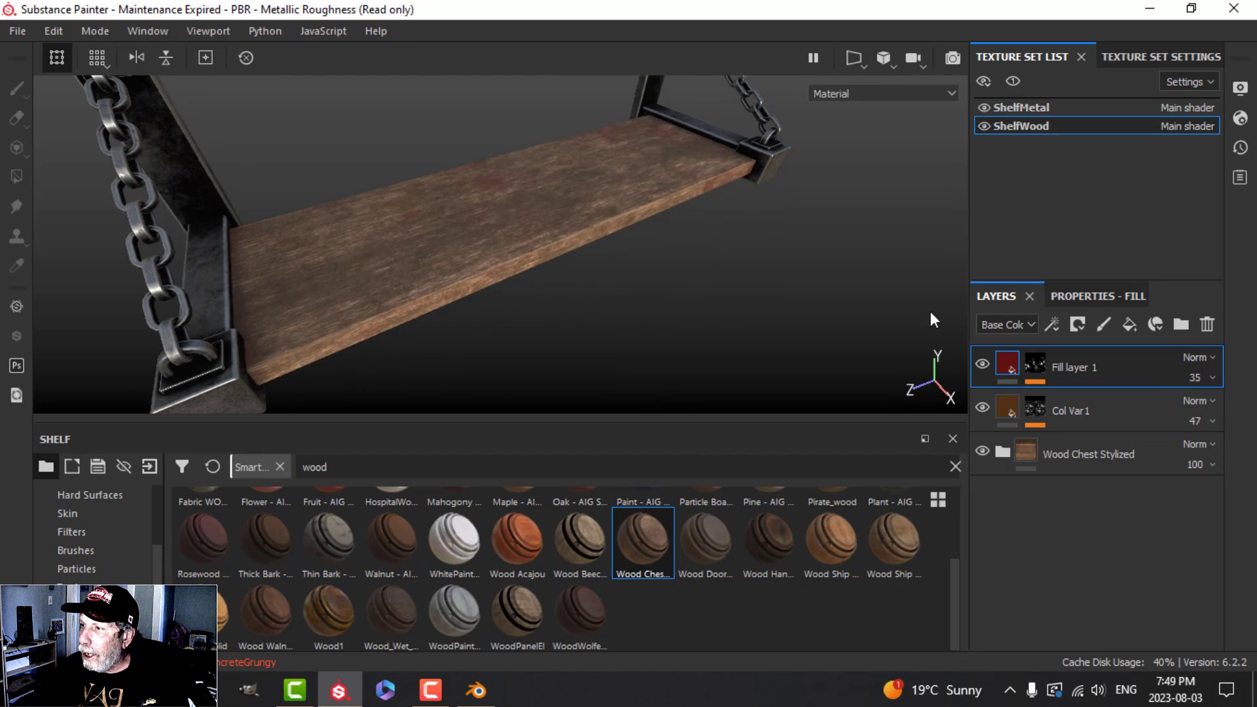
# Change Fill layer 1's base color to a light grey and check it on the shelf board.
pyautogui.click(1062, 298)
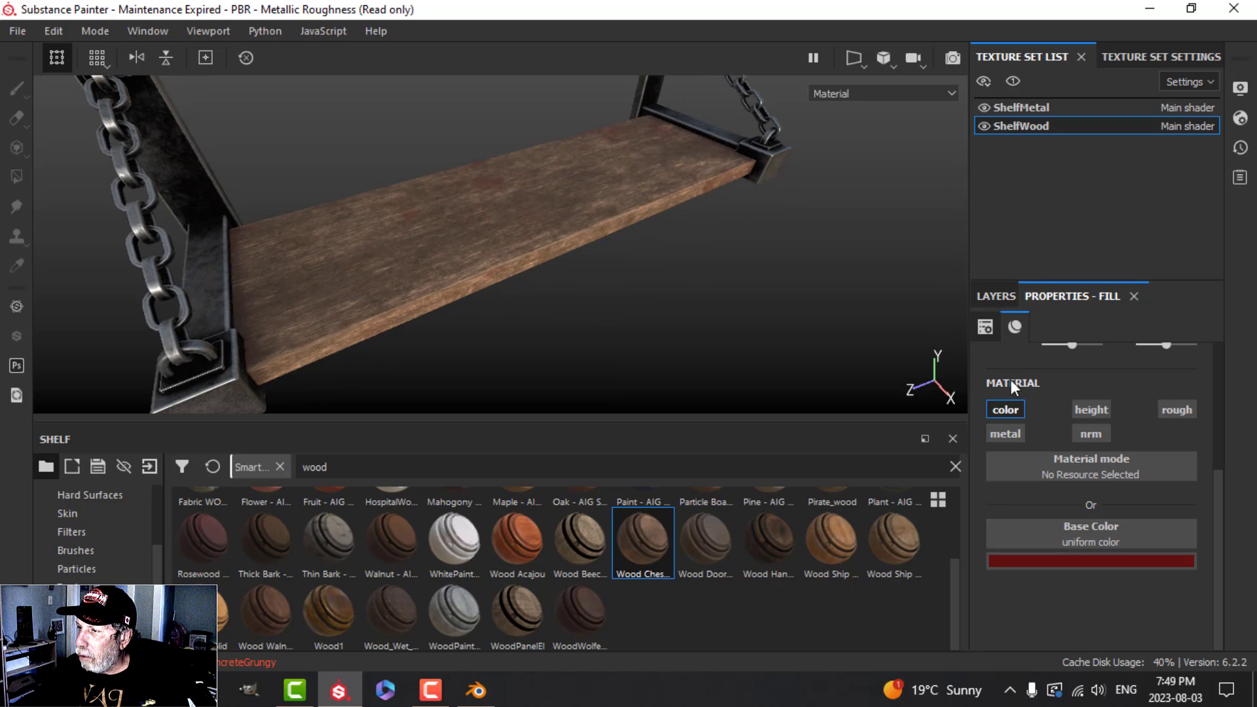
pyautogui.click(1067, 560)
pyautogui.click(1006, 421)
pyautogui.moveTo(1005, 422); pyautogui.dragTo(1001, 415)
pyautogui.moveTo(574, 287)
pyautogui.keyDown('alt'); pyautogui.mouseDown()
pyautogui.moveTo(578, 259)
pyautogui.moveTo(579, 279)
pyautogui.mouseUp(); pyautogui.keyUp('alt')
# Set the light grey Fill layer 1's base color opacity to 27 and inspect the whole shelf.
pyautogui.click(998, 296)
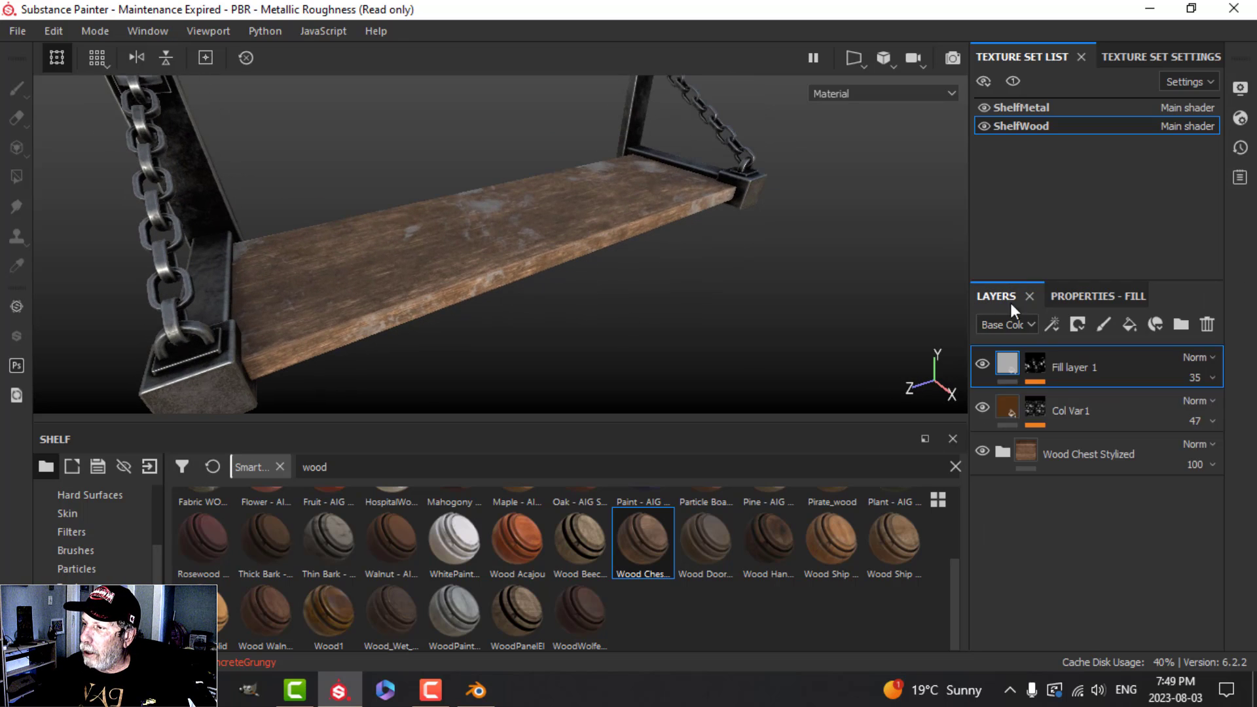
pyautogui.click(1213, 378)
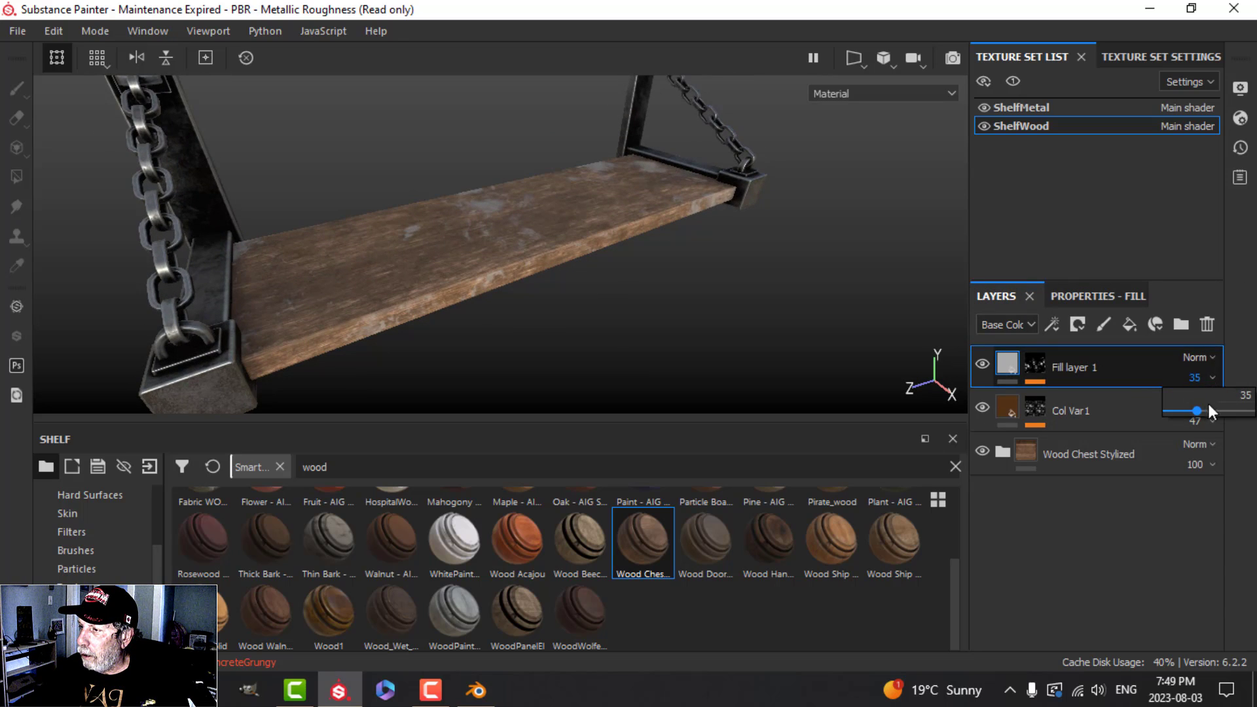
pyautogui.moveTo(1198, 411); pyautogui.dragTo(1187, 411)
pyautogui.keyDown('alt'); pyautogui.moveTo(707, 308); pyautogui.dragTo(629, 265); pyautogui.keyUp('alt')
pyautogui.scroll(-2, 628, 267)
pyautogui.keyDown('alt'); pyautogui.moveTo(625, 278); pyautogui.dragTo(621, 306, button='middle'); pyautogui.keyUp('alt')
pyautogui.keyDown('alt'); pyautogui.moveTo(621, 306); pyautogui.dragTo(617, 288); pyautogui.keyUp('alt')
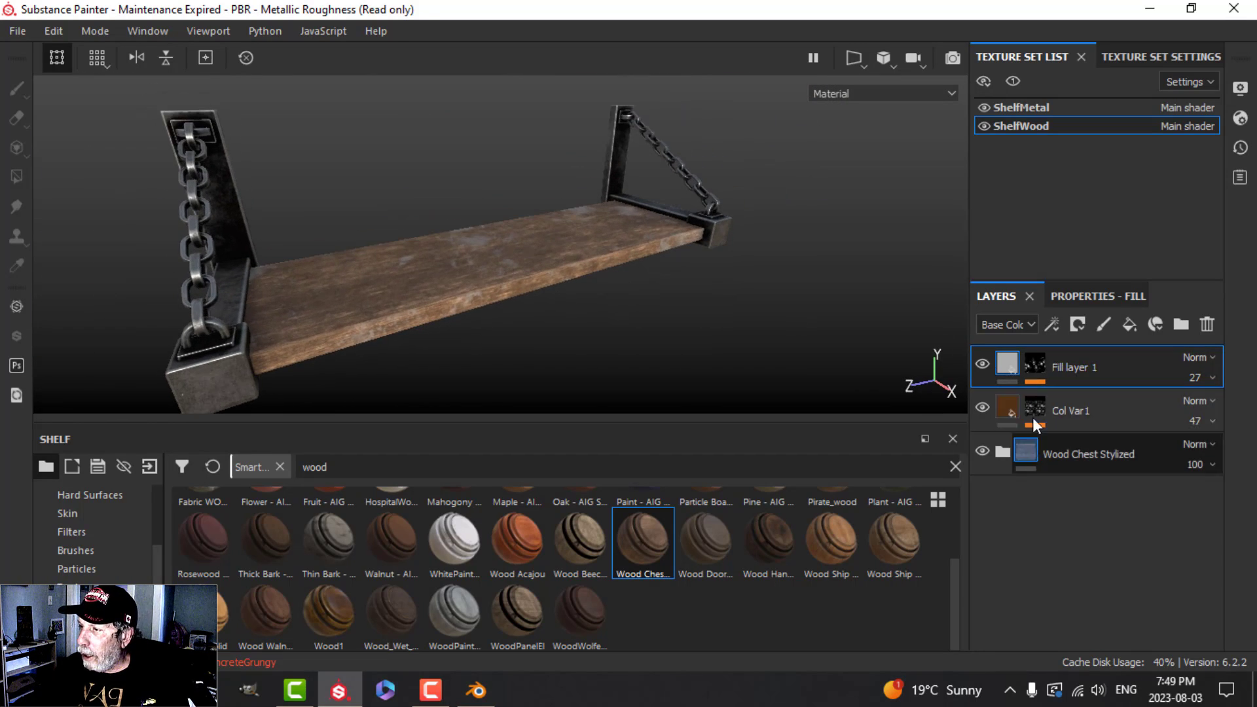
# Rename Fill layer 1 as dust.
pyautogui.write('dust')
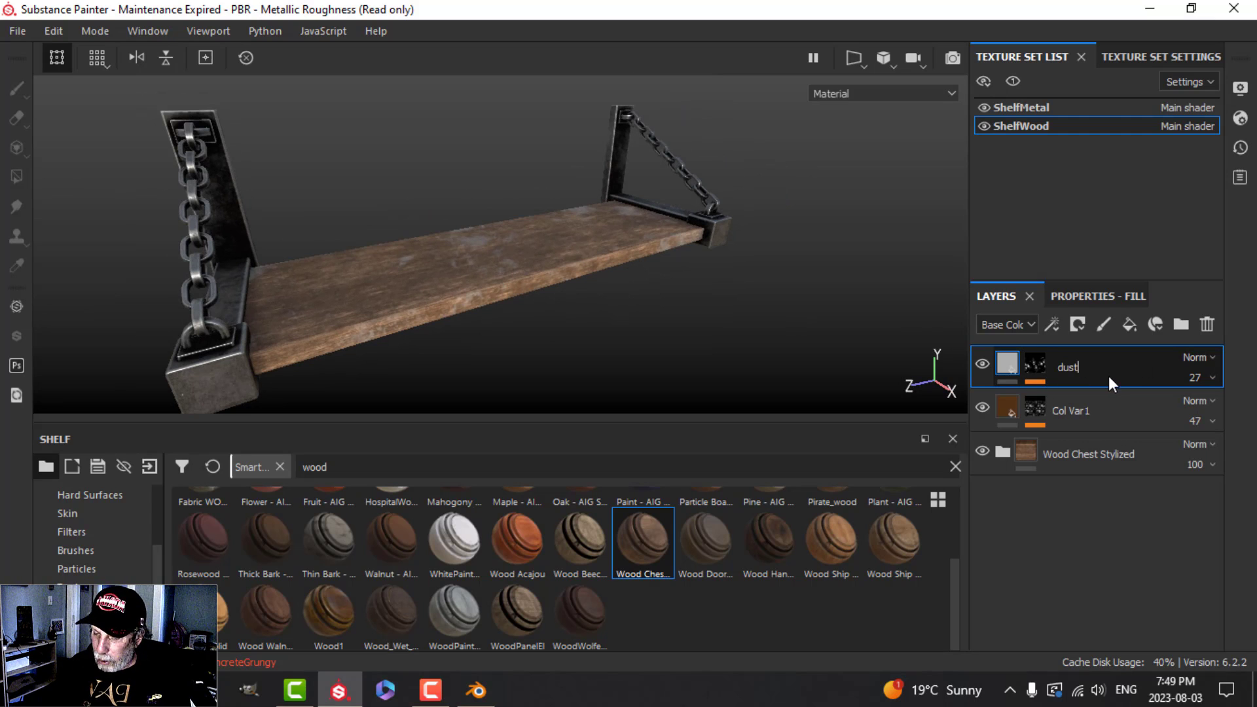
pyautogui.press('Return')
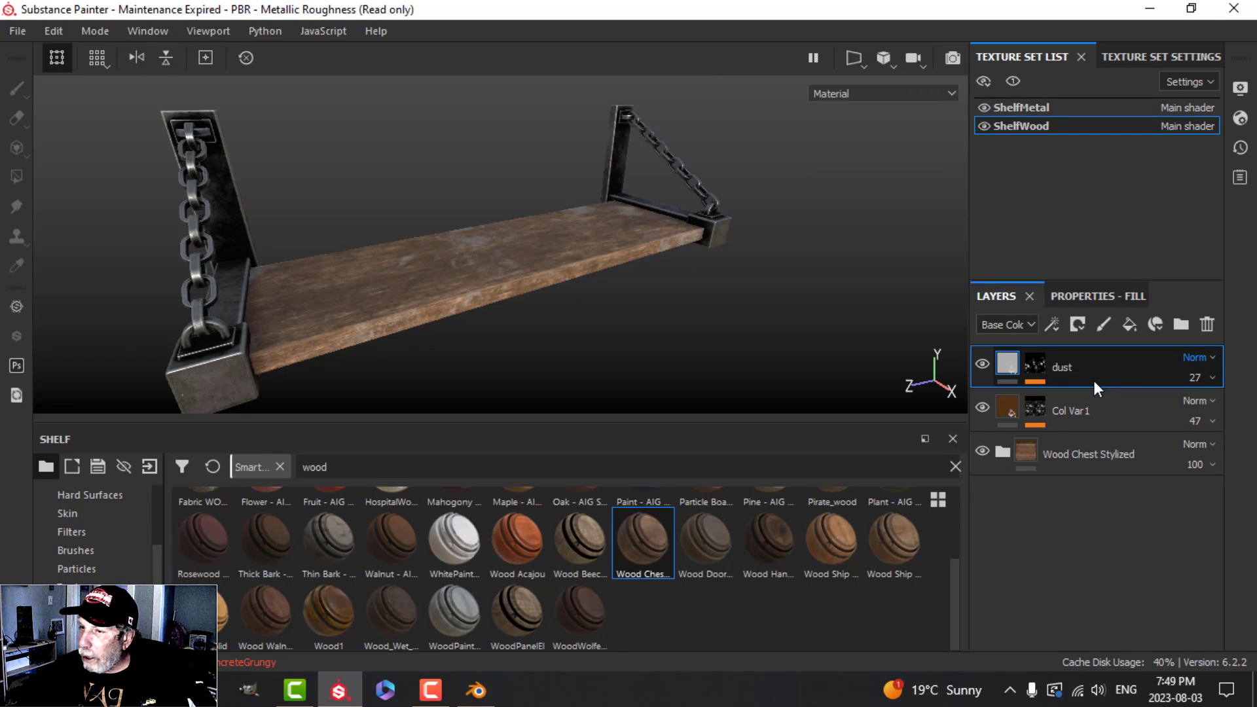
pyautogui.keyDown('alt'); pyautogui.moveTo(680, 267); pyautogui.dragTo(697, 297); pyautogui.keyUp('alt')
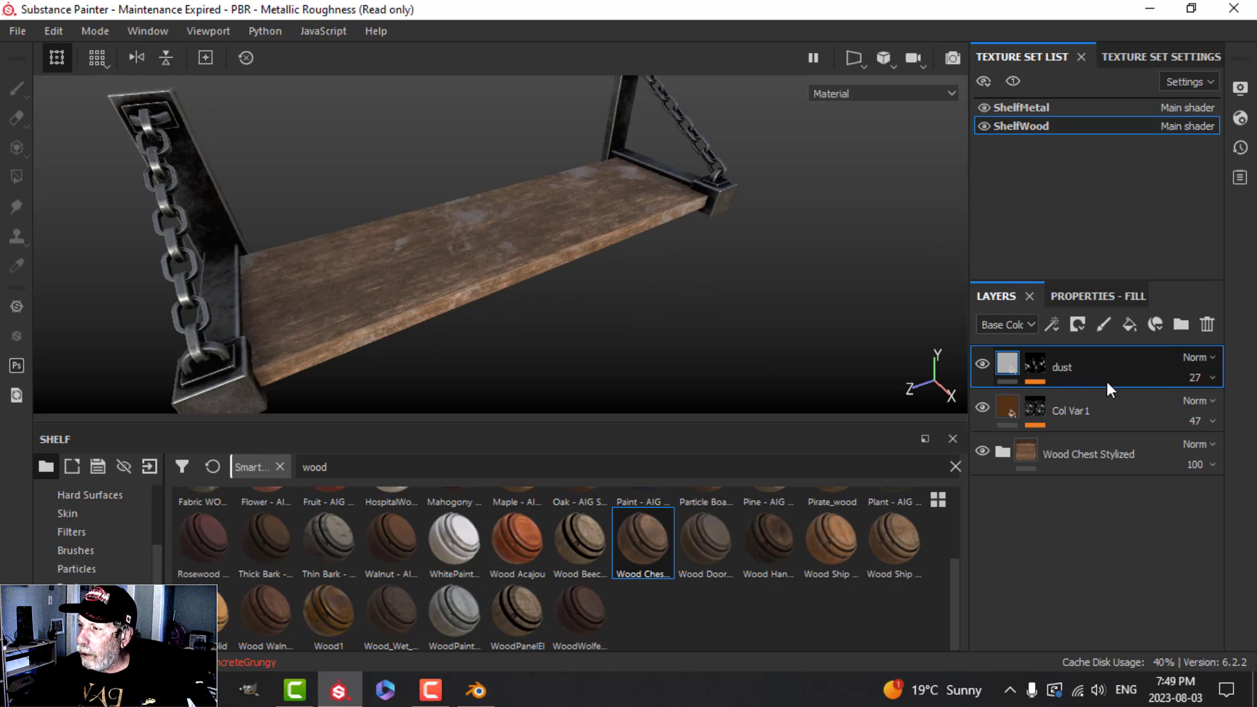
# Add a fill layer above dust with only the roughness channel active and lower its roughness.
pyautogui.click(1126, 322)
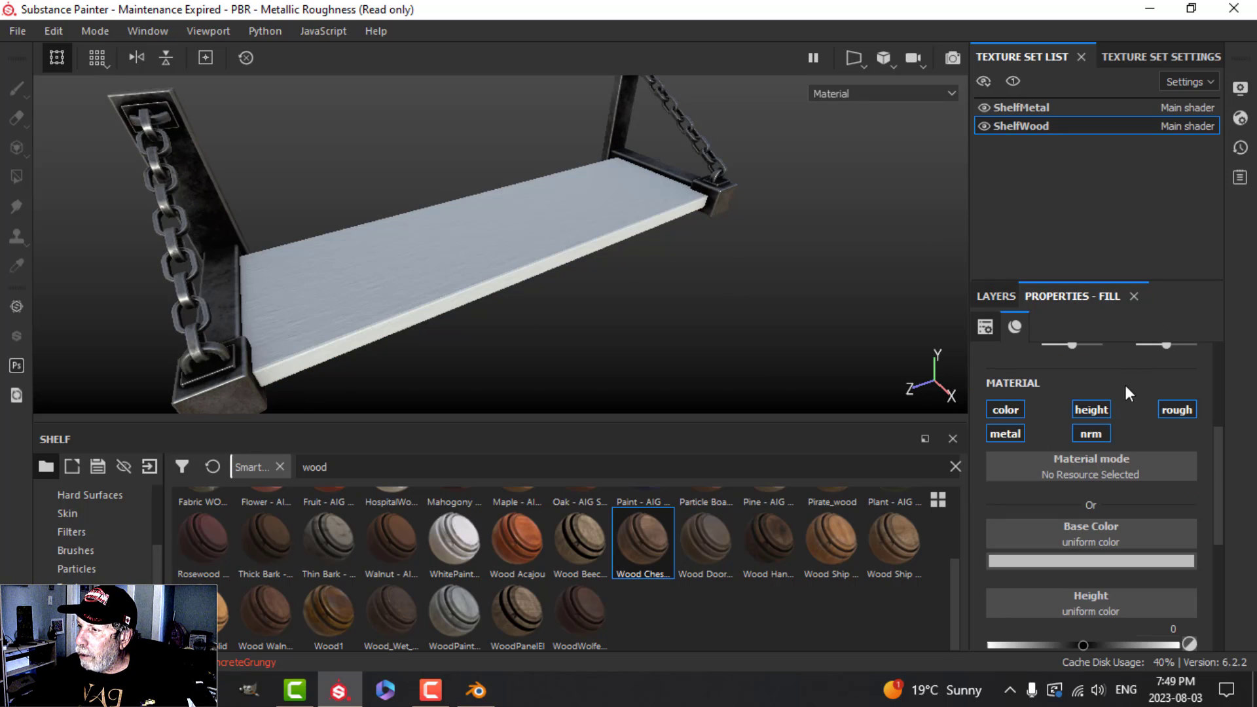
pyautogui.click(1179, 410)
pyautogui.moveTo(1044, 576); pyautogui.dragTo(1014, 576)
pyautogui.keyDown('alt'); pyautogui.moveTo(615, 277); pyautogui.dragTo(674, 283); pyautogui.keyUp('alt')
pyautogui.click(996, 296)
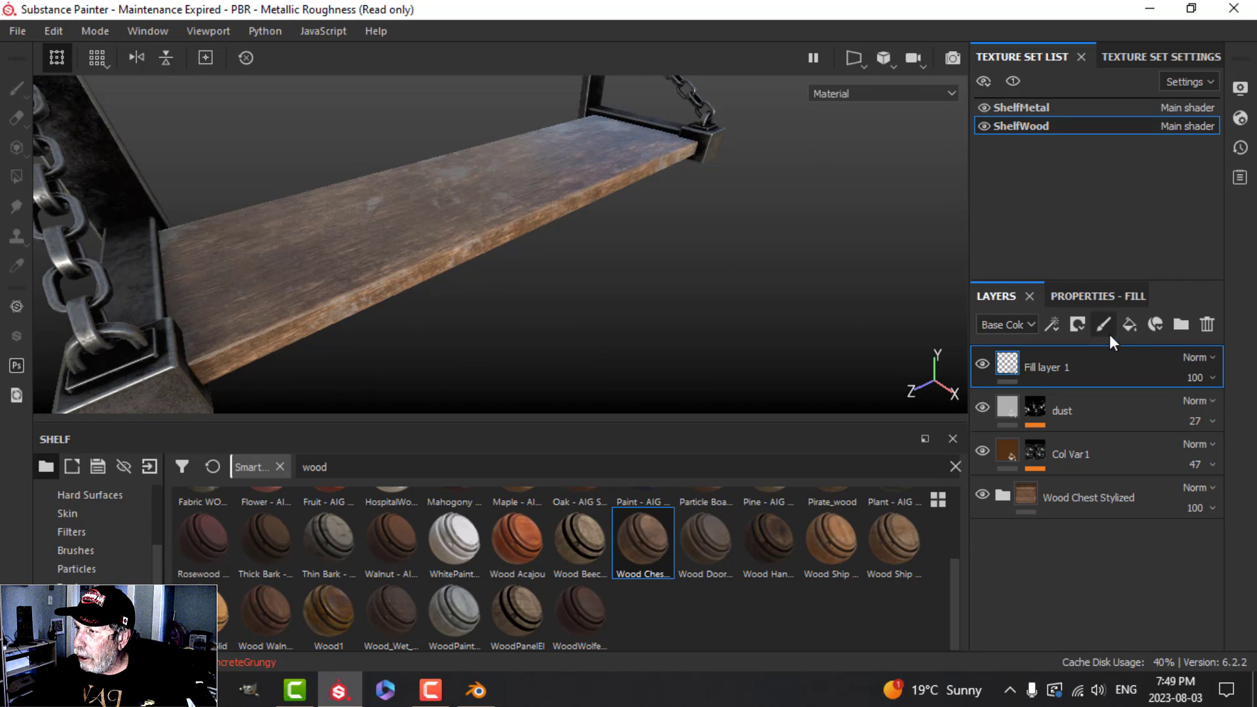
# Add a black mask to the roughness-only fill layer above dust.
pyautogui.click(1129, 320)
pyautogui.click(1206, 324)
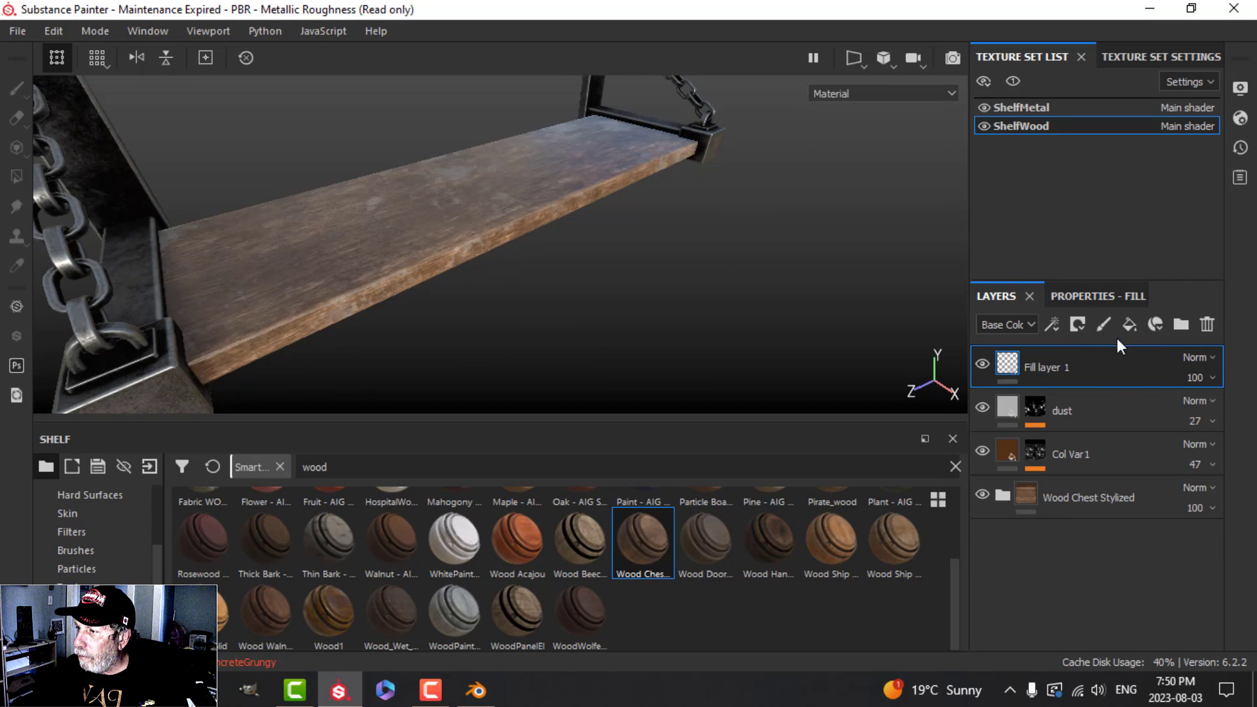
pyautogui.click(1075, 324)
pyautogui.click(1090, 365)
# Search the smart masks for dust.
pyautogui.click(1059, 322)
pyautogui.click(1058, 321)
pyautogui.scroll(-1, 93, 619)
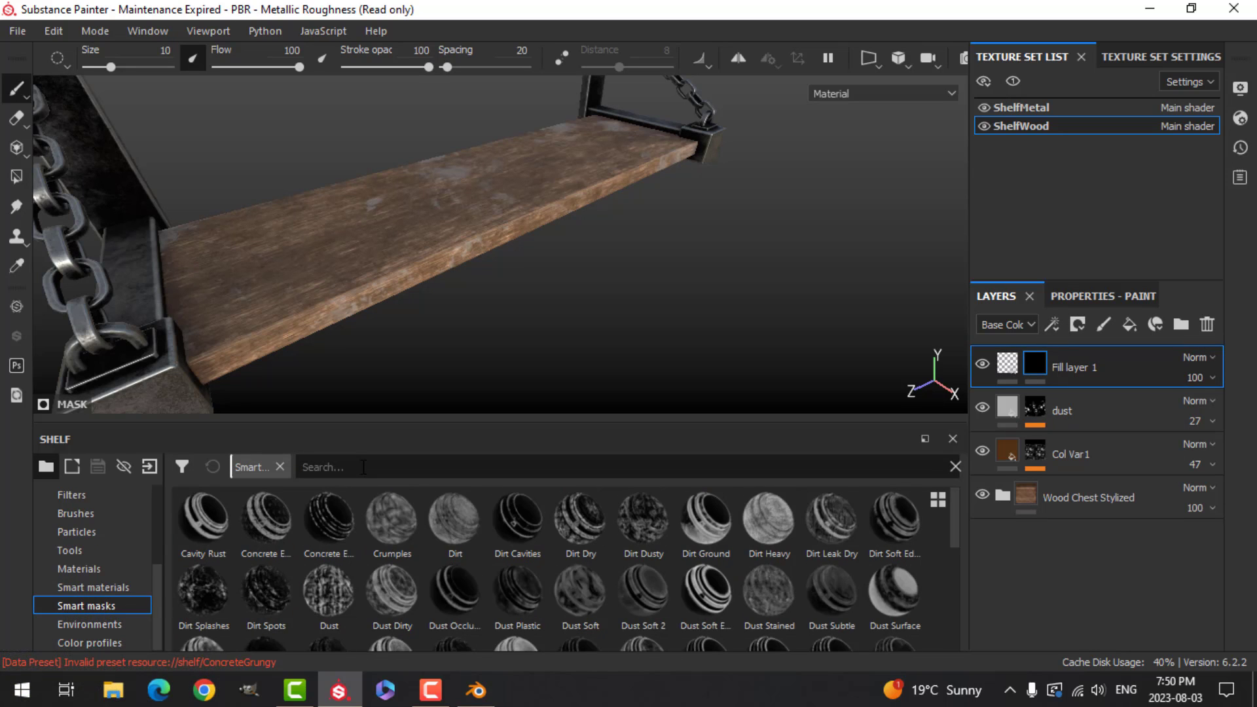
pyautogui.write('dust')
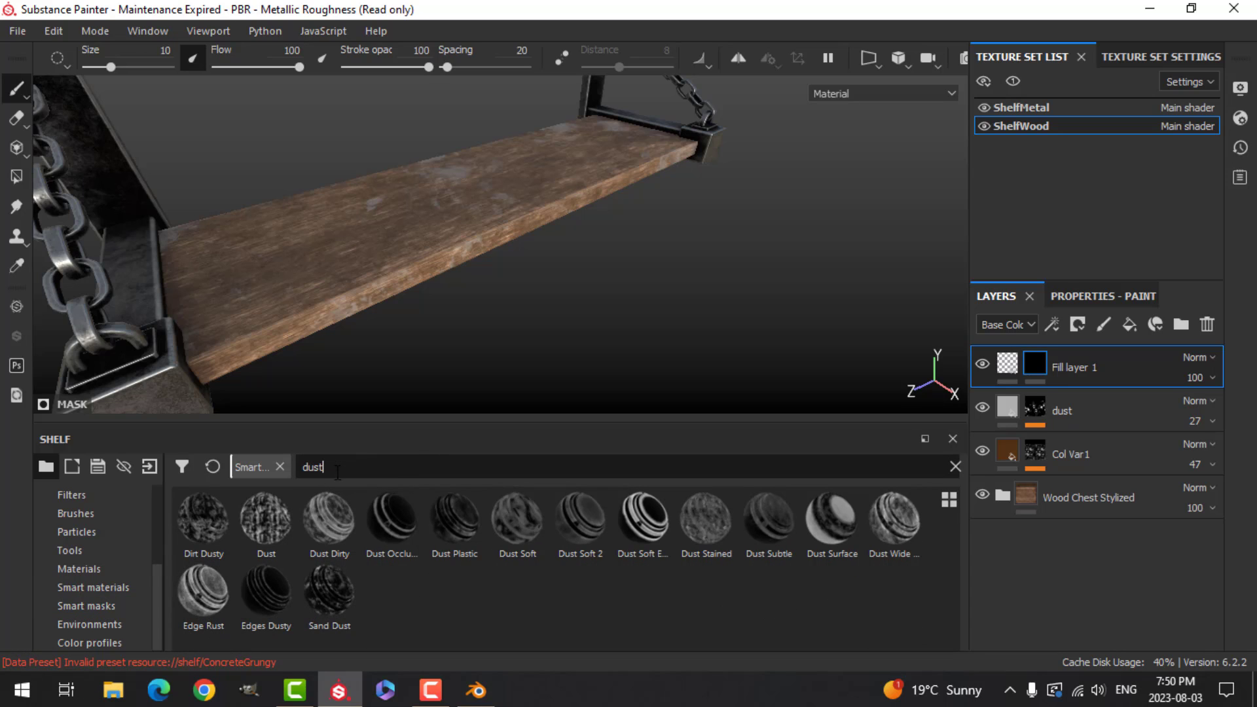
# Search the procedural textures for grun and add a fill effect to the roughness layer's black mask.
pyautogui.scroll(5, 131, 552)
pyautogui.click(98, 567)
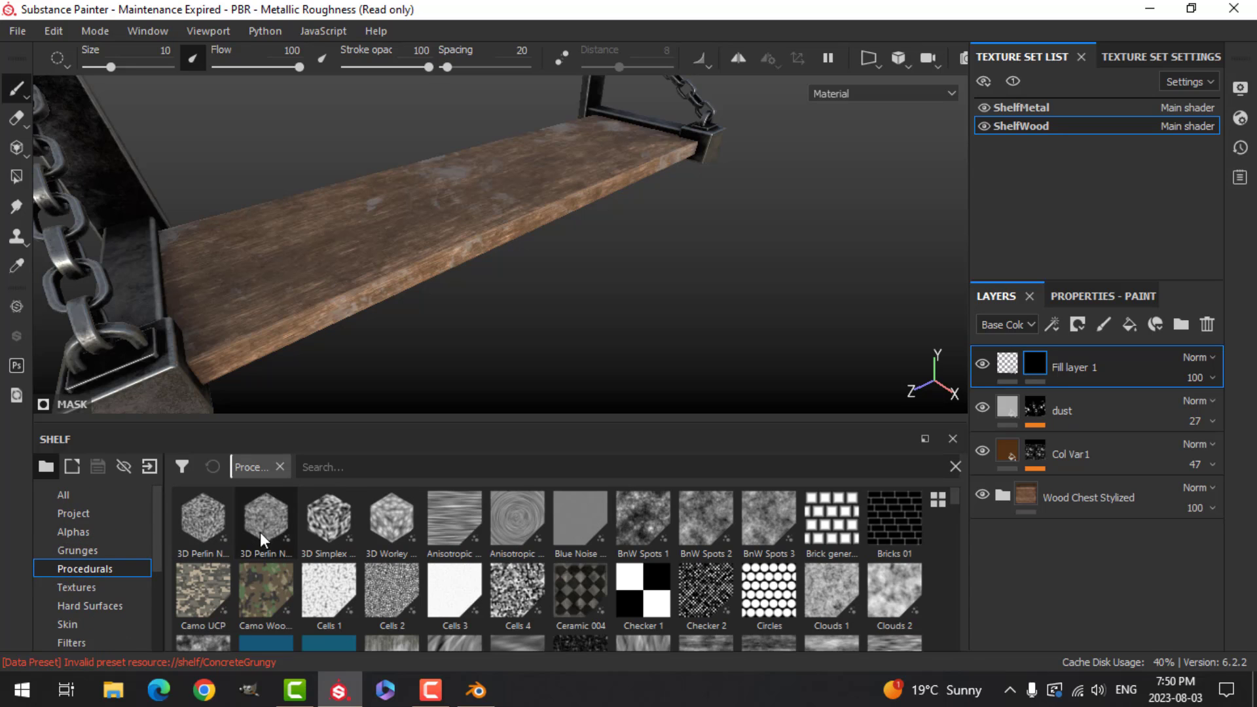
pyautogui.write('grun')
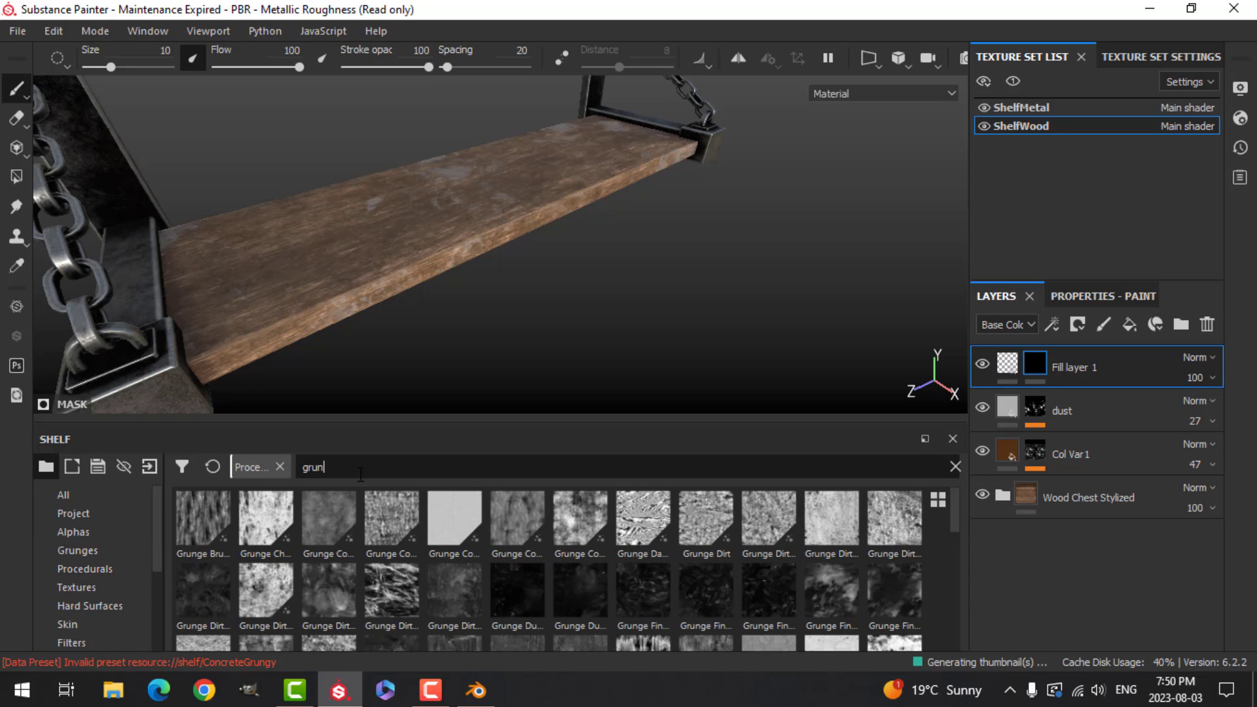
pyautogui.click(1054, 324)
pyautogui.click(1104, 394)
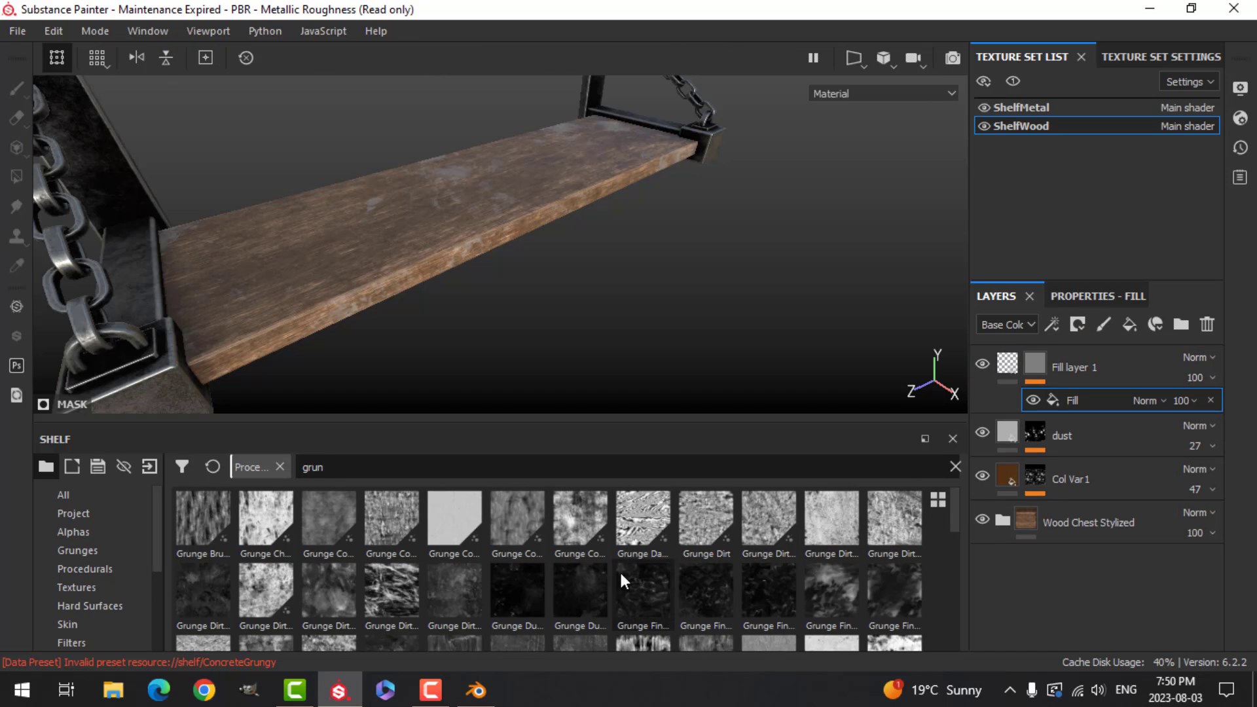
# Apply Grunge Map 013 as the grayscale source of the roughness layer's mask fill.
pyautogui.click(1054, 300)
pyautogui.scroll(-3, 567, 559)
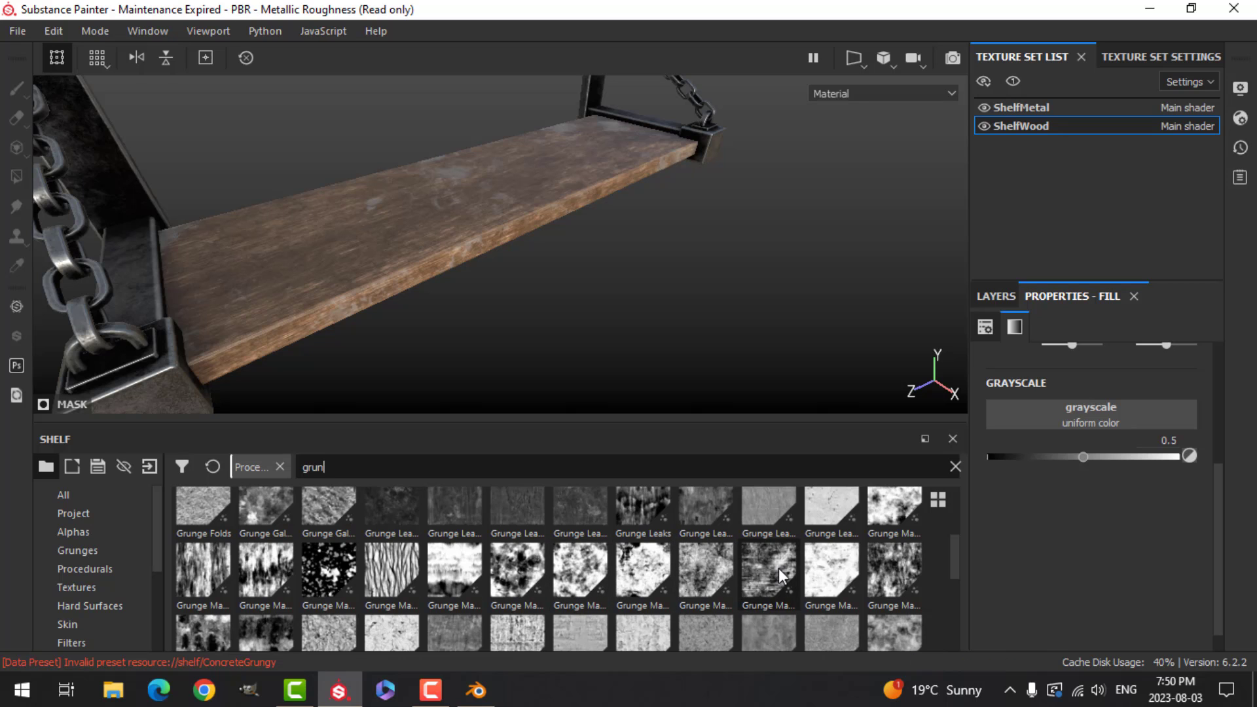
pyautogui.moveTo(780, 573)
pyautogui.moveTo(878, 583)
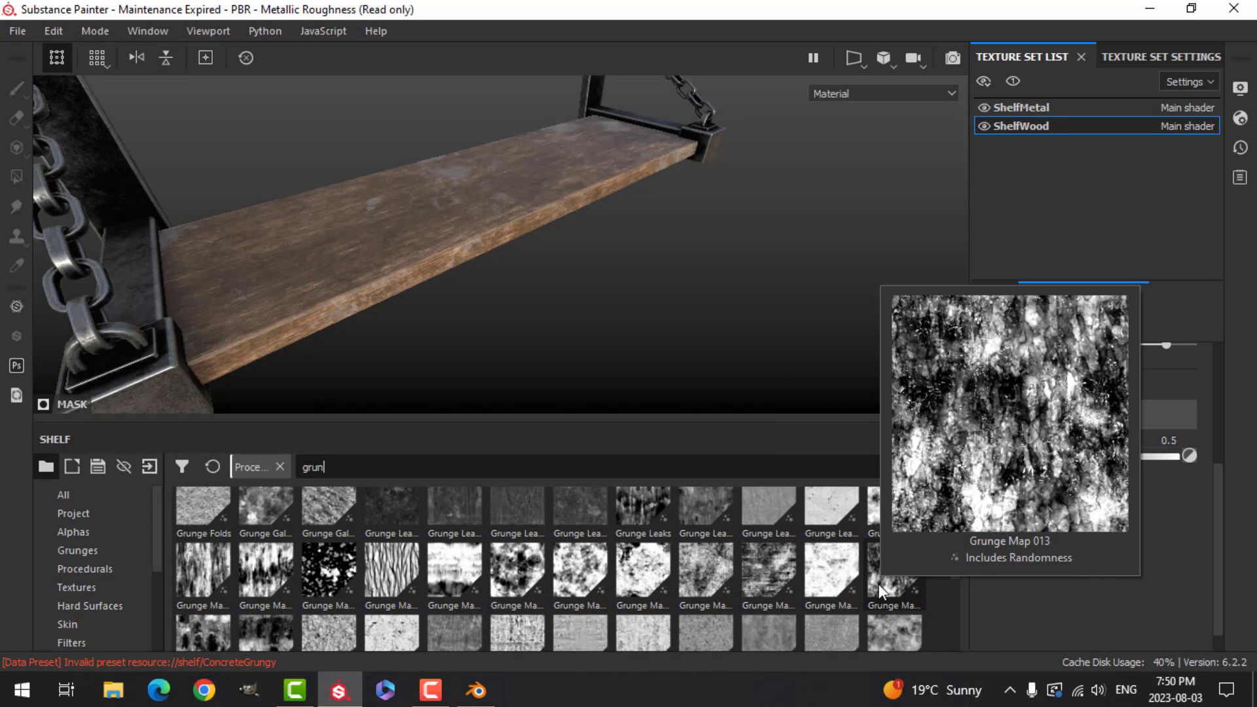
pyautogui.moveTo(878, 583); pyautogui.dragTo(1038, 413)
# Switch the Grunge Map 013 fill to tri-planar projection and check the board's reflections from several angles.
pyautogui.keyDown('alt'); pyautogui.moveTo(718, 376); pyautogui.dragTo(726, 315); pyautogui.keyUp('alt')
pyautogui.scroll(5, 1079, 421)
pyautogui.click(1077, 393)
pyautogui.click(1073, 431)
pyautogui.keyDown('alt'); pyautogui.moveTo(720, 256); pyautogui.dragTo(690, 272); pyautogui.keyUp('alt')
pyautogui.keyDown('shift'); pyautogui.moveTo(690, 272); pyautogui.dragTo(645, 278, button='right'); pyautogui.keyUp('shift')
pyautogui.keyDown('alt'); pyautogui.moveTo(664, 269); pyautogui.dragTo(666, 288); pyautogui.keyUp('alt')
# Try a base color opacity of 15 on the roughness-only fill layer and restore it to 100.
pyautogui.click(996, 296)
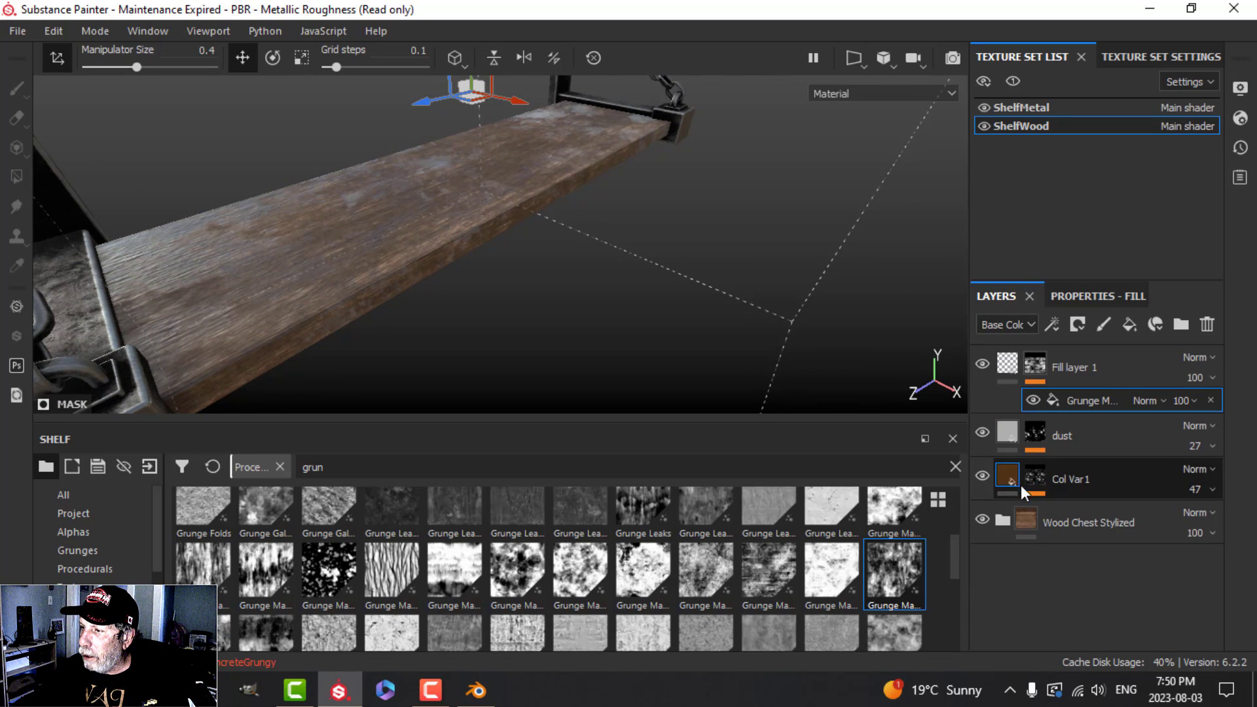
pyautogui.click(1005, 364)
pyautogui.click(1058, 301)
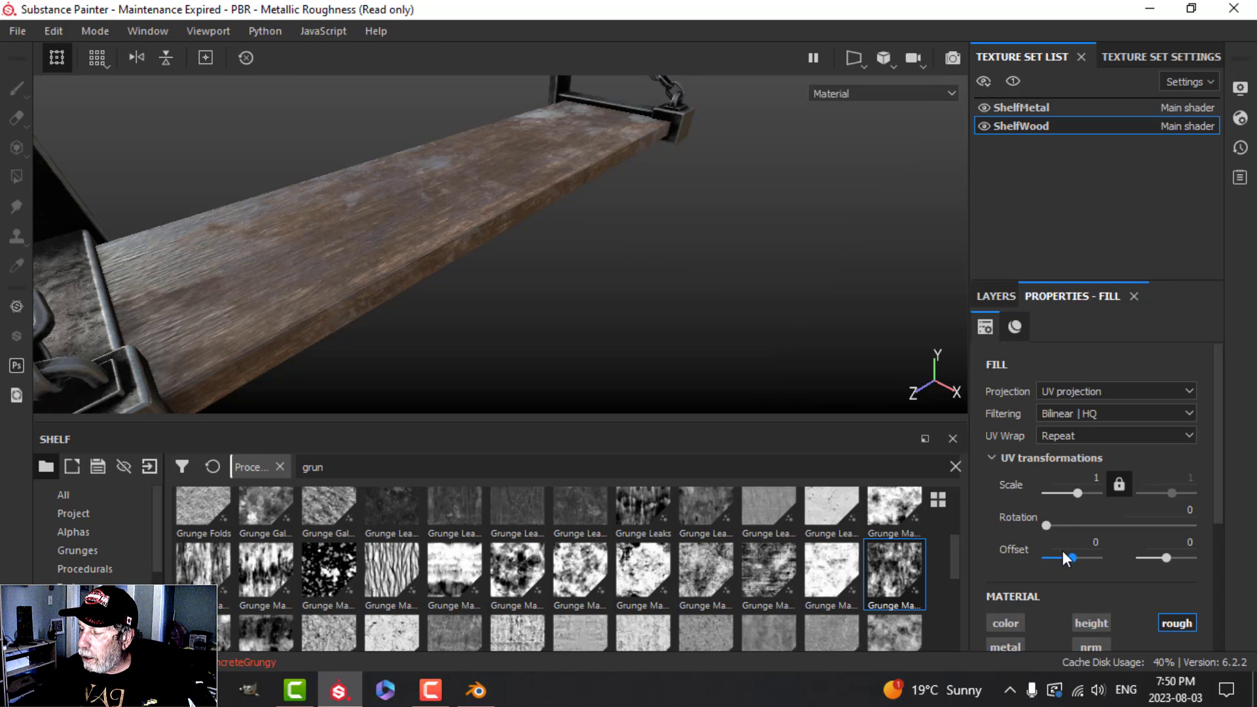
pyautogui.click(1001, 298)
pyautogui.click(1212, 378)
pyautogui.moveTo(1248, 413); pyautogui.dragTo(1180, 404)
pyautogui.click(1095, 295)
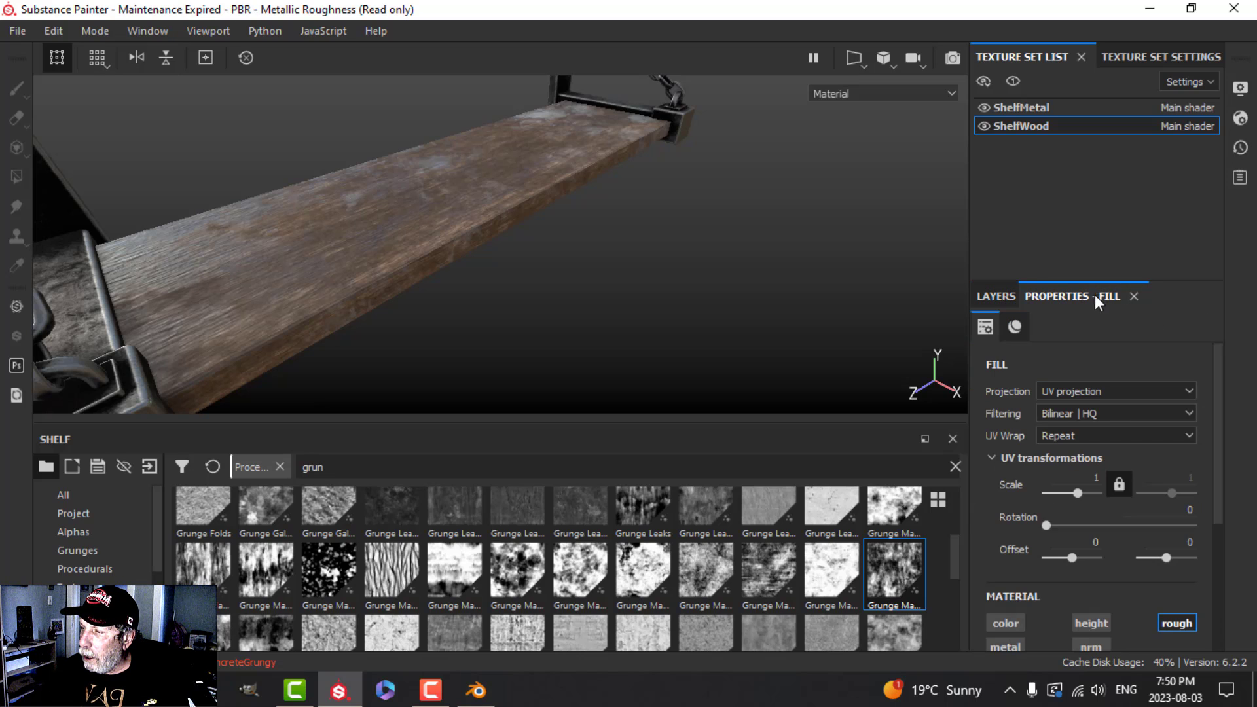
pyautogui.click(996, 296)
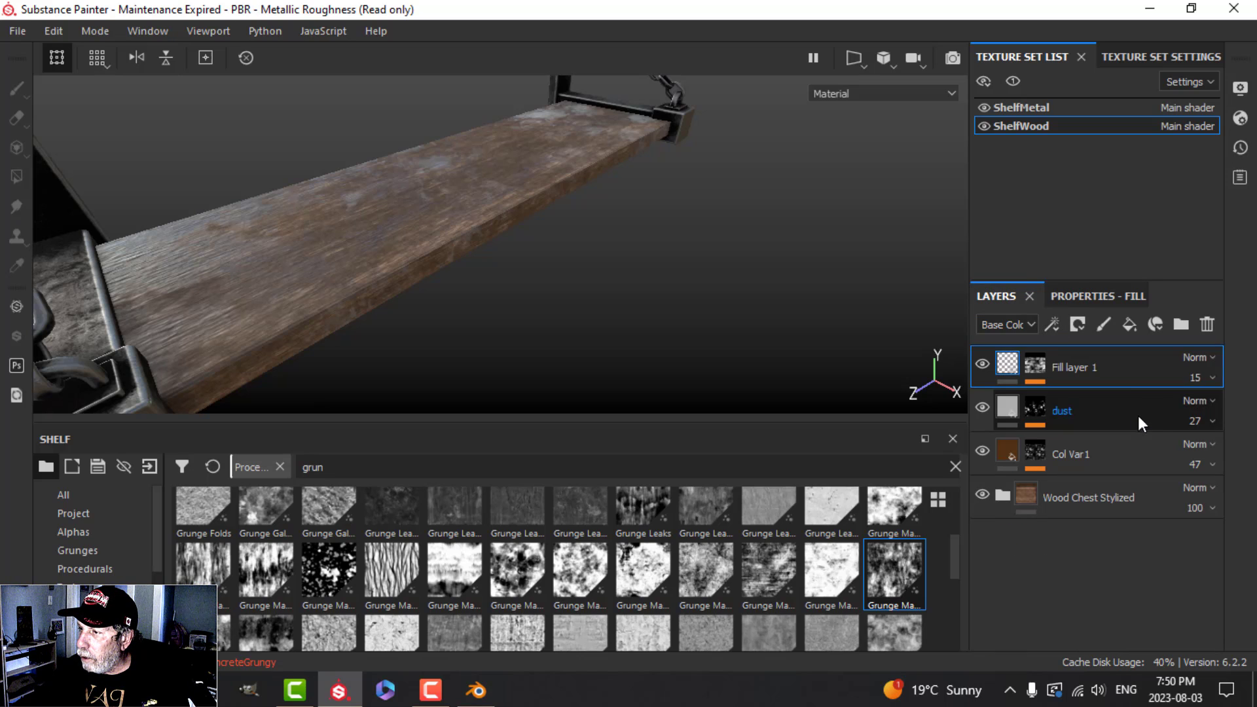
pyautogui.click(1209, 378)
pyautogui.moveTo(1196, 406); pyautogui.dragTo(1244, 407)
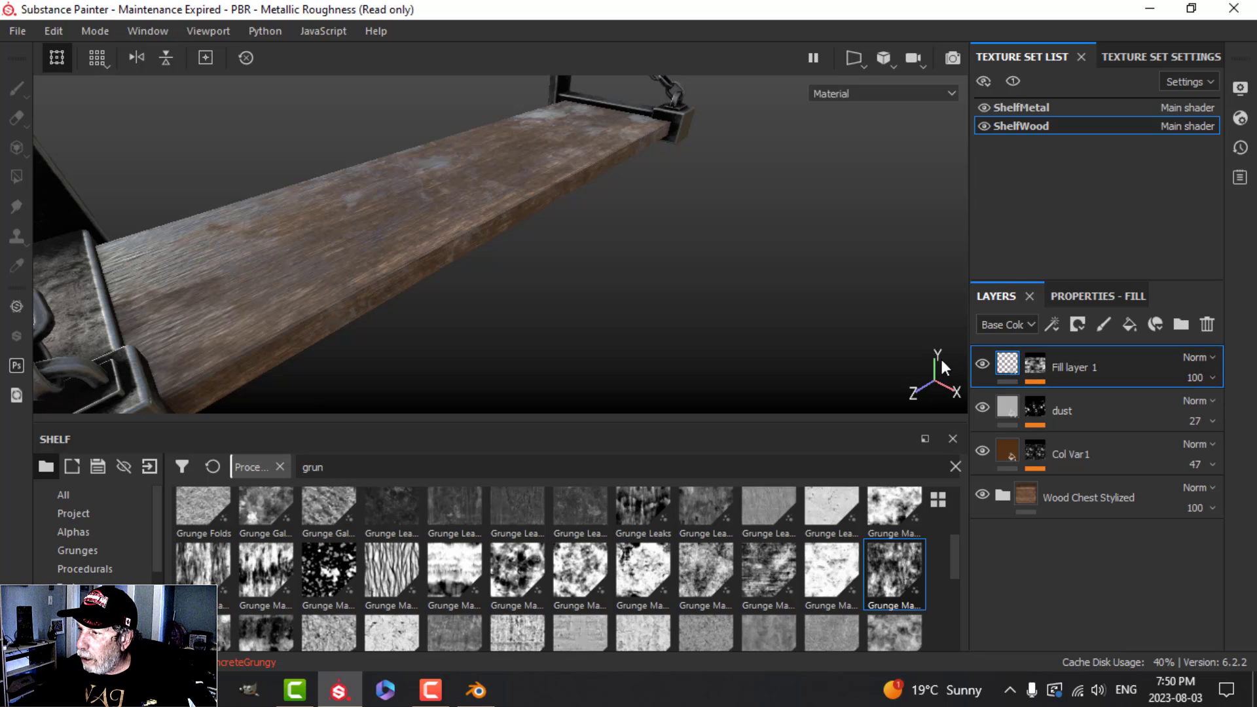
# Raise the top fill layer's roughness to about 0.44 and check the shelf board.
pyautogui.click(1061, 291)
pyautogui.scroll(-3, 1044, 514)
pyautogui.moveTo(1014, 622); pyautogui.dragTo(1067, 620)
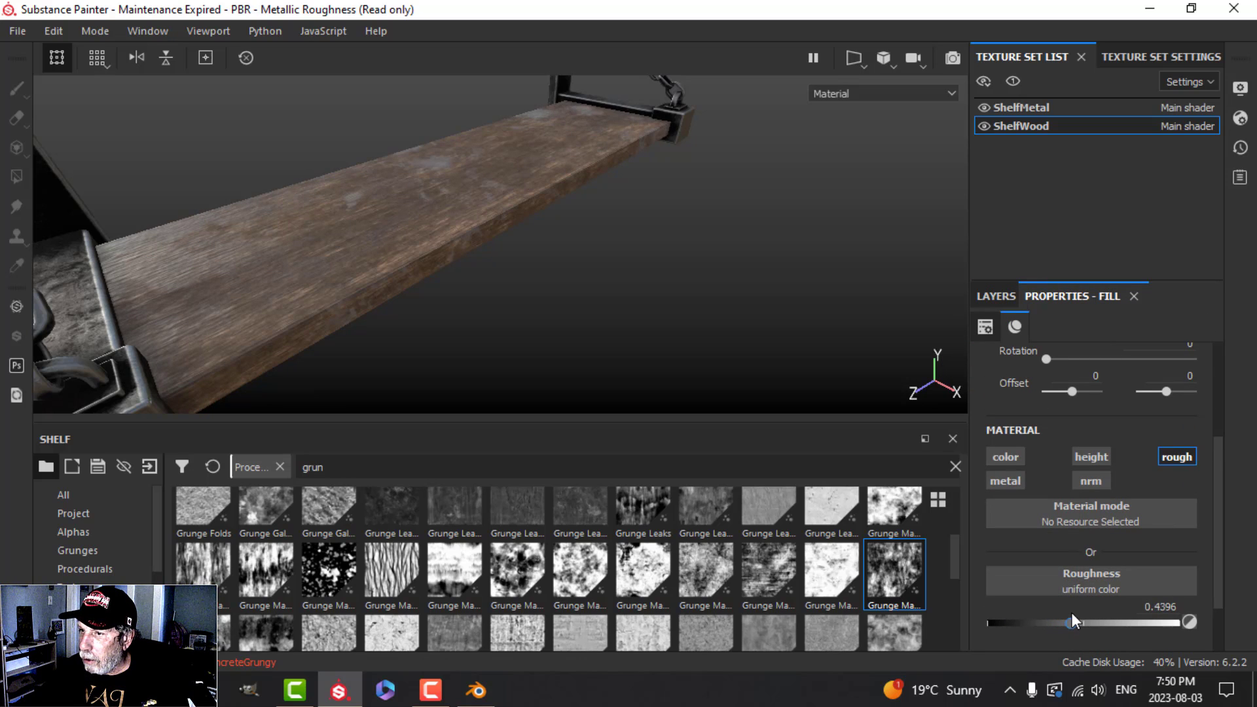
pyautogui.keyDown('alt'); pyautogui.moveTo(718, 348); pyautogui.dragTo(594, 225); pyautogui.keyUp('alt')
pyautogui.click(995, 296)
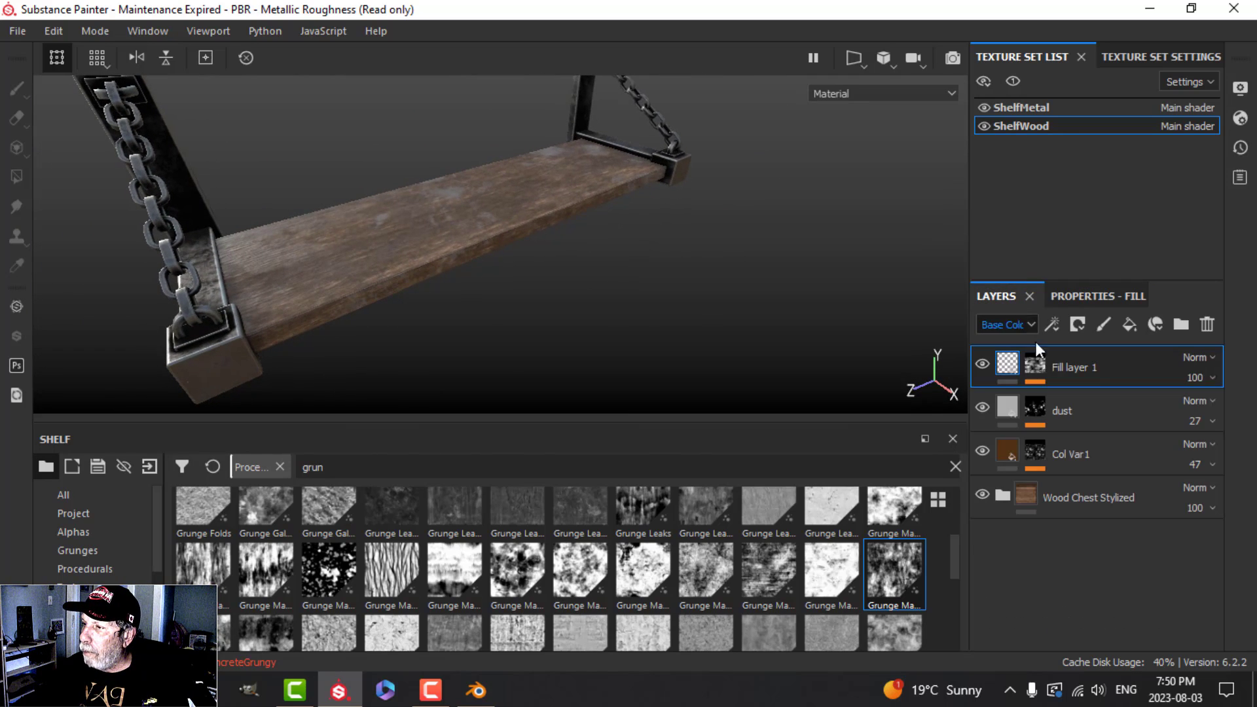
# Rename the roughness-only fill layer to "rough var".
pyautogui.doubleClick(1078, 364)
pyautogui.write('rough var')
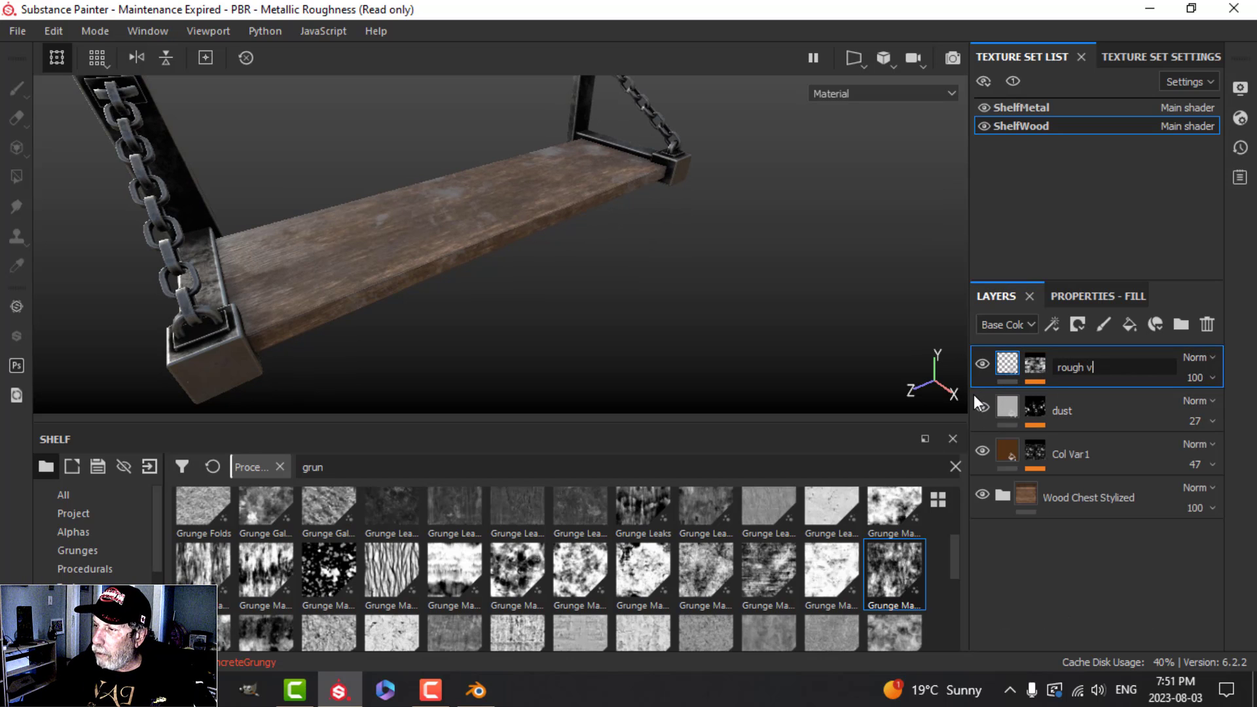
pyautogui.press('Return')
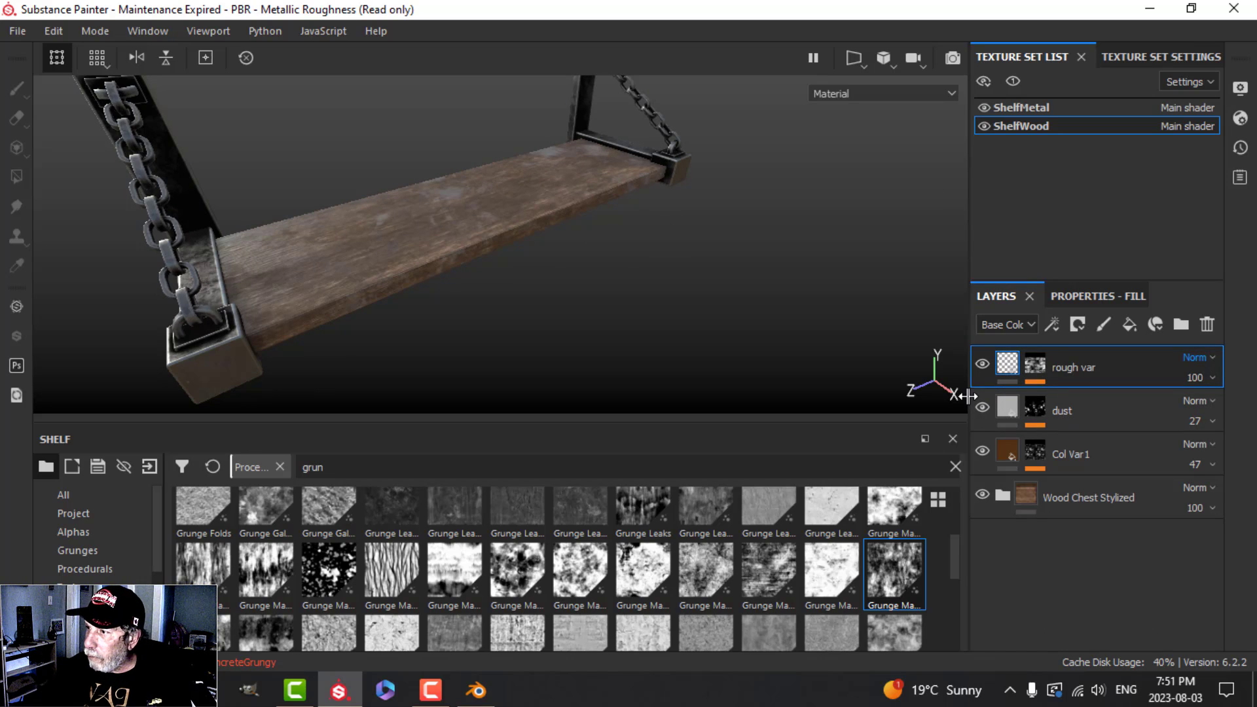
# Add a fill layer above rough var using only color and roughness, with roughness 1 and a near-black base color.
pyautogui.click(1130, 325)
pyautogui.click(1092, 298)
pyautogui.keyDown('alt'); pyautogui.click(1003, 459); pyautogui.keyUp('alt')
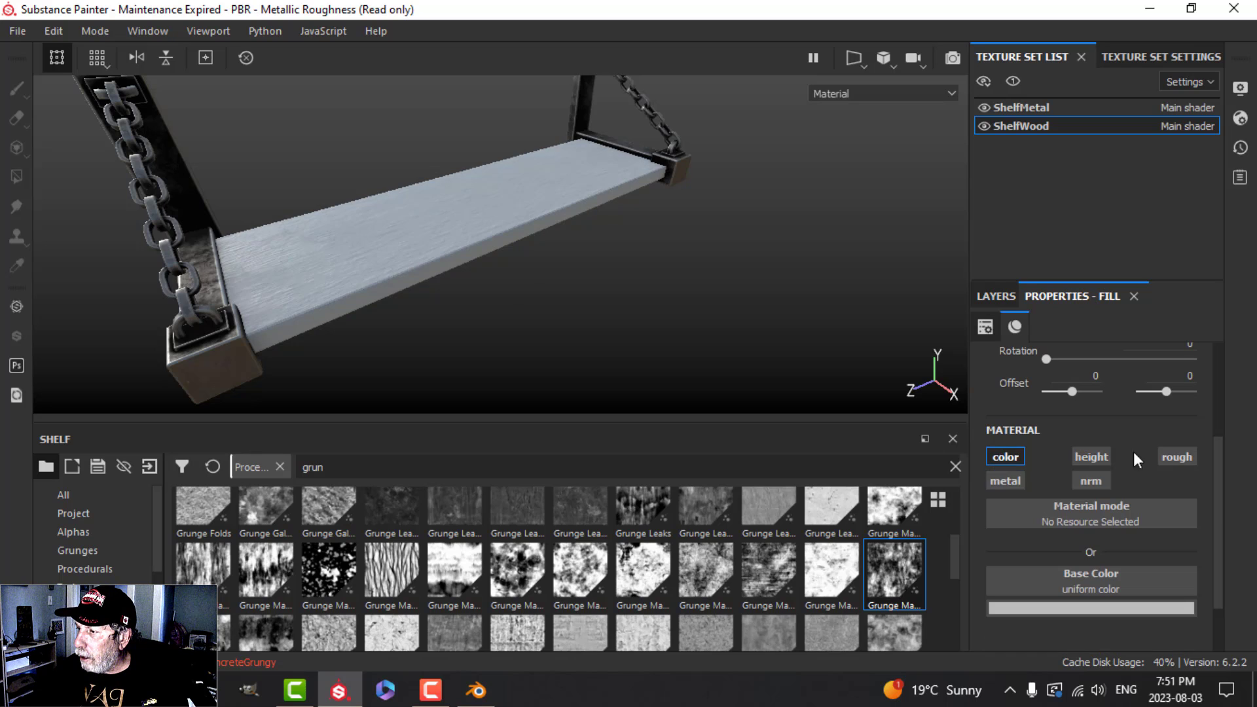
pyautogui.click(1172, 457)
pyautogui.scroll(-2, 1153, 479)
pyautogui.moveTo(1042, 618); pyautogui.dragTo(1167, 616)
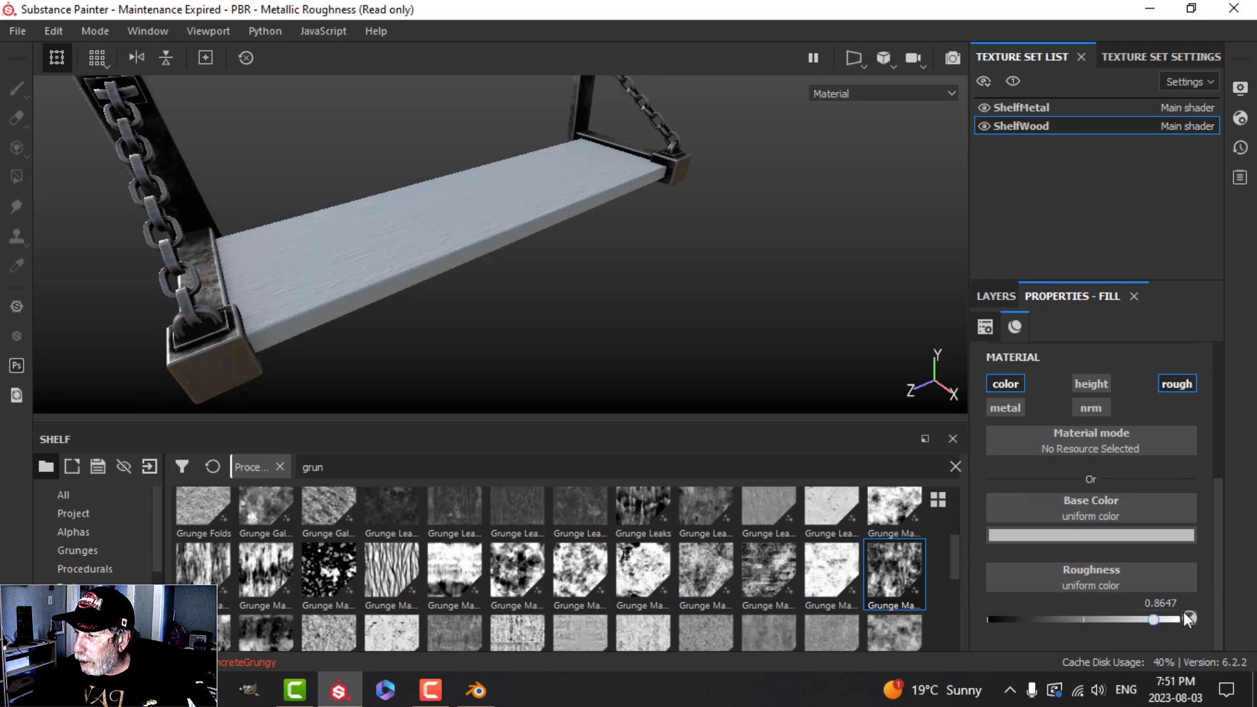
pyautogui.click(1108, 535)
pyautogui.click(1009, 481)
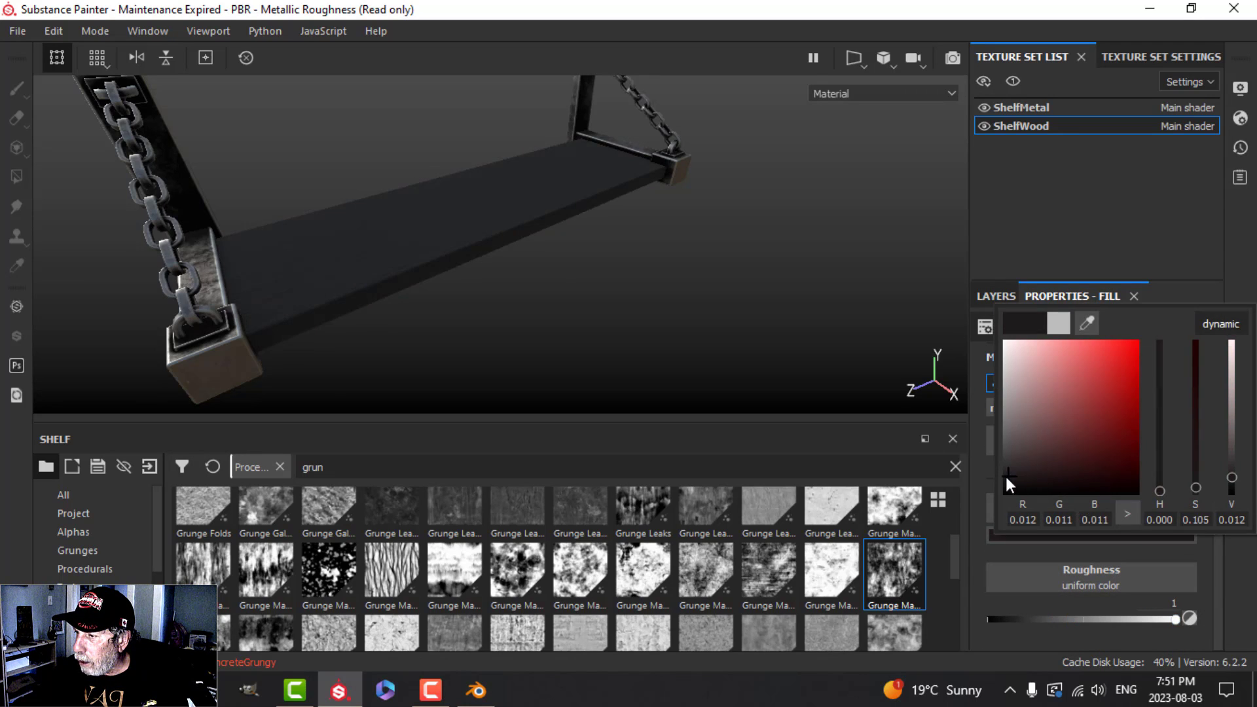
# Add a black mask to the new near-black fill layer.
pyautogui.click(995, 296)
pyautogui.click(1077, 324)
pyautogui.click(1102, 366)
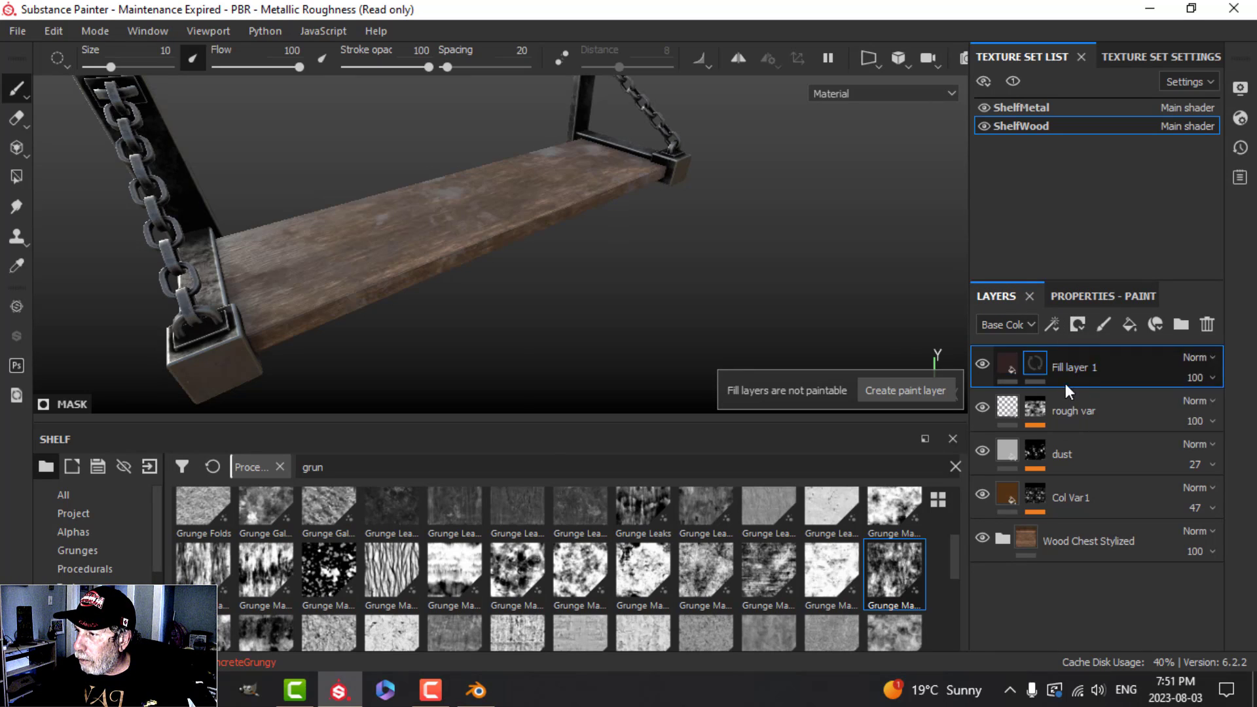
# Search the smart masks for "dirt".
pyautogui.scroll(-3, 92, 616)
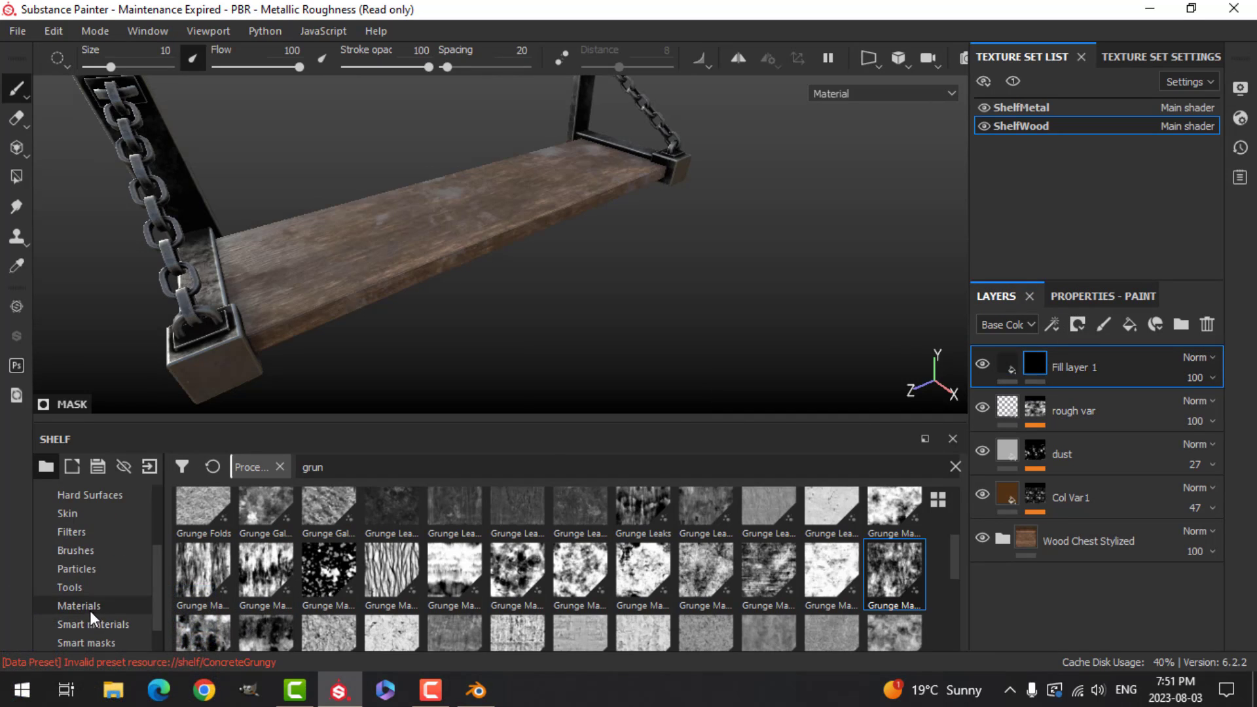
pyautogui.click(92, 606)
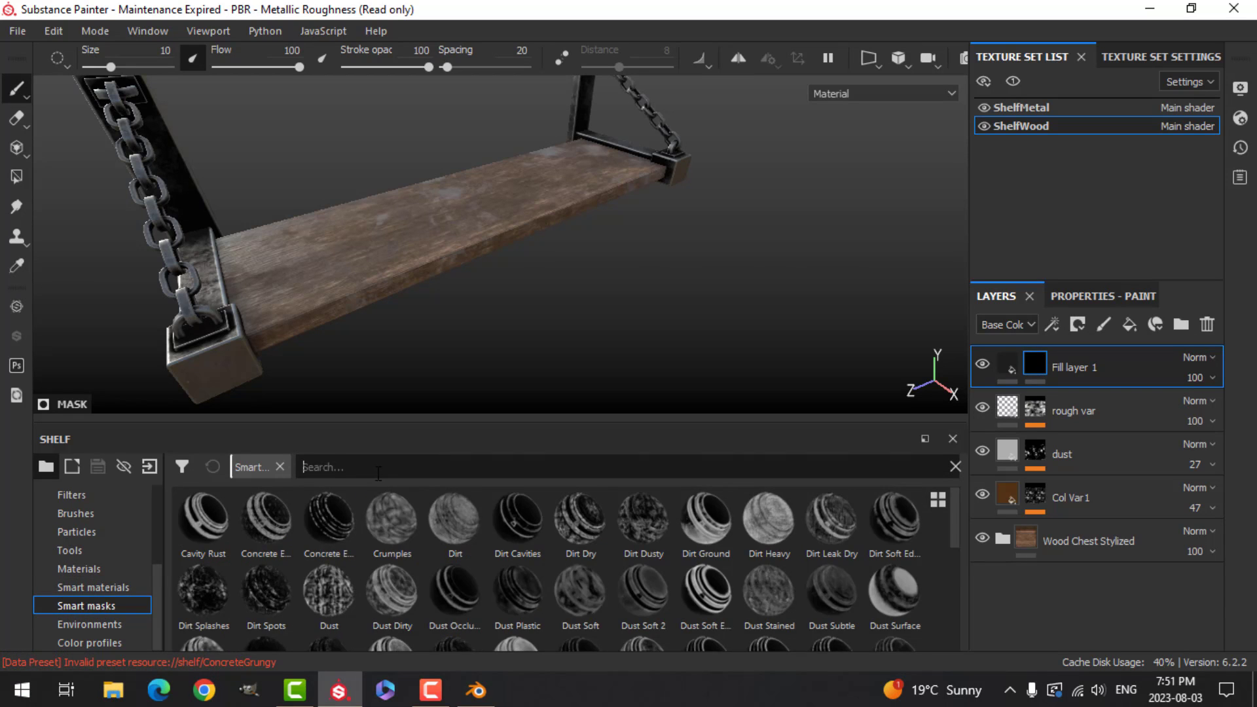
pyautogui.write('dior')
pyautogui.press('BackSpace')
pyautogui.press('BackSpace')
pyautogui.write('rt')
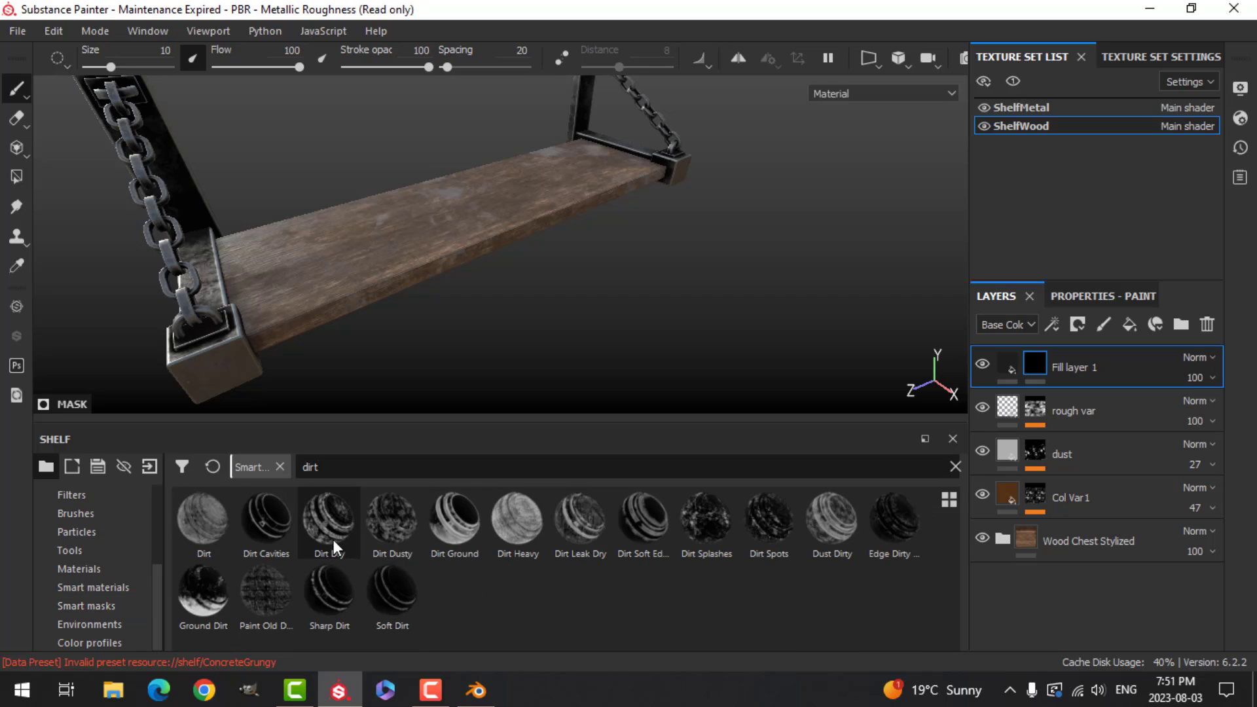
# Try the Dirt Leak Dry, Dirt Soft Edges and Dirt Cavities smart masks on the near-black layer's mask, undoing each.
pyautogui.moveTo(576, 537); pyautogui.dragTo(1044, 359)
pyautogui.keyDown('alt'); pyautogui.moveTo(660, 266); pyautogui.dragTo(642, 289); pyautogui.keyUp('alt')
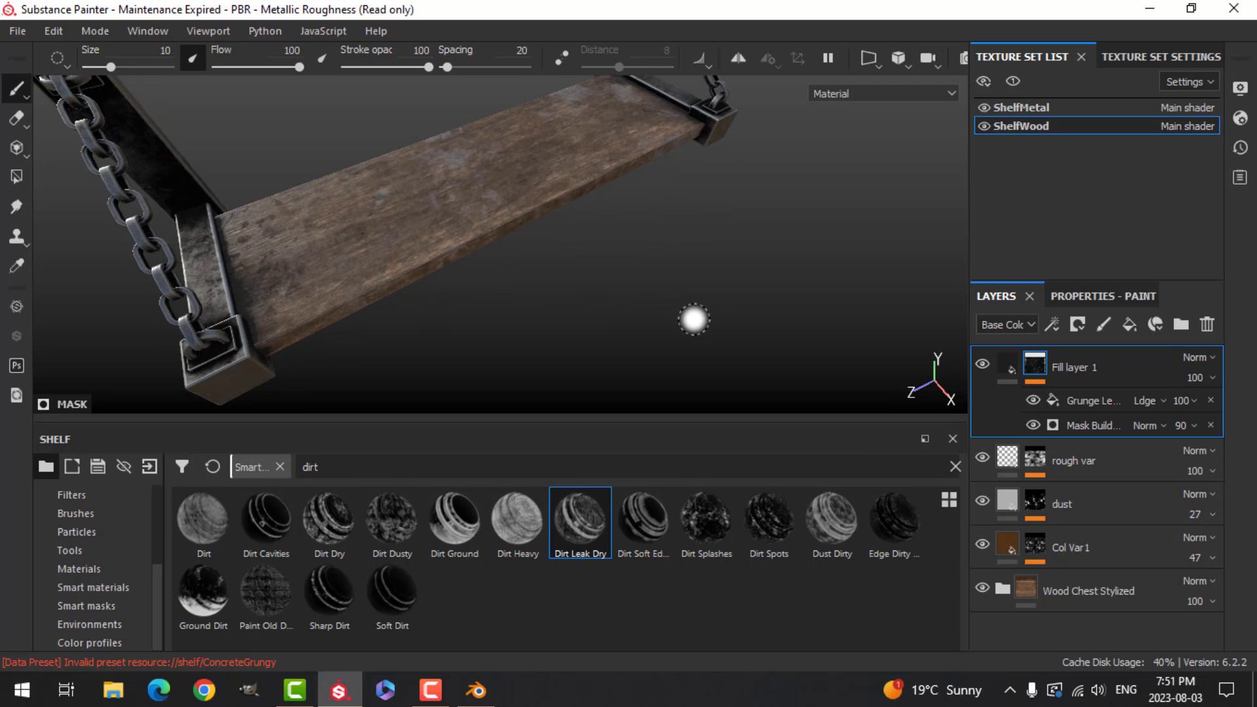
pyautogui.hotkey('ctrl', 'z')
pyautogui.moveTo(644, 524); pyautogui.dragTo(1032, 356)
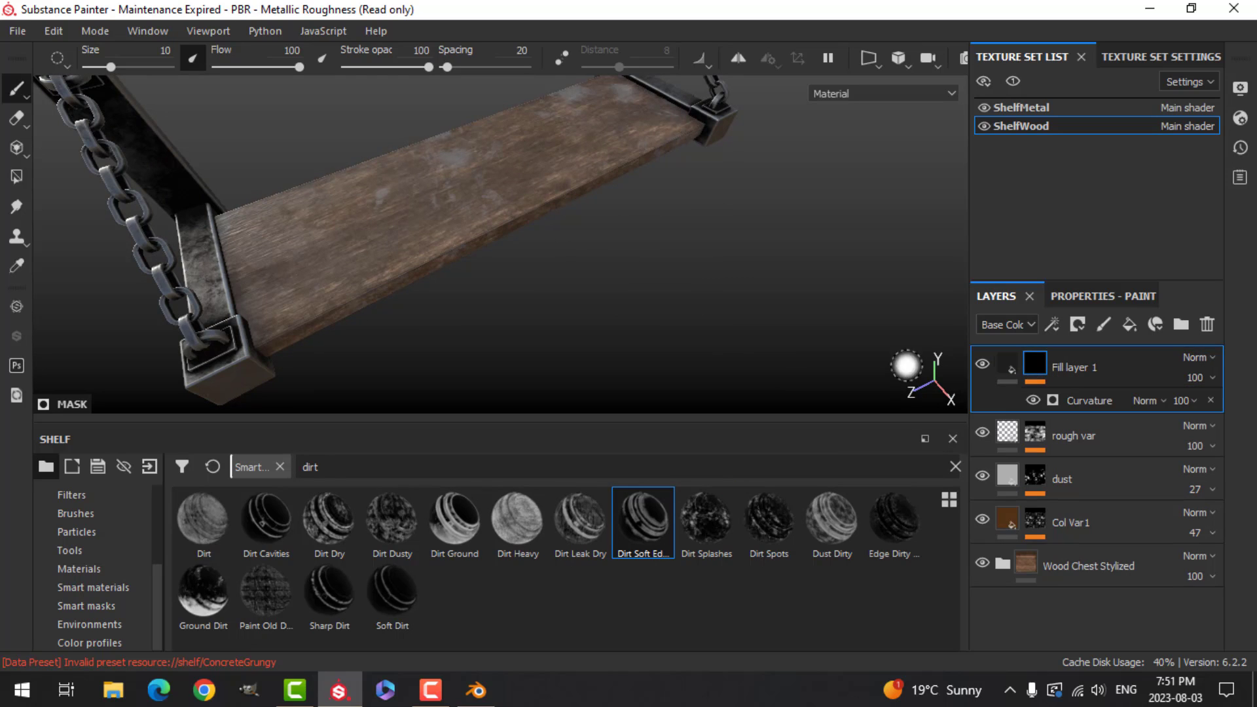
pyautogui.hotkey('ctrl', 'z')
pyautogui.moveTo(265, 517); pyautogui.dragTo(1046, 367)
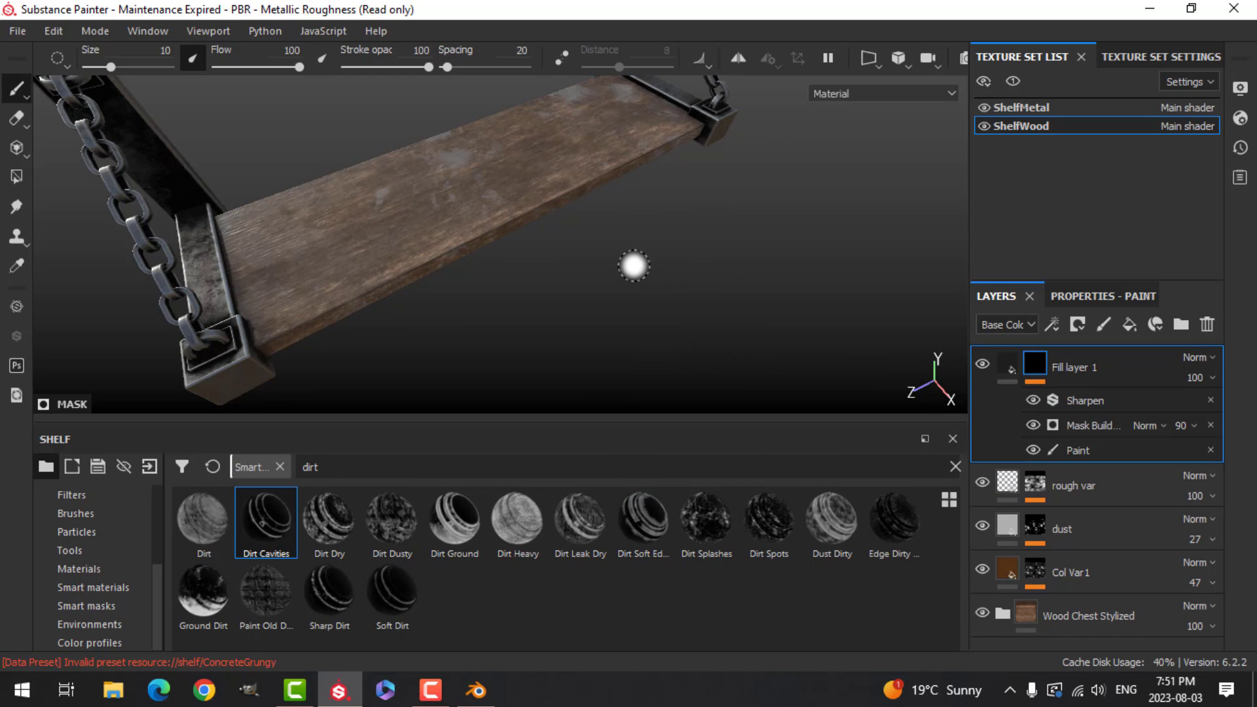
pyautogui.hotkey('ctrl', 'z')
# Try the Edge Dirty and Ground Dirt smart masks on the near-black layer's mask, undoing each.
pyautogui.moveTo(900, 531); pyautogui.dragTo(1037, 364)
pyautogui.hotkey('ctrl', 'z')
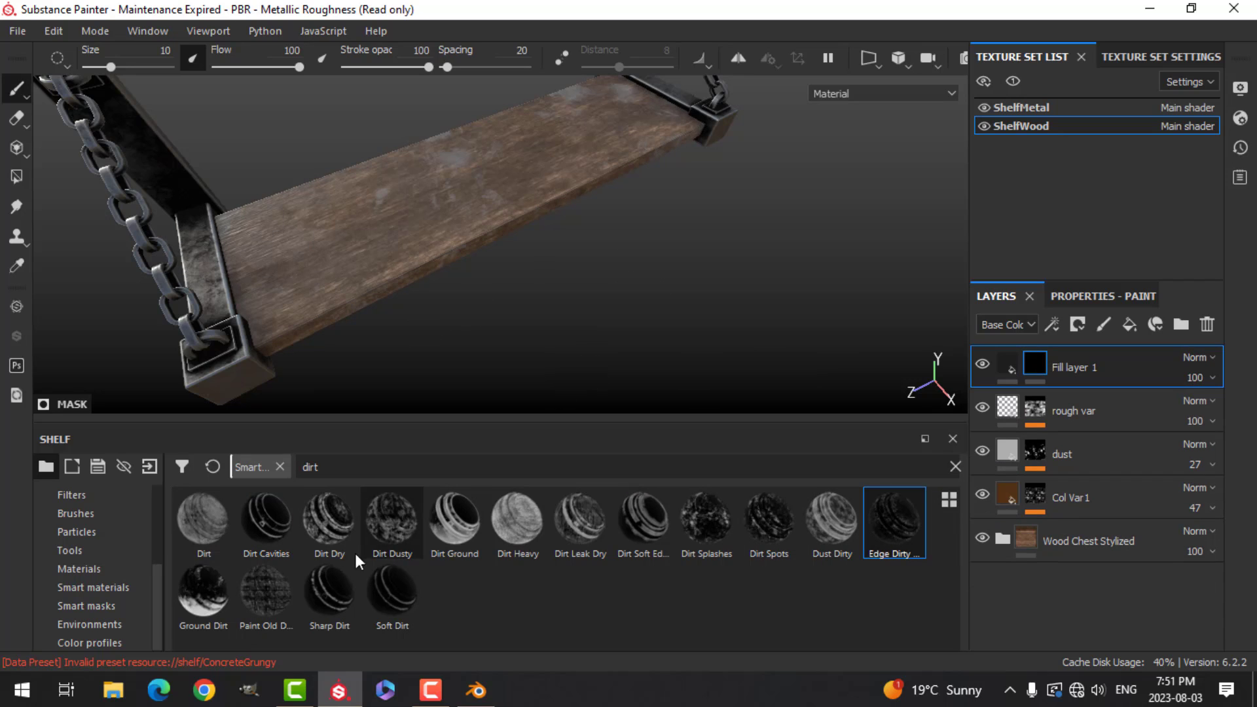
pyautogui.moveTo(226, 591); pyautogui.dragTo(1037, 361)
pyautogui.keyDown('alt'); pyautogui.moveTo(694, 357); pyautogui.dragTo(662, 297); pyautogui.keyUp('alt')
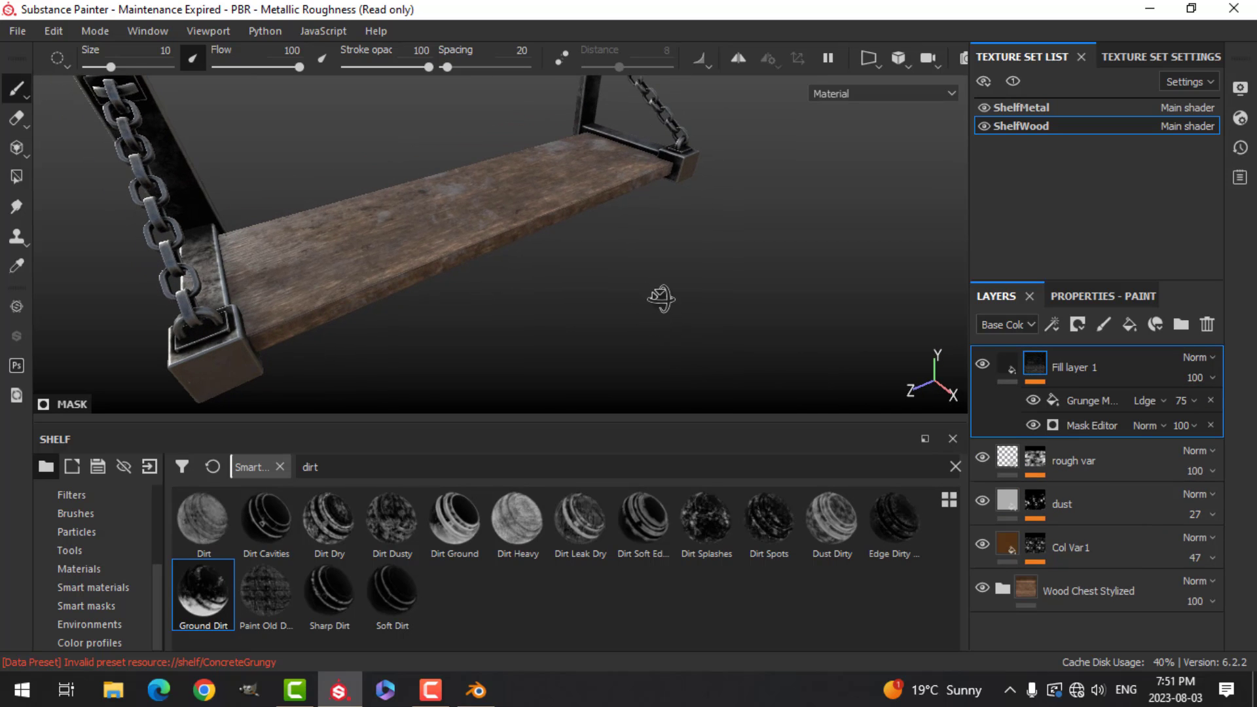
pyautogui.hotkey('ctrl', 'z')
# Add a Dirt generator to the near-black fill layer's mask.
pyautogui.click(1055, 326)
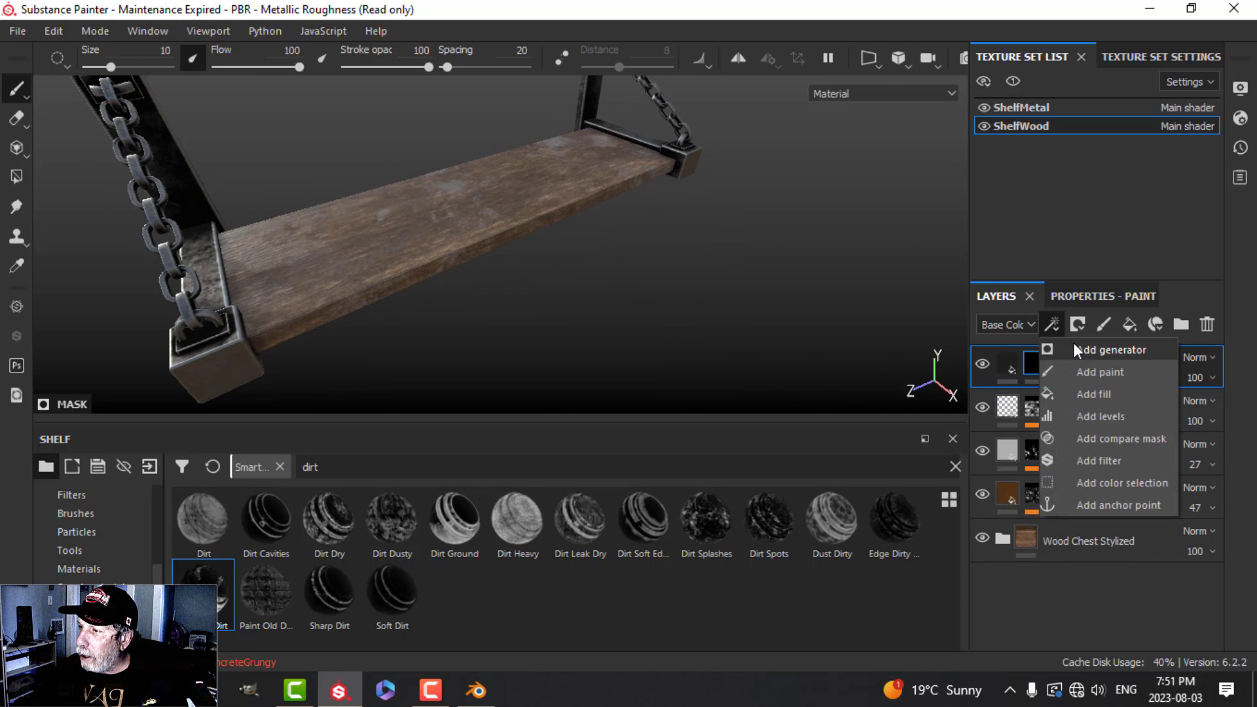
pyautogui.click(1077, 344)
pyautogui.click(1079, 296)
pyautogui.click(1071, 359)
pyautogui.click(1022, 486)
pyautogui.keyDown('alt'); pyautogui.moveTo(641, 324); pyautogui.dragTo(622, 327); pyautogui.keyUp('alt')
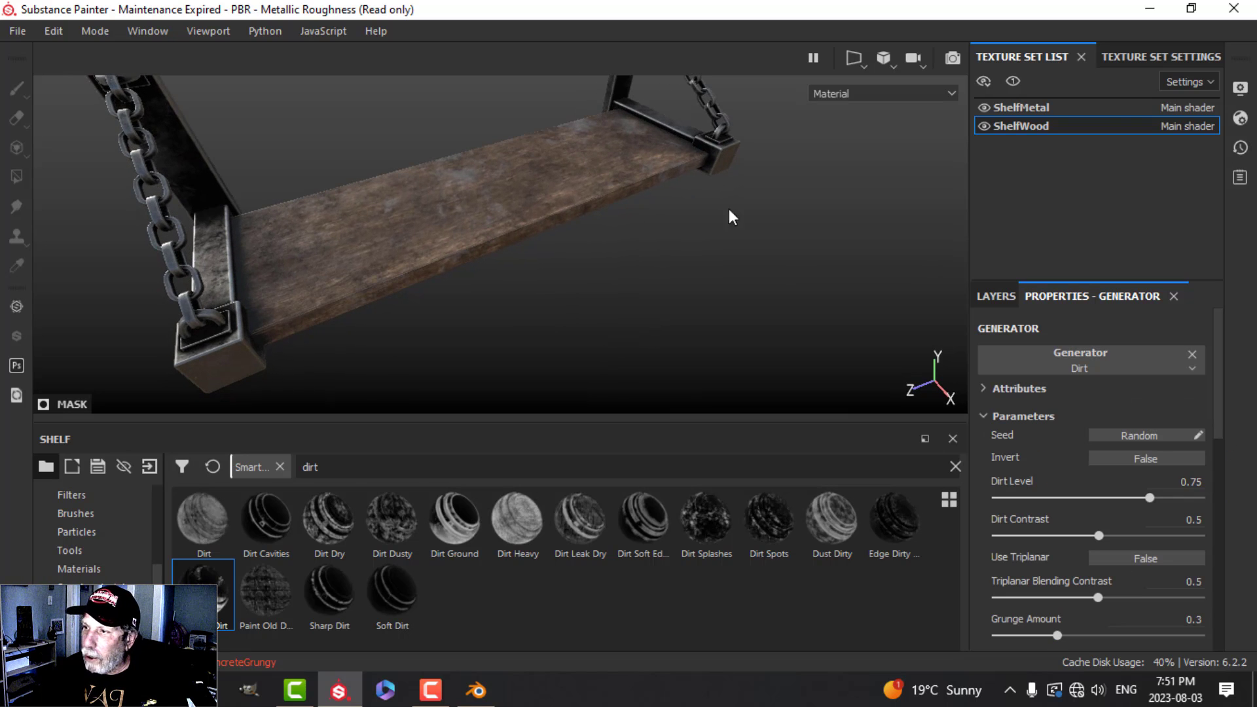
# Set the generator's Dirt Level to 0.66 and check the dirt on the shelf board up close.
pyautogui.moveTo(1148, 496); pyautogui.dragTo(1130, 497)
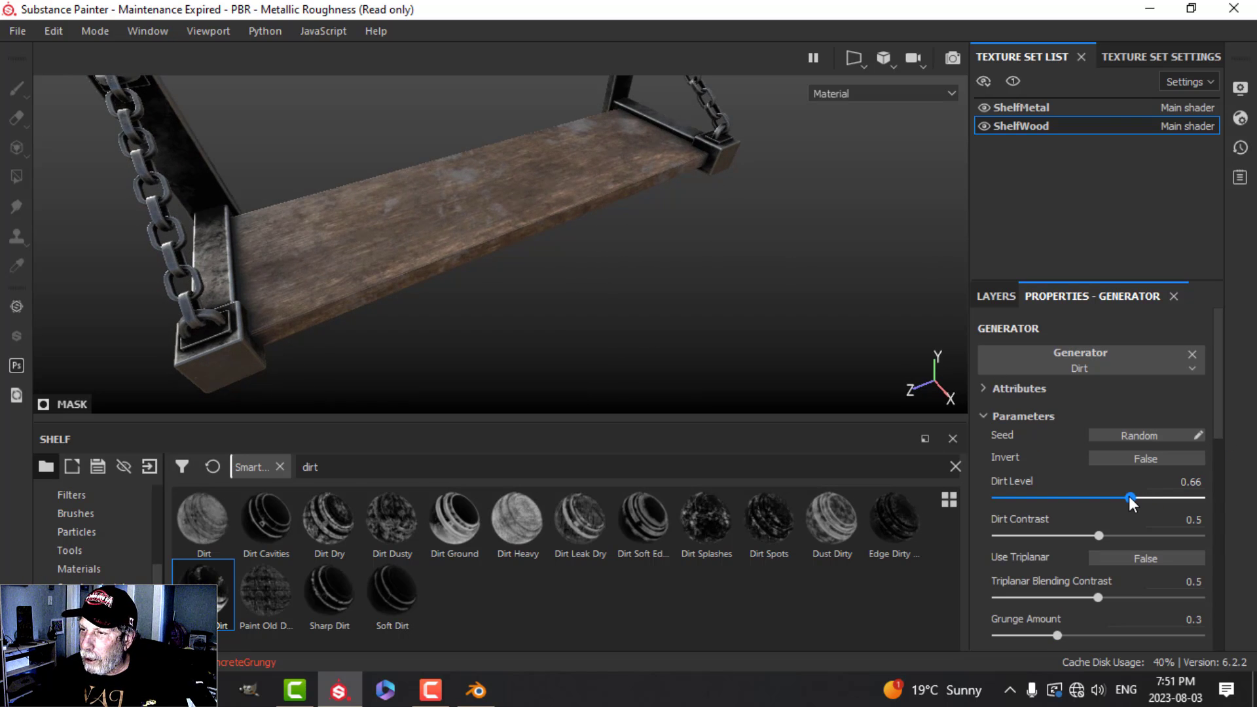
pyautogui.moveTo(555, 273)
pyautogui.keyDown('alt'); pyautogui.mouseDown()
pyautogui.moveTo(561, 241)
pyautogui.moveTo(560, 273)
pyautogui.mouseUp(); pyautogui.keyUp('alt')
pyautogui.scroll(3, 550, 276)
pyautogui.scroll(-8, 544, 285)
pyautogui.keyDown('alt'); pyautogui.moveTo(530, 272); pyautogui.dragTo(576, 262); pyautogui.keyUp('alt')
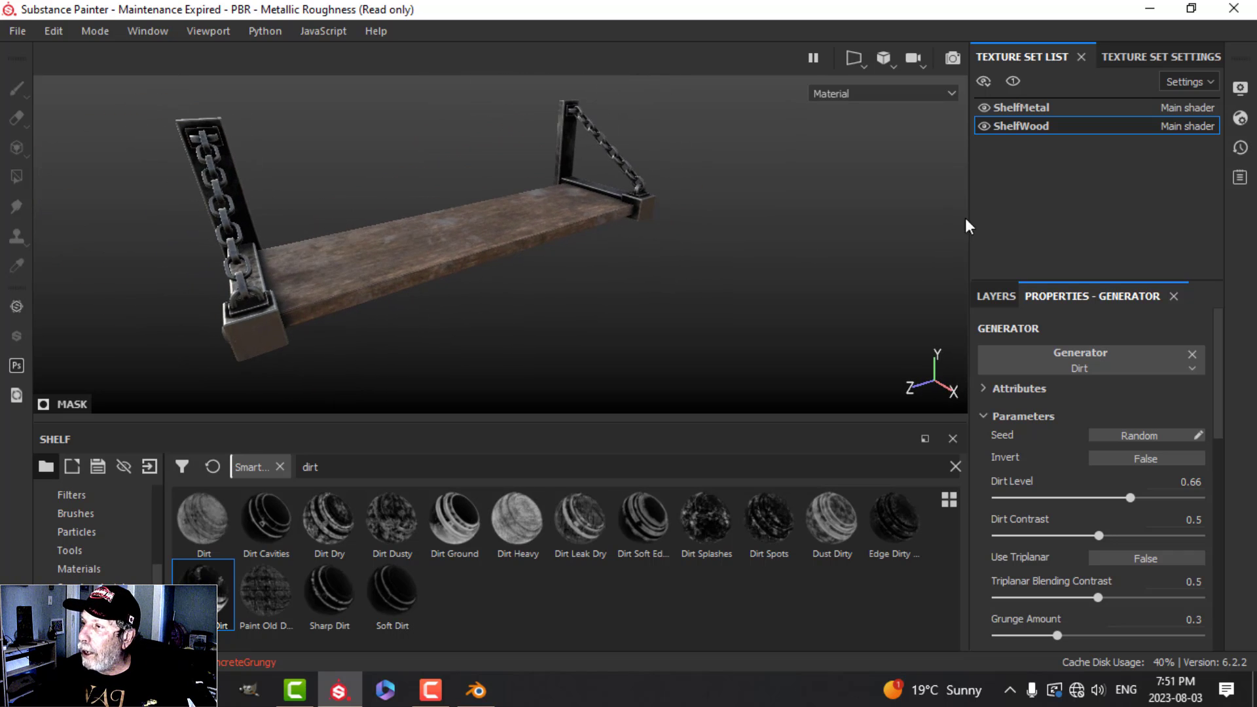
# Activate temporal anti-aliasing and the color profile in the display settings, using the rec709 profile.
pyautogui.click(1240, 88)
pyautogui.scroll(-4, 989, 347)
pyautogui.scroll(-5, 969, 399)
pyautogui.click(912, 490)
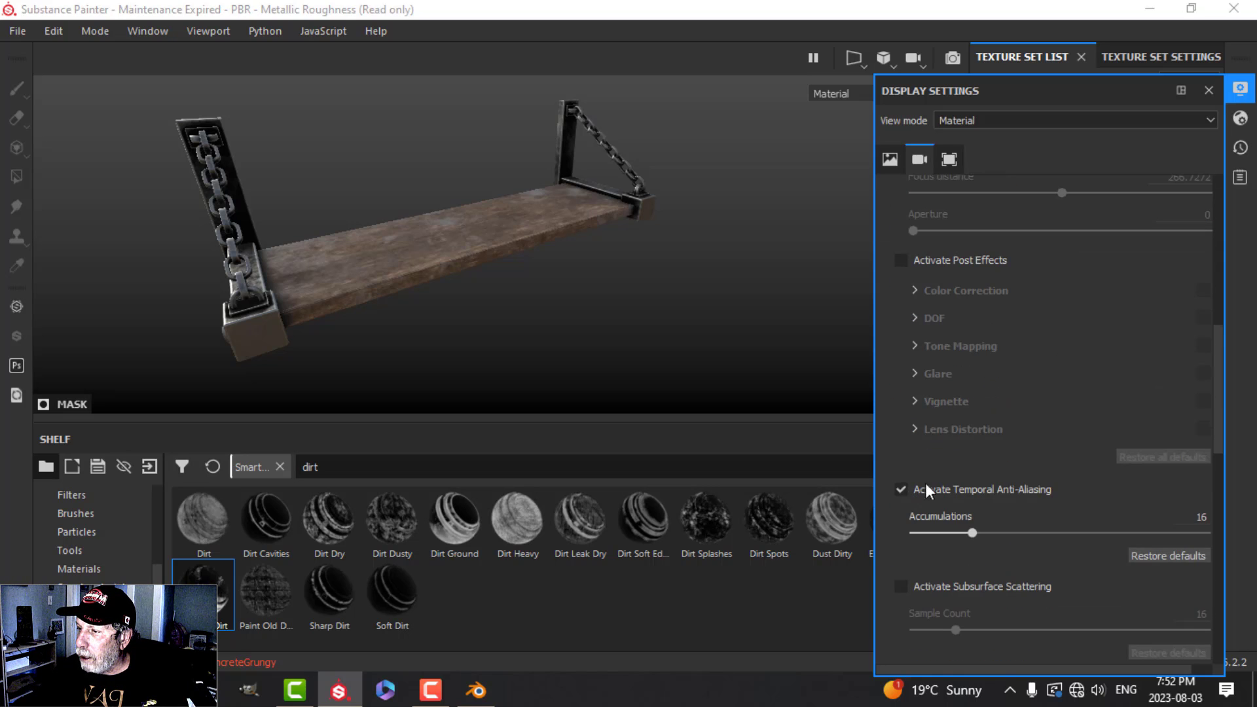
pyautogui.scroll(-3, 1008, 481)
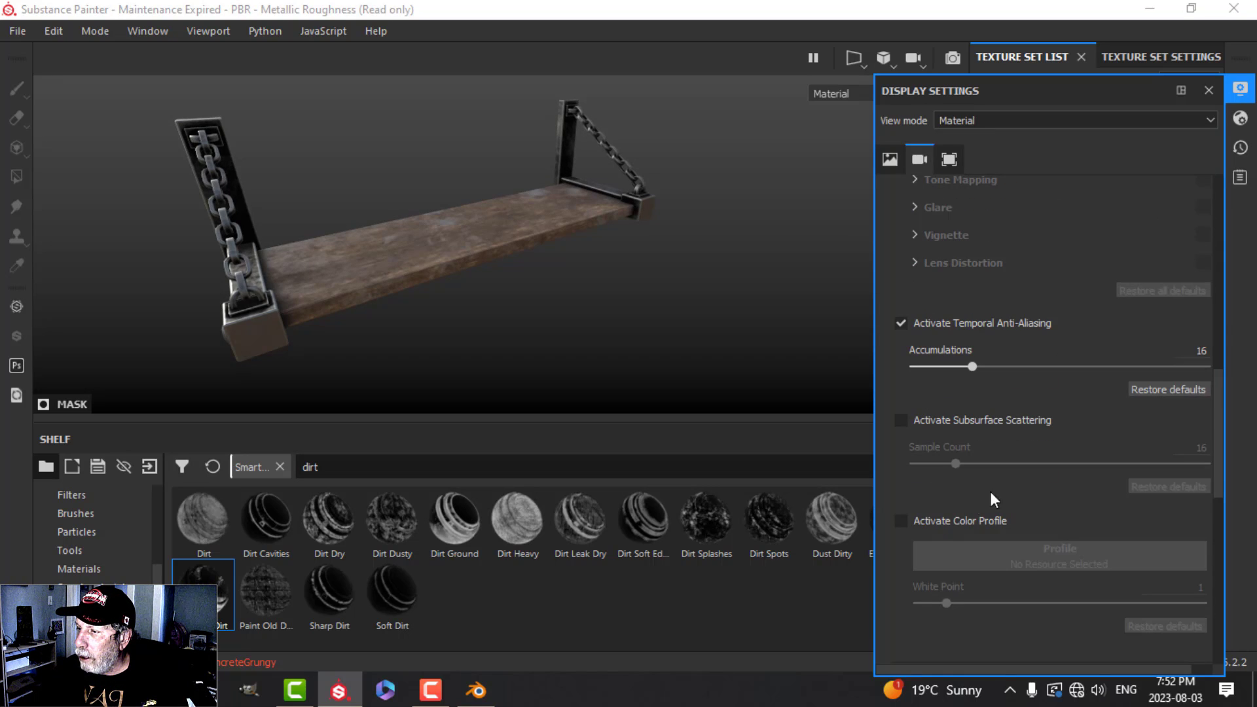
pyautogui.click(903, 521)
pyautogui.click(1027, 558)
pyautogui.click(1215, 439)
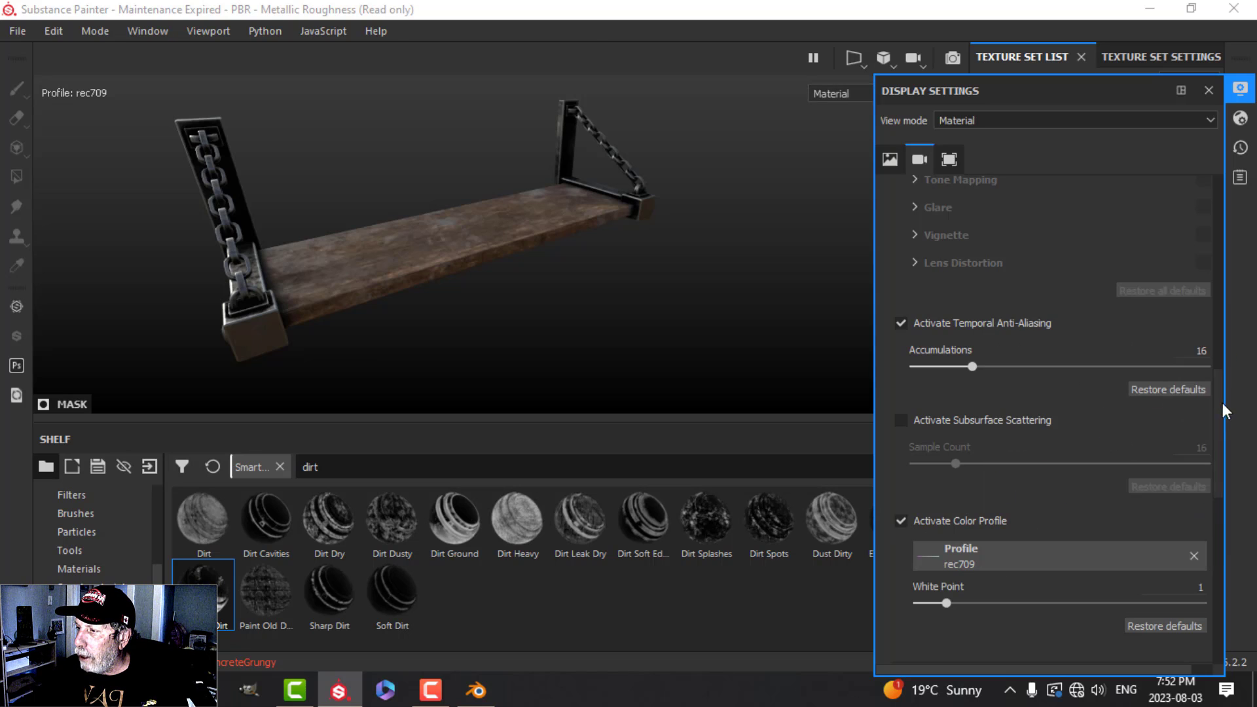
# Set the environment map to Bonifacio Aragon Stairs and close the display settings.
pyautogui.scroll(10, 969, 236)
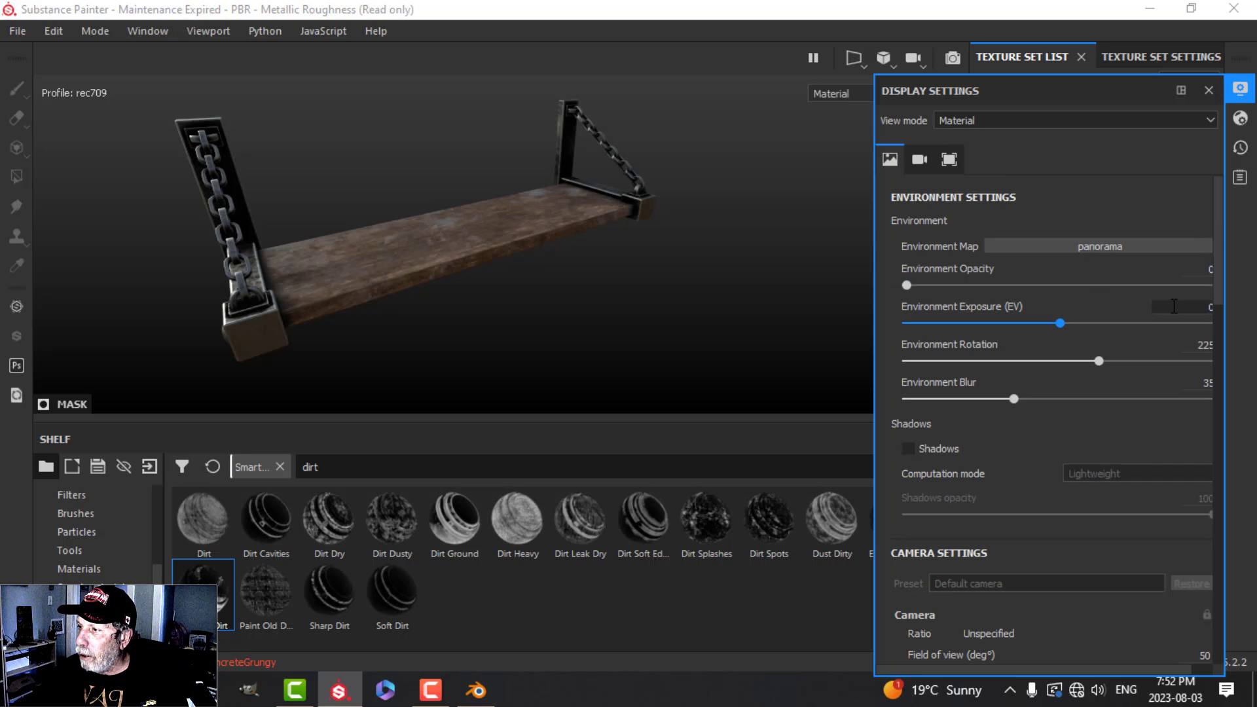
pyautogui.click(1108, 246)
pyautogui.click(1078, 299)
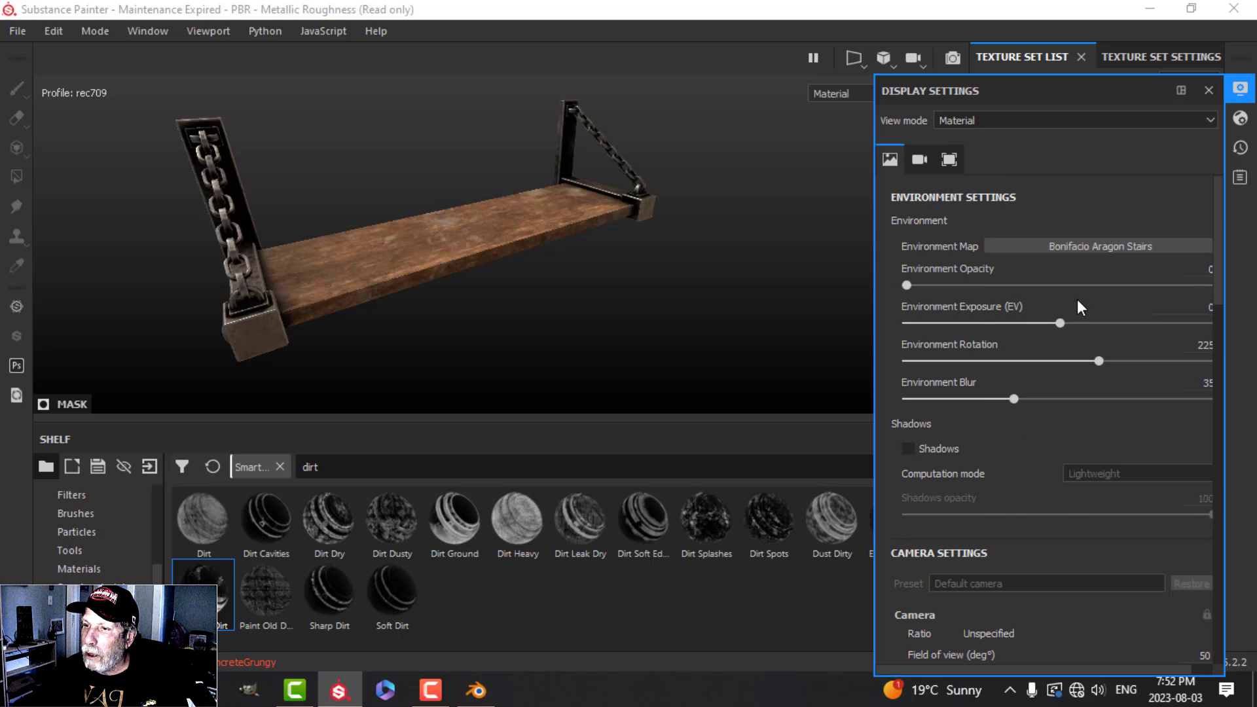
pyautogui.click(1240, 89)
# Examine the shelf's wood and metal under the new lighting in a maximized viewport, from near and far.
pyautogui.keyDown('alt'); pyautogui.moveTo(668, 295); pyautogui.dragTo(679, 380); pyautogui.keyUp('alt')
pyautogui.press('Tab')
pyautogui.scroll(-2, 620, 313)
pyautogui.keyDown('alt'); pyautogui.moveTo(679, 381); pyautogui.dragTo(688, 409, button='middle'); pyautogui.keyUp('alt')
pyautogui.scroll(5, 686, 406)
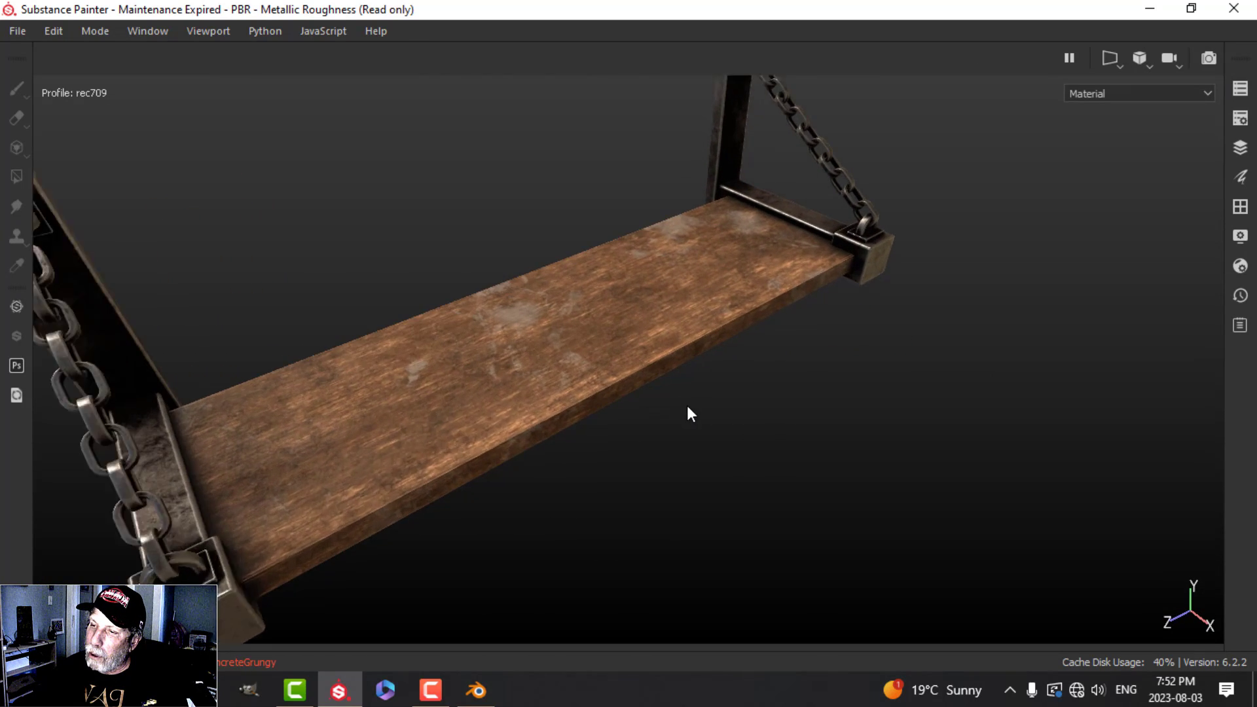
pyautogui.scroll(-5, 686, 406)
pyautogui.keyDown('alt'); pyautogui.moveTo(686, 406); pyautogui.dragTo(574, 422); pyautogui.keyUp('alt')
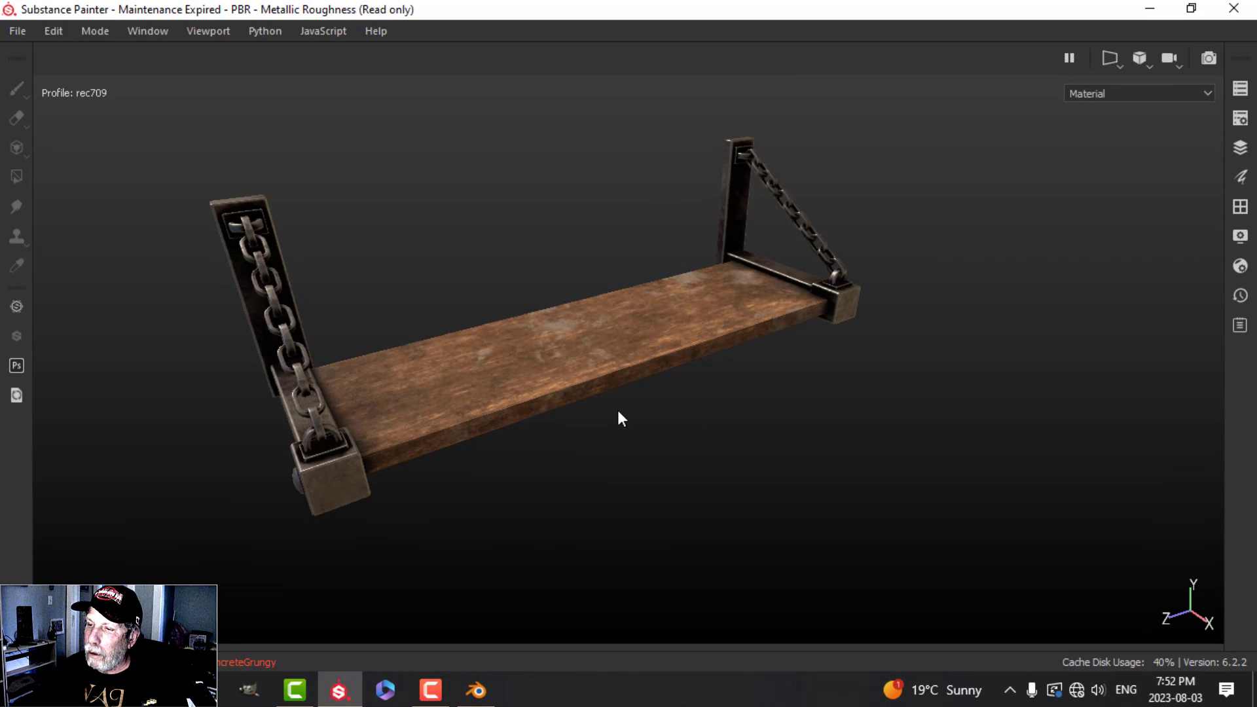
pyautogui.press('Tab')
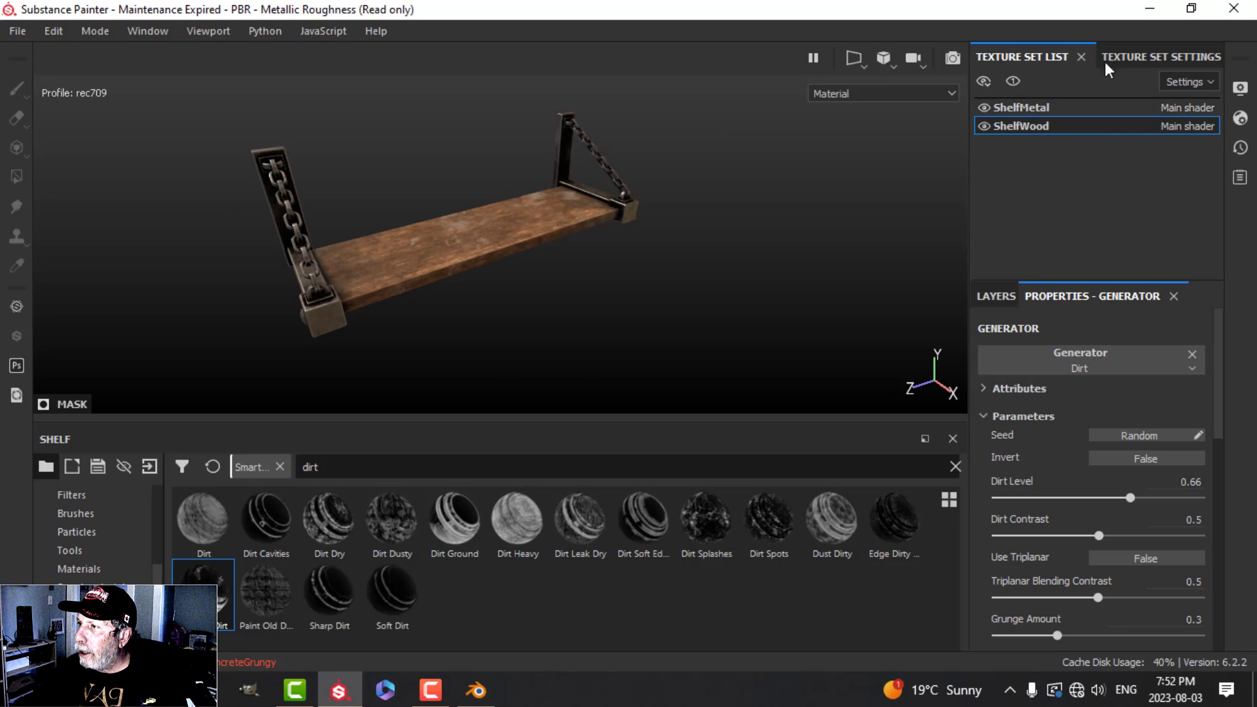
# Set the ShelfWood texture set's size to 2048.
pyautogui.click(1133, 57)
pyautogui.scroll(5, 1093, 190)
pyautogui.scroll(2, 1101, 208)
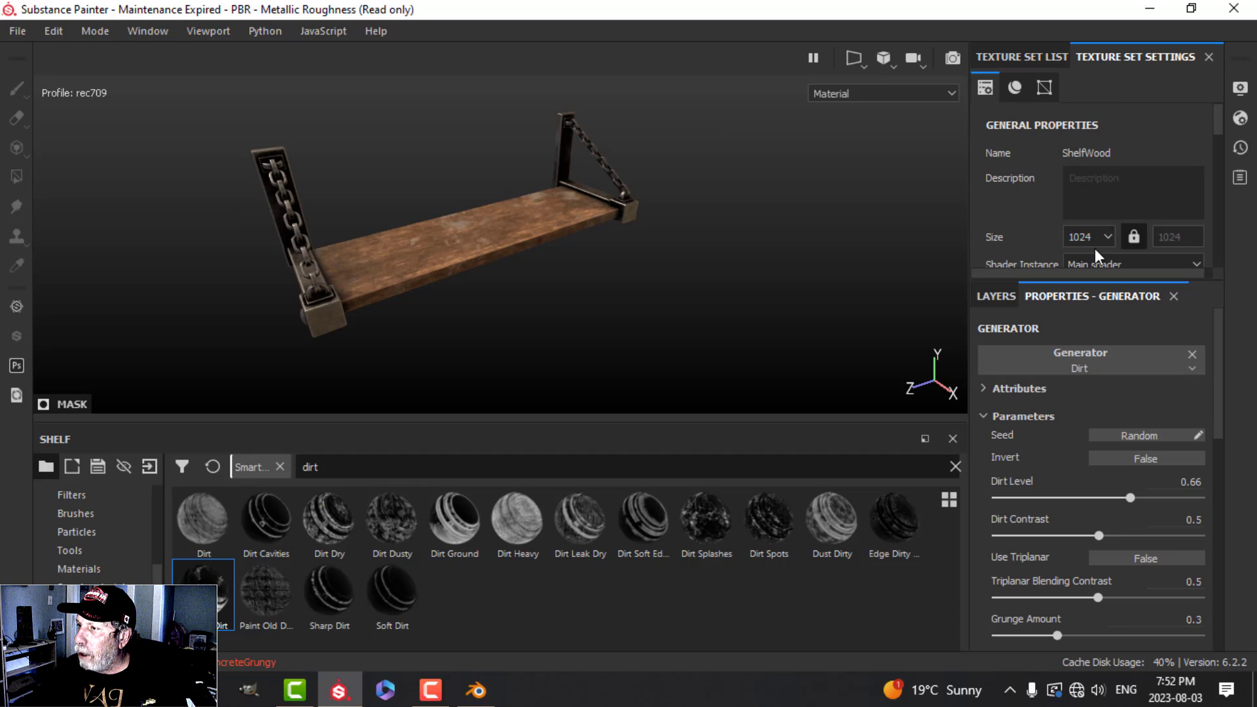
pyautogui.click(1090, 237)
pyautogui.click(1079, 303)
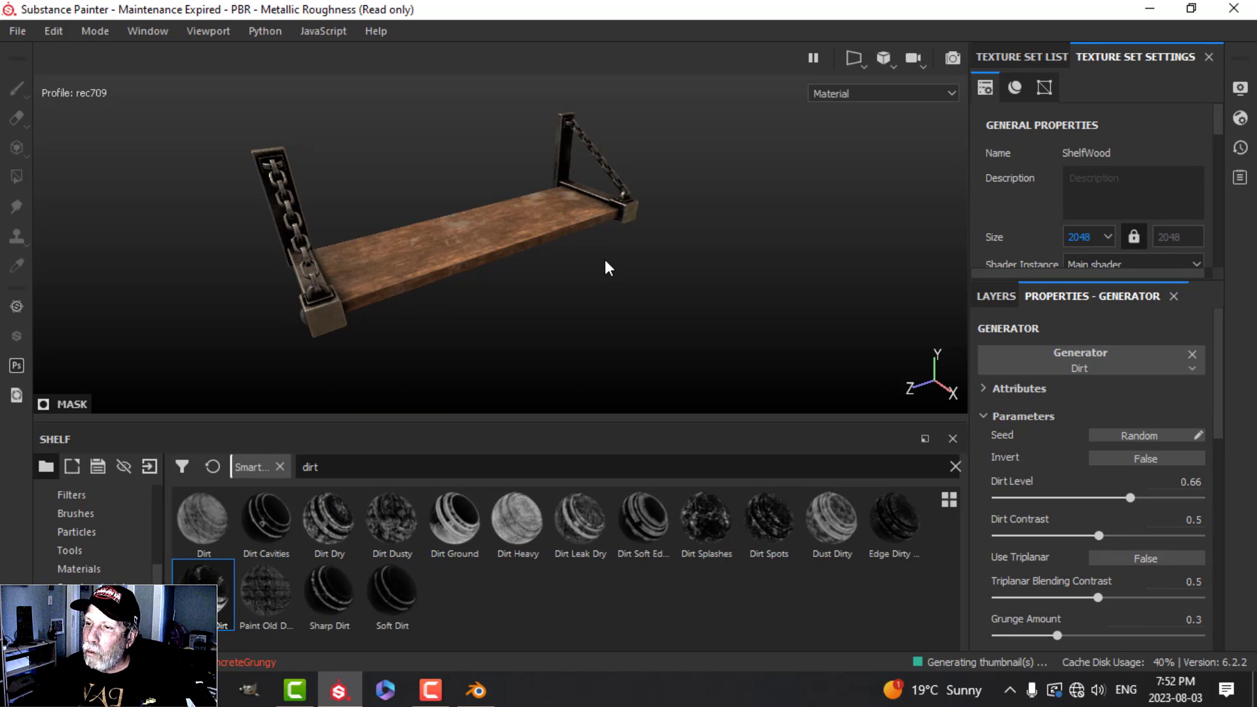
# Rename the near-black top fill layer to "dirt".
pyautogui.click(996, 296)
pyautogui.click(1047, 370)
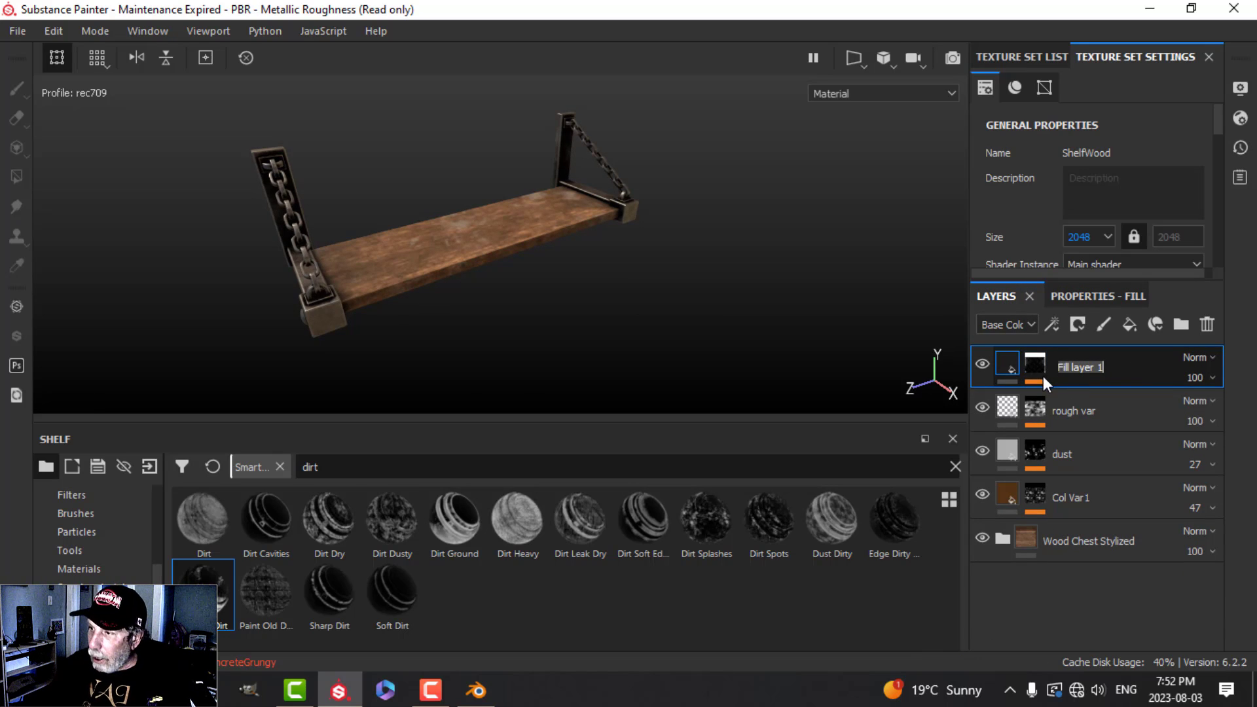
pyautogui.write('dirt')
pyautogui.press('Return')
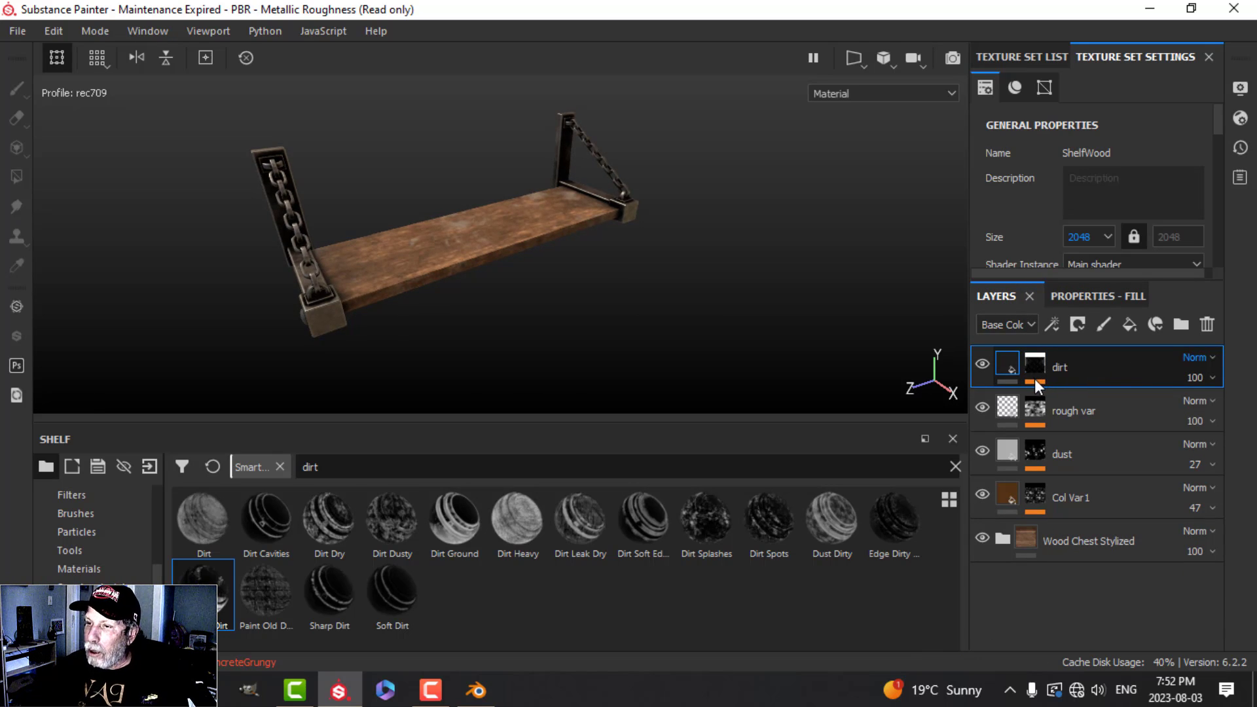
# Add another fill layer above dirt, give it a black mask and add a fill effect to that mask.
pyautogui.keyDown('alt'); pyautogui.moveTo(668, 196); pyautogui.dragTo(543, 286); pyautogui.keyUp('alt')
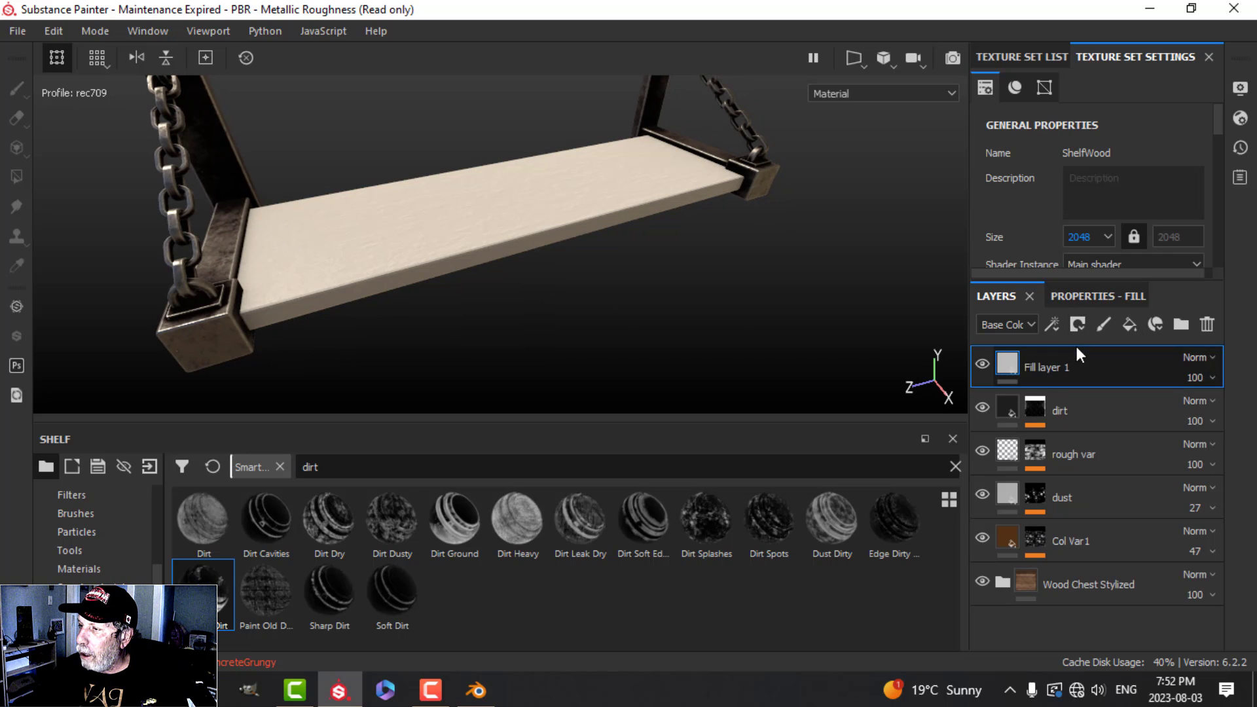
pyautogui.click(1078, 326)
pyautogui.click(1102, 364)
pyautogui.click(1052, 325)
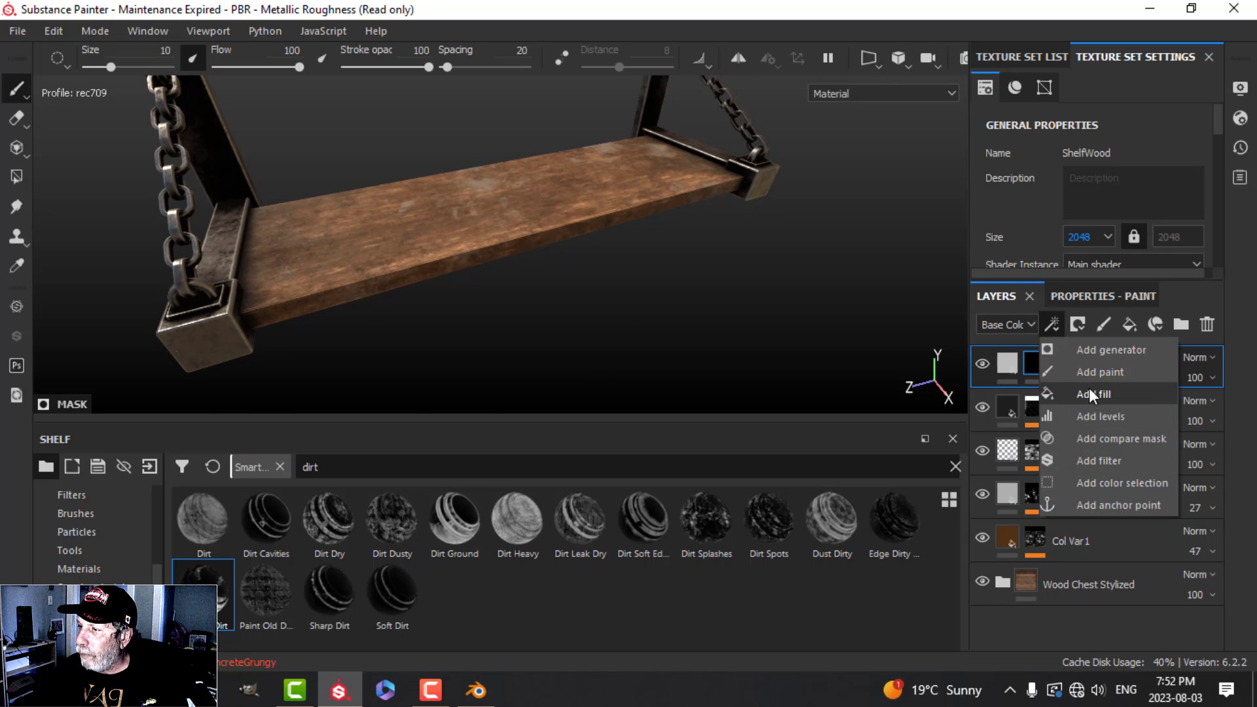
pyautogui.click(1092, 394)
# Limit the new top fill layer to the color and height channels and lower its height slightly below zero.
pyautogui.click(1098, 296)
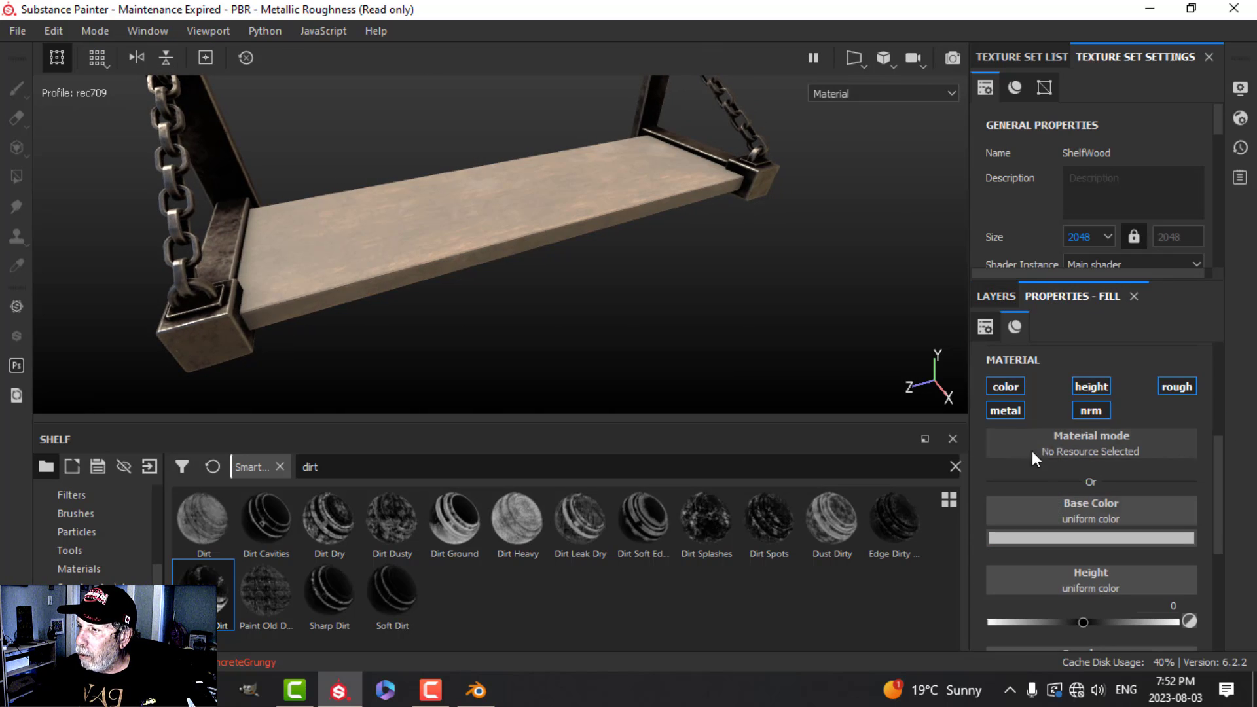
pyautogui.click(1088, 386)
pyautogui.click(1086, 387)
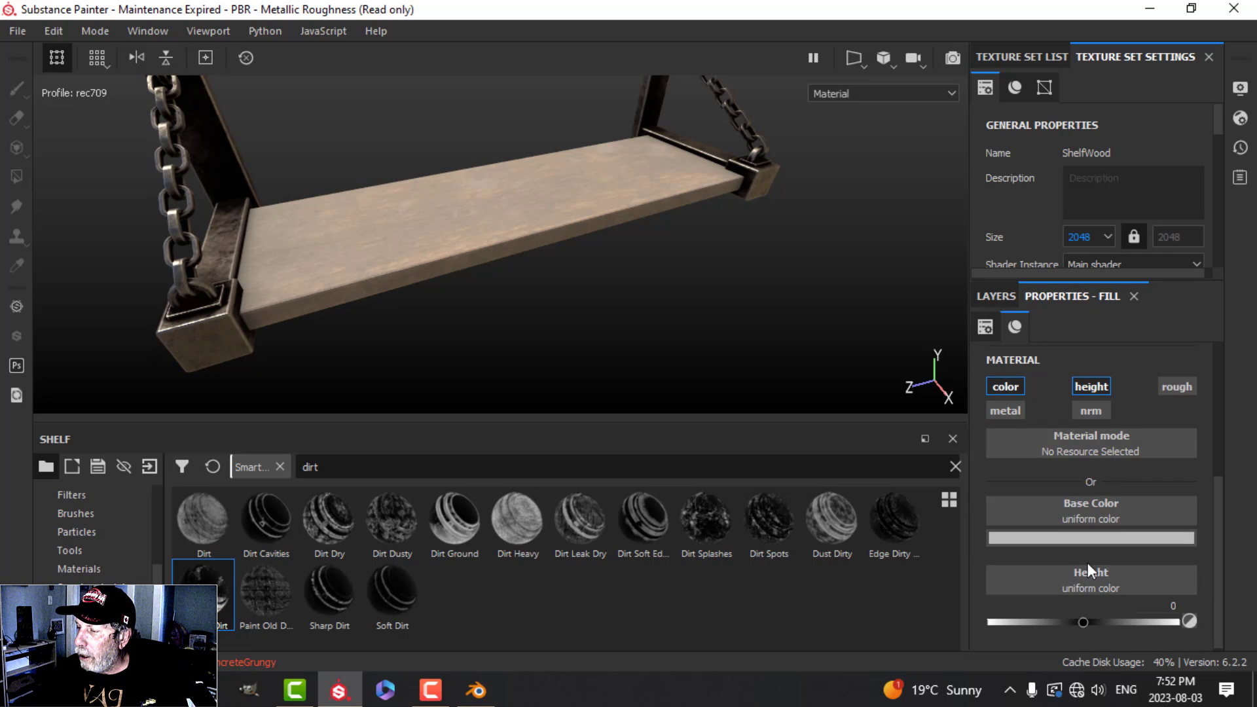
pyautogui.moveTo(1085, 618); pyautogui.dragTo(1074, 618)
pyautogui.click(1007, 300)
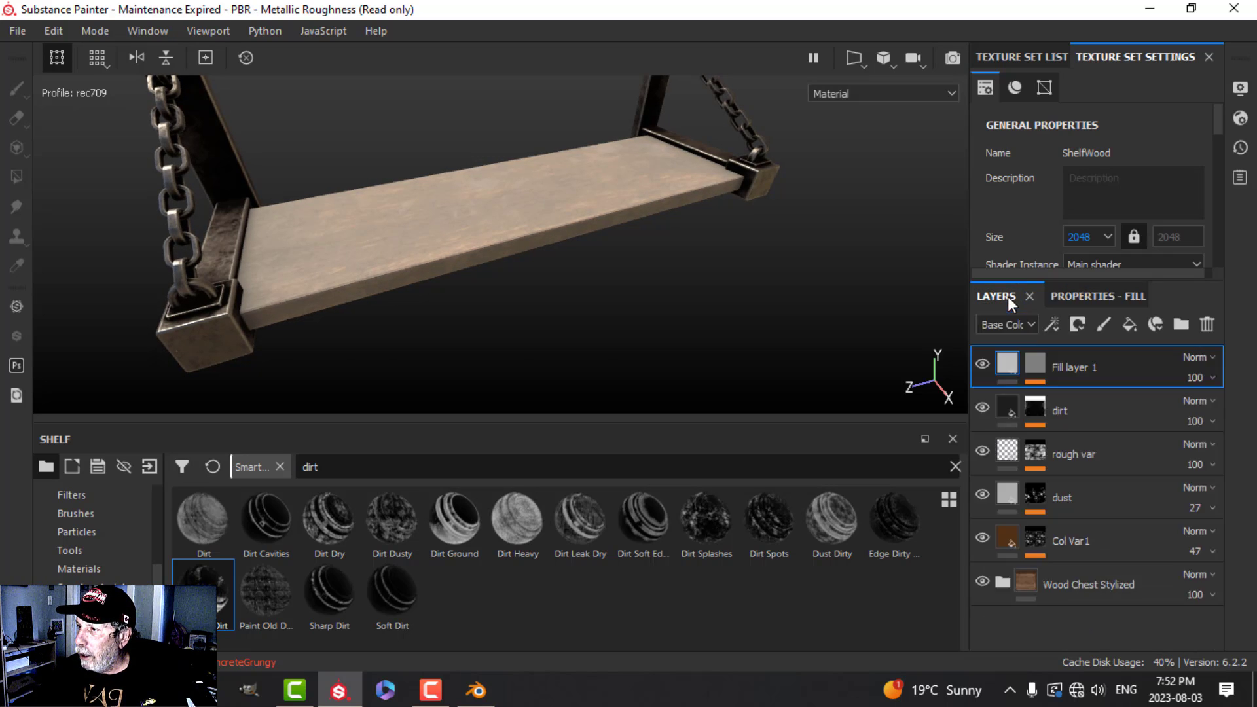
# Assign the Grunge Scratches Rough texture to the top fill layer's mask and lower its balance so fewer scratches show on the wood.
pyautogui.click(1038, 359)
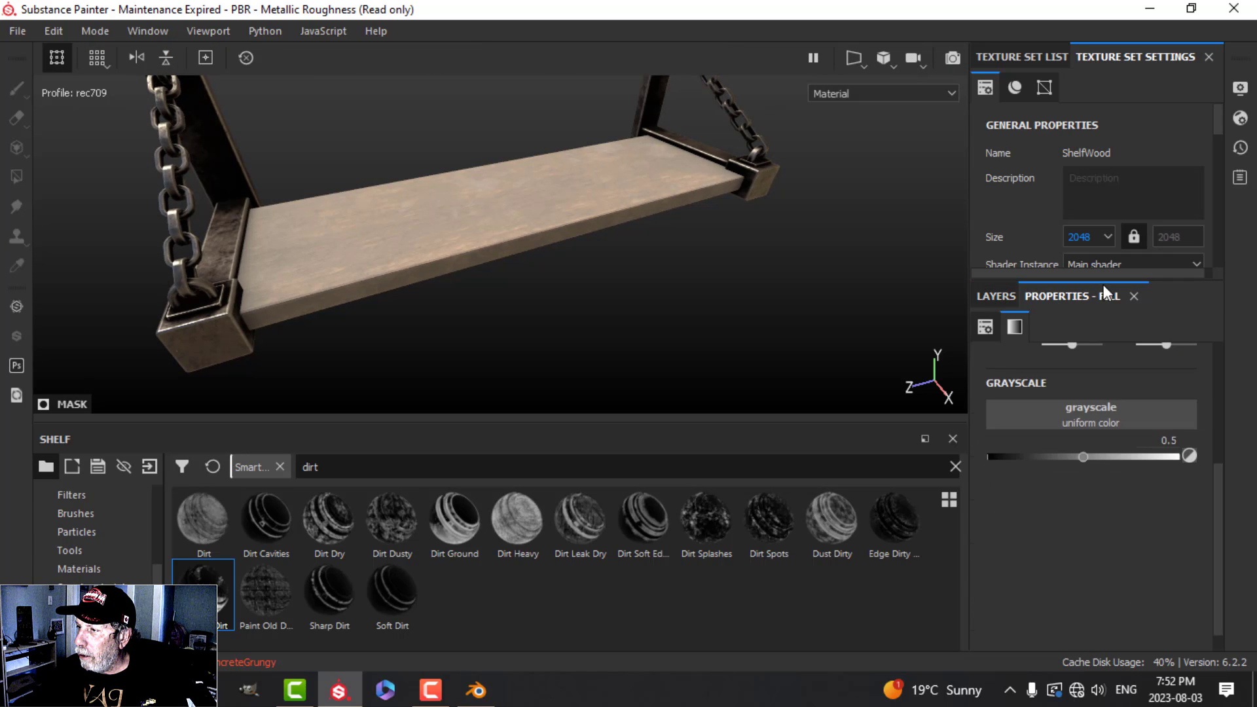
pyautogui.click(1102, 411)
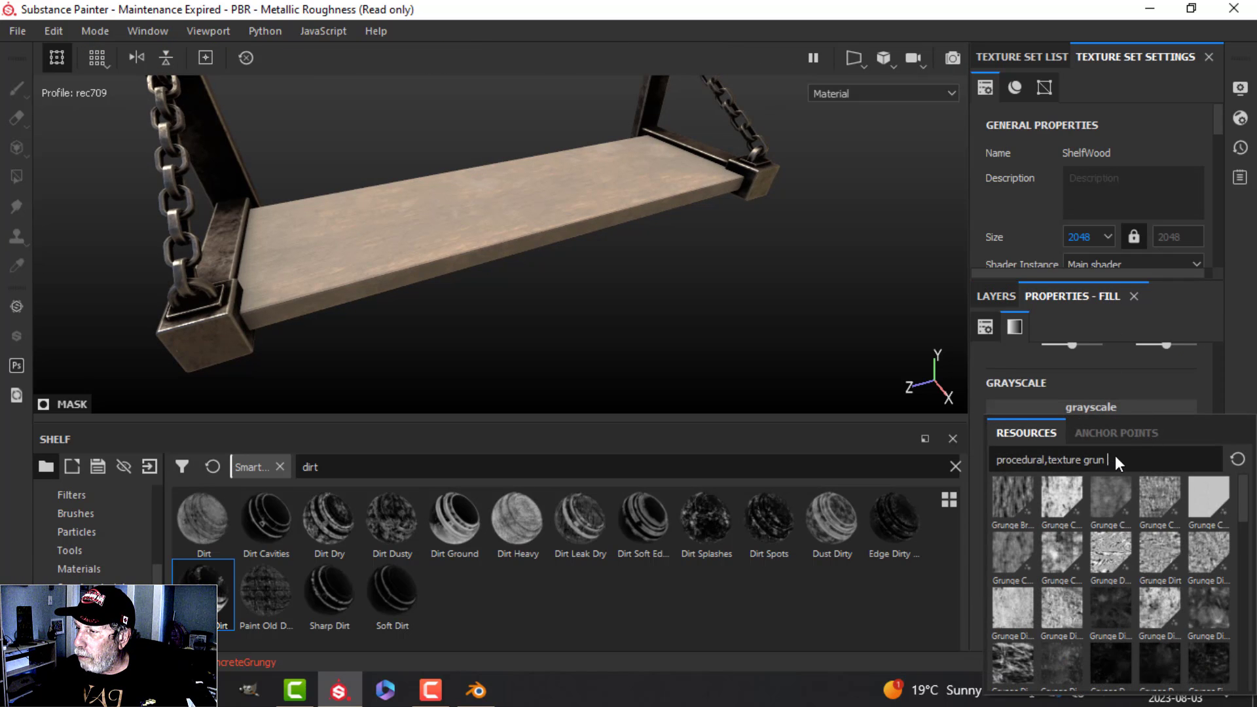
pyautogui.write('scra')
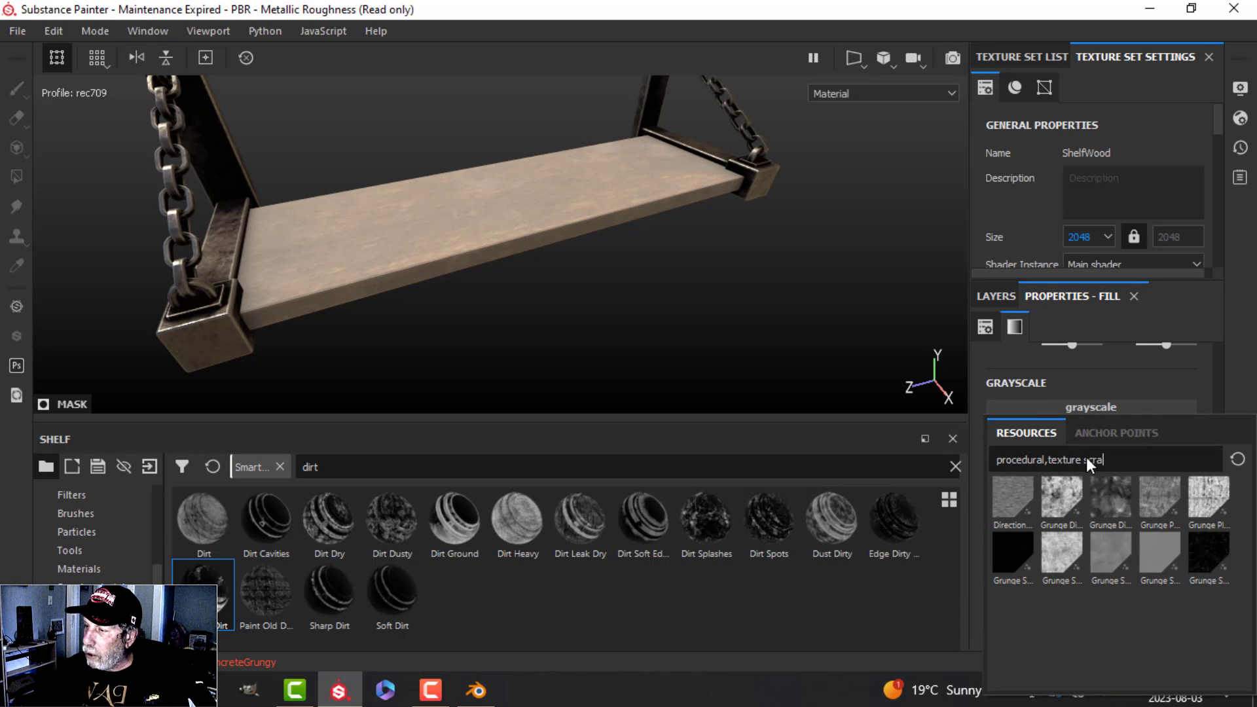
pyautogui.click(1222, 555)
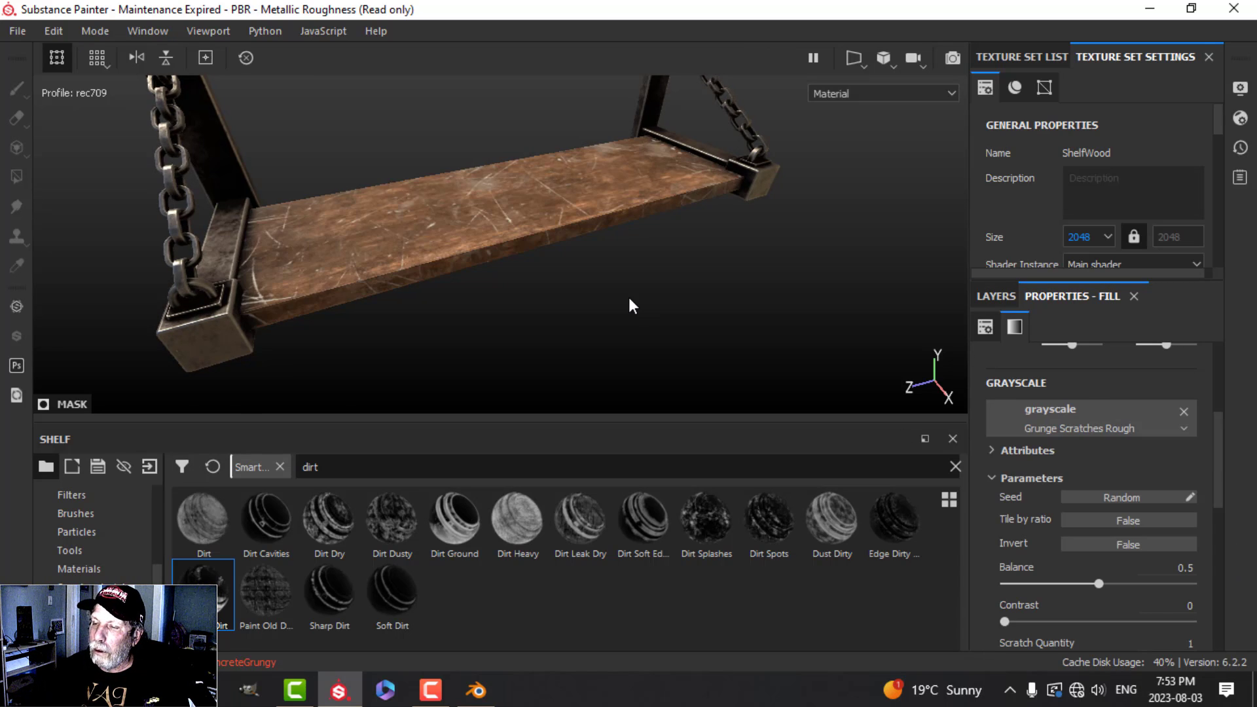
pyautogui.moveTo(1098, 584); pyautogui.dragTo(1029, 584)
pyautogui.keyDown('alt'); pyautogui.moveTo(653, 321); pyautogui.dragTo(452, 285); pyautogui.keyUp('alt')
# Adjust the uniform base color of the top scratches fill layer.
pyautogui.click(997, 295)
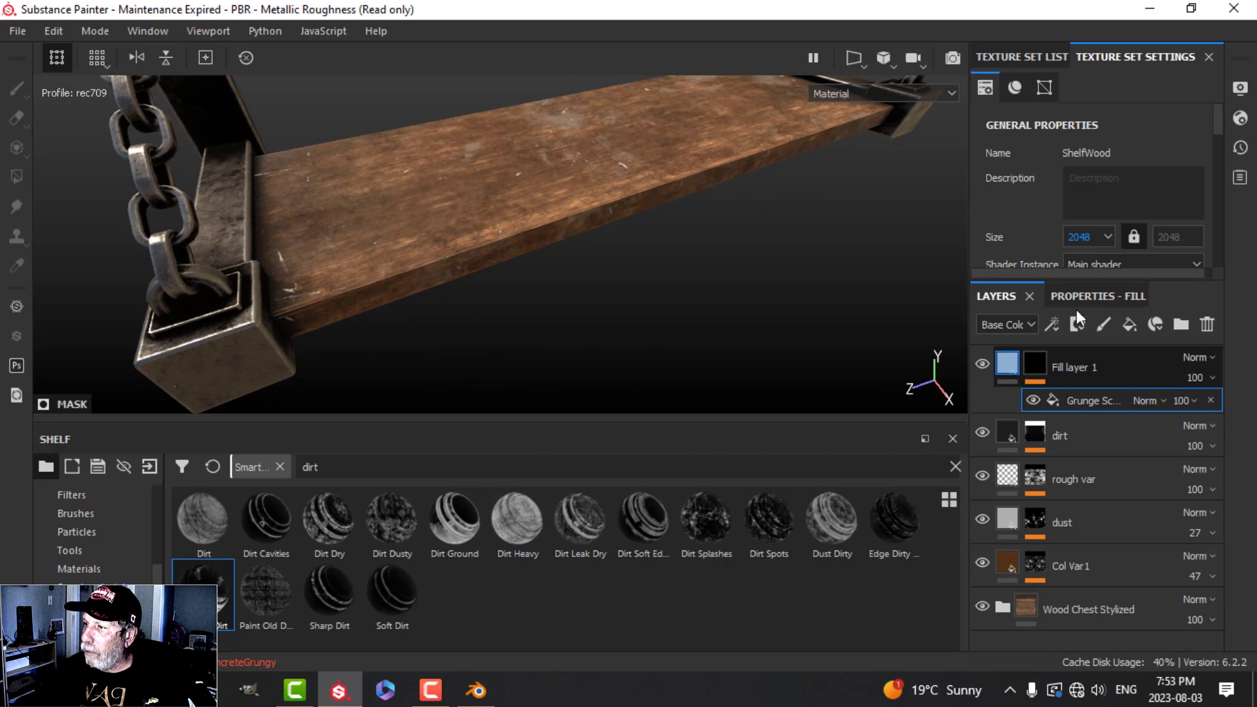
pyautogui.click(1063, 352)
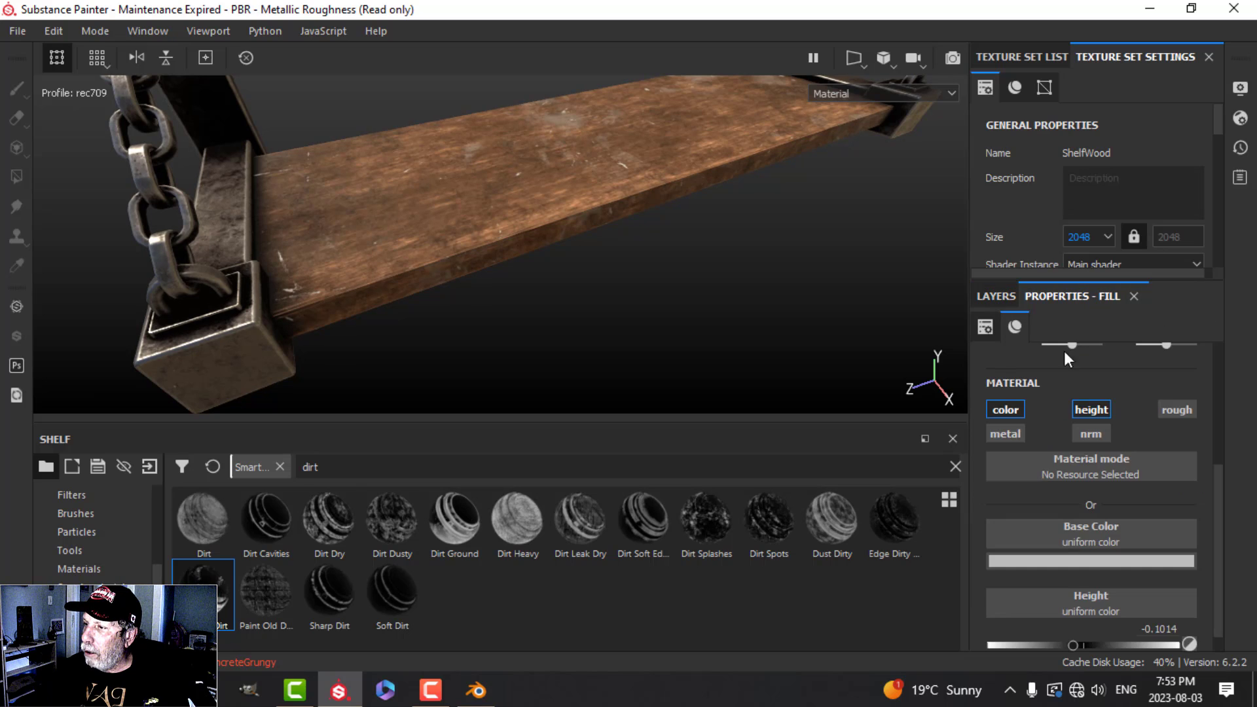
pyautogui.keyDown('alt'); pyautogui.click(1086, 407); pyautogui.keyUp('alt')
pyautogui.click(1017, 411)
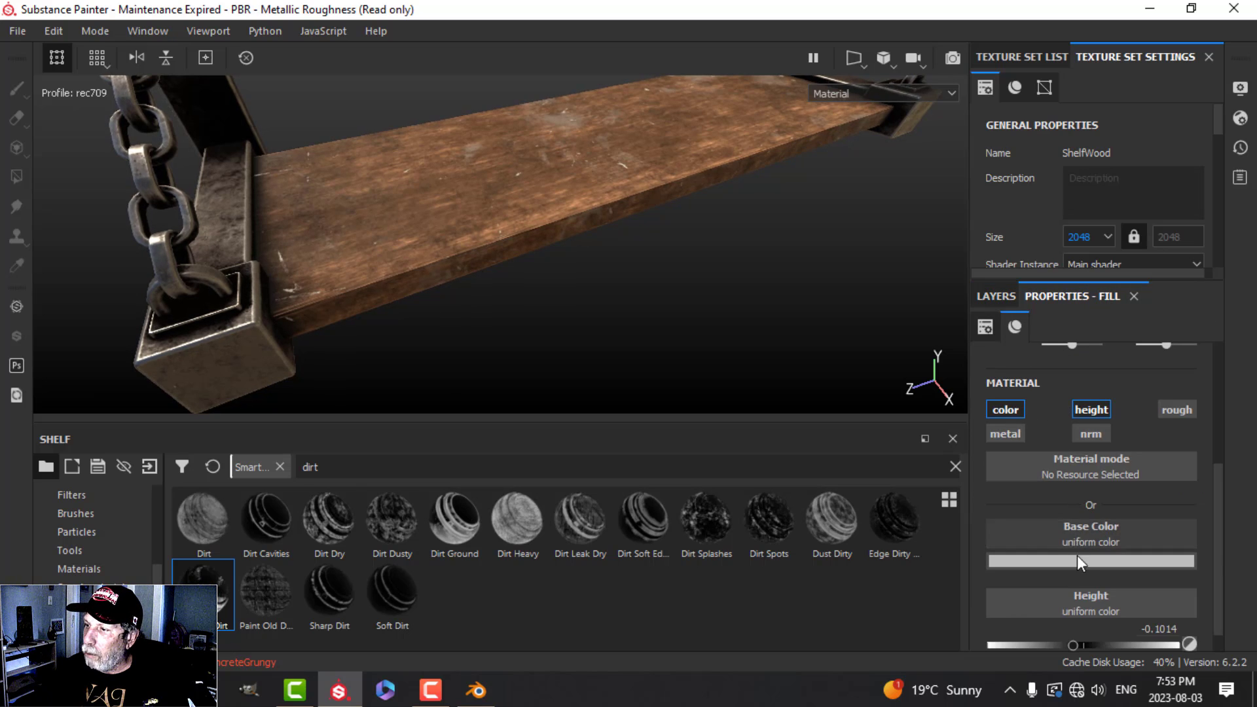
pyautogui.click(1074, 562)
pyautogui.moveTo(996, 497); pyautogui.dragTo(985, 422)
# Show only the 3D viewport without the side panels and inspect the whole textured shelf.
pyautogui.keyDown('alt'); pyautogui.moveTo(629, 262); pyautogui.dragTo(657, 272); pyautogui.keyUp('alt')
pyautogui.scroll(-2, 677, 305)
pyautogui.keyDown('alt'); pyautogui.moveTo(679, 313); pyautogui.dragTo(687, 426); pyautogui.keyUp('alt')
pyautogui.press('Tab')
pyautogui.keyDown('alt'); pyautogui.moveTo(687, 425); pyautogui.dragTo(674, 443, button='middle'); pyautogui.keyUp('alt')
pyautogui.keyDown('alt'); pyautogui.moveTo(674, 443); pyautogui.dragTo(714, 406); pyautogui.keyUp('alt')
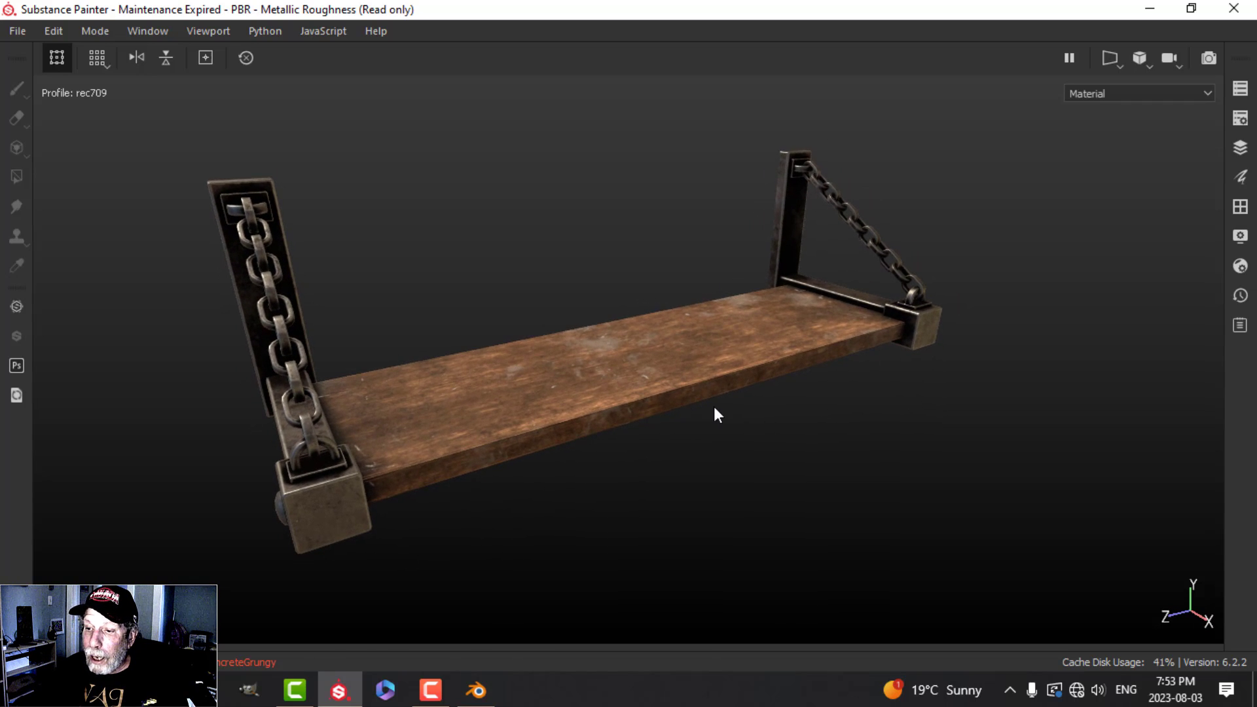
# Switch to Blender's Layout workspace and make all scene collections visible, from Collection through Walkway.
pyautogui.click(476, 690)
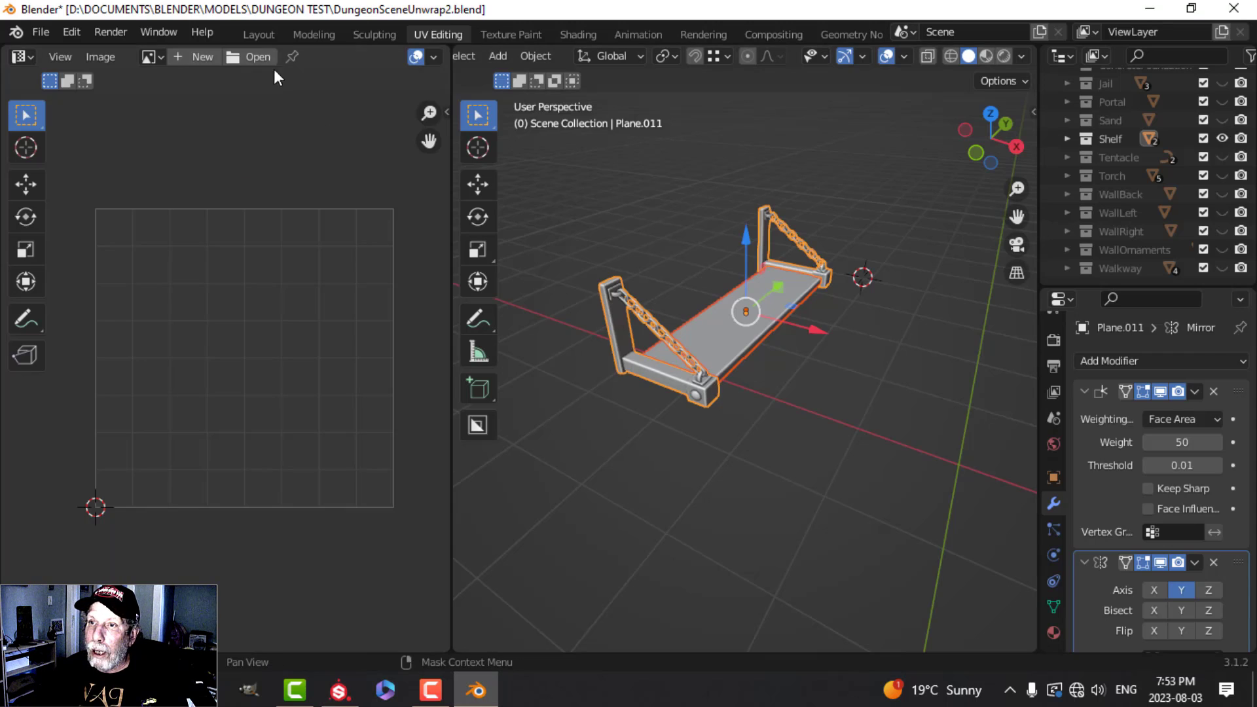
pyautogui.click(259, 35)
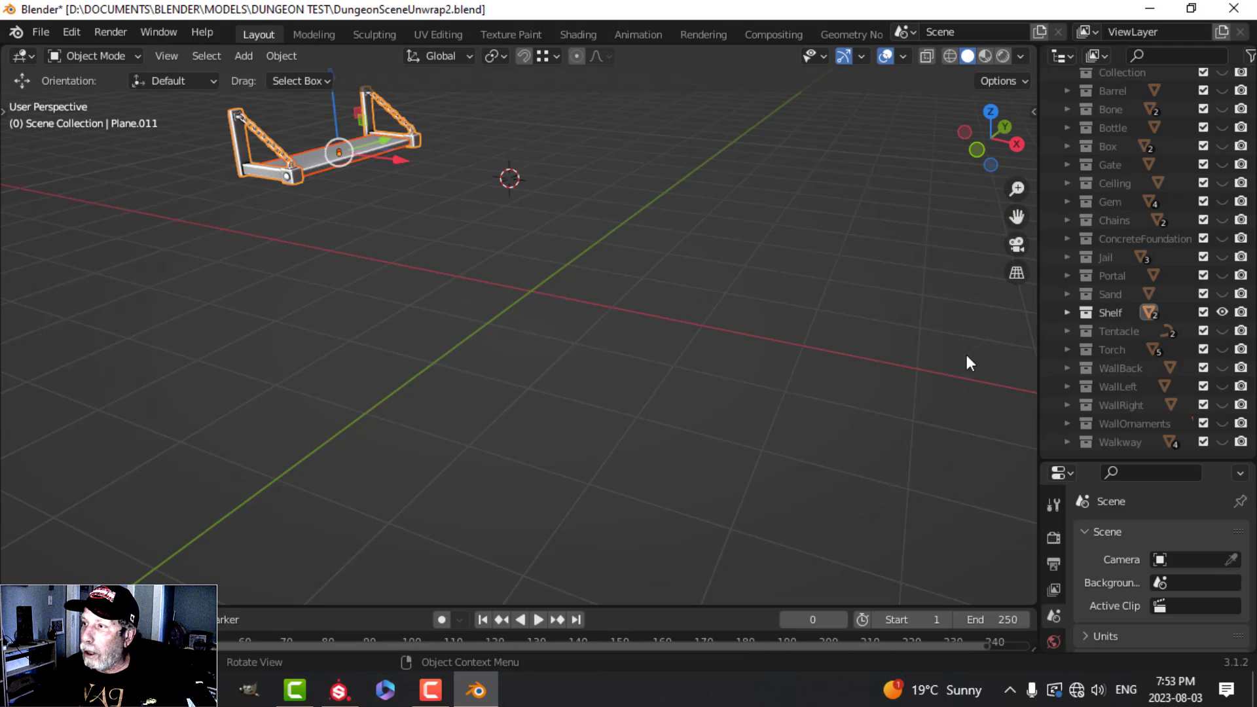
pyautogui.click(1225, 313)
pyautogui.scroll(1, 1230, 246)
pyautogui.moveTo(1221, 97); pyautogui.dragTo(1225, 446)
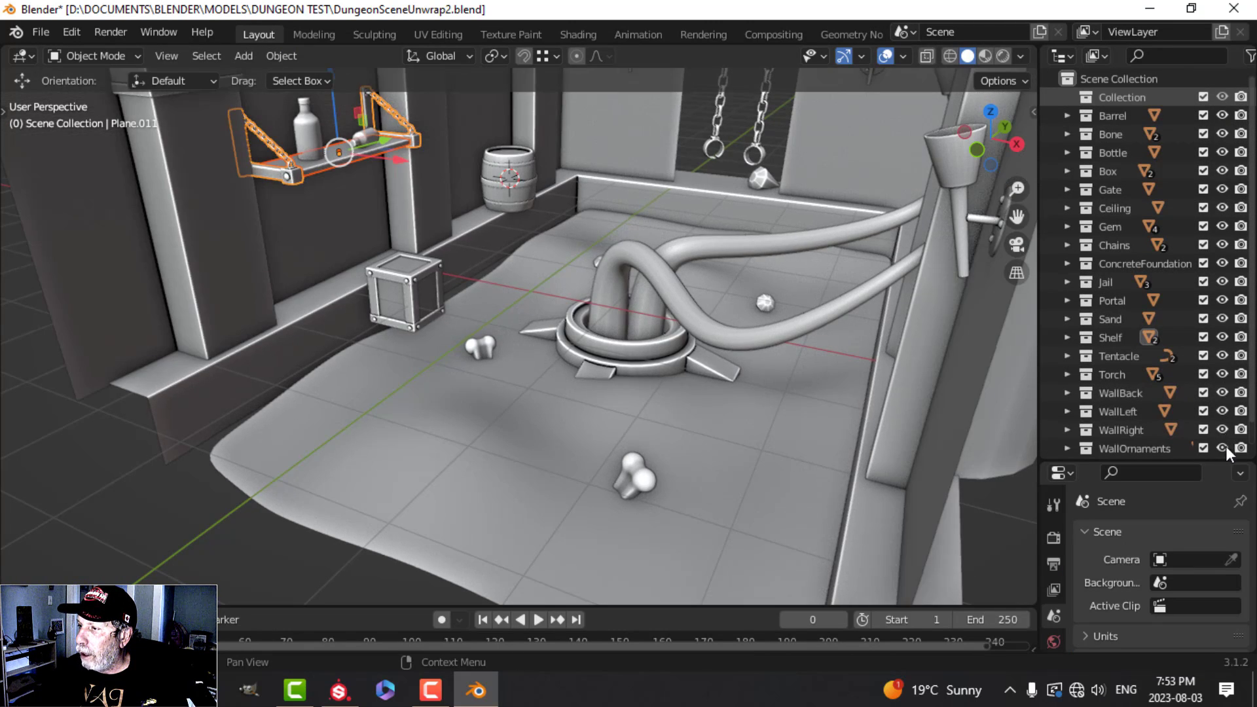
pyautogui.scroll(-1, 1234, 435)
pyautogui.click(1223, 442)
# Deselect everything and examine the complete dungeon scene from several angles, including the shelf, the barred gate and the ceiling.
pyautogui.scroll(3, 548, 334)
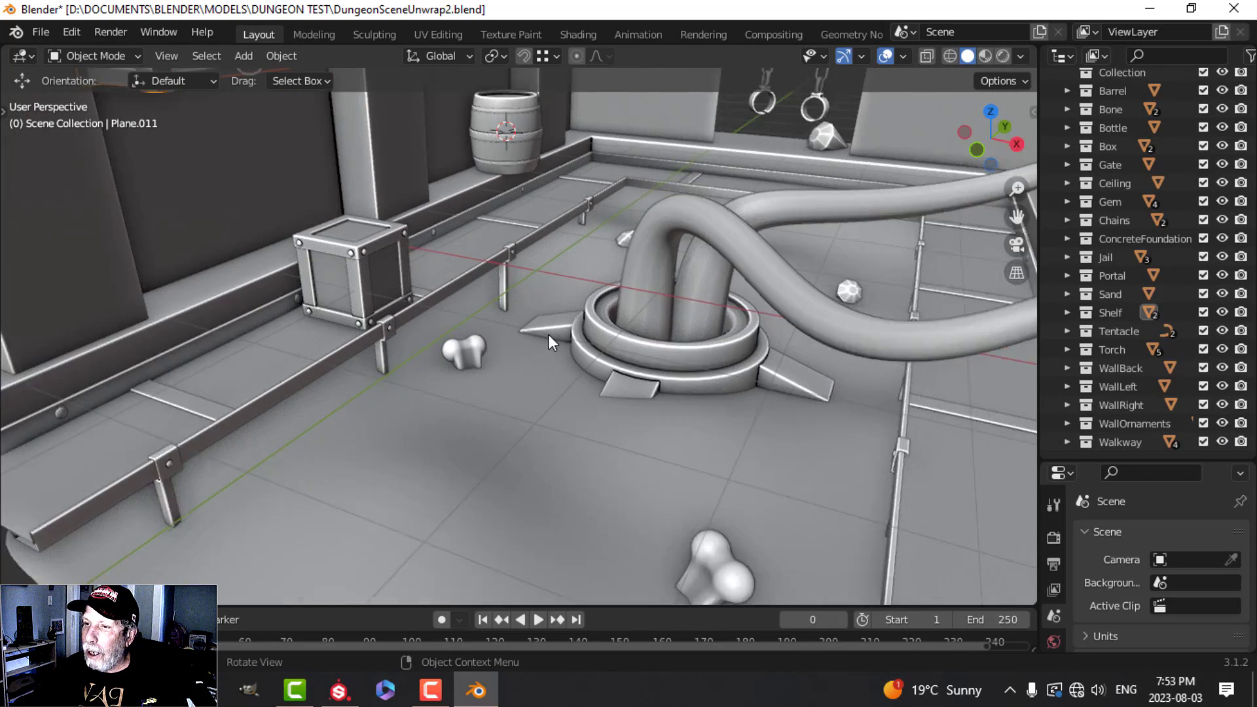
pyautogui.scroll(-6, 504, 353)
pyautogui.moveTo(591, 308)
pyautogui.mouseDown(button='middle')
pyautogui.moveTo(607, 304)
pyautogui.moveTo(592, 307)
pyautogui.mouseUp(button='middle')
pyautogui.hotkey('alt', 'a')
pyautogui.scroll(2, 592, 307)
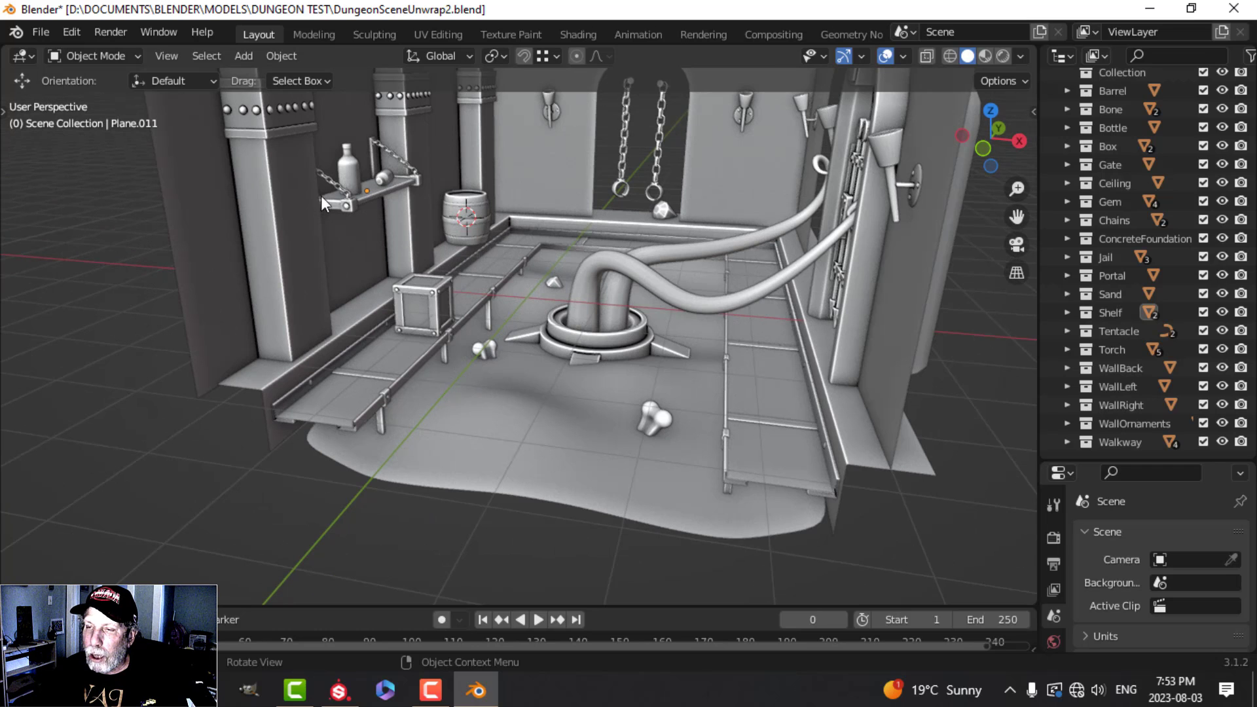
pyautogui.moveTo(488, 238); pyautogui.dragTo(792, 159, button='middle')
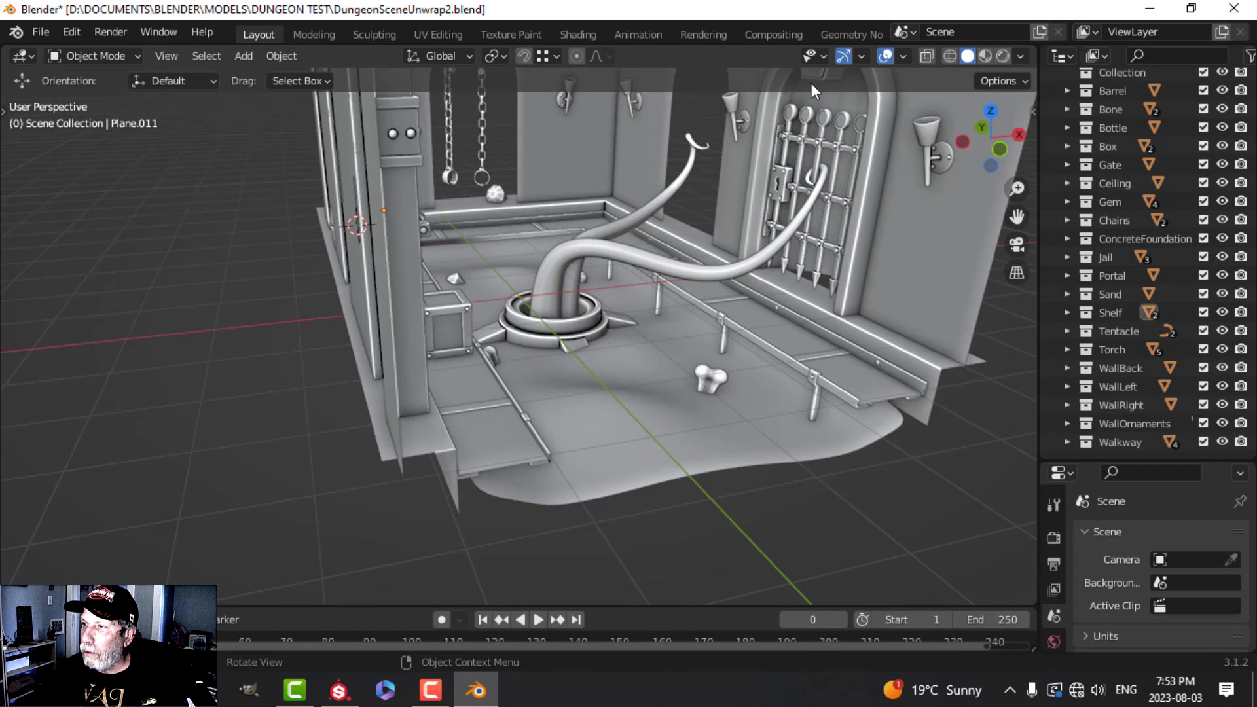
pyautogui.moveTo(859, 151); pyautogui.dragTo(837, 185, button='middle')
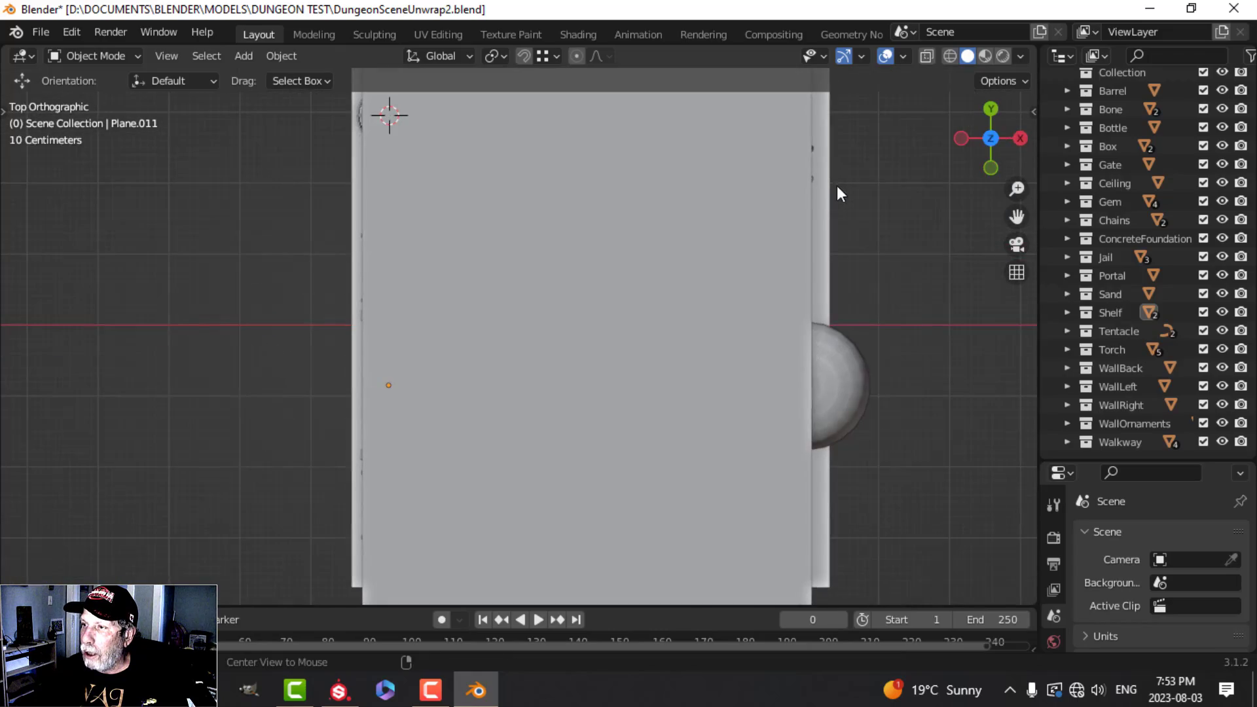
pyautogui.moveTo(792, 265); pyautogui.dragTo(812, 120, button='middle')
pyautogui.moveTo(824, 186); pyautogui.dragTo(768, 292, button='middle')
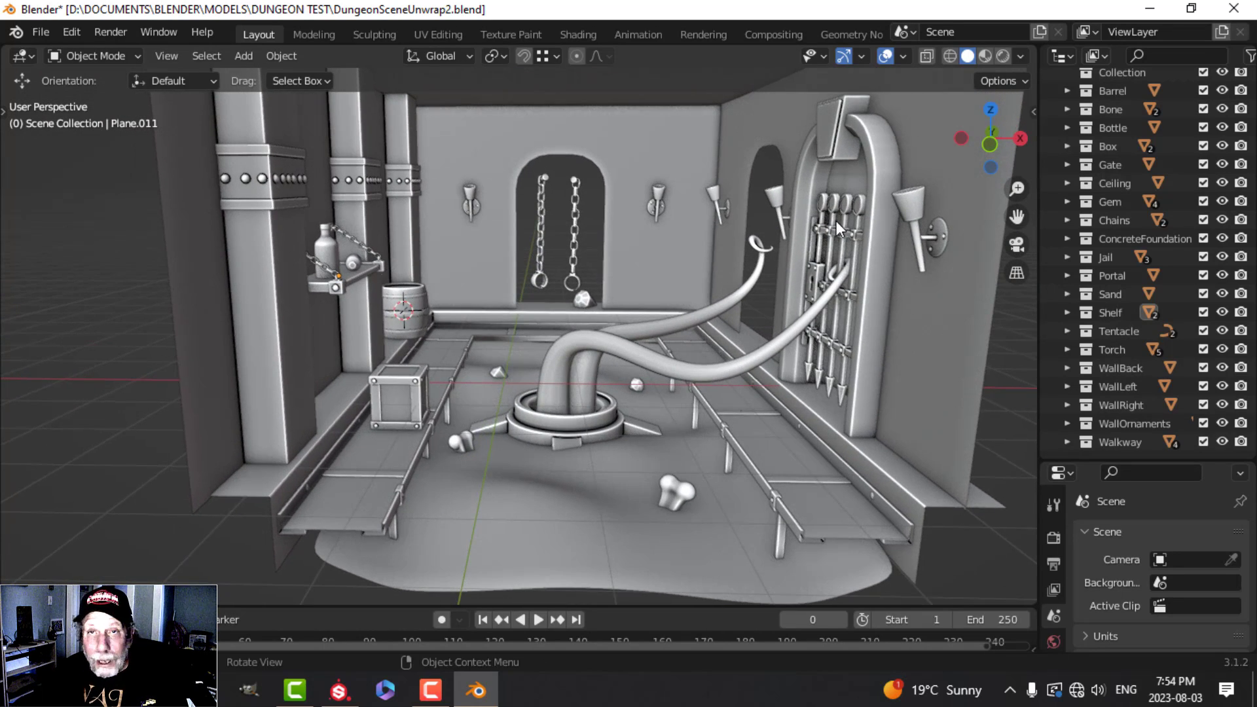